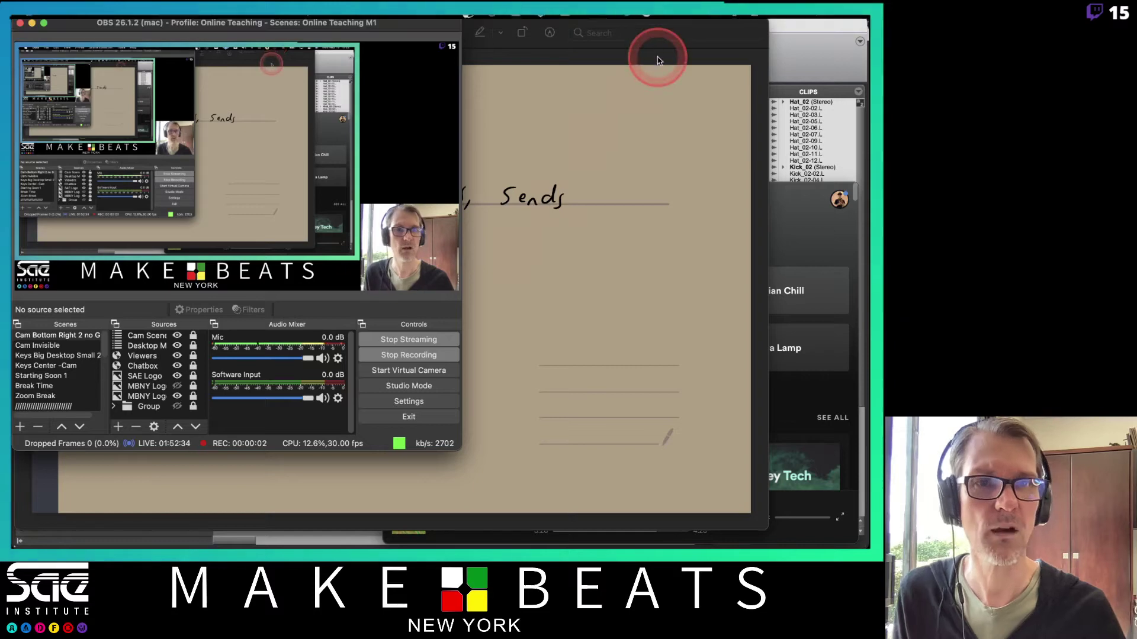
Step: Bring the routing notes PDF forward briefly, and switch to the drum session's Edit window in Pro Tools
click(658, 60)
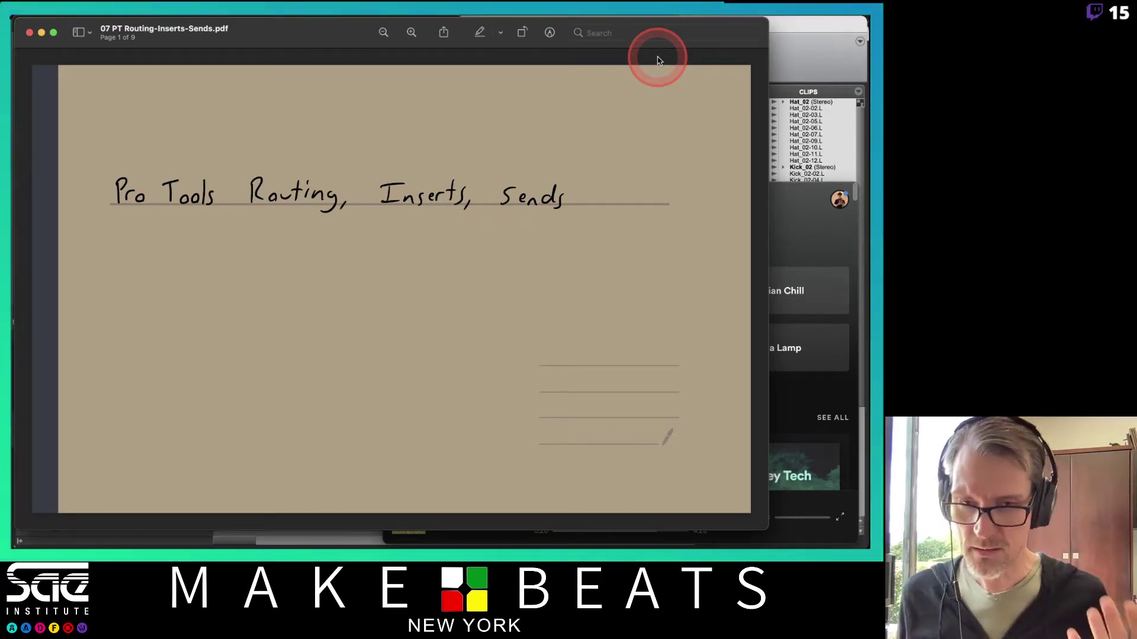
key(super+Tab)
key(super+Tab)
key(super+Tab)
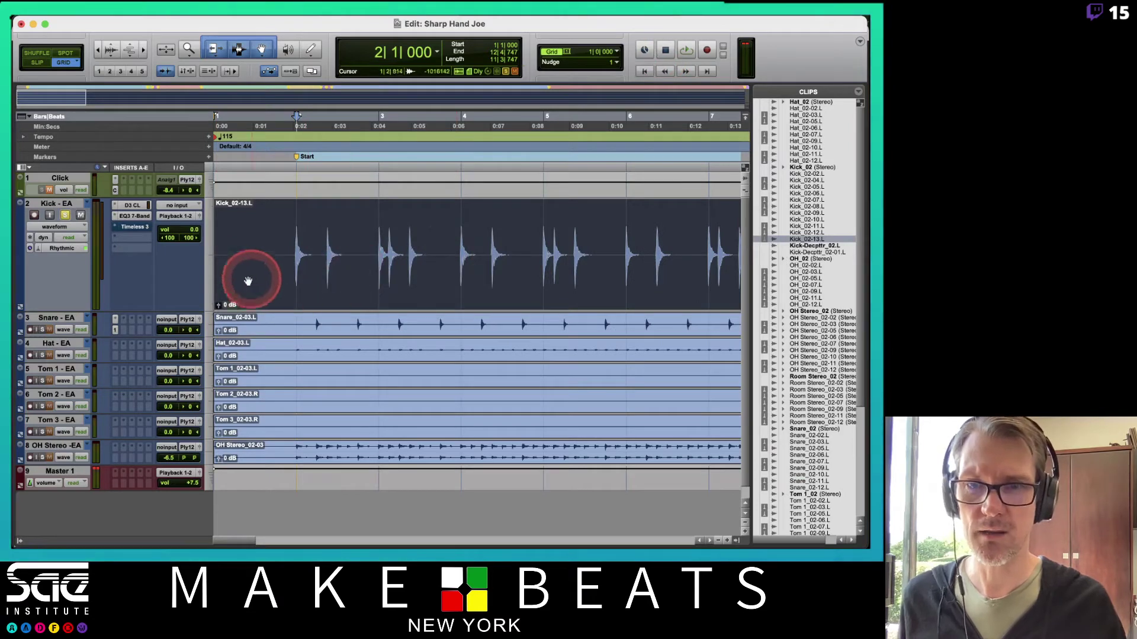
click(209, 272)
click(227, 254)
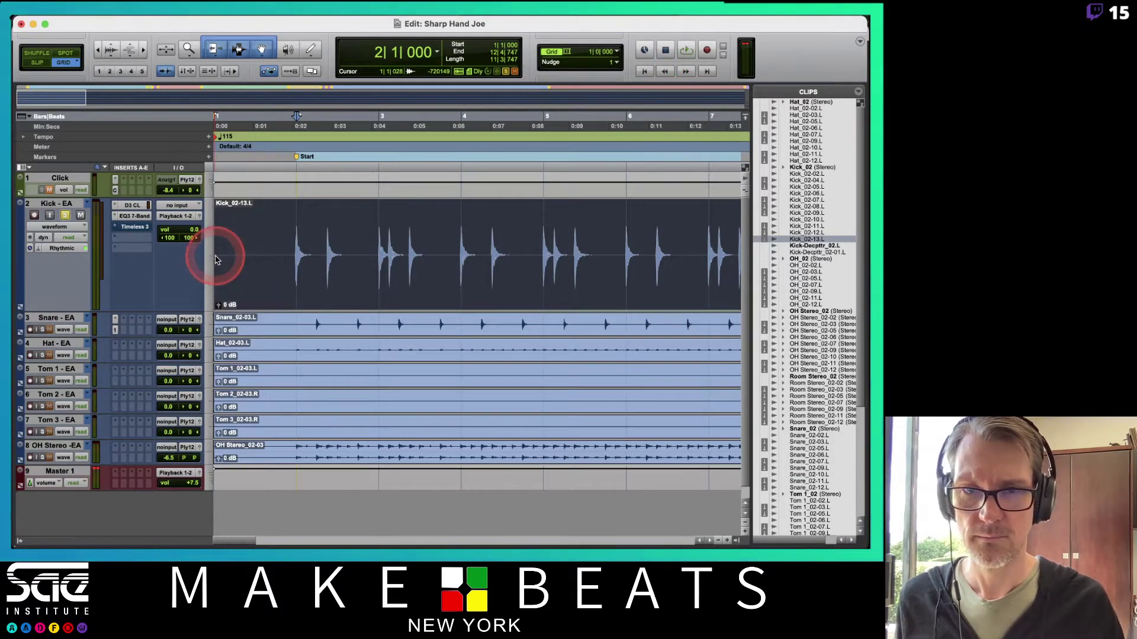
Step: Show the Mix window and turn off solo on the Kick track
key(super+equal)
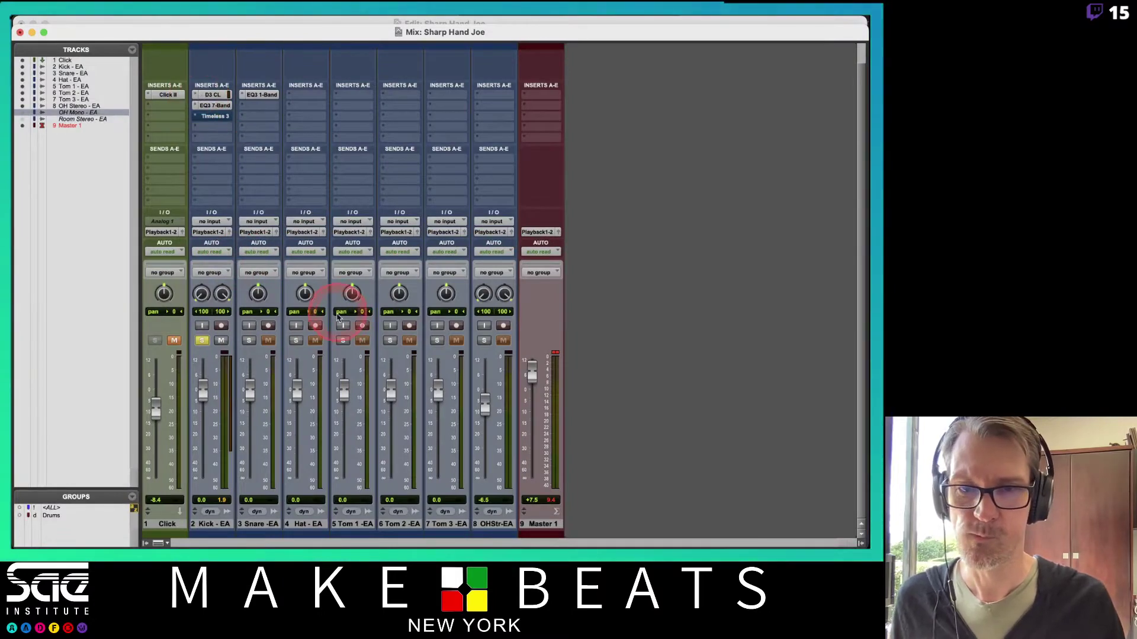
click(201, 341)
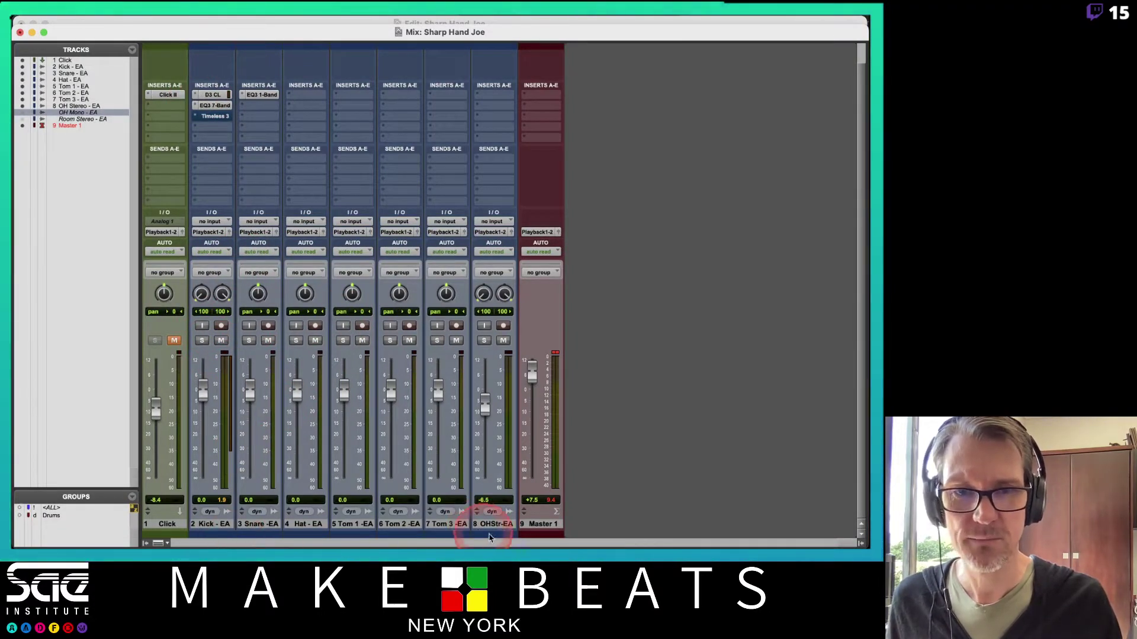
click(556, 354)
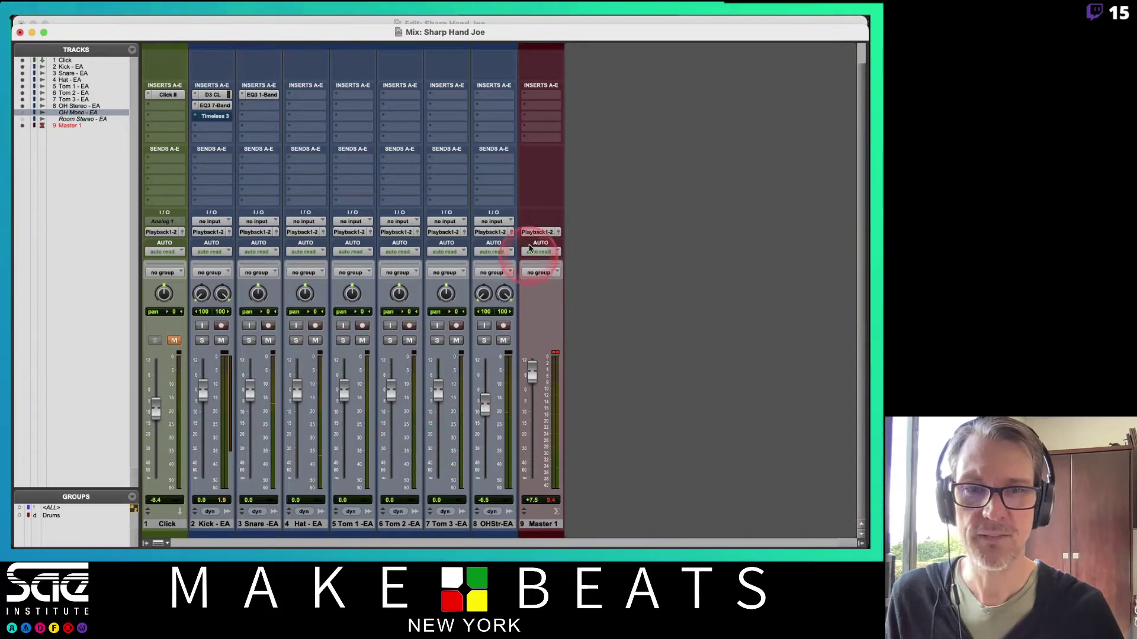
Step: Check the Kick track's output options and set the output of all tracks to no output
click(211, 232)
mouse_move(223, 233)
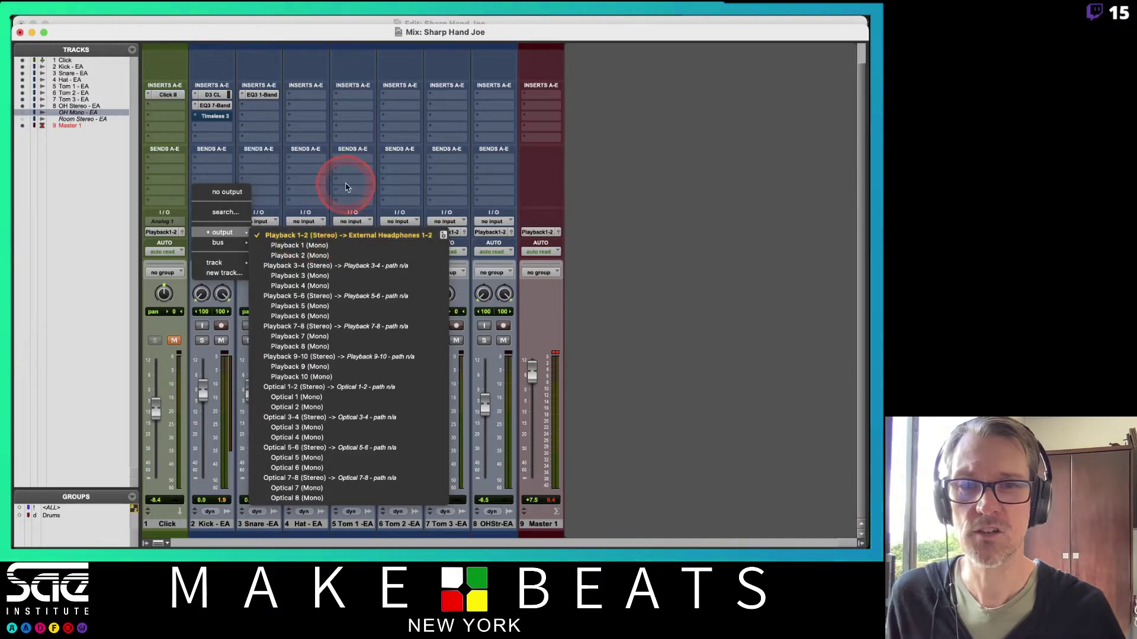
click(349, 187)
click(204, 233)
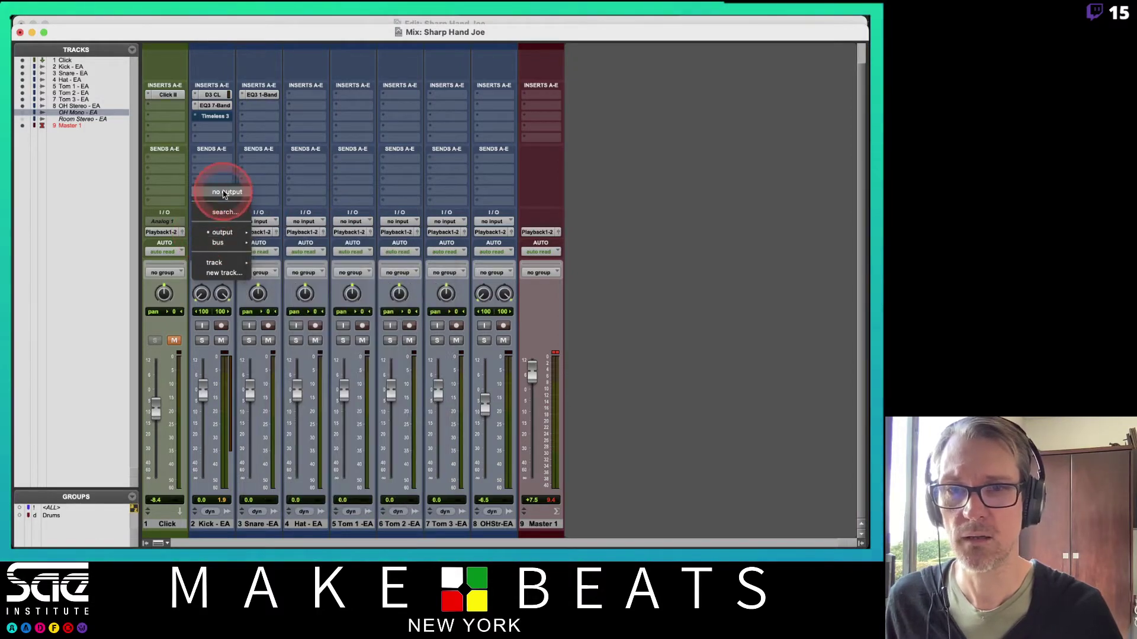
alt+click(221, 189)
click(491, 232)
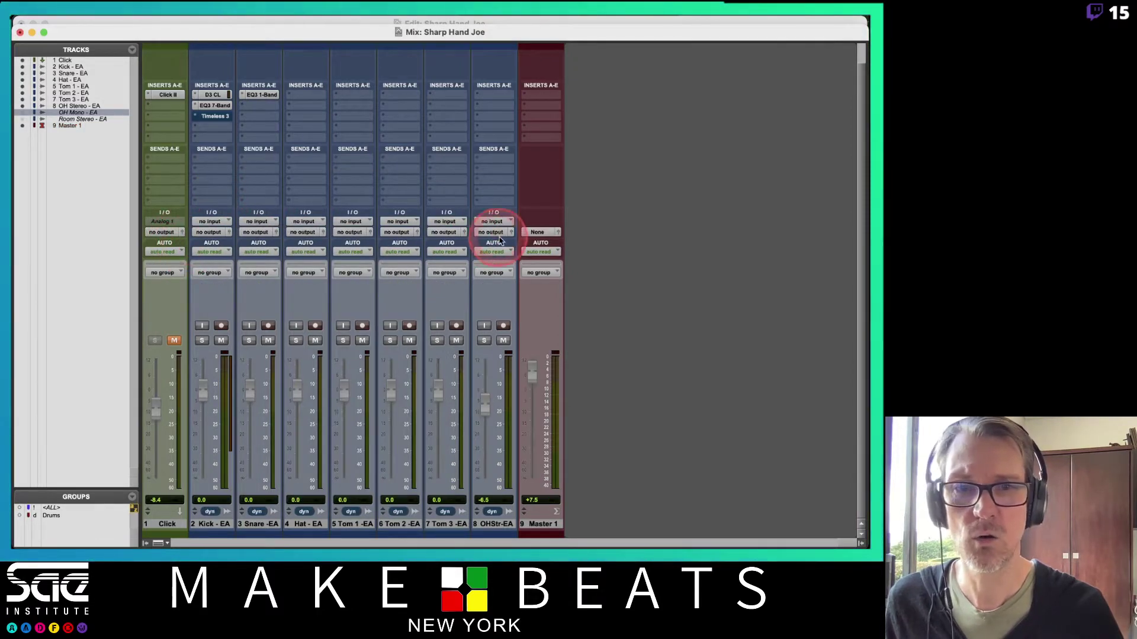
Step: Open the I/O Setup and reset its output paths to default
click(393, 19)
click(367, 21)
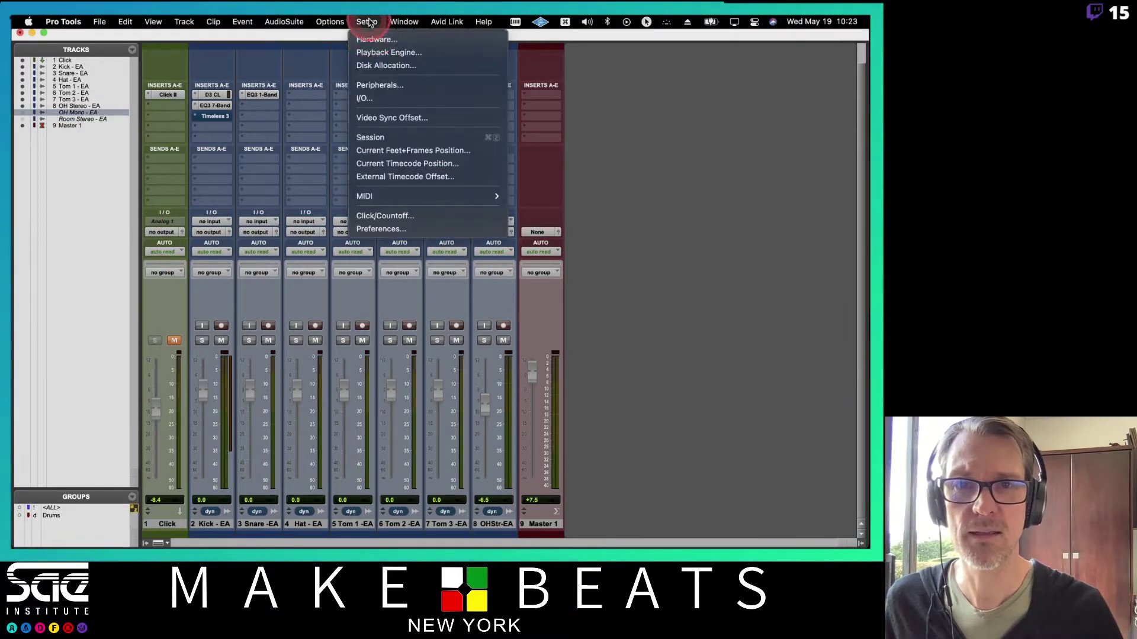
click(360, 99)
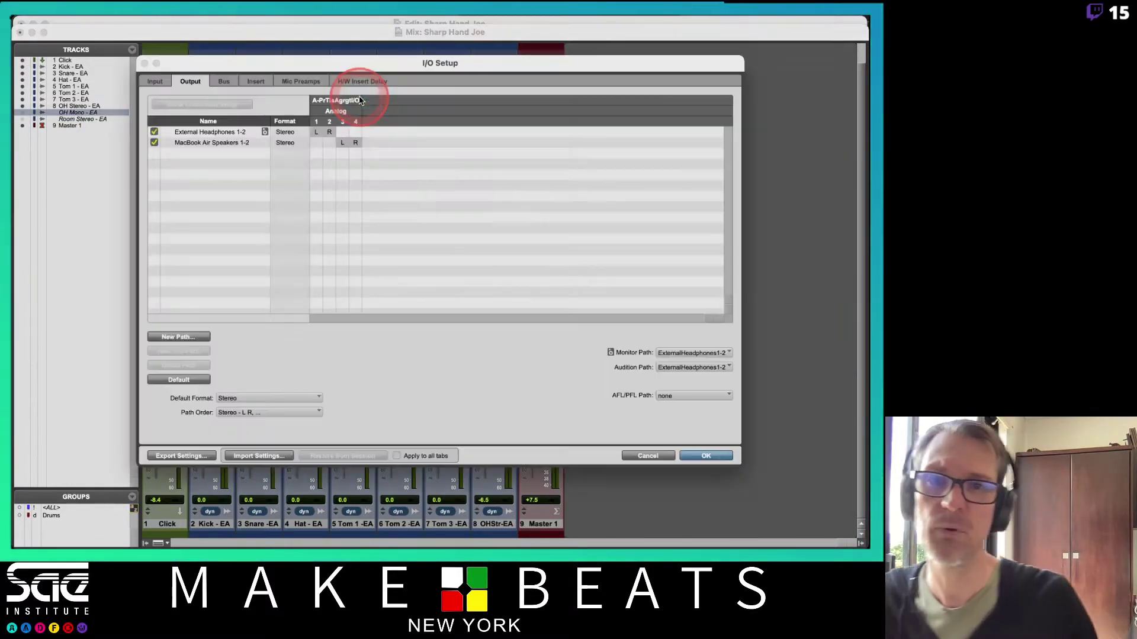
click(175, 379)
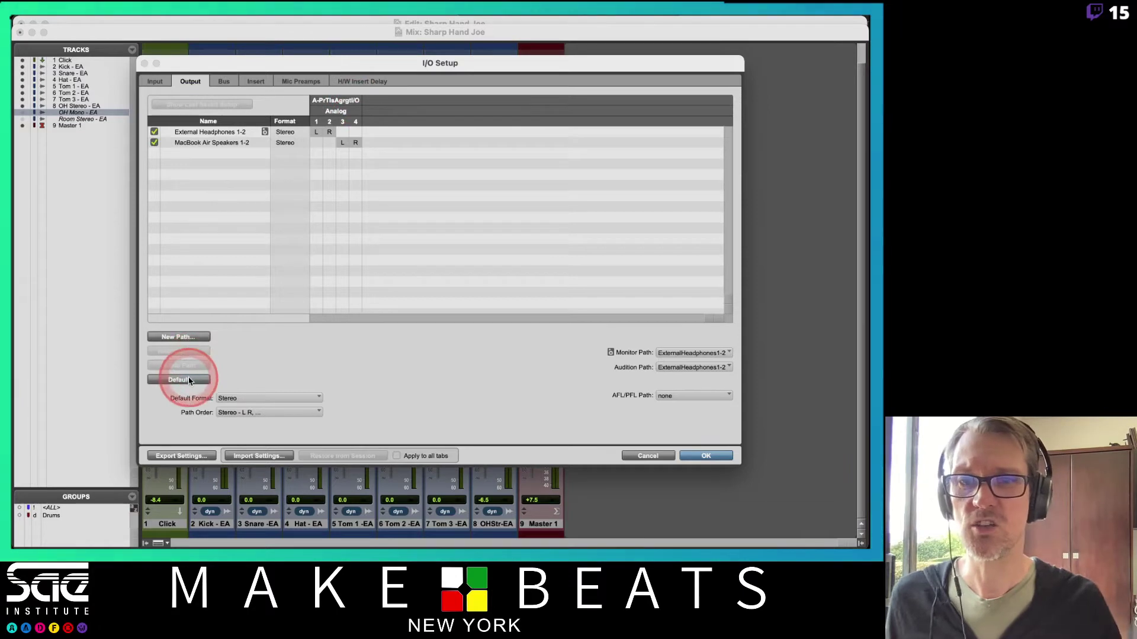
Step: Rename the External Microphone 1 input path as Mic in the I/O Setup
click(185, 89)
click(159, 82)
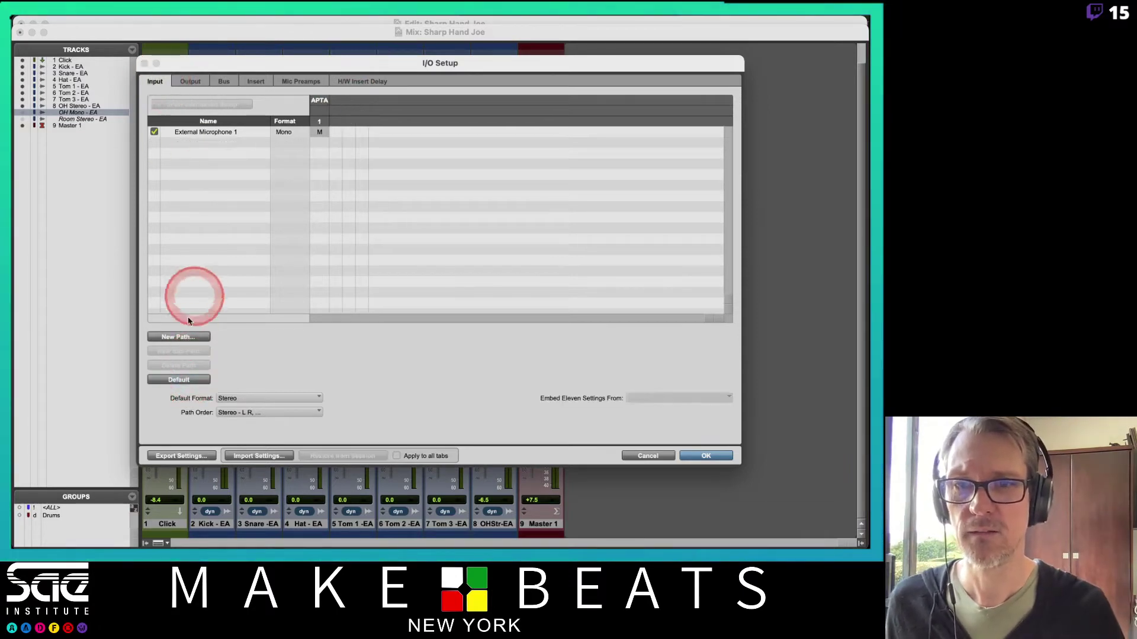
double_click(187, 130)
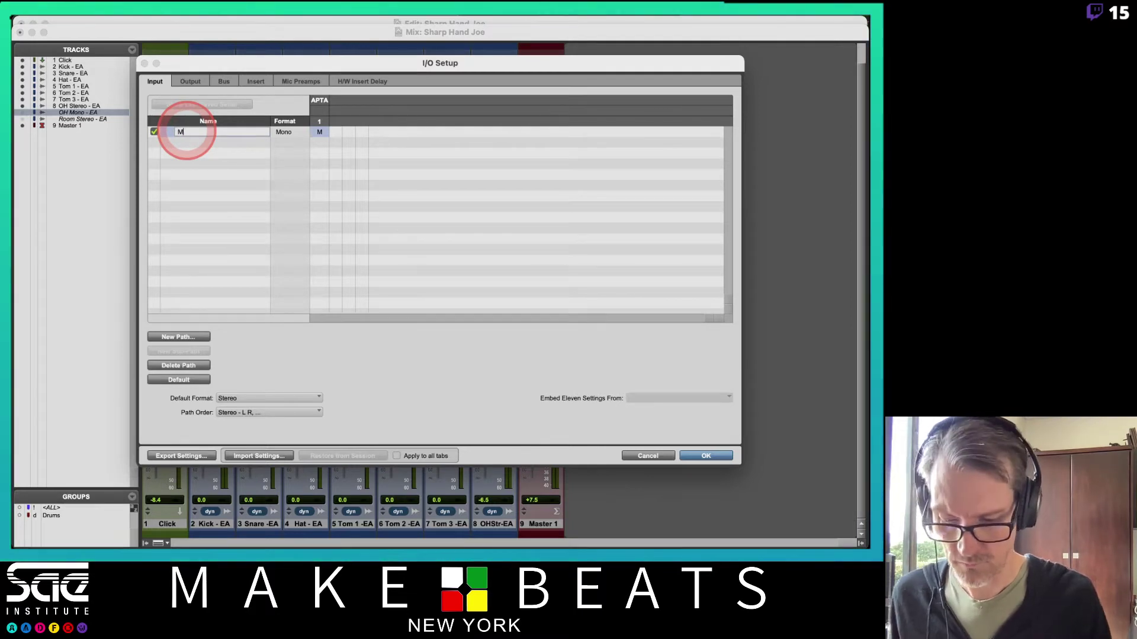
text(Mic)
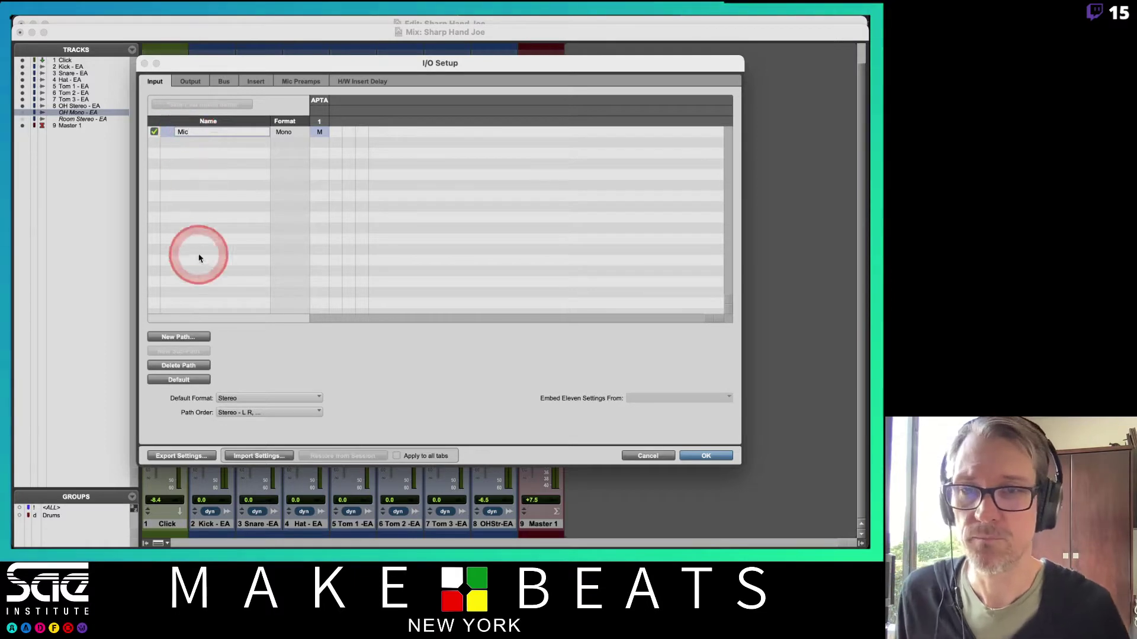
Step: Review the output paths and reset the bus list to default in the I/O Setup
click(195, 82)
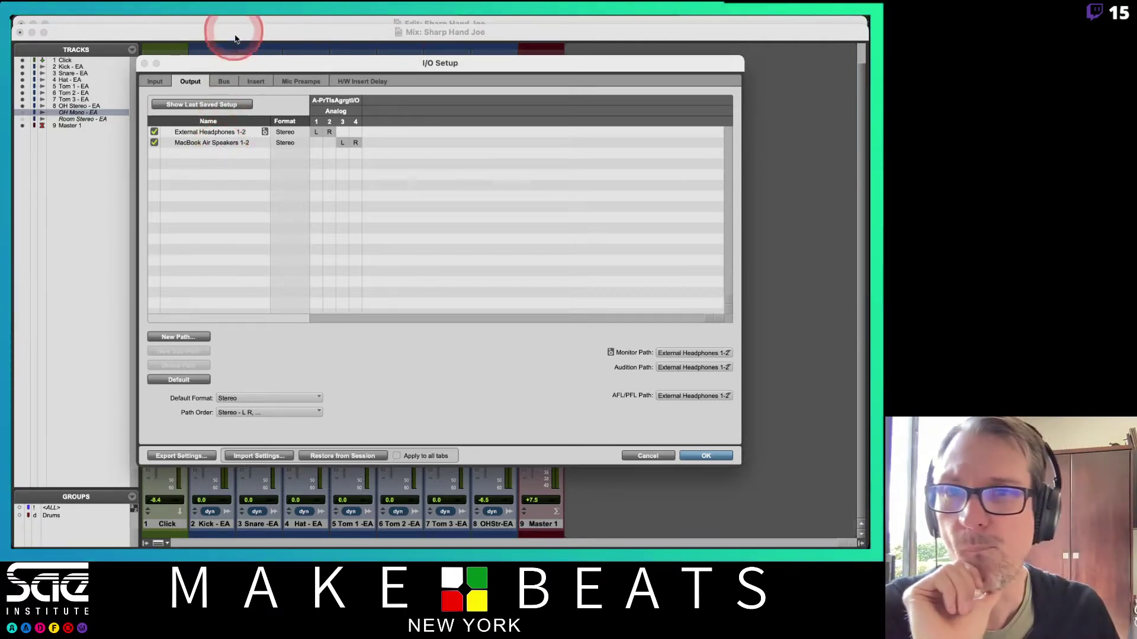
click(224, 81)
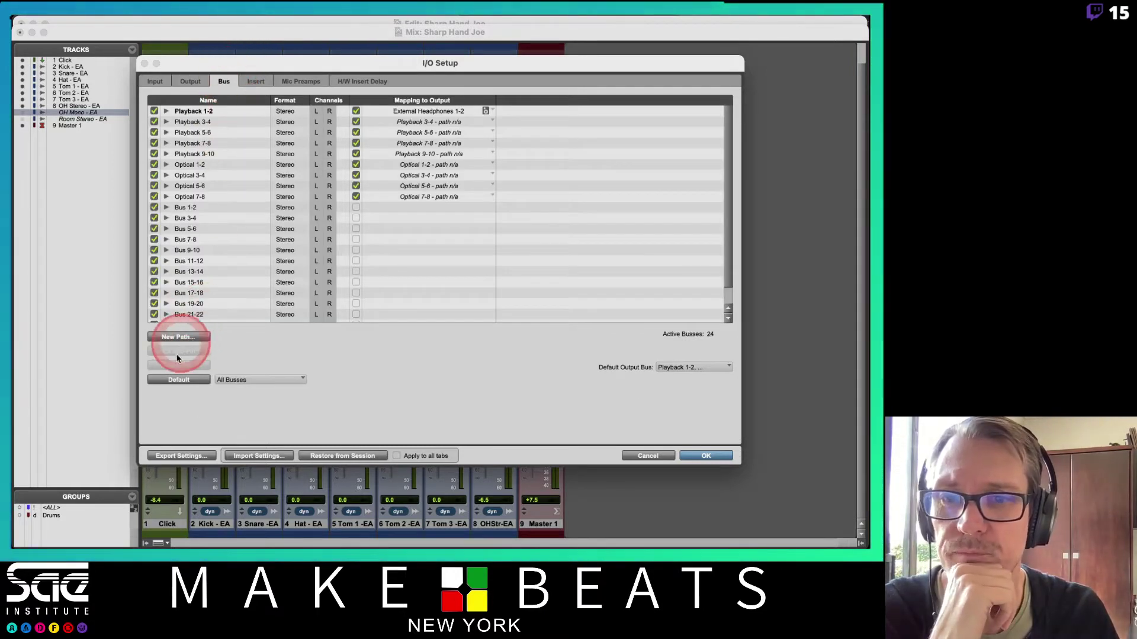
click(180, 380)
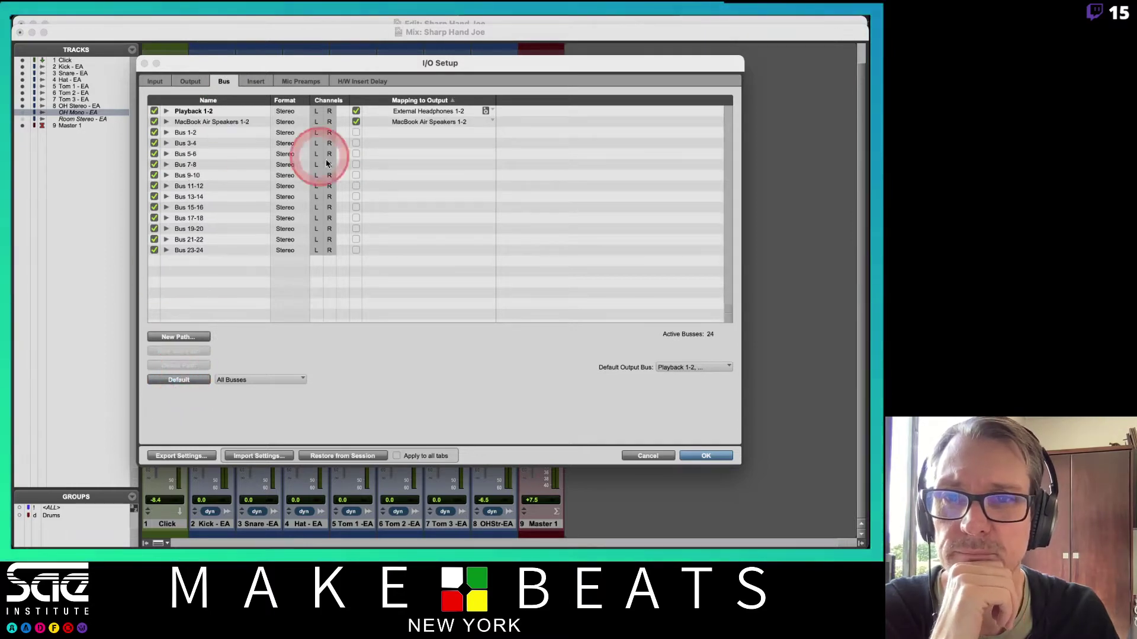
Step: Rename the Playback 1-2 bus as Out 1-2 and apply the I/O Setup changes
double_click(201, 113)
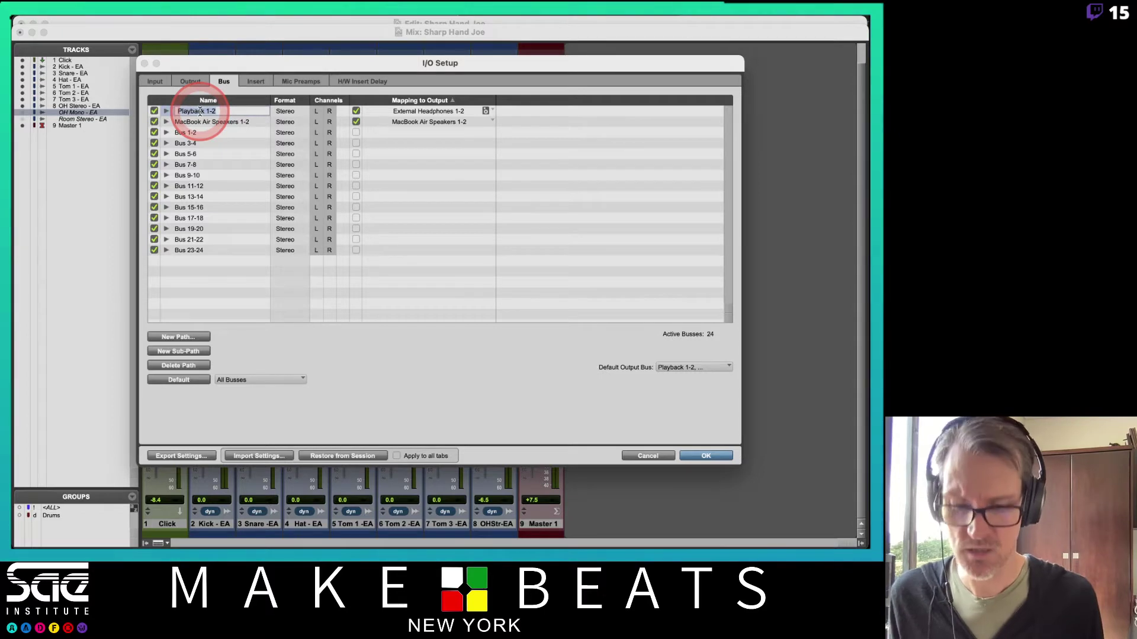
text(Out)
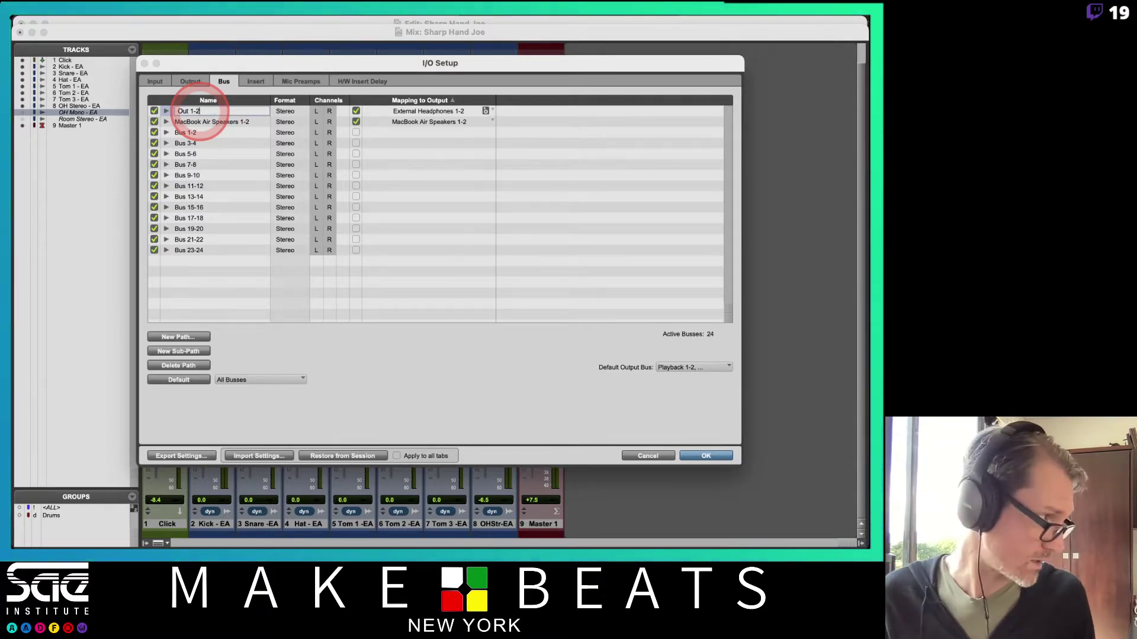
key(Return)
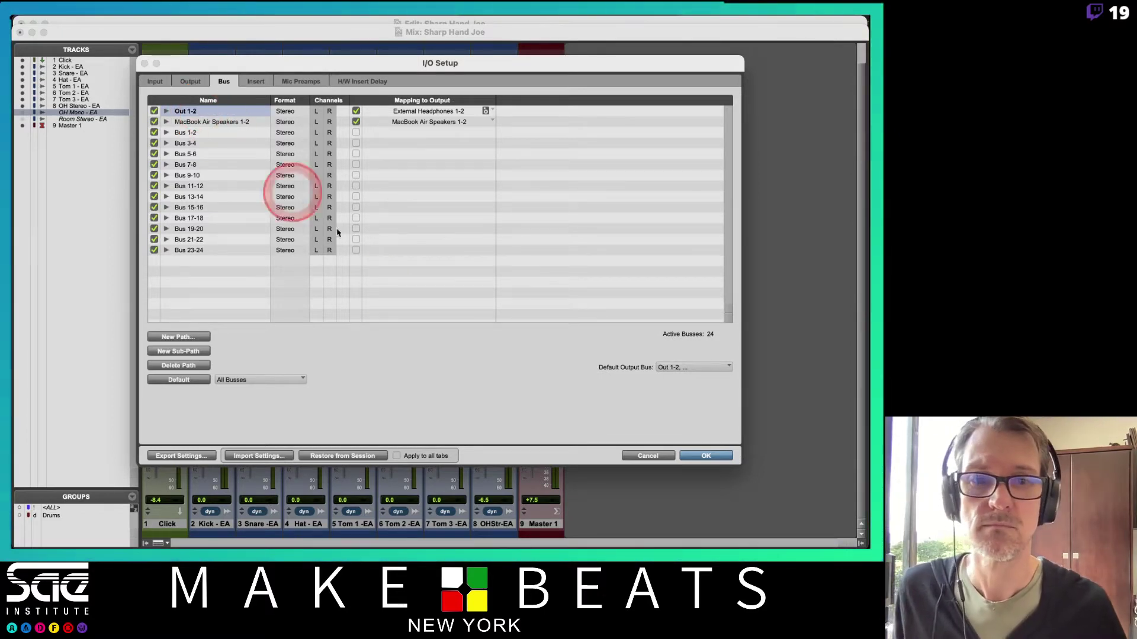
click(704, 454)
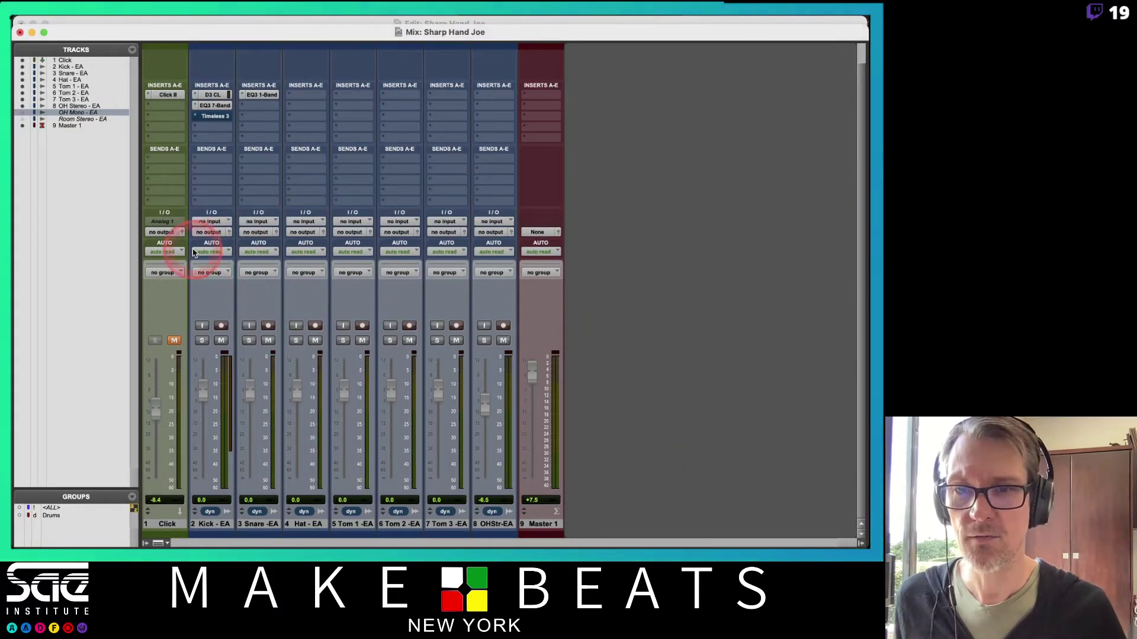
Step: Assign the stereo Out 1-2 path as the output of all tracks at once
click(213, 233)
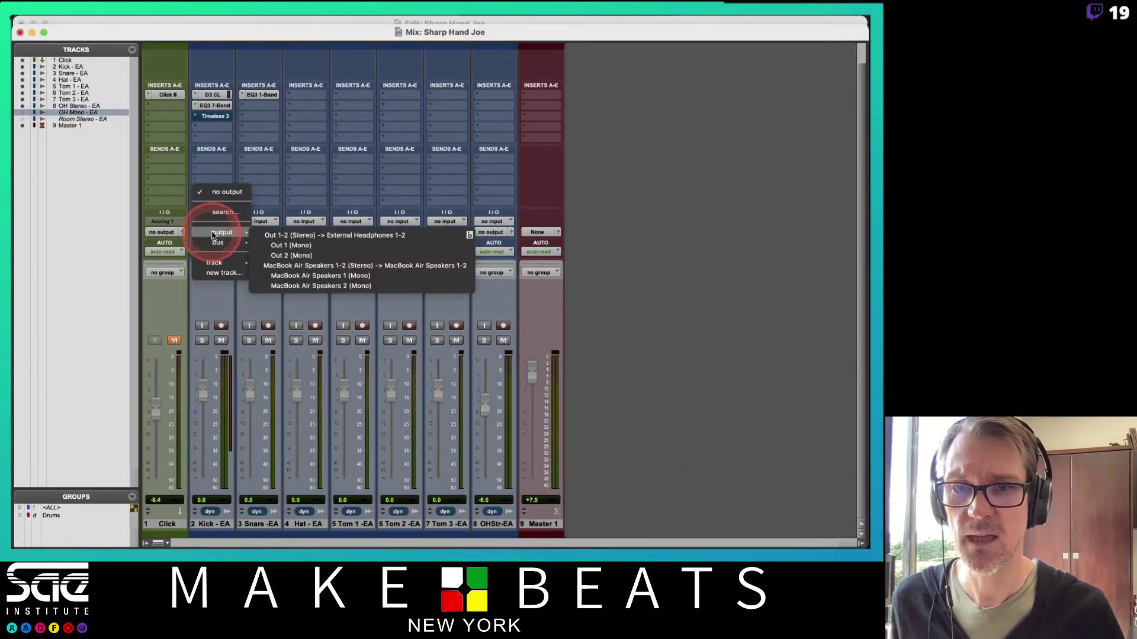
alt+click(276, 236)
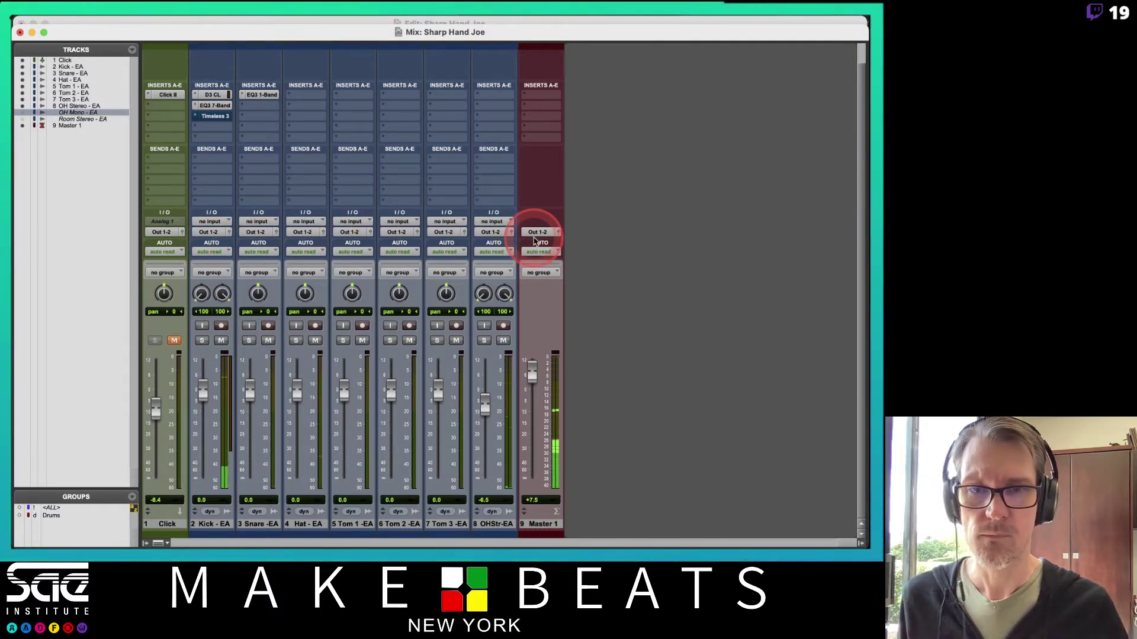
Step: Switch to the routing notes PDF and examine the Aux Tracks page on send effects and the Send A Track to Reverb page
key(super+Tab)
key(super+Tab)
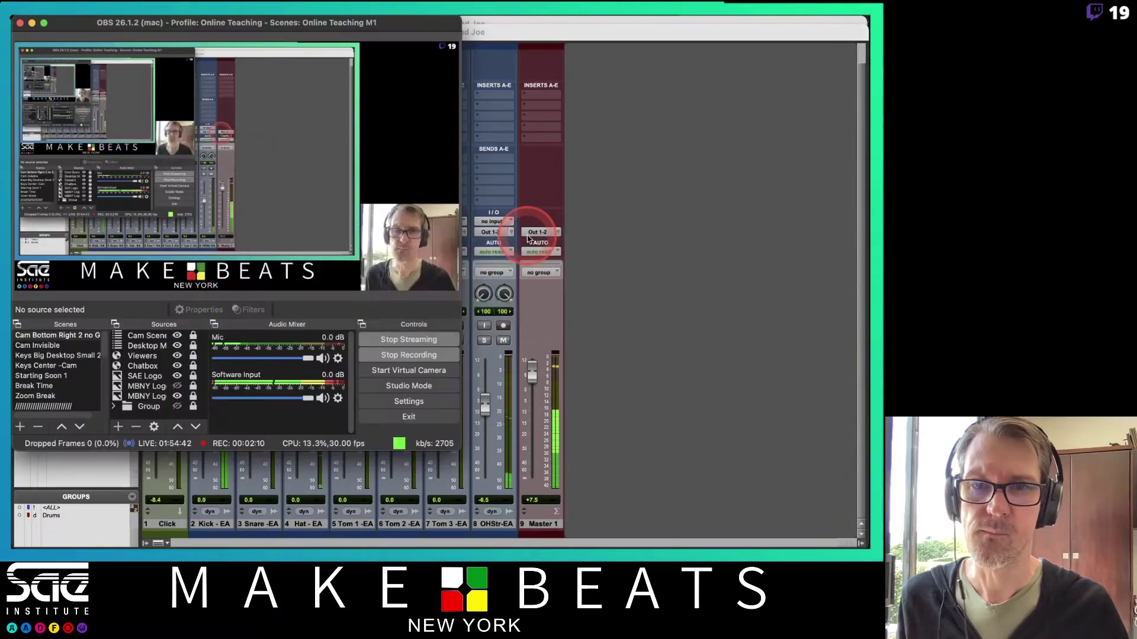
key(super+Tab)
key(super+Tab)
key(Tab)
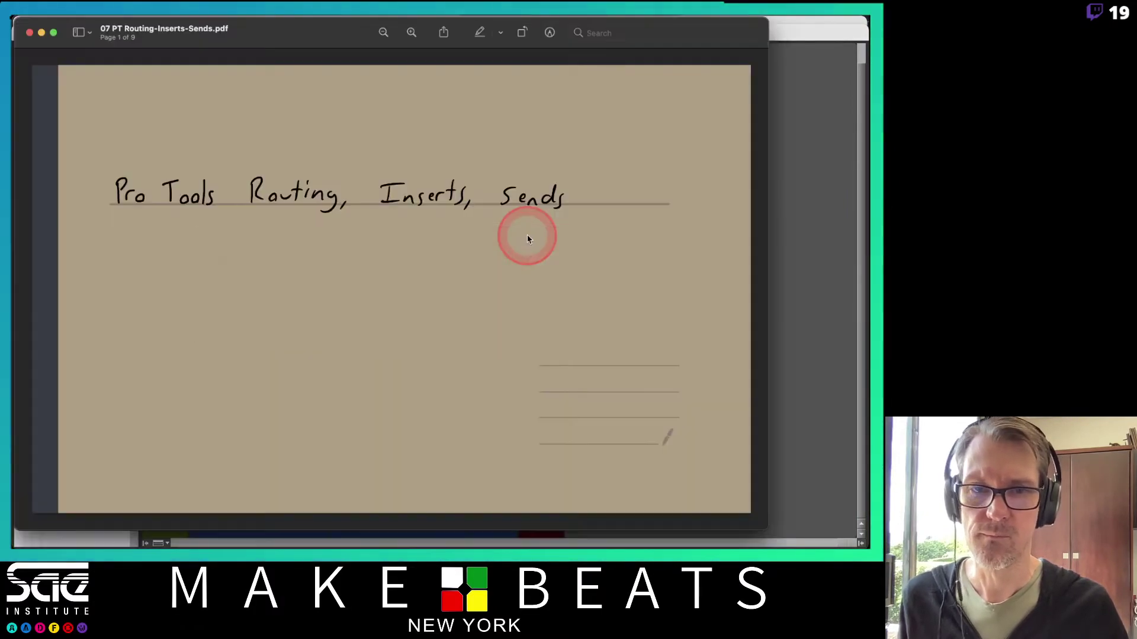
key(Down)
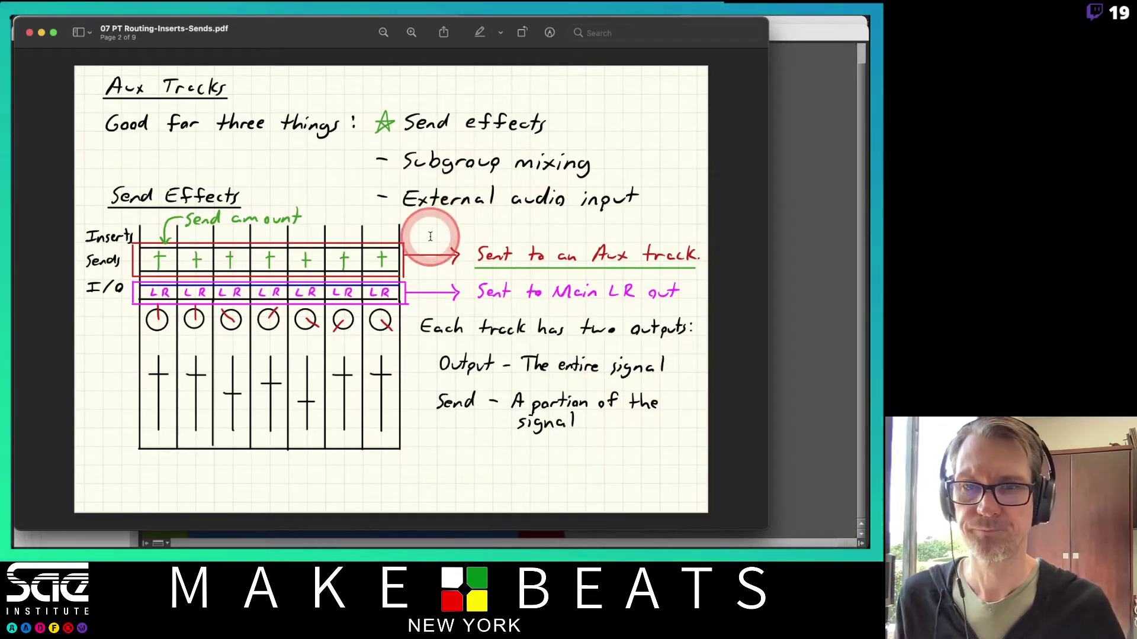
key(Down)
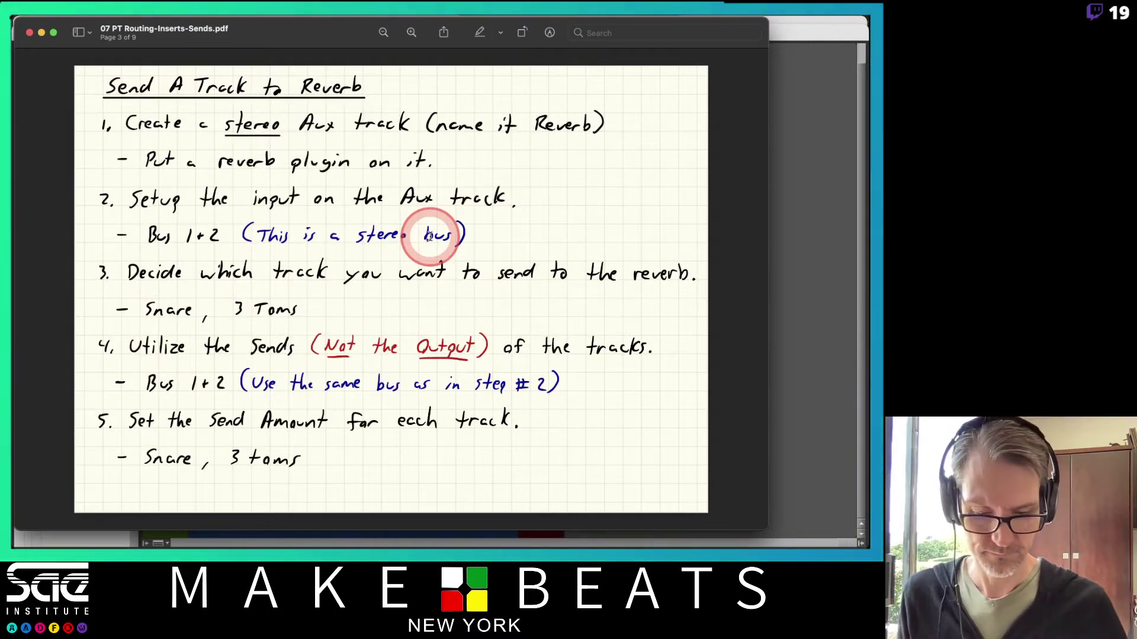
key(Up)
key(super+Tab)
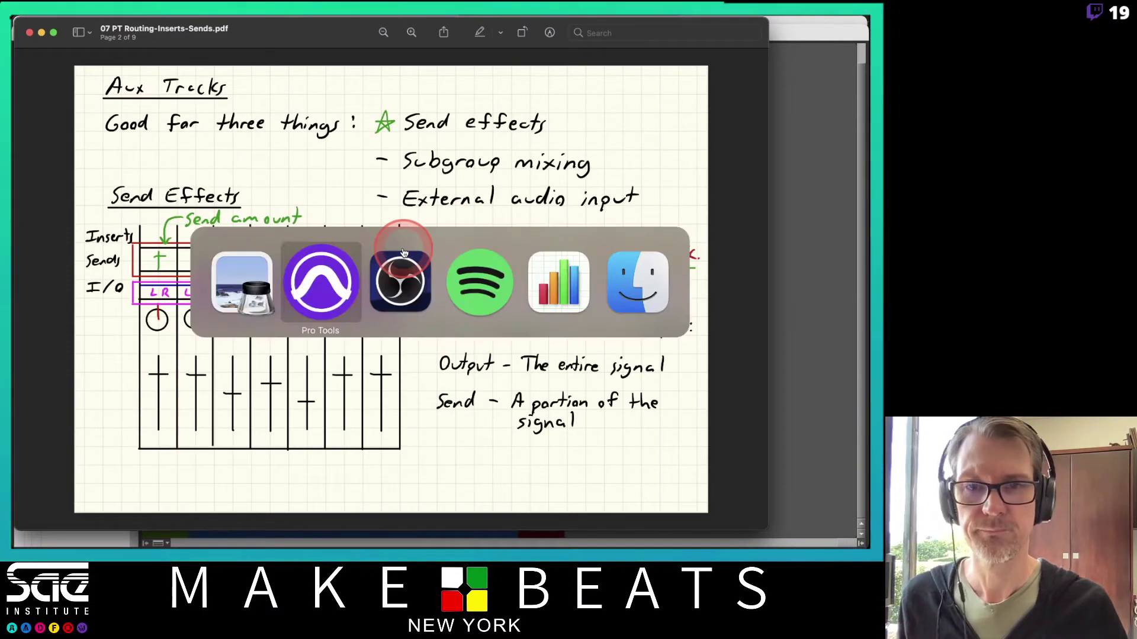
key(super+Tab)
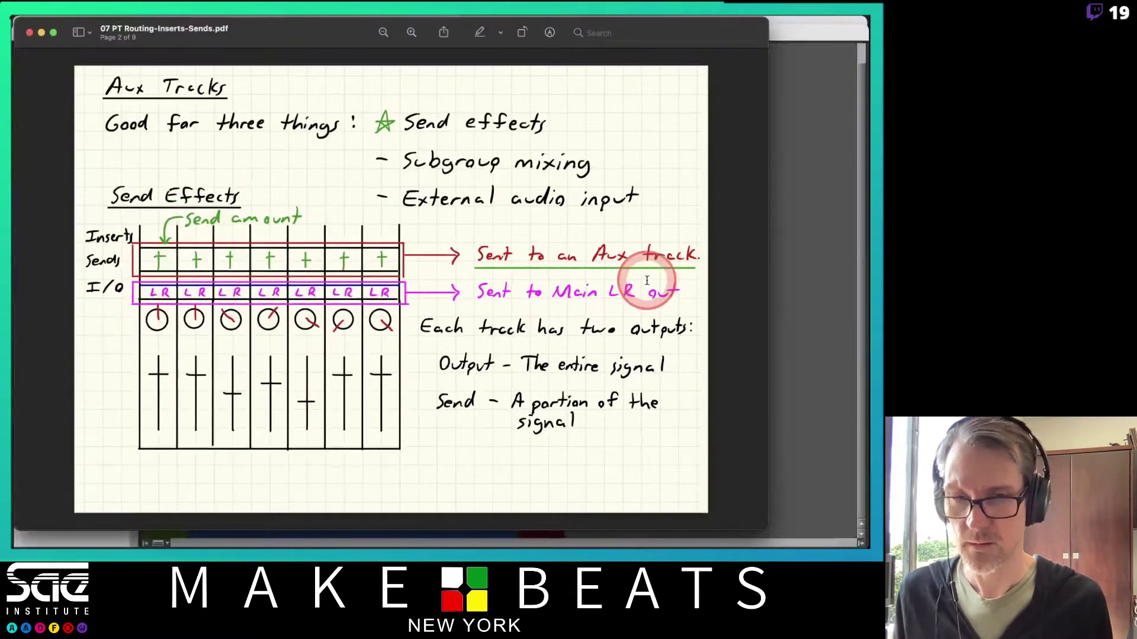
Step: Switch back to the Pro Tools mix and create one stereo Aux Input track named Reverb after the stereo overhead track
key(super+Tab)
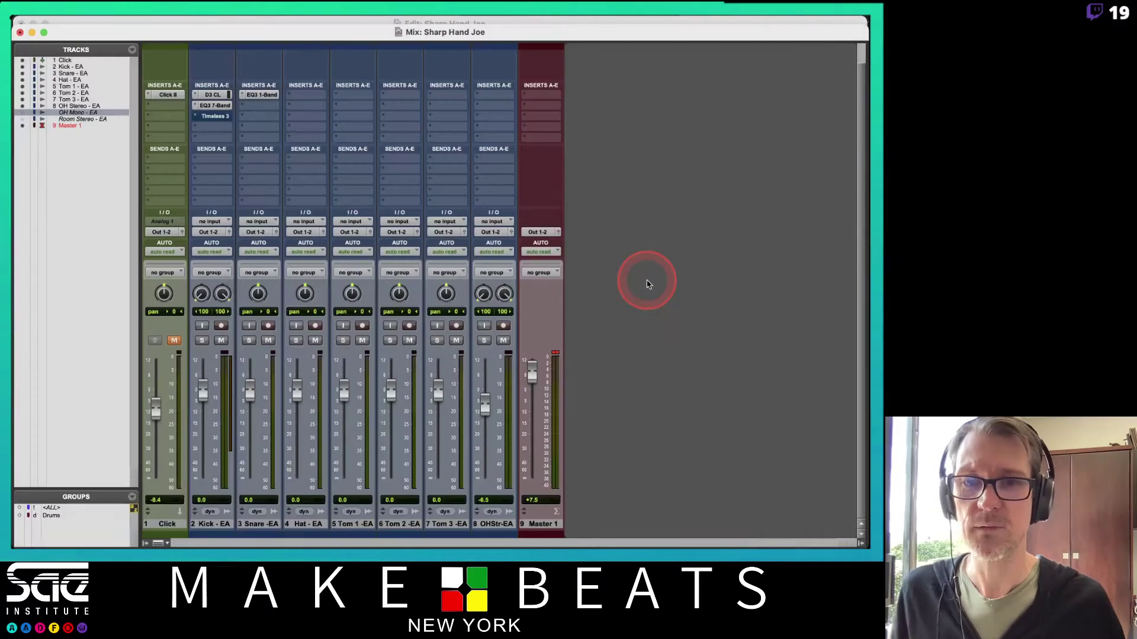
click(555, 354)
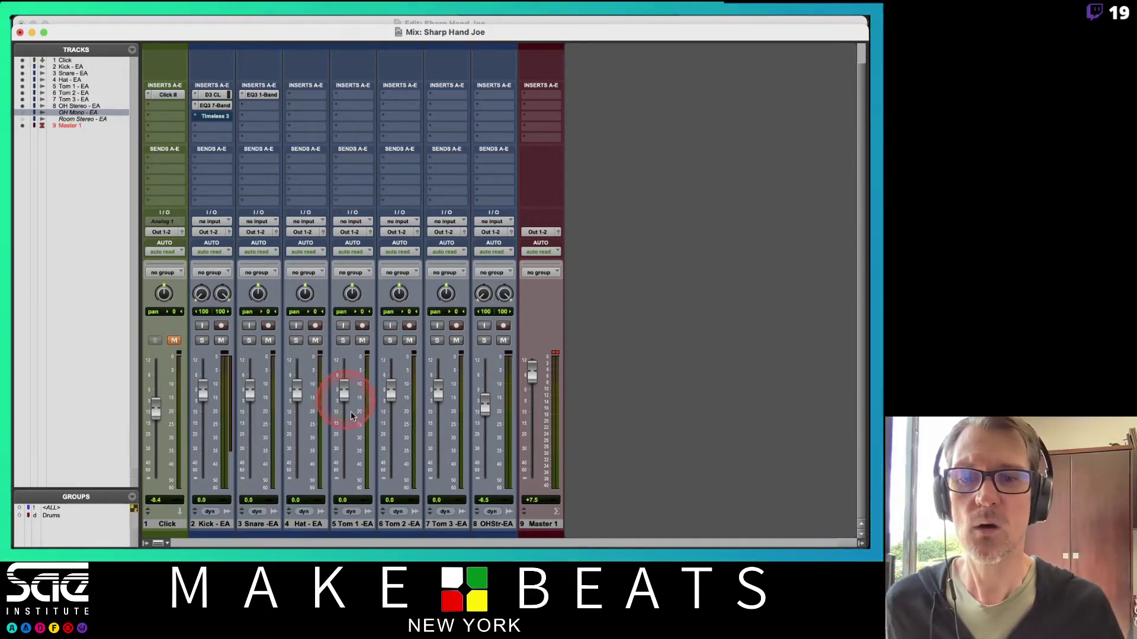
click(263, 523)
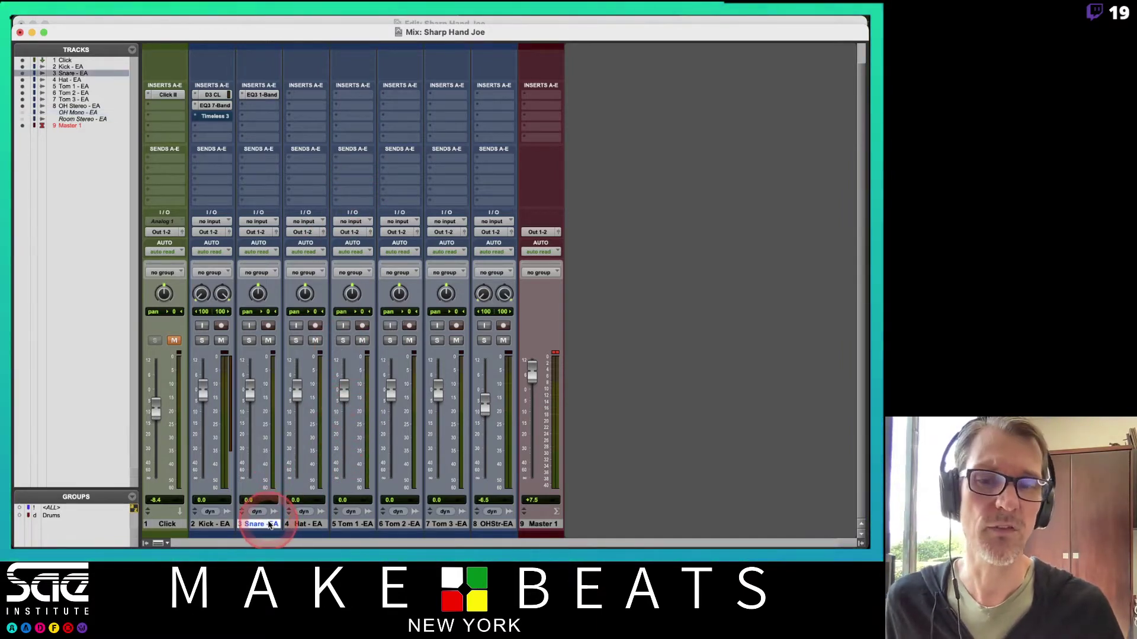
click(490, 525)
key(shift+super+n)
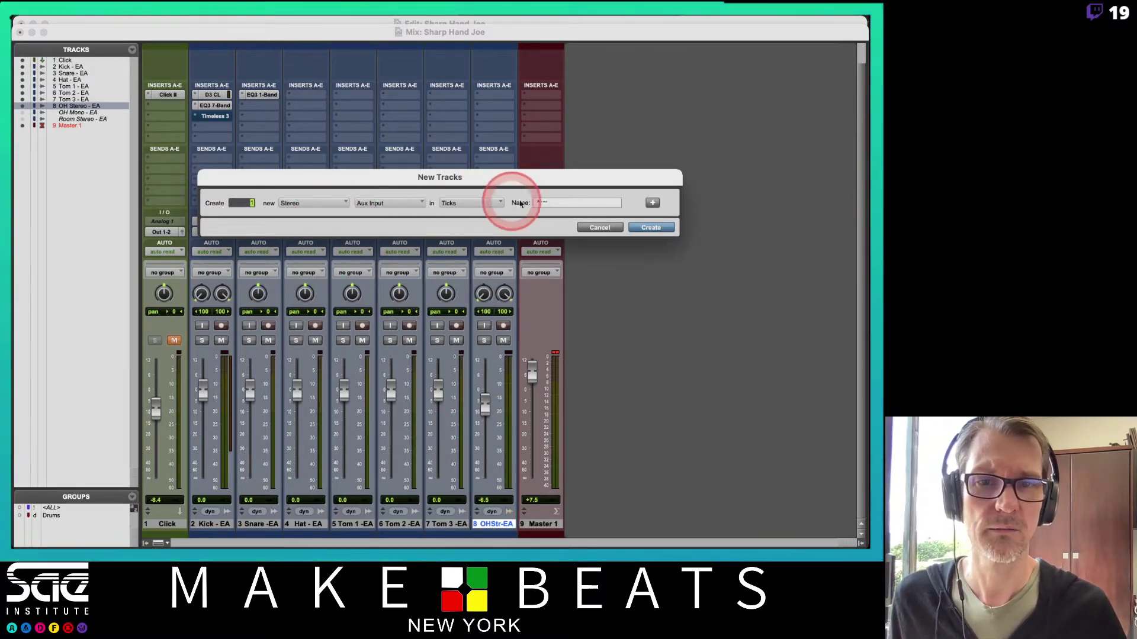
click(546, 203)
text(Reverb)
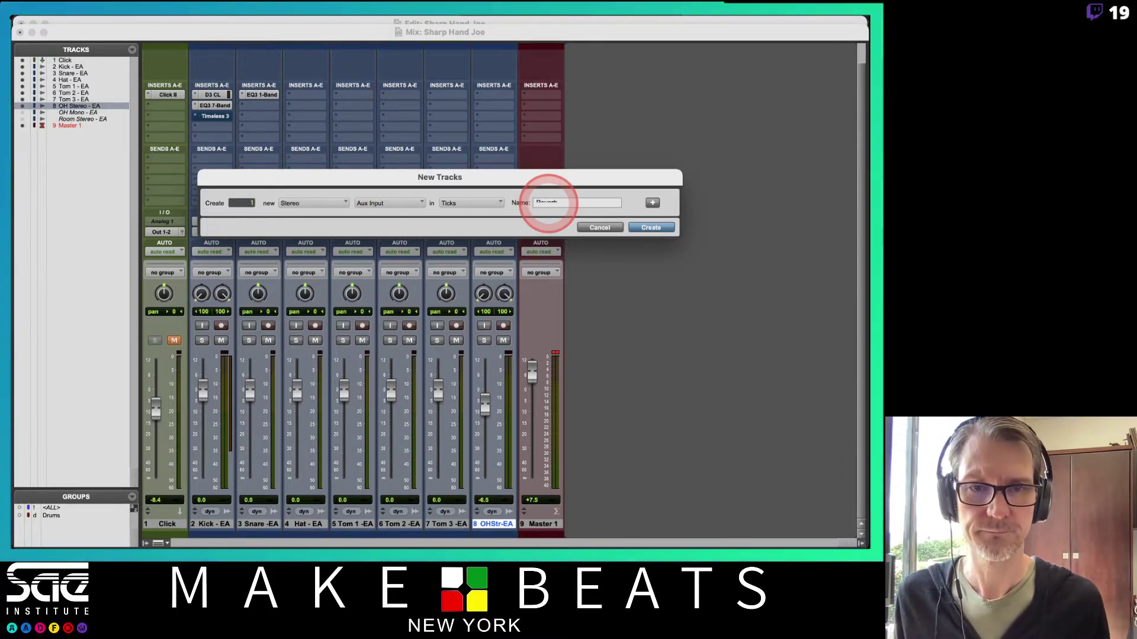
key(Return)
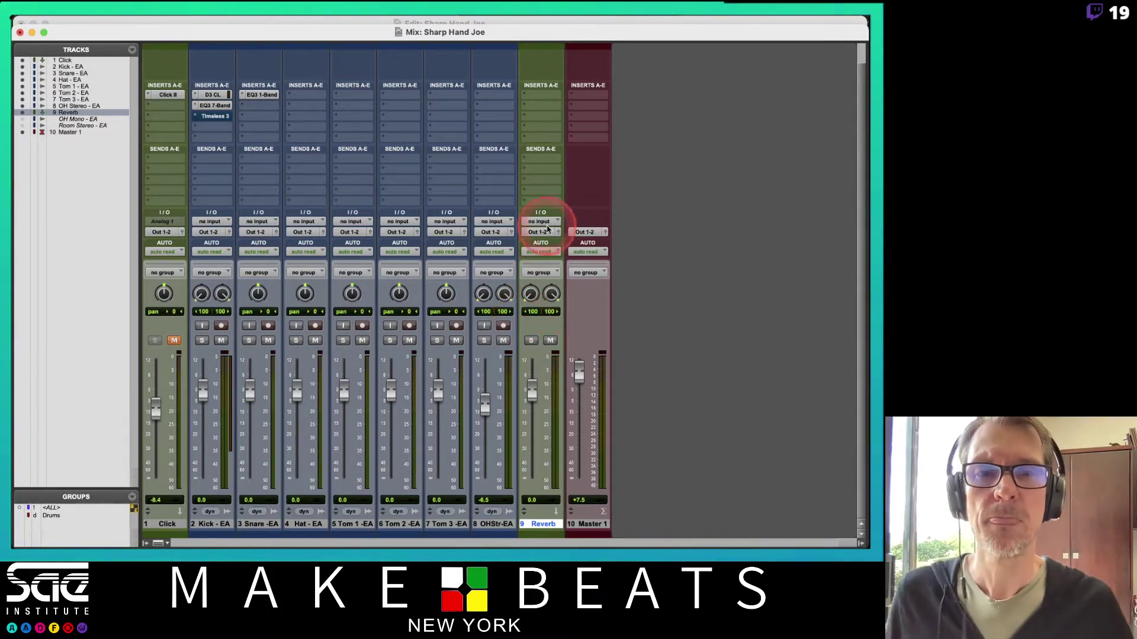
Step: Insert the multichannel D-Verb (stereo) reverb plug-in in the first insert slot of the Reverb track
click(546, 99)
mouse_move(590, 96)
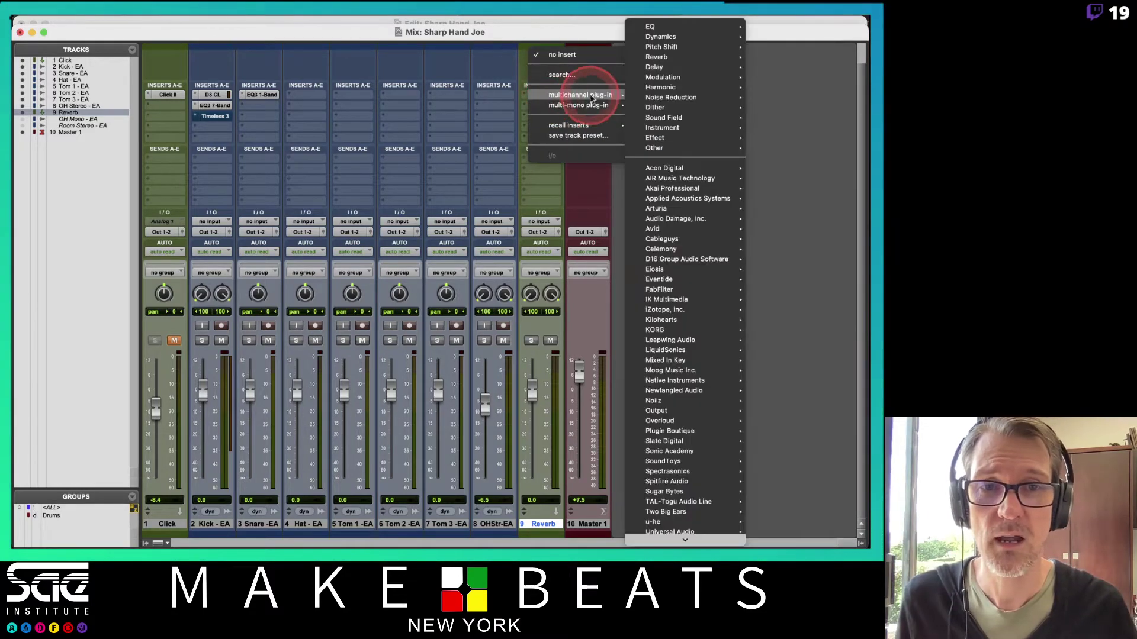
mouse_move(679, 90)
mouse_move(663, 57)
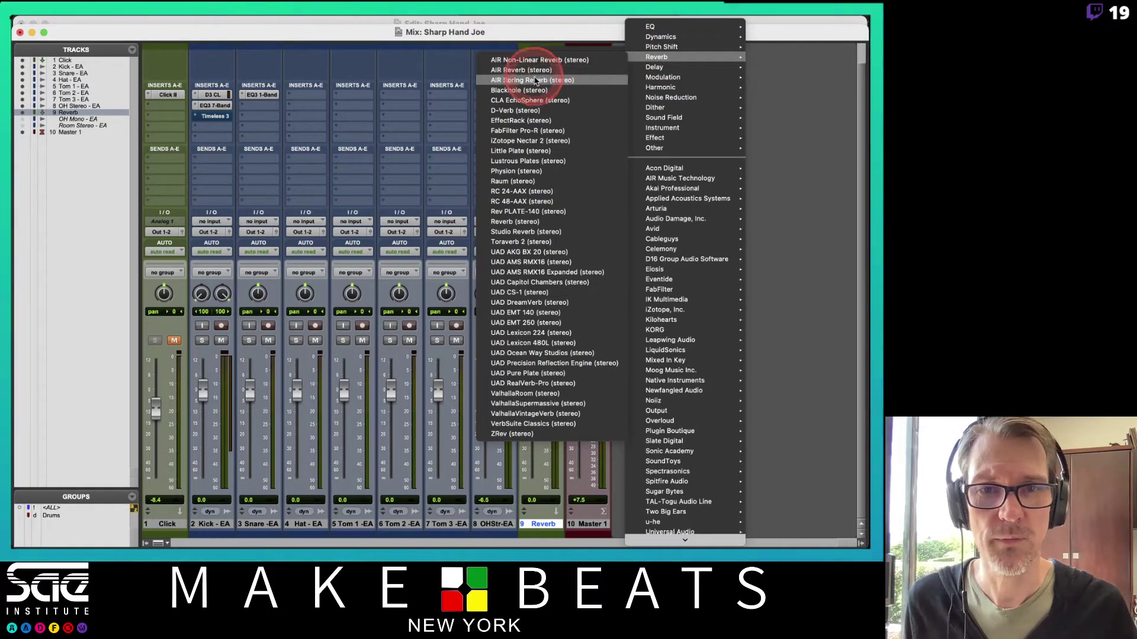
click(535, 111)
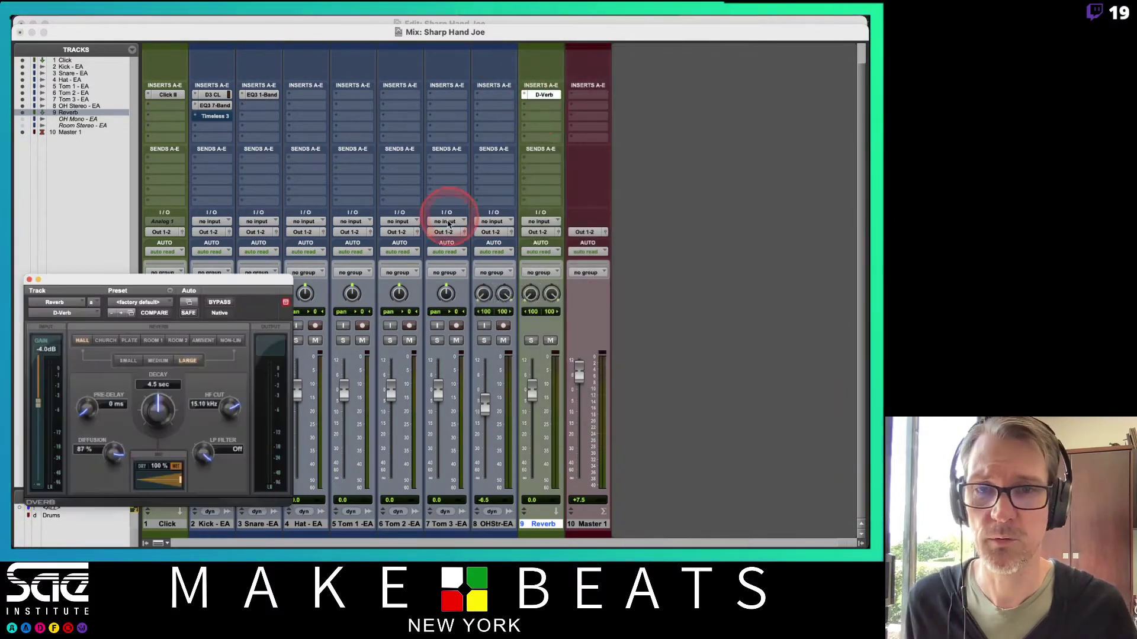
Step: Set D-Verb to 0.0 dB input gain, Room 1 algorithm and Medium size, and place its window beside the mixer channels
drag(60, 403, 108, 346)
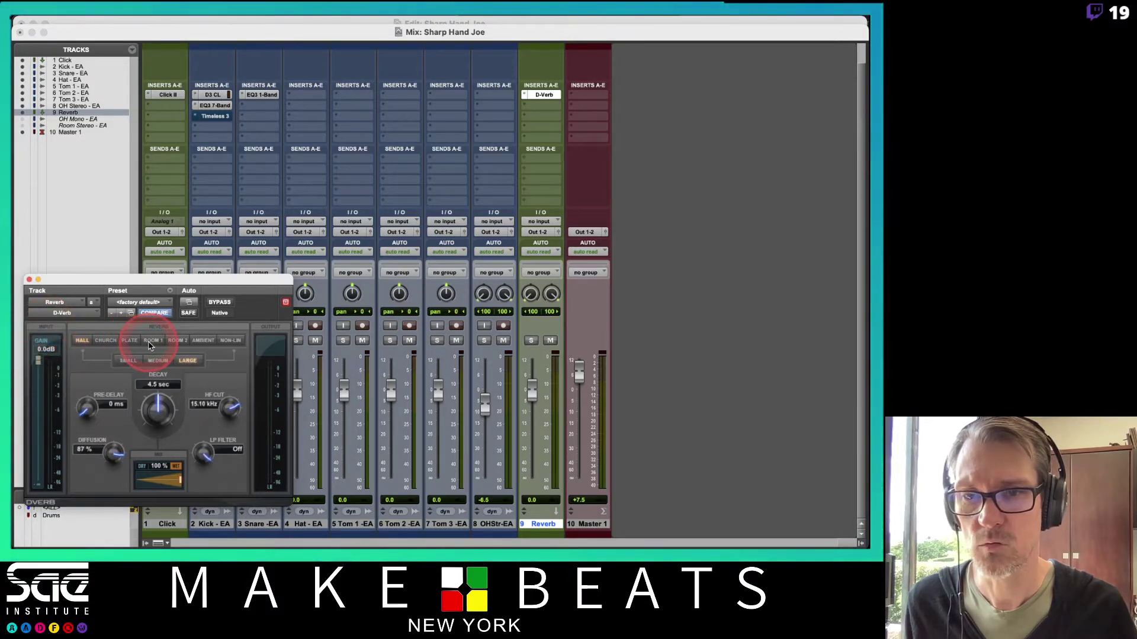
click(153, 341)
click(158, 361)
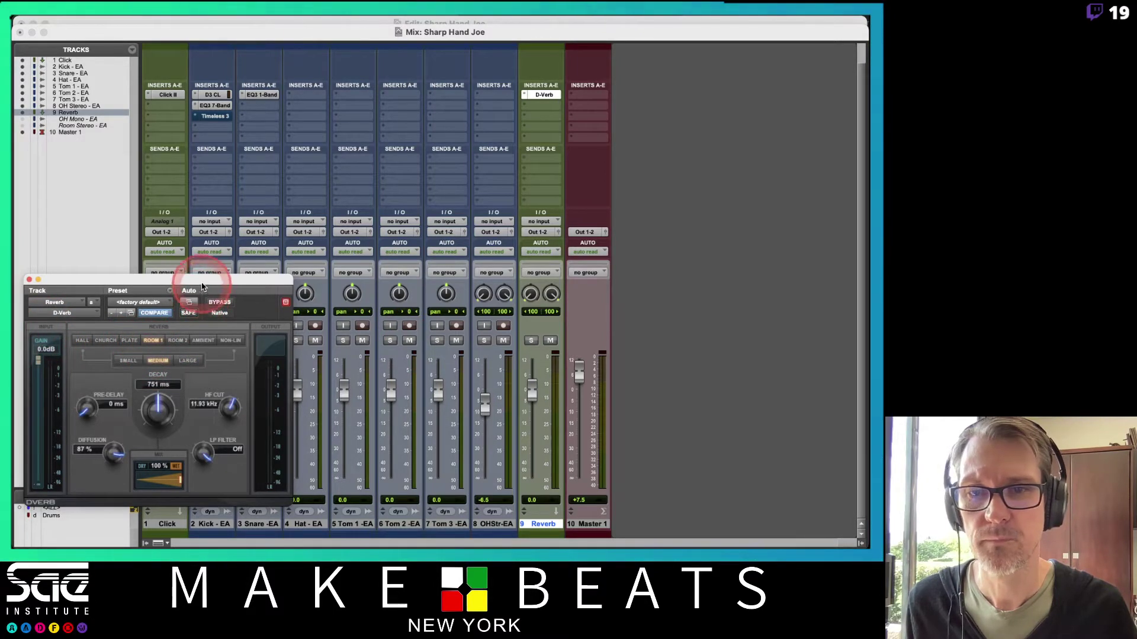
drag(203, 281, 795, 230)
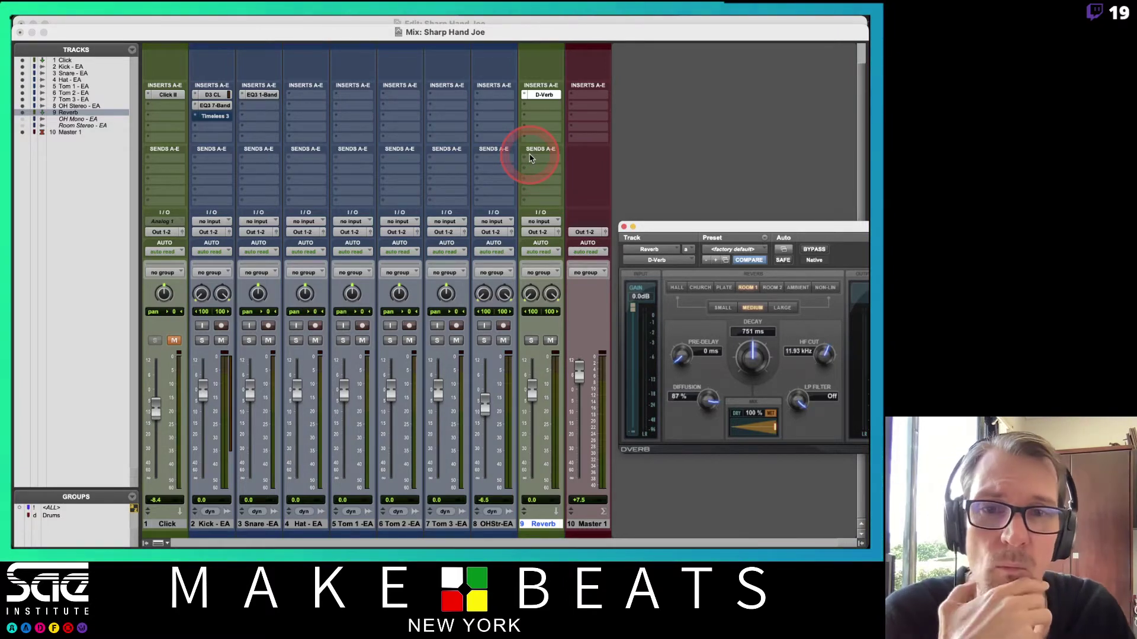
Step: Set the Reverb track's input to Bus 1-2 (Stereo) and assign the snare track's first send to the same bus
click(552, 223)
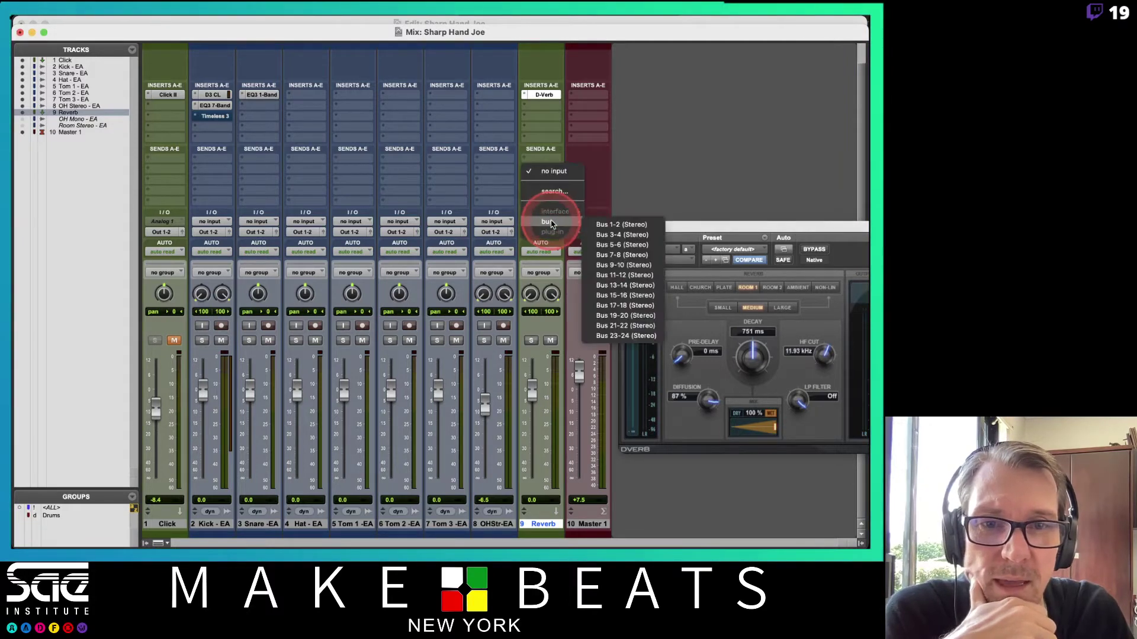
click(607, 225)
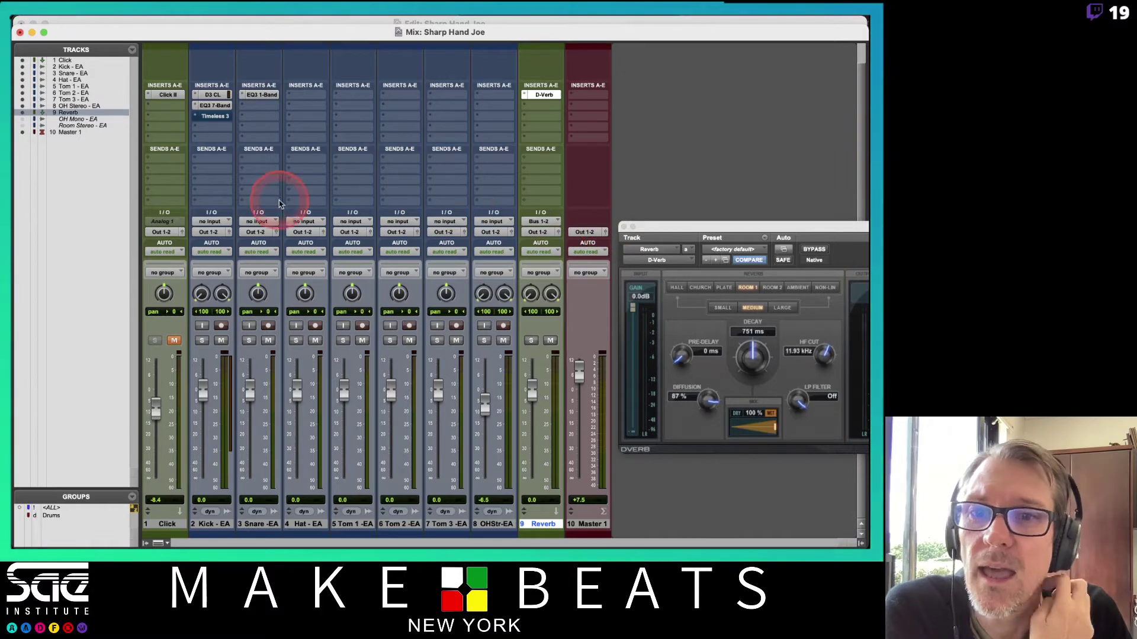
click(267, 159)
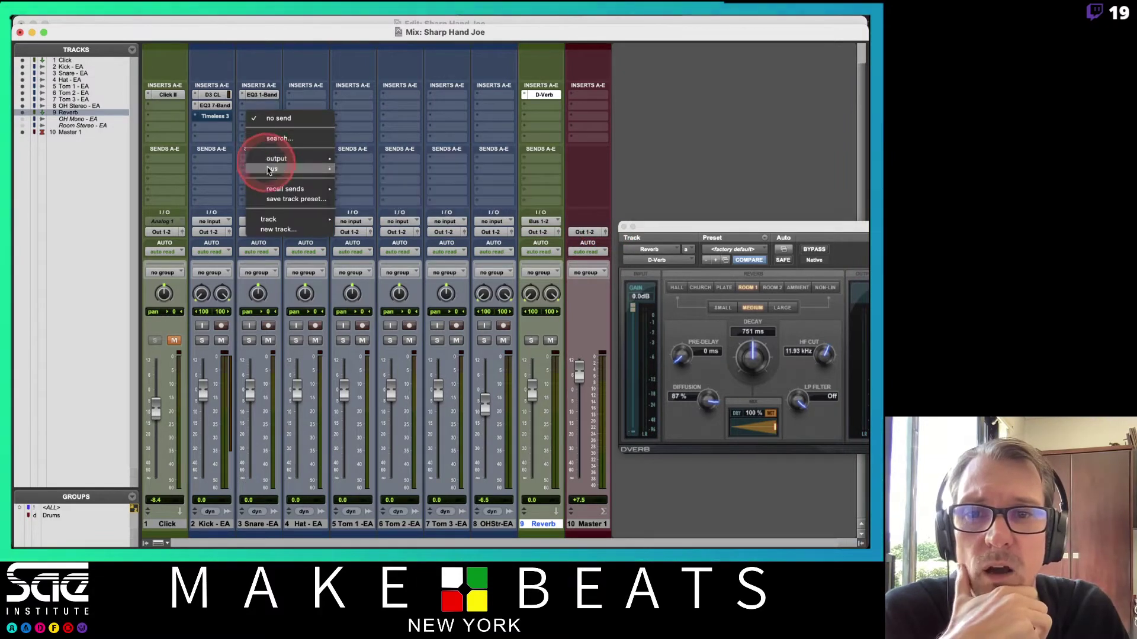
mouse_move(280, 171)
click(352, 172)
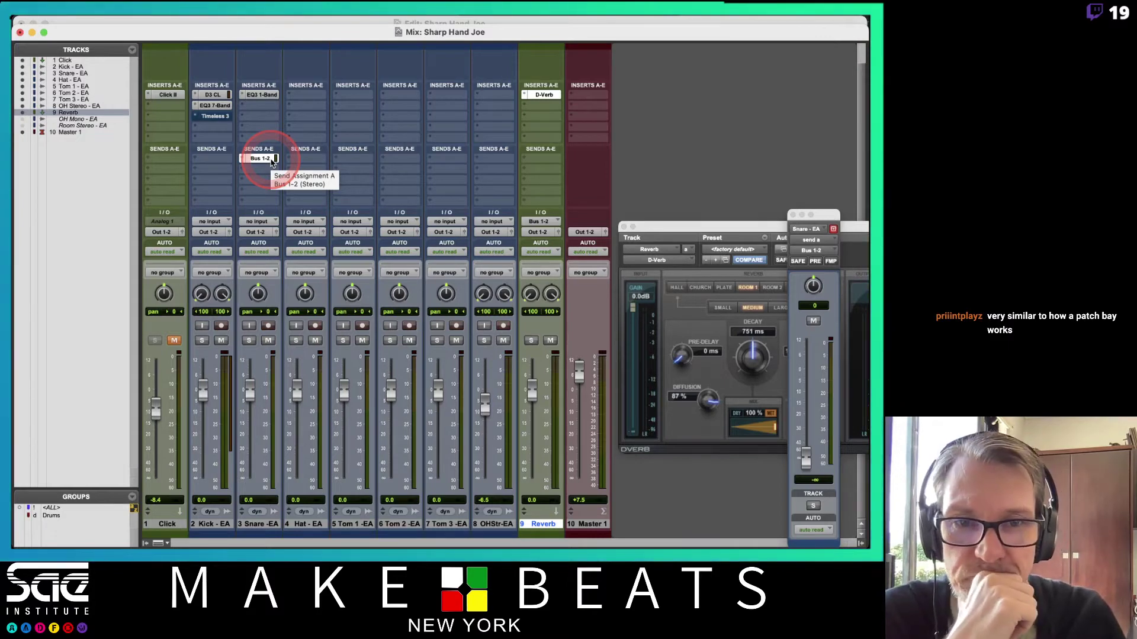
click(361, 231)
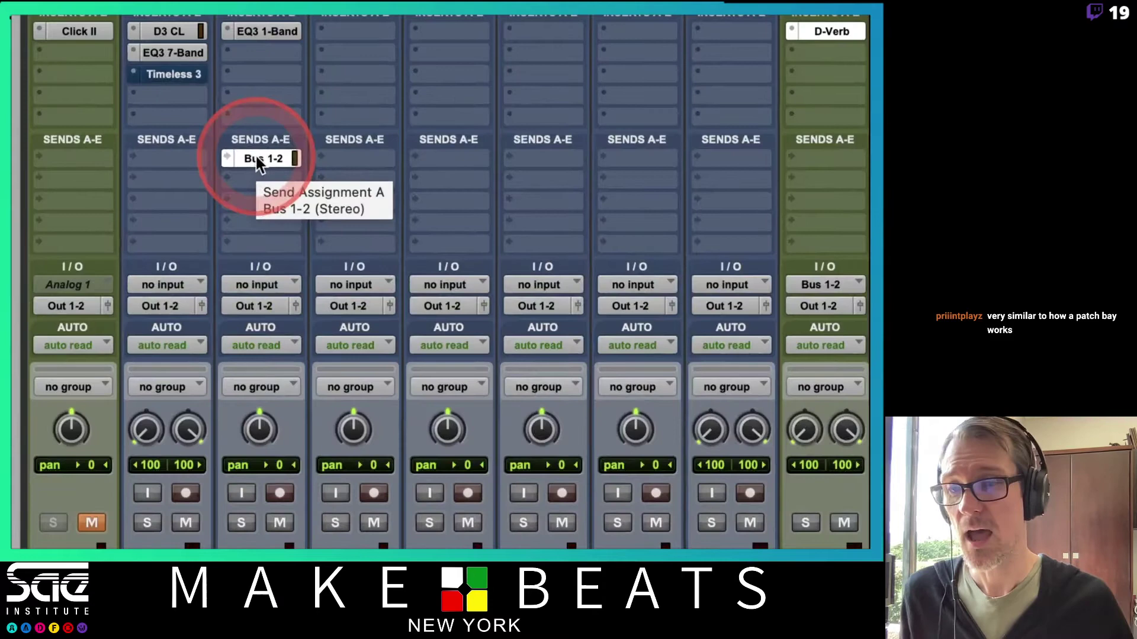
Step: Rename the bus used by the snare's send as Snare Reverb
right_click(258, 161)
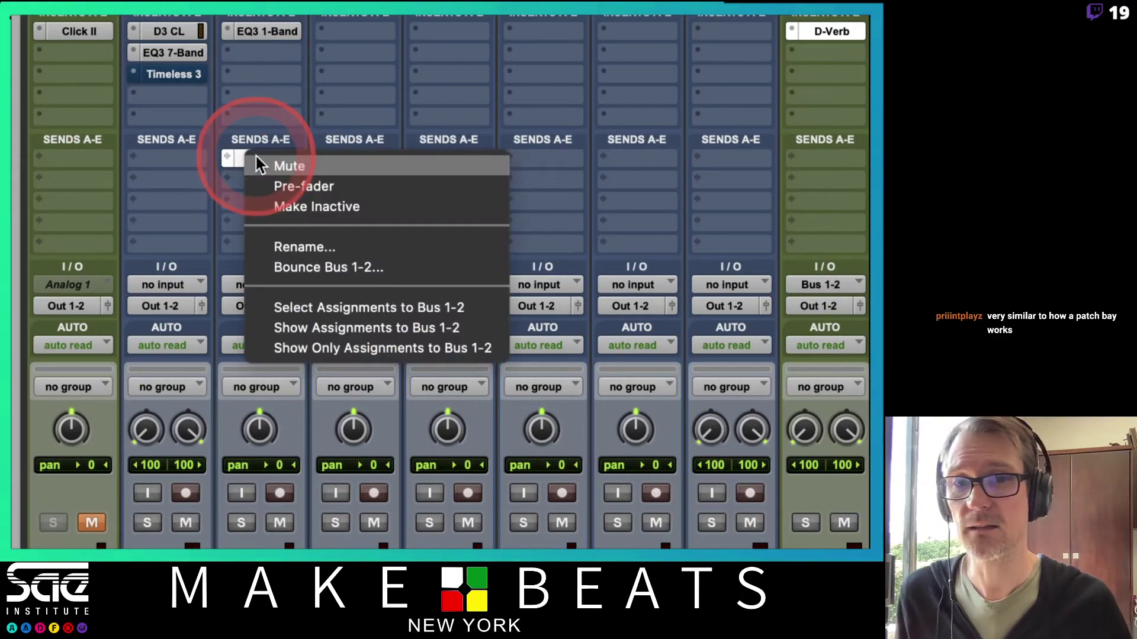
click(299, 245)
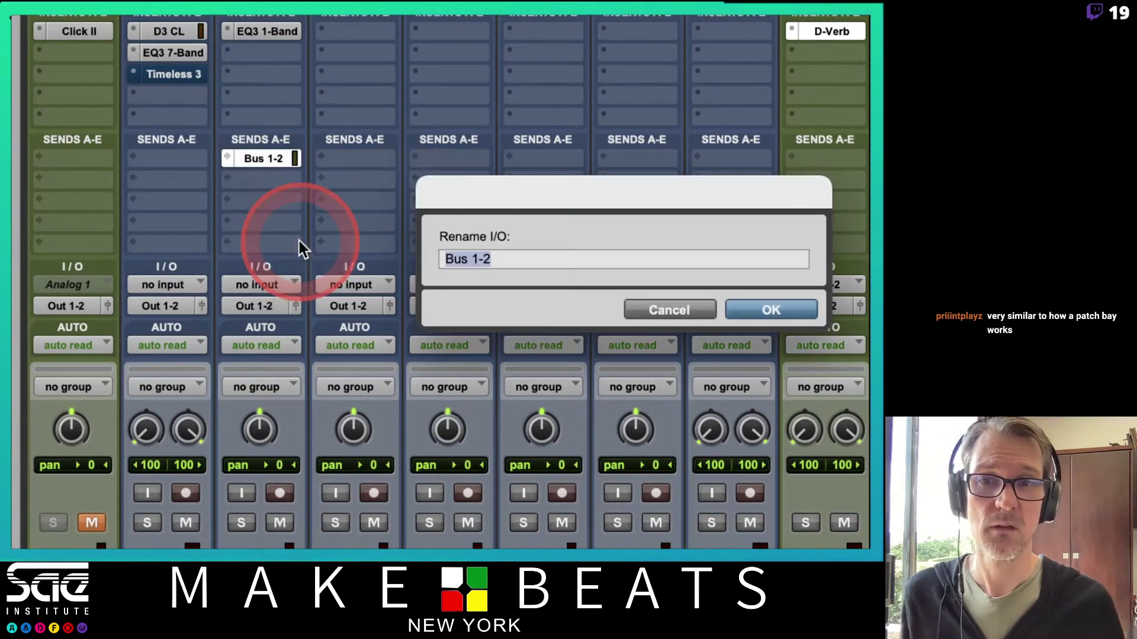
text(Snare Reverb)
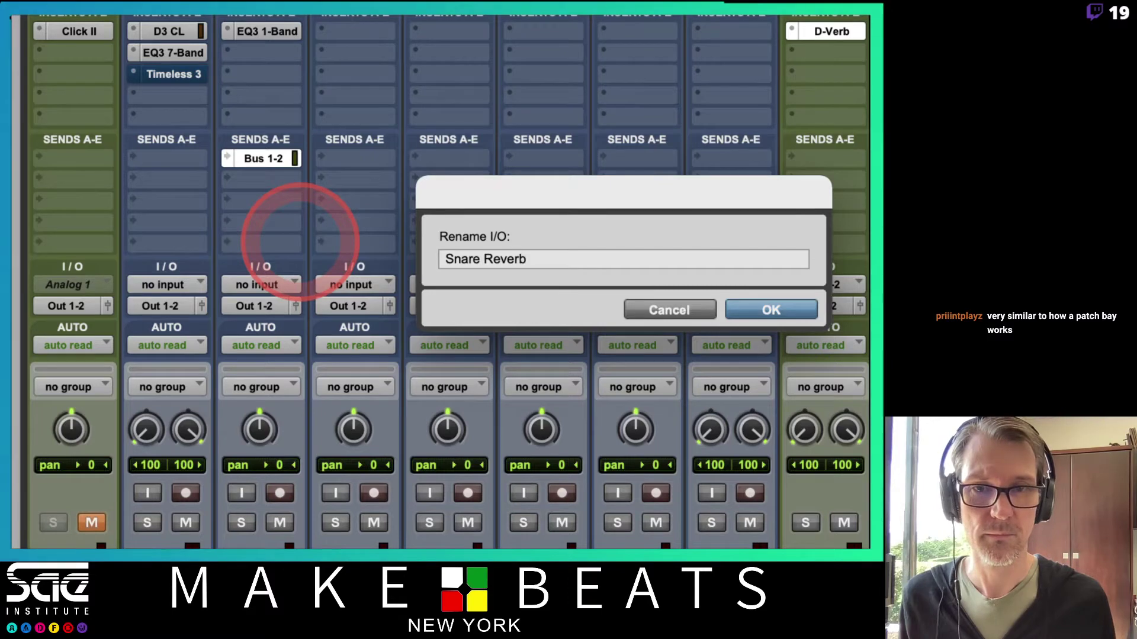
key(Return)
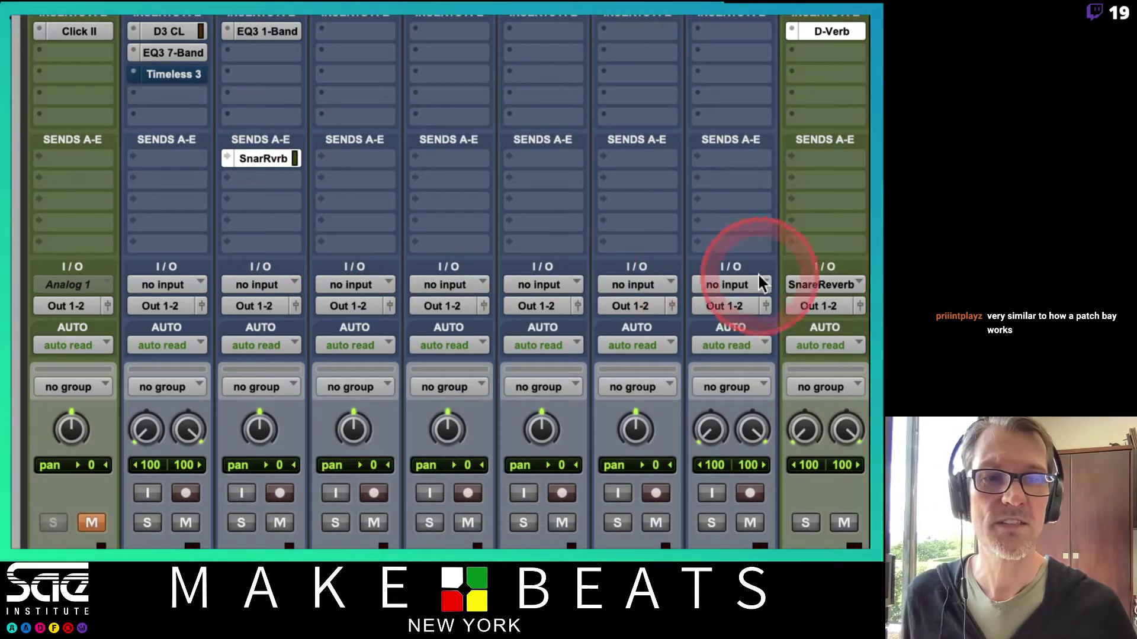
Step: Rename the snare send's bus back to Bus 1-2
scroll(828, 291, right, 3)
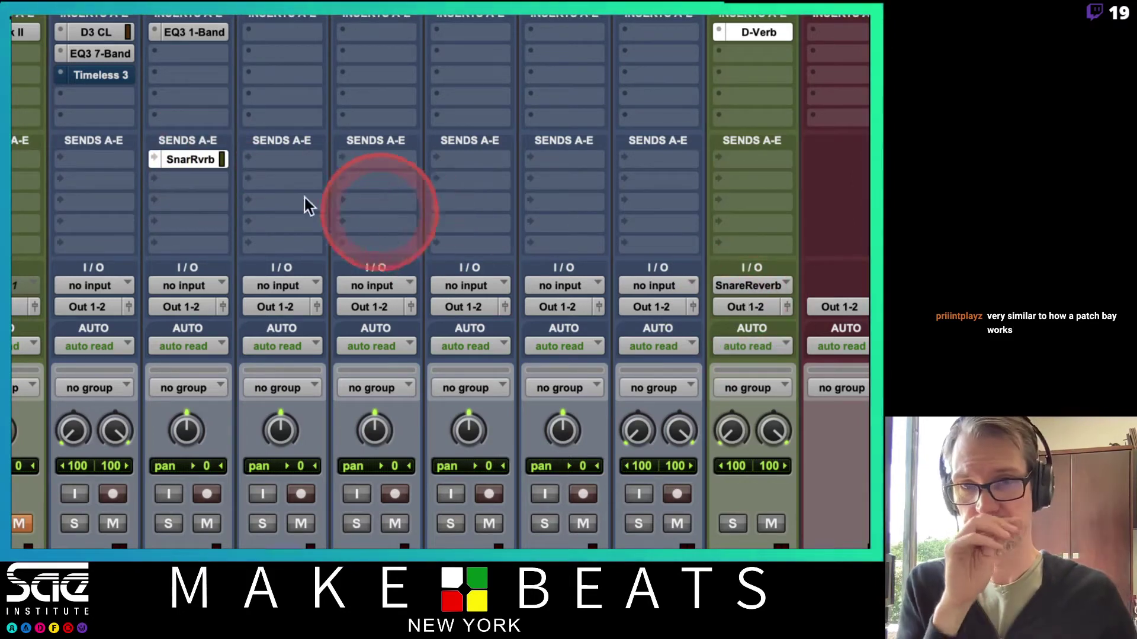
right_click(188, 158)
click(242, 244)
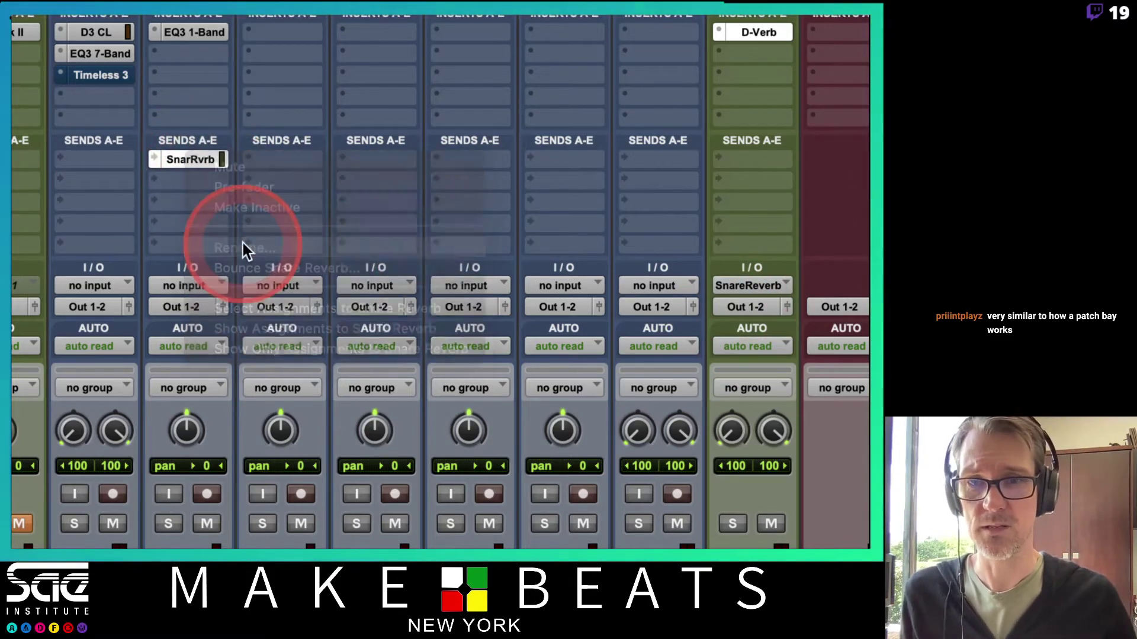
text(Bus 1-2)
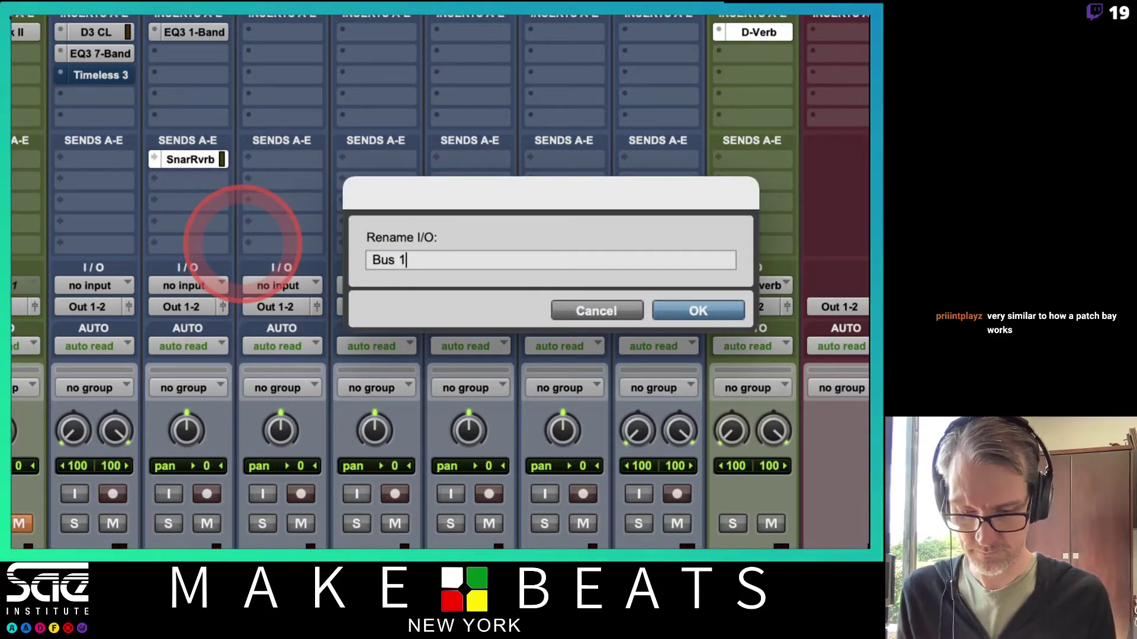
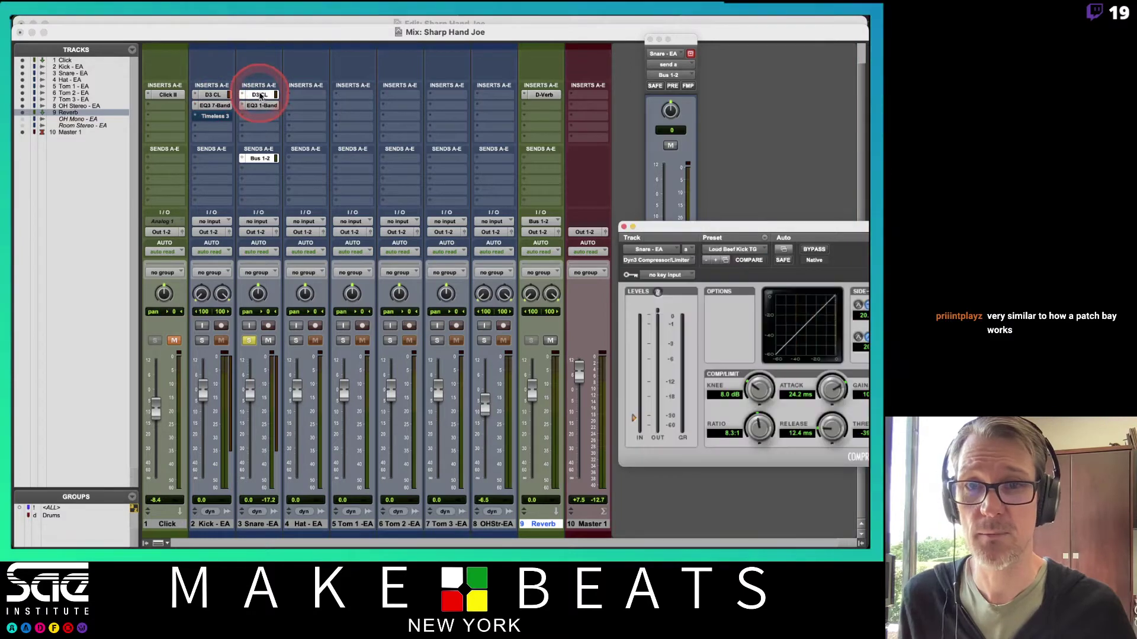
Step: Load the Snare Comp preset in the snare track's Dyn3 Compressor/Limiter
drag(680, 231, 291, 105)
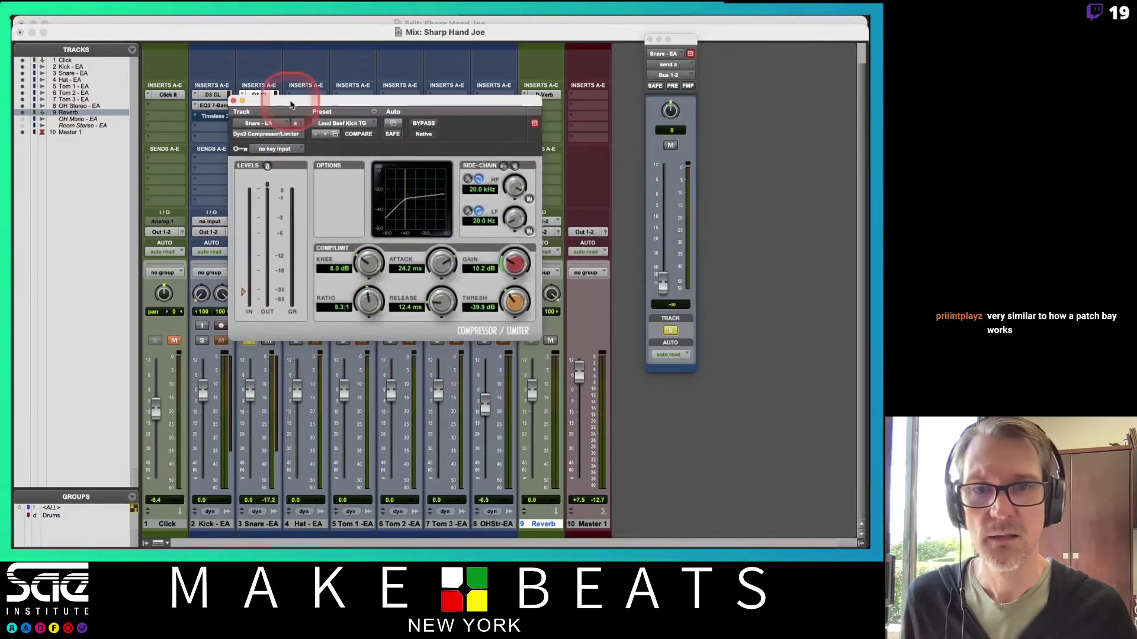
click(368, 124)
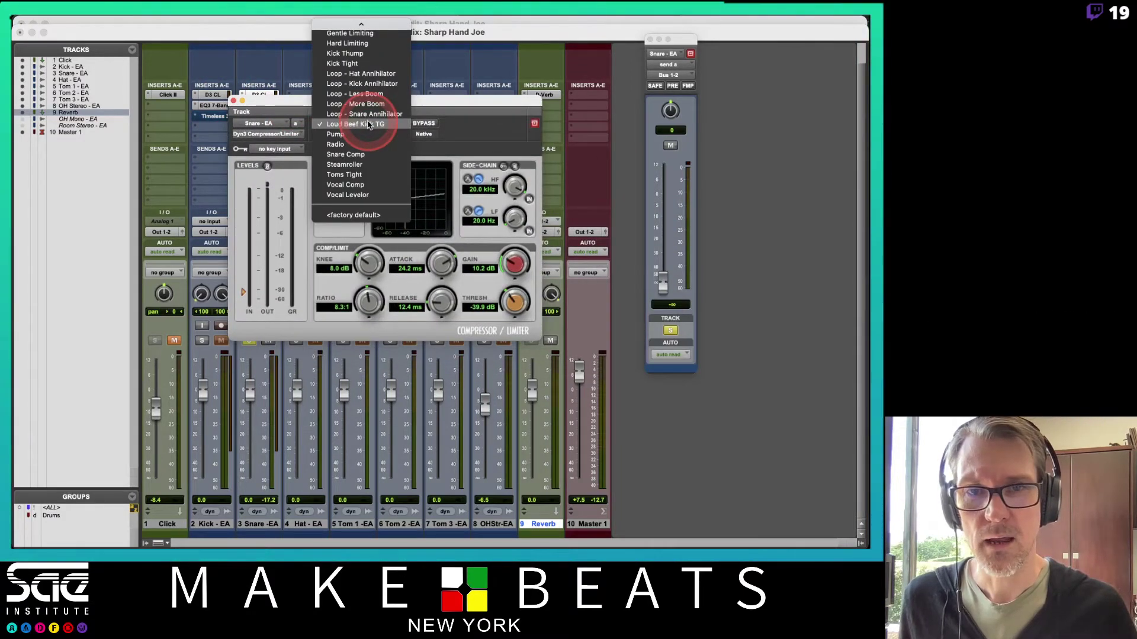
click(360, 155)
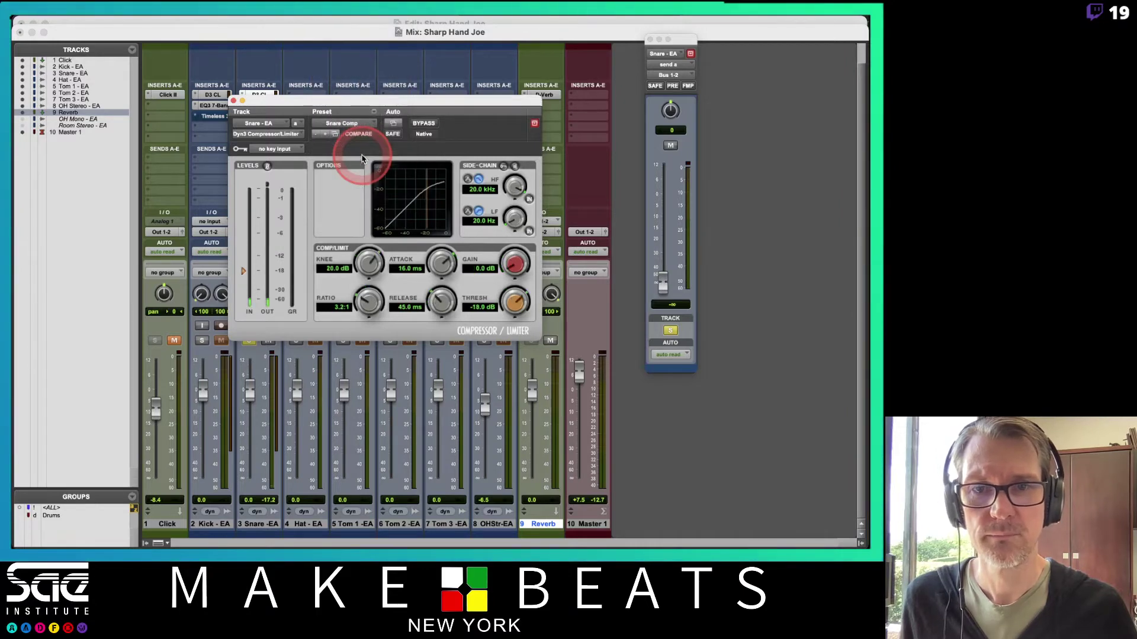
Step: Set the snare compressor to -45.3 dB threshold, 9.1 dB gain, 119.4 ms attack and 24.2 ms release, and close it
drag(248, 273, 247, 292)
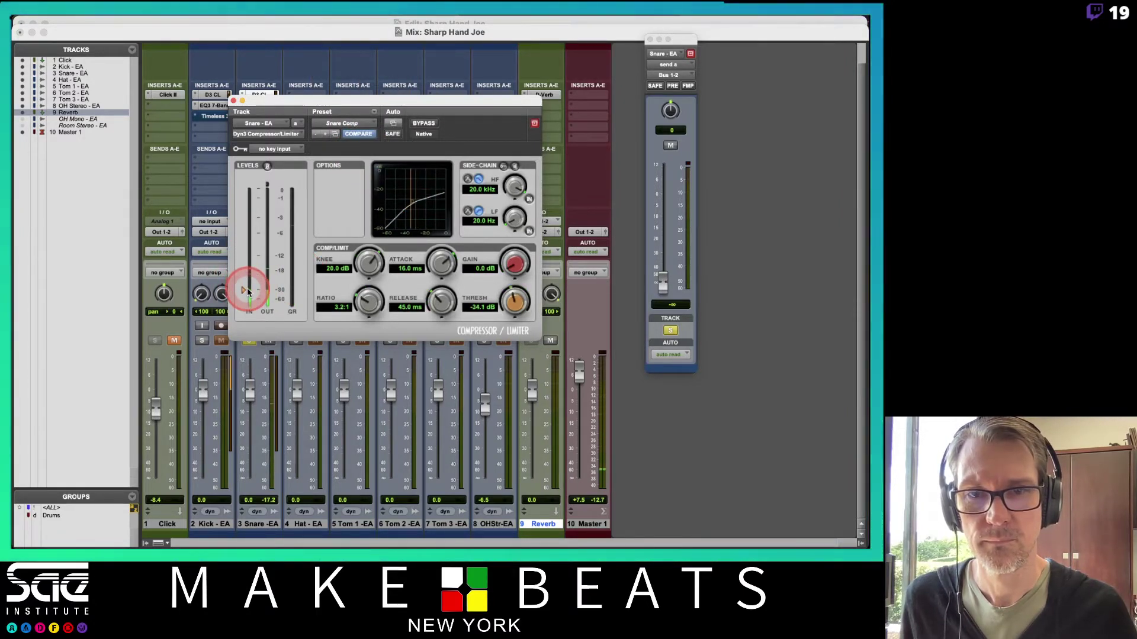
drag(515, 274, 515, 243)
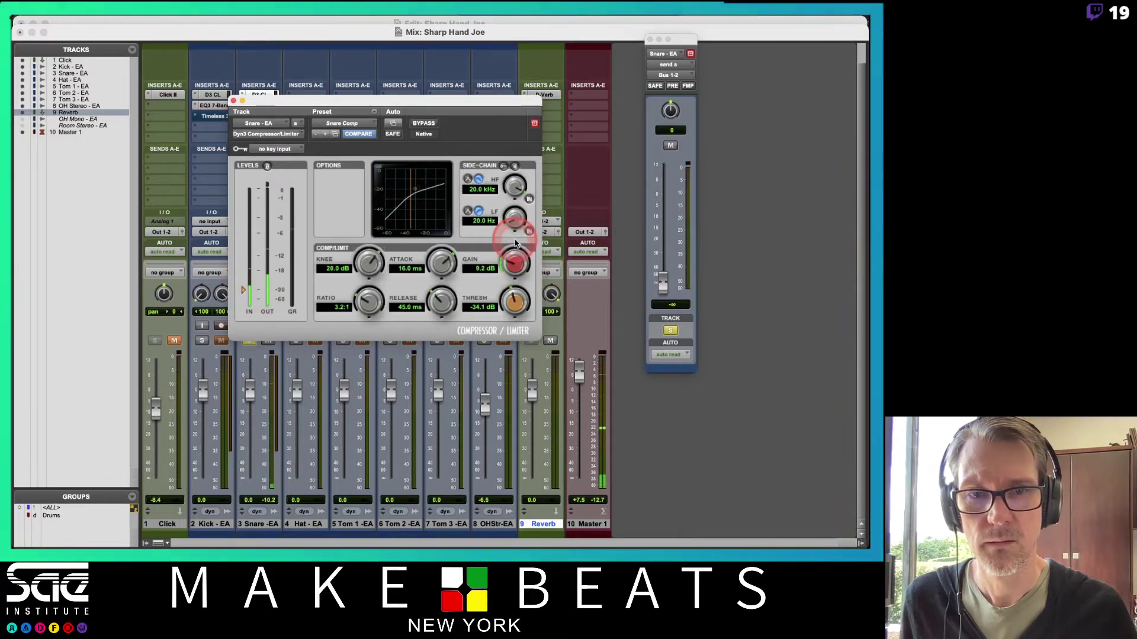
drag(243, 287, 243, 297)
mouse_move(441, 264)
mouse_down()
mouse_move(439, 255)
mouse_move(446, 312)
mouse_move(240, 296)
mouse_move(241, 253)
mouse_up()
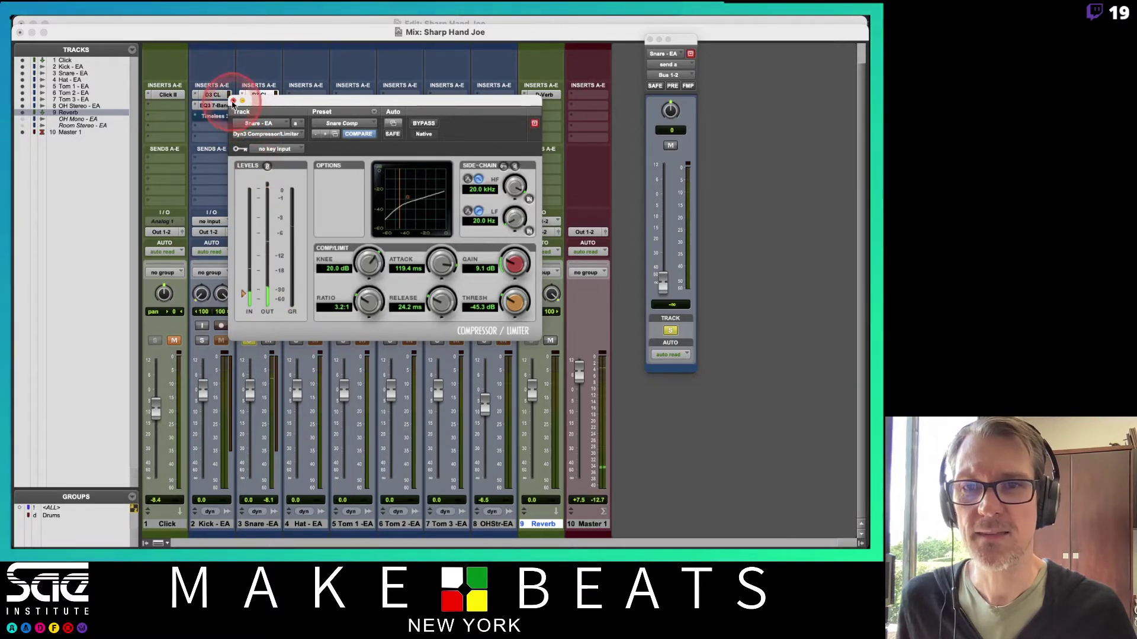
click(234, 101)
Step: Replace the snare track's EQ3 1-Band insert with EQ3 7-Band (mono)
click(278, 110)
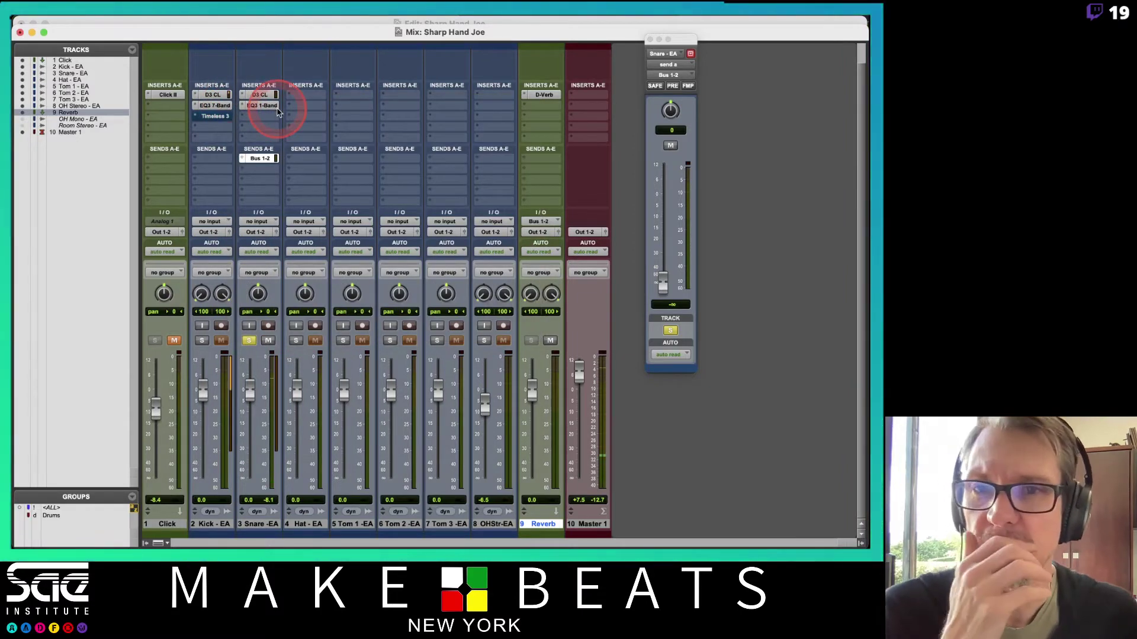
click(367, 167)
click(303, 122)
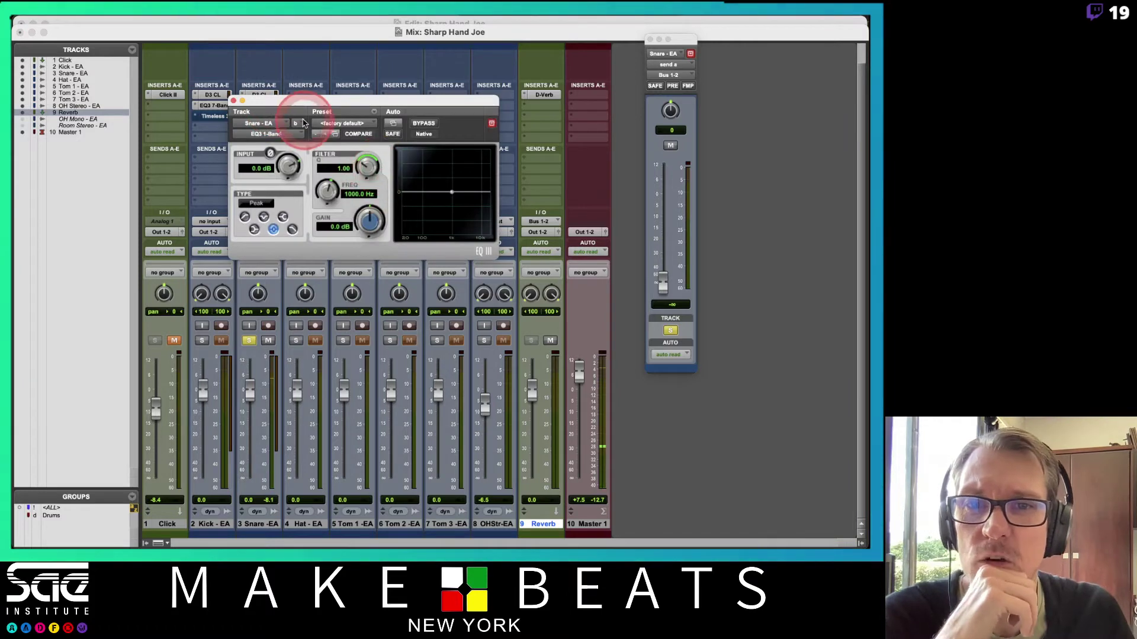
click(342, 123)
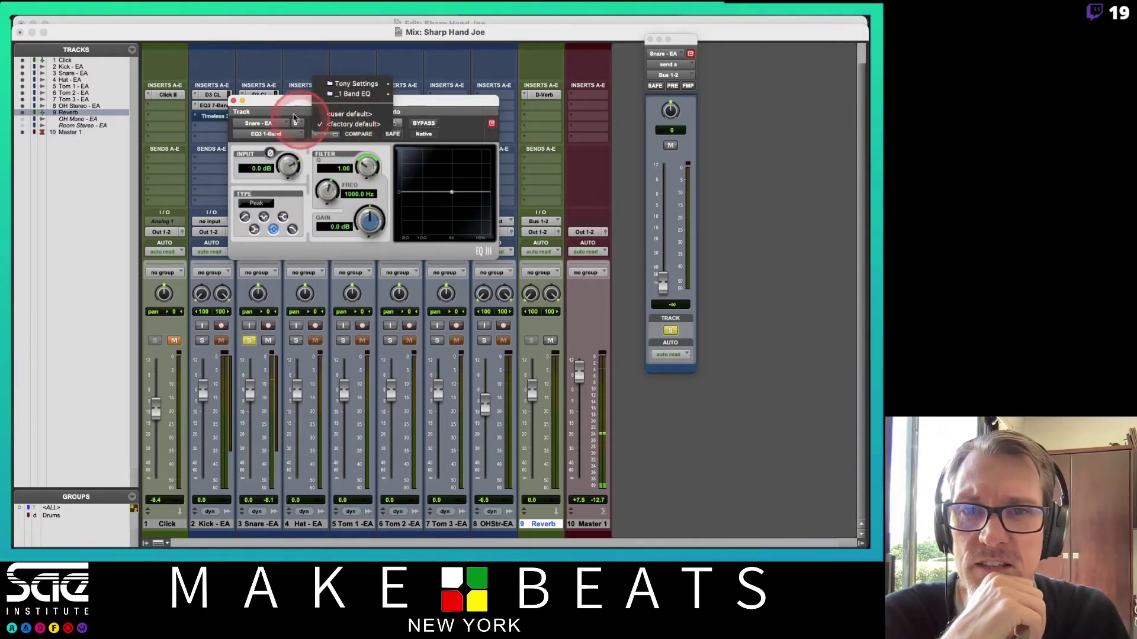
click(351, 123)
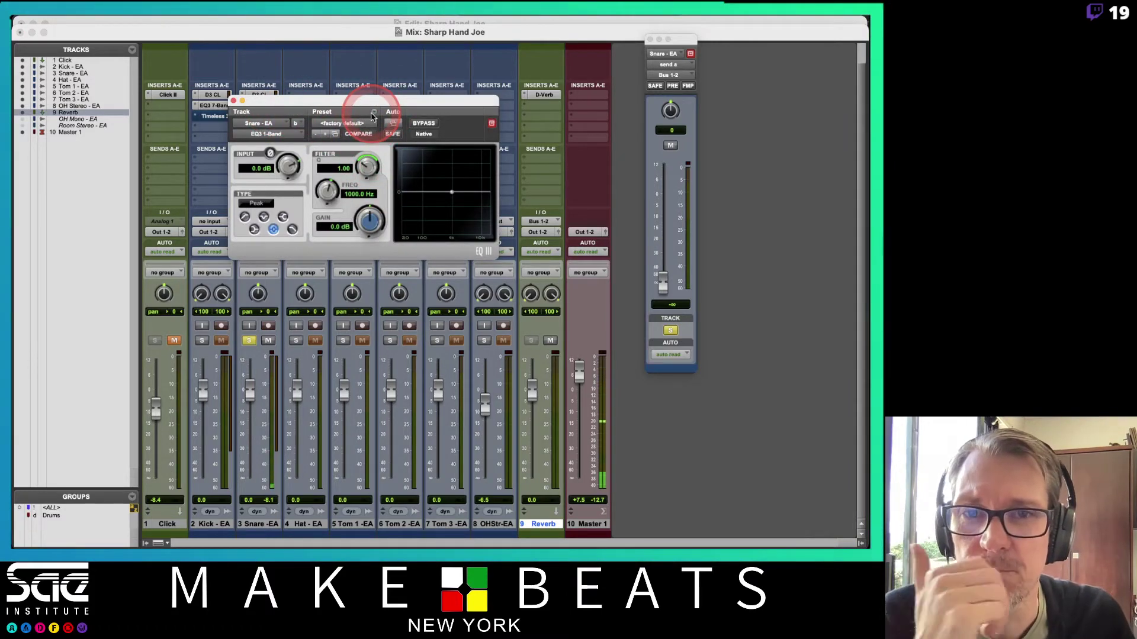
click(266, 134)
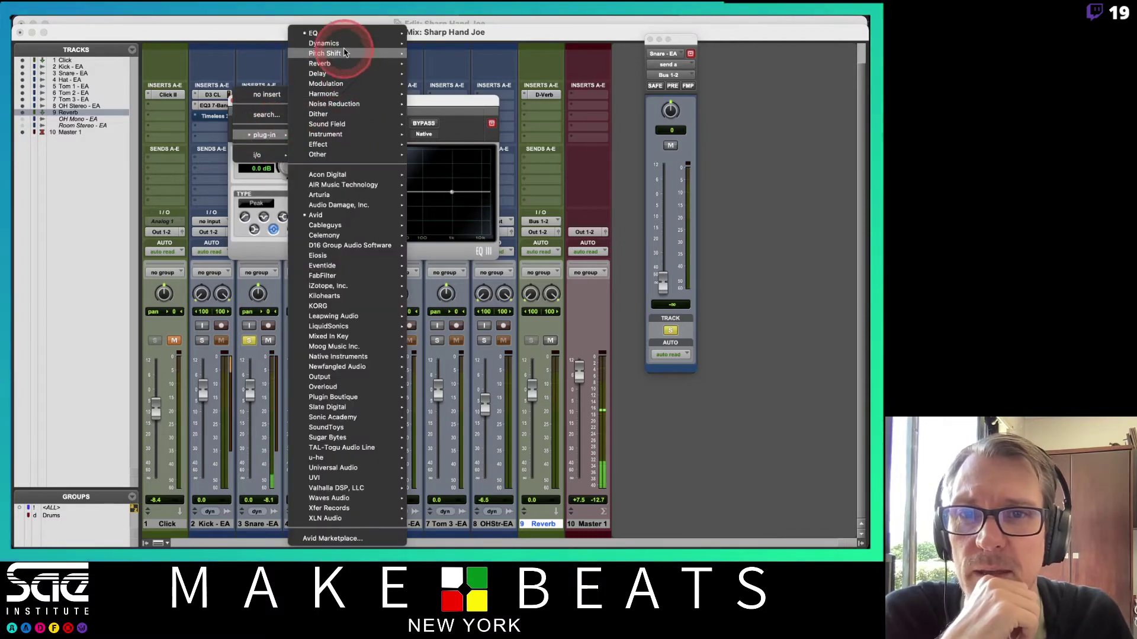
mouse_move(314, 33)
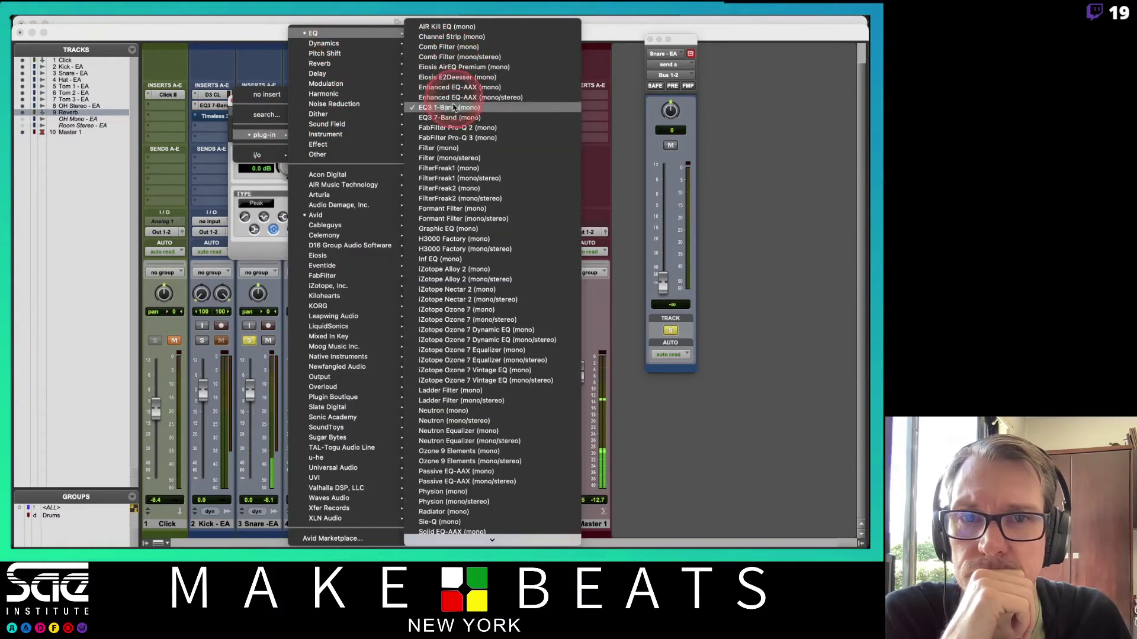
click(450, 118)
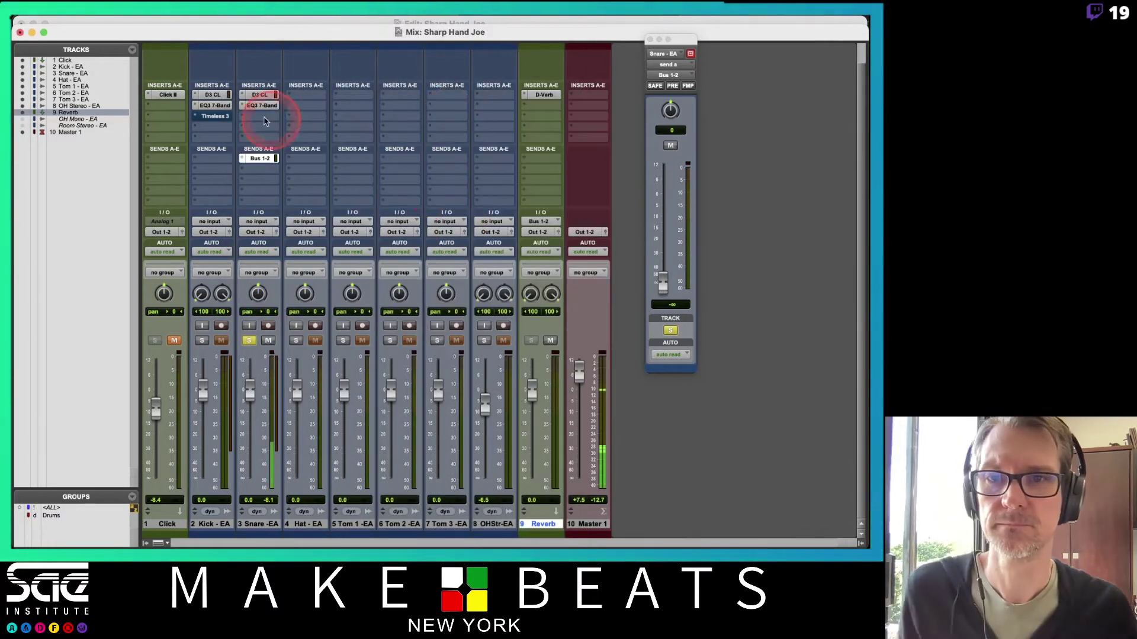
Step: Audition snare presets in the snare's EQ3 7-Band from Emphasize Crack onward, settle on Popping Snare - 7 Band, and close the EQ
click(261, 105)
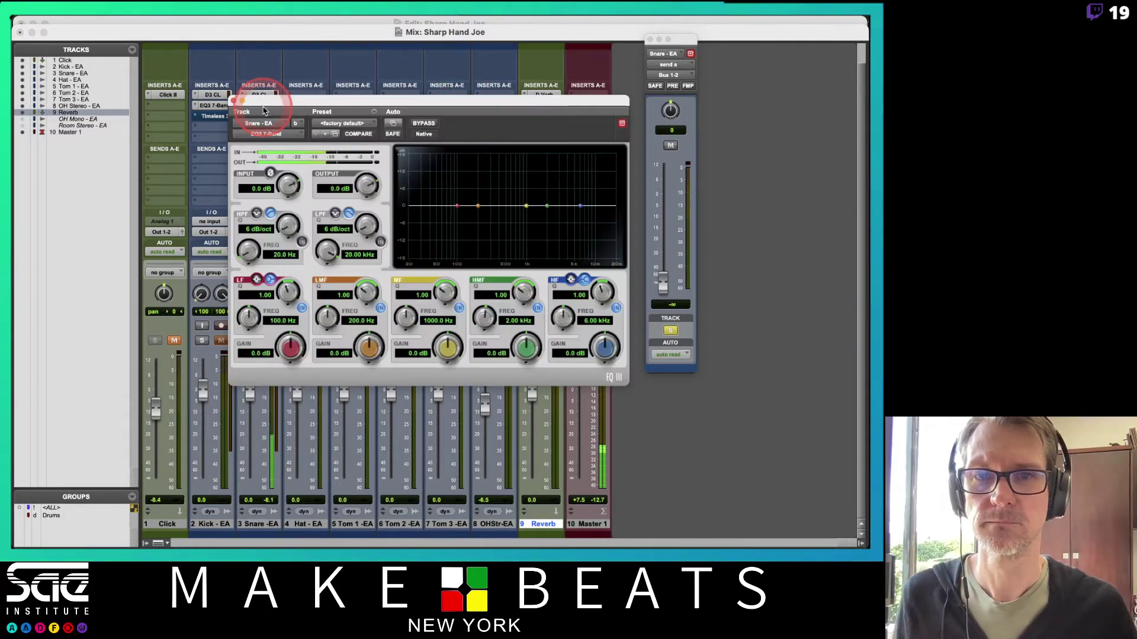
click(349, 123)
mouse_move(358, 65)
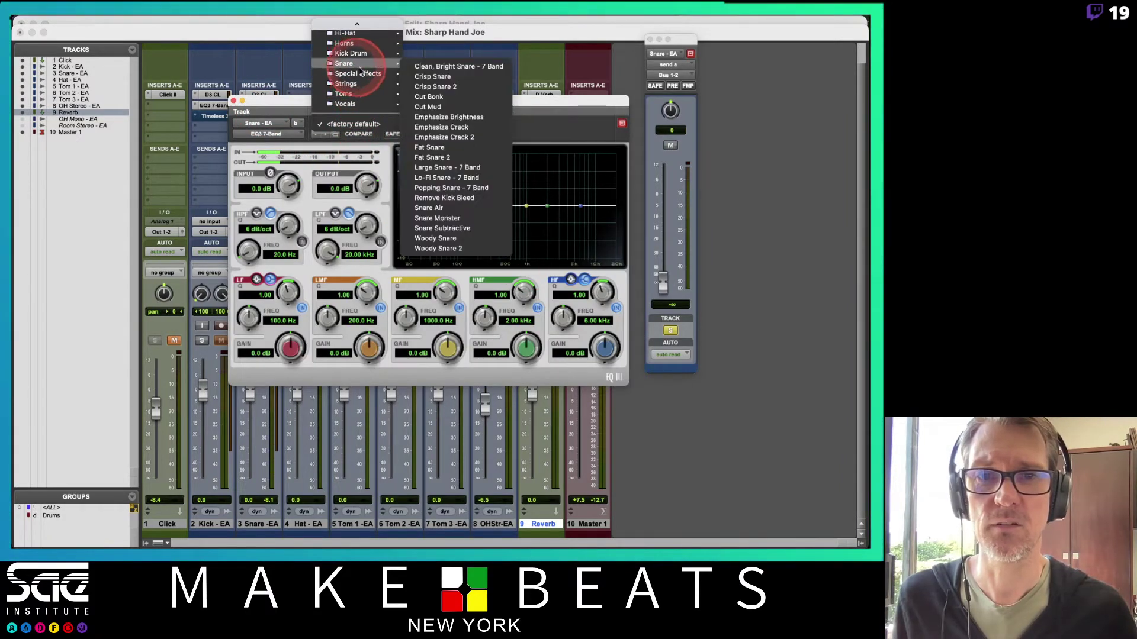
click(435, 127)
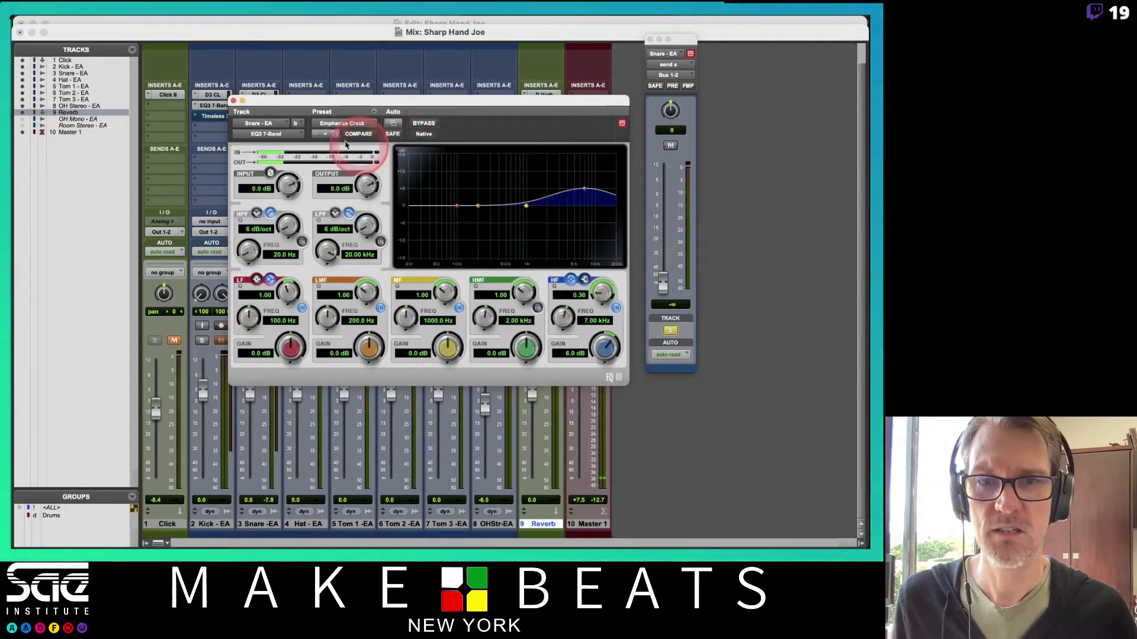
click(325, 134)
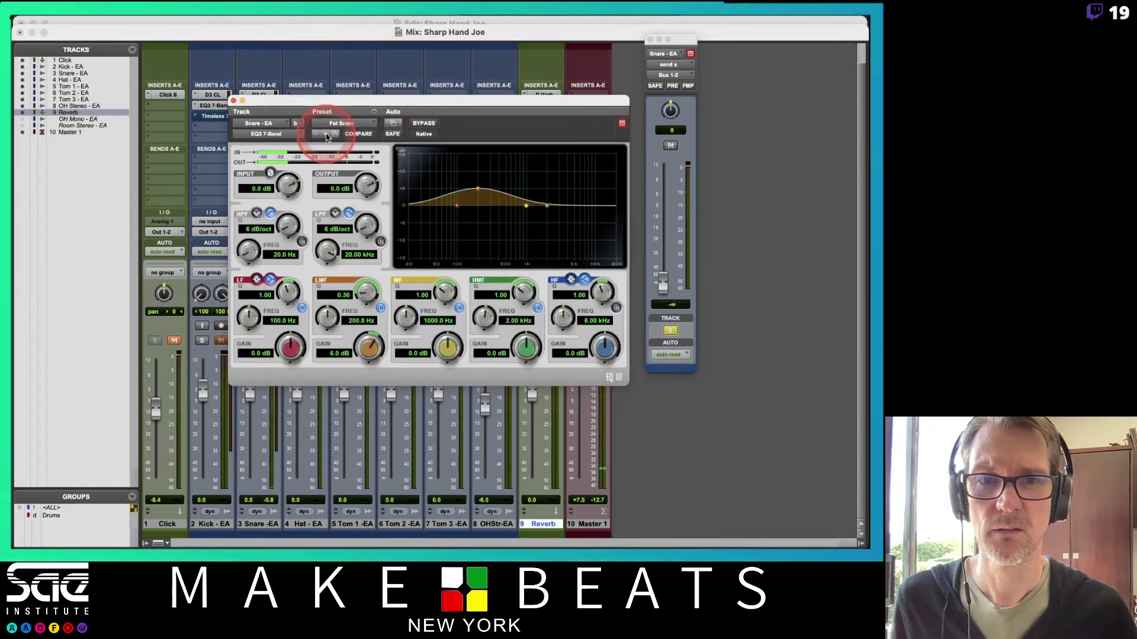
click(325, 134)
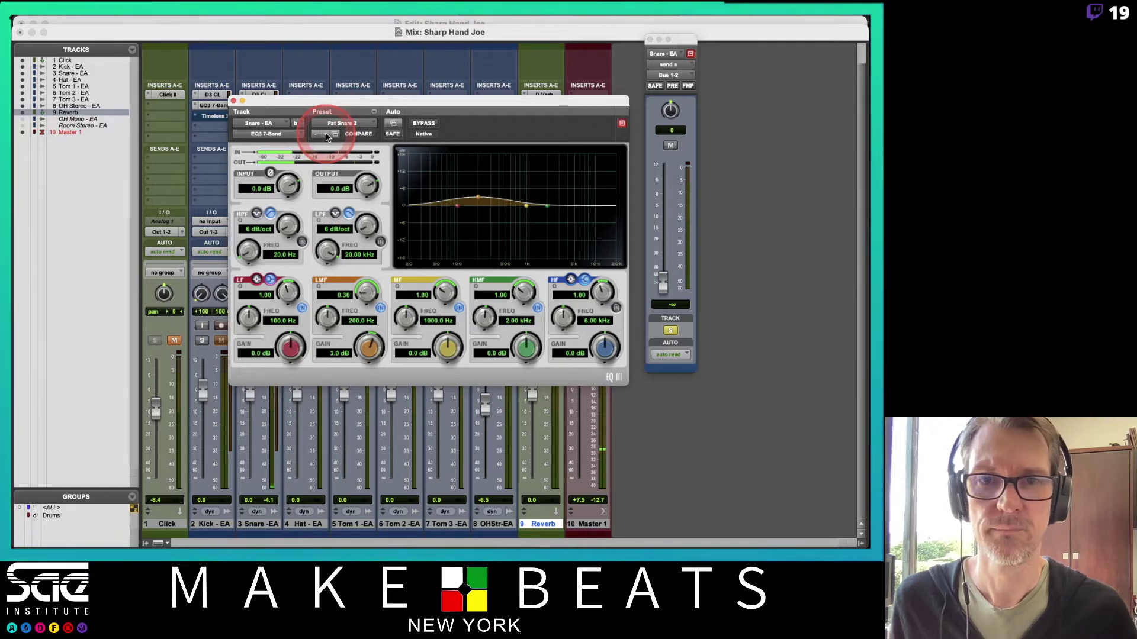
click(326, 135)
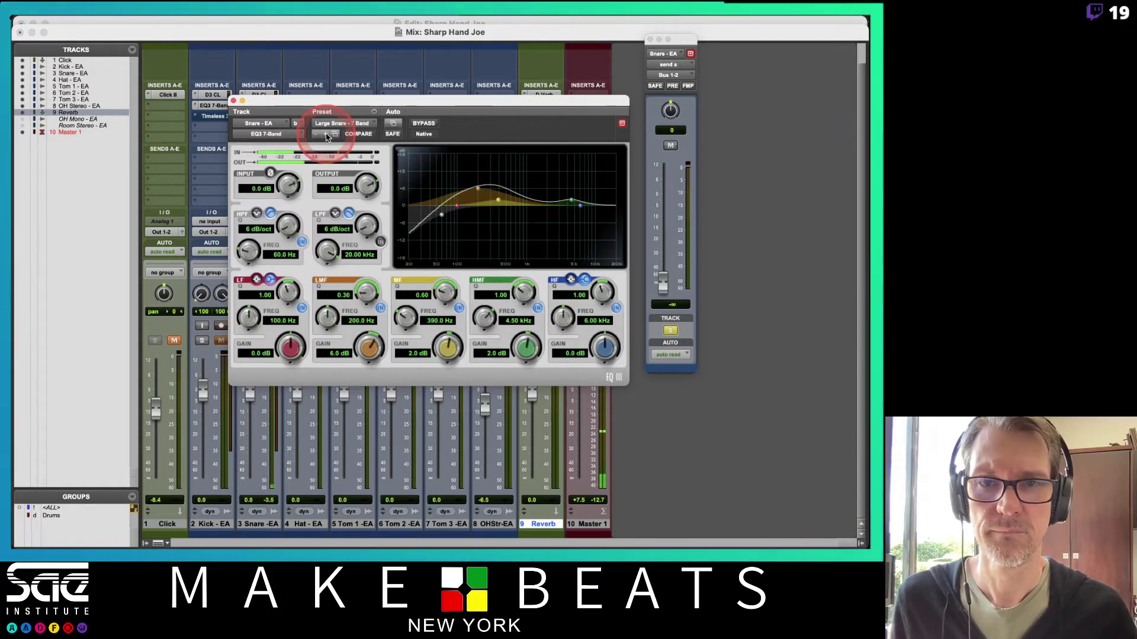
click(326, 135)
click(326, 135)
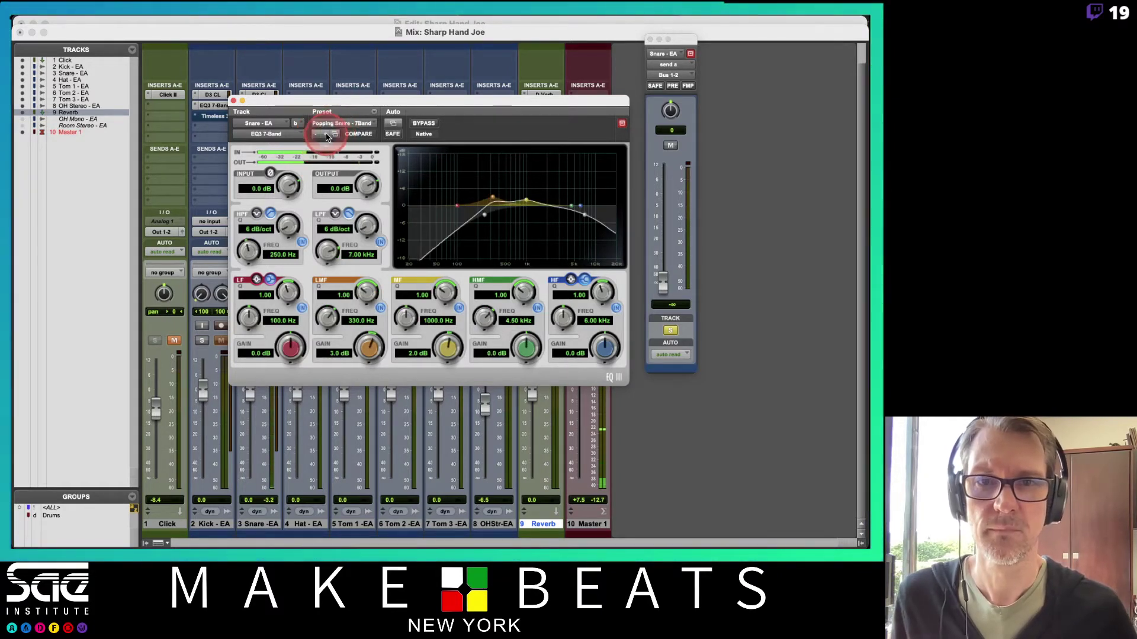
click(233, 101)
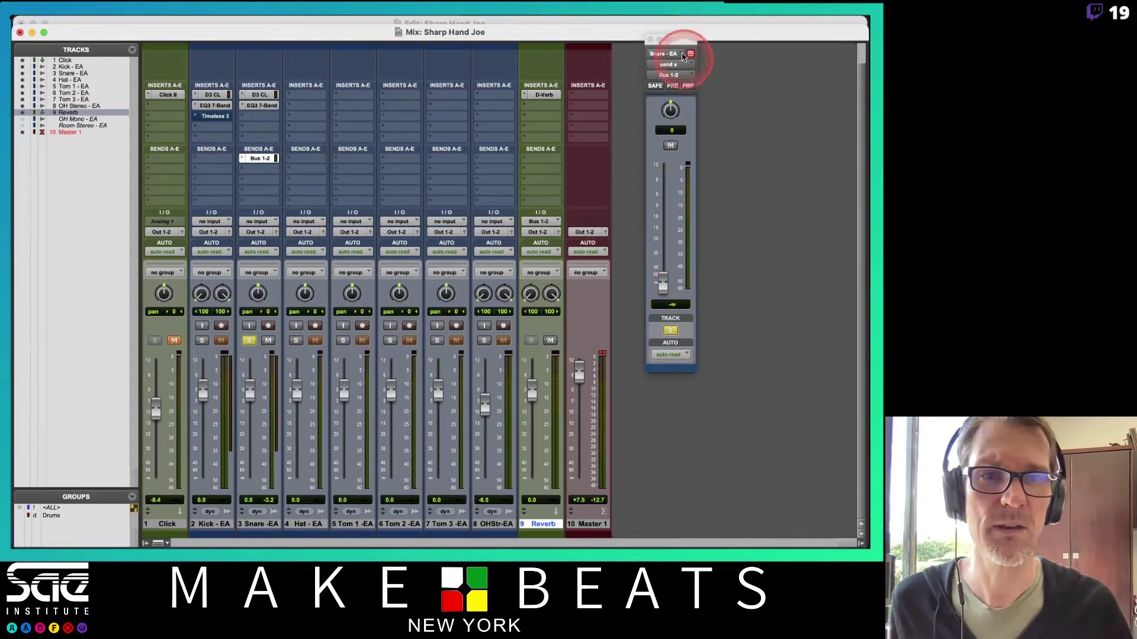
Step: Reopen the snare's Bus 1-2 send window and raise its send level to -2.0 dB
drag(652, 37, 644, 57)
click(645, 59)
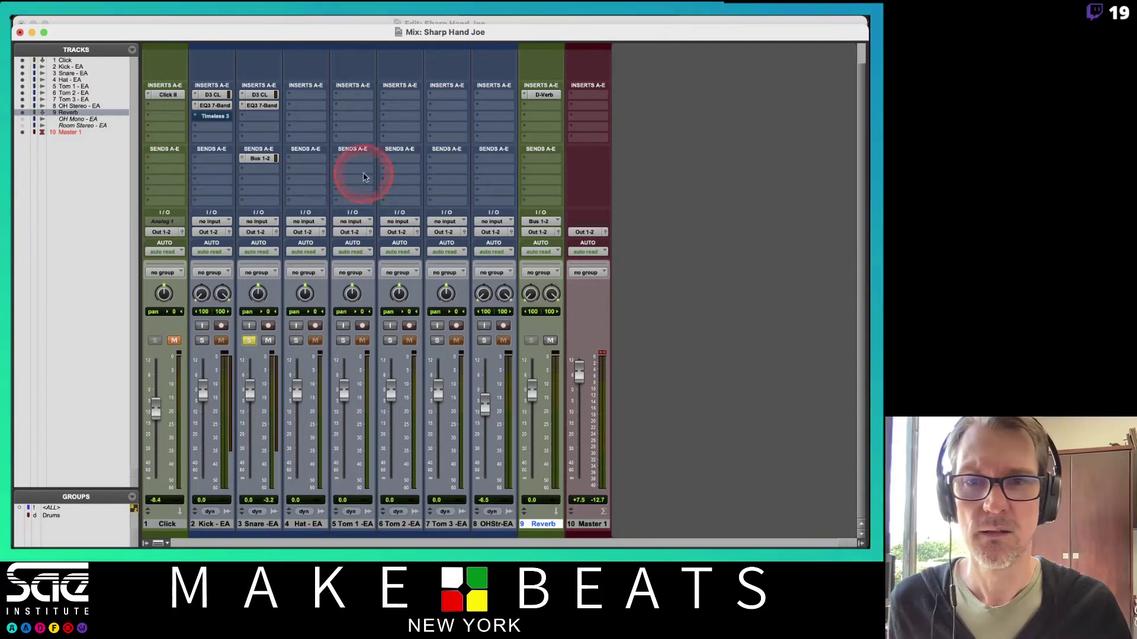
click(263, 160)
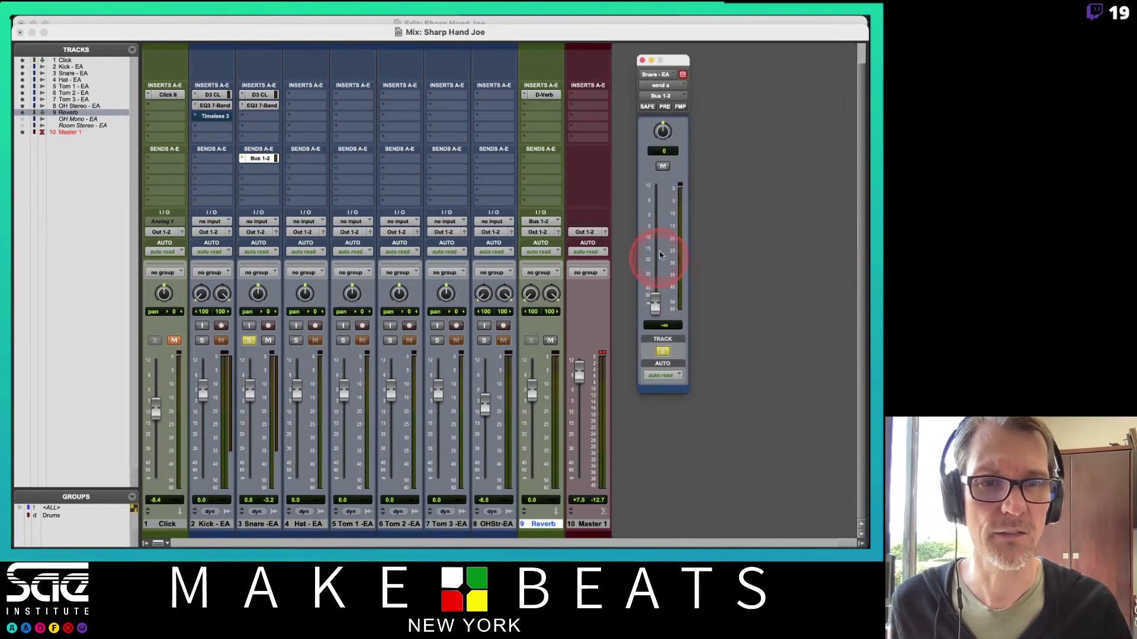
drag(663, 296, 656, 301)
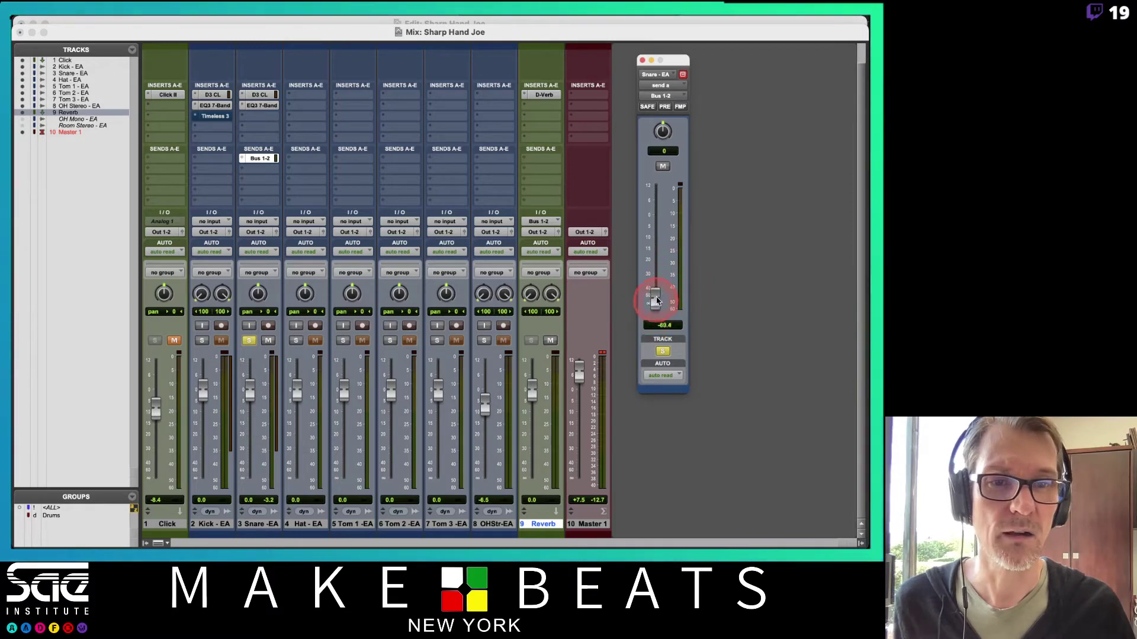
drag(656, 235, 649, 305)
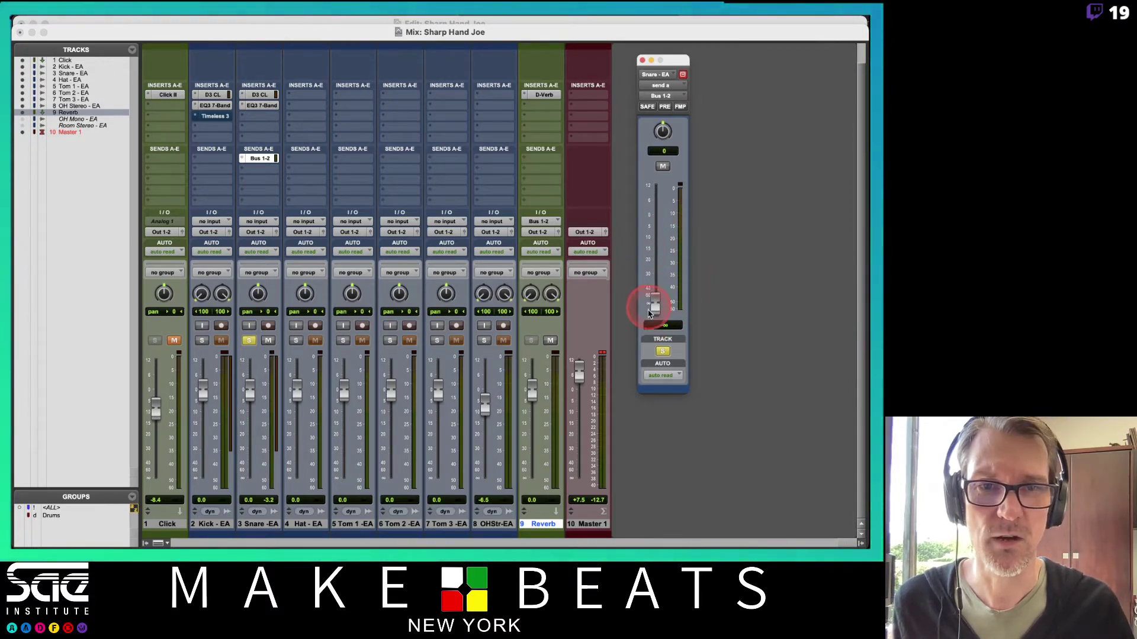
drag(563, 126, 551, 149)
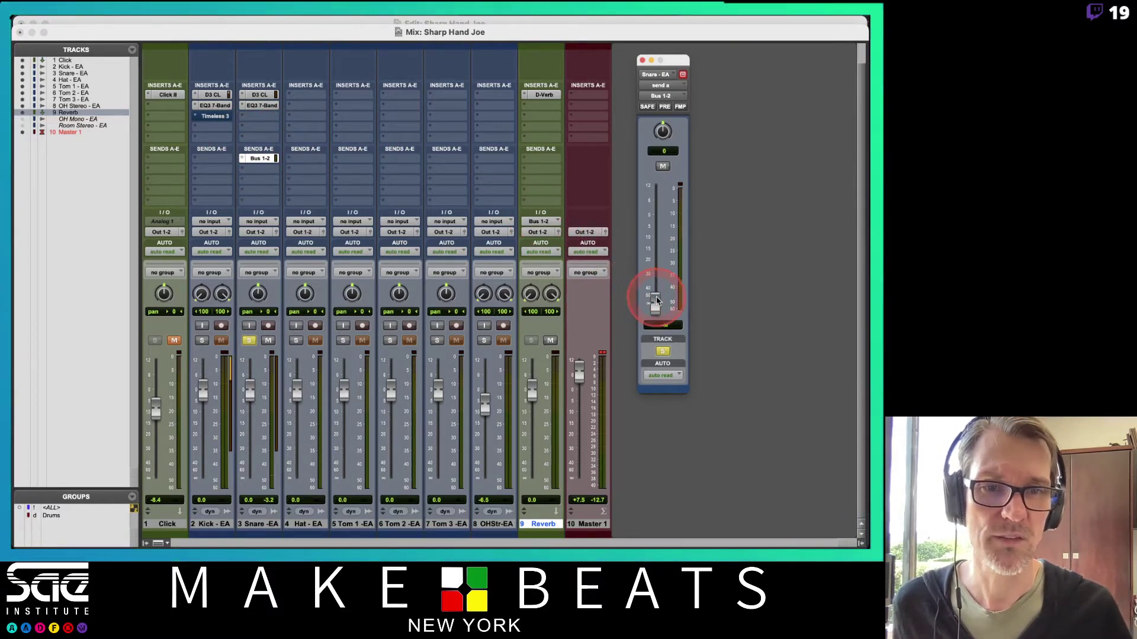
drag(655, 281, 654, 215)
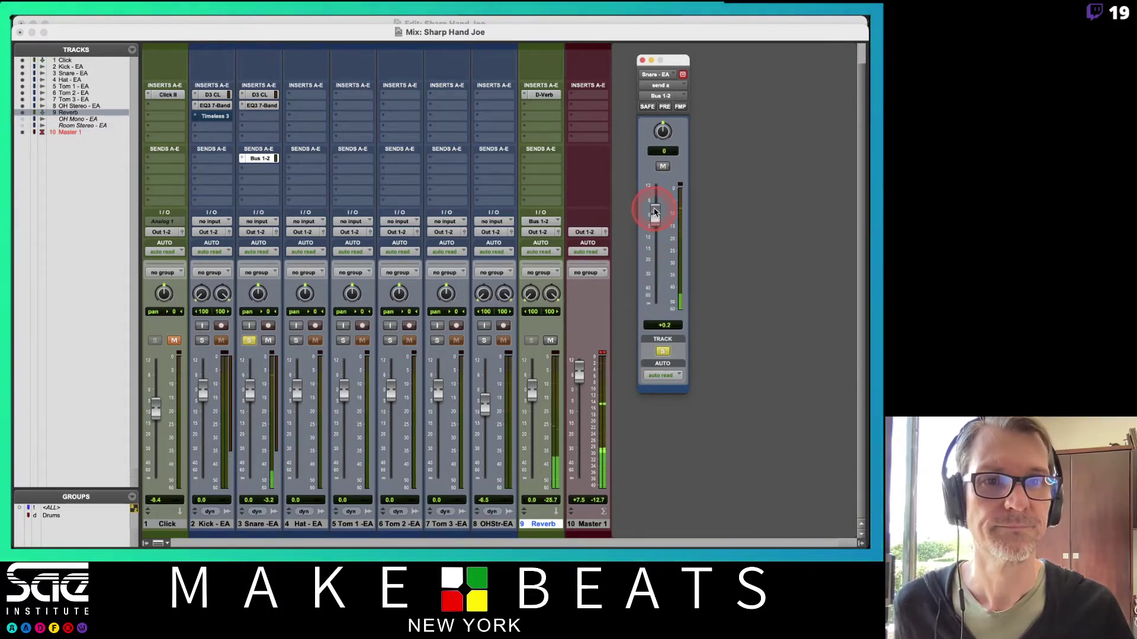
mouse_move(654, 211)
mouse_down()
mouse_move(657, 229)
mouse_move(656, 217)
mouse_up()
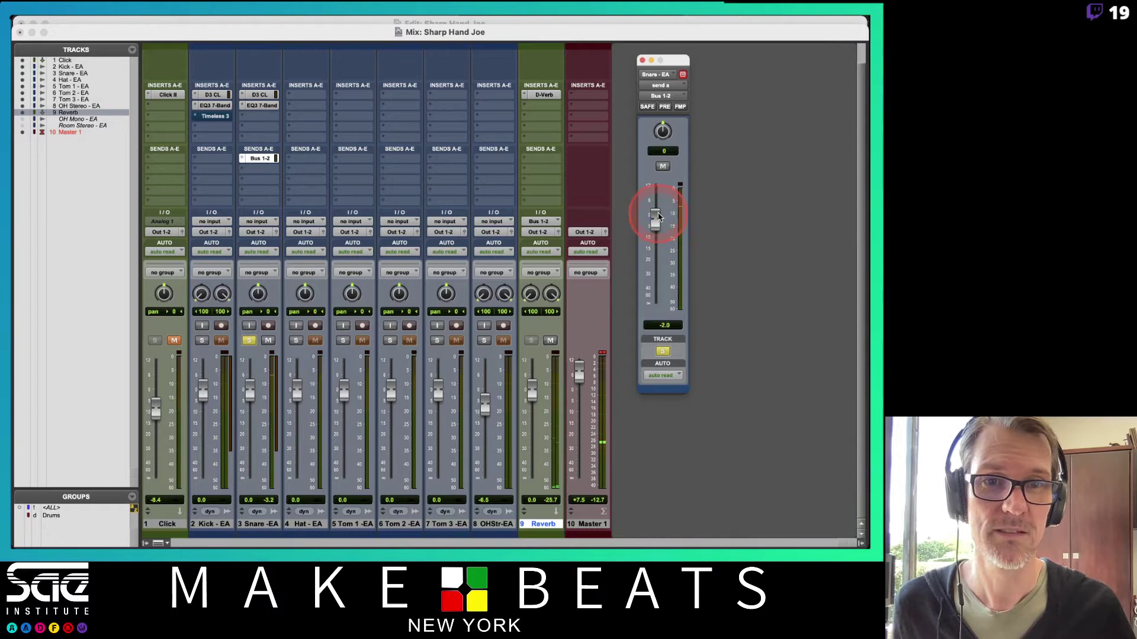
Step: Set the Reverb track's D-Verb to the Room 2 algorithm with the Small size, and close it
click(542, 95)
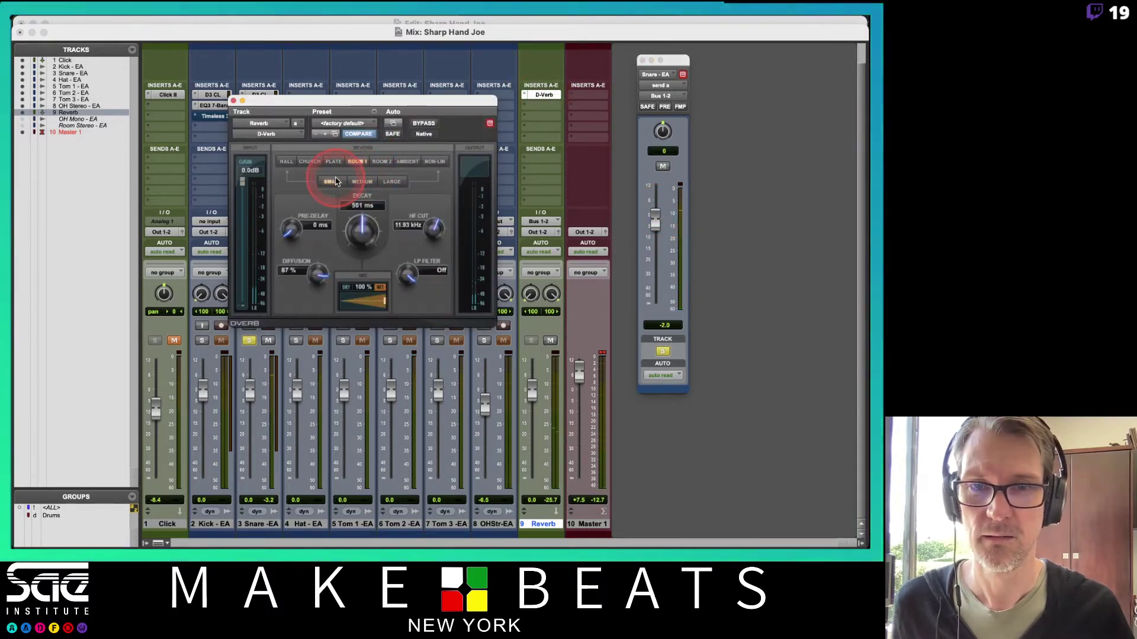
click(380, 161)
click(332, 182)
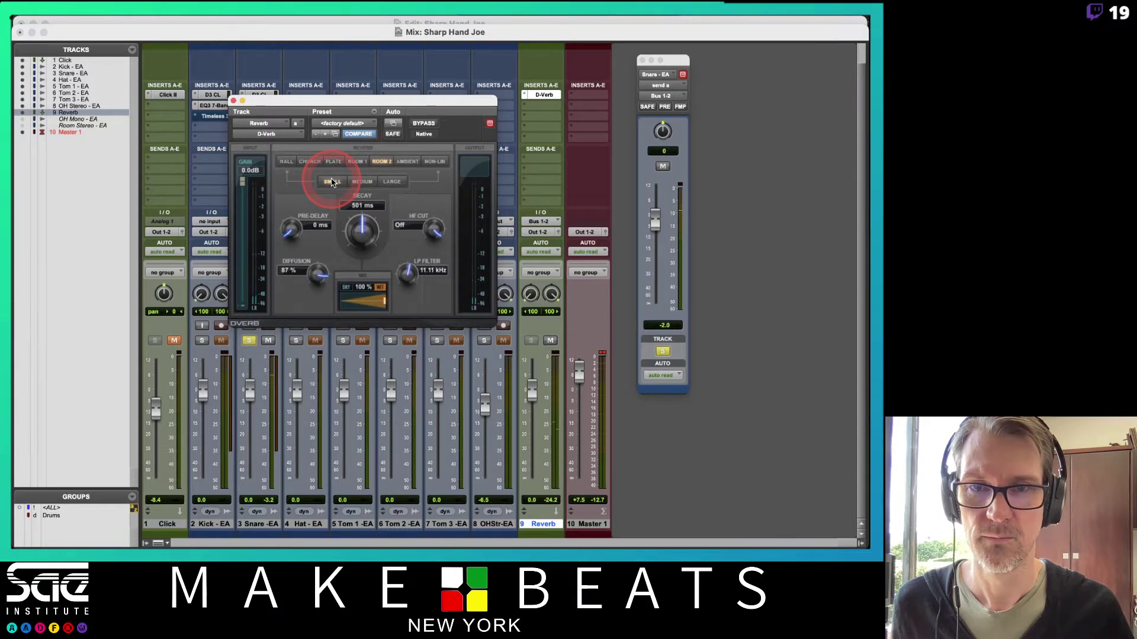
click(233, 101)
Step: Solo the kick alongside the snare and lower the snare's Bus 1-2 send level to -25.6 dB
click(655, 224)
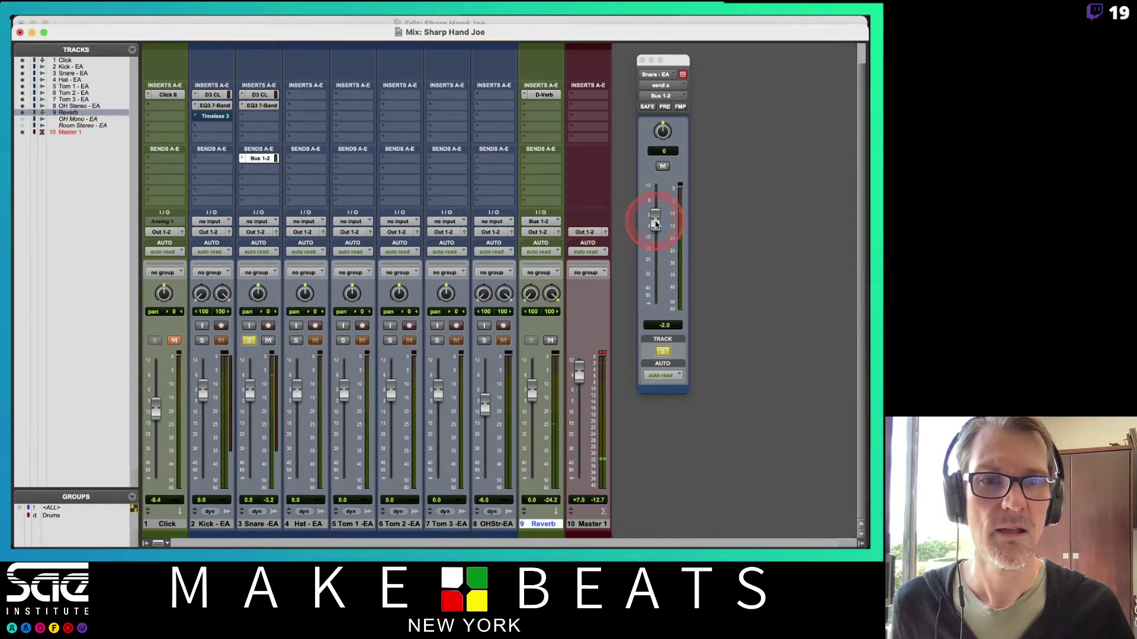
mouse_move(659, 216)
mouse_down()
mouse_move(657, 196)
mouse_move(659, 206)
mouse_up()
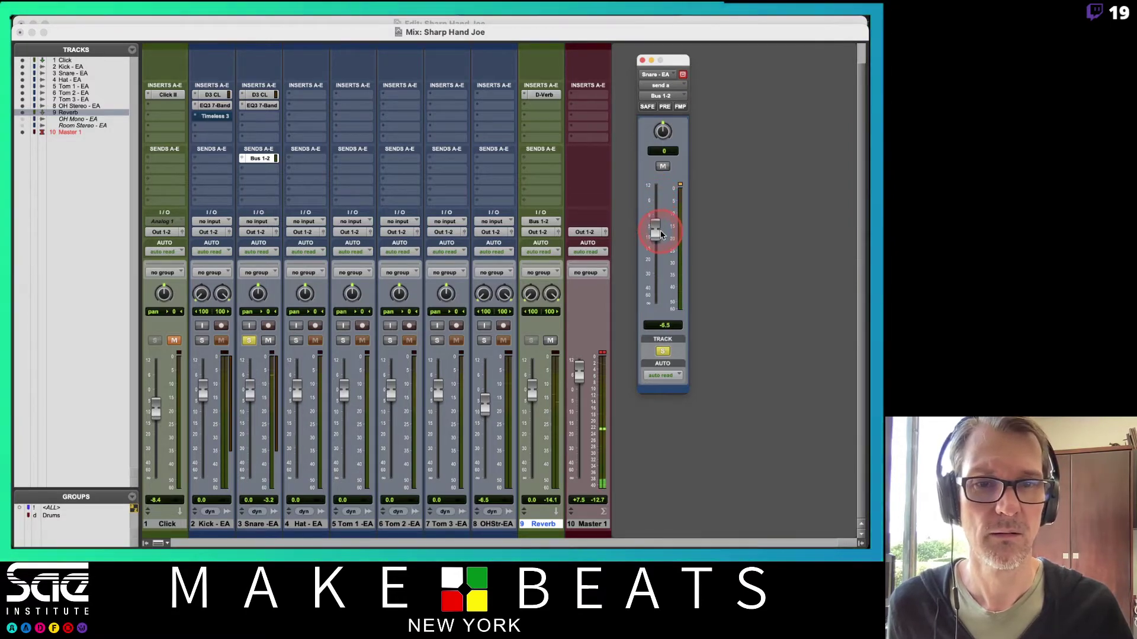
drag(659, 240, 659, 236)
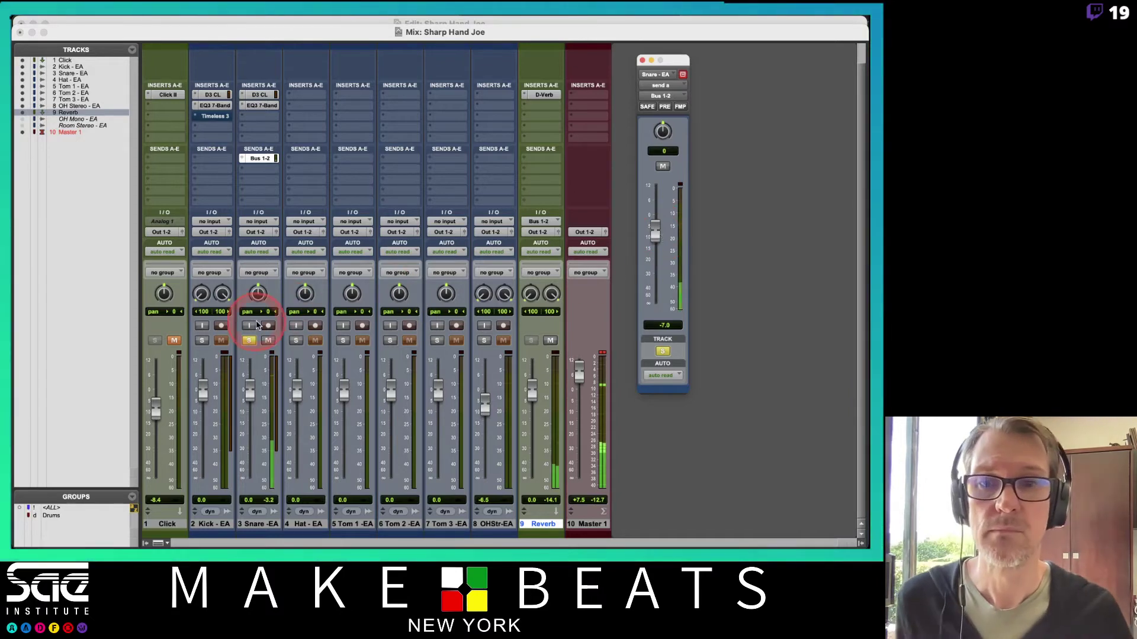
click(202, 341)
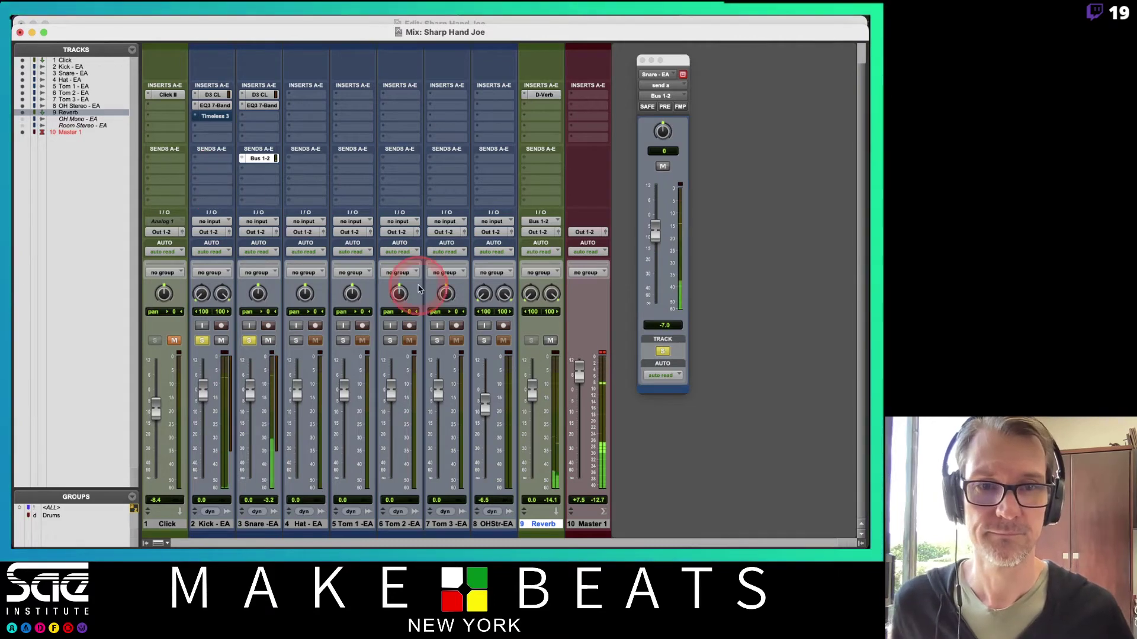
drag(655, 234, 660, 273)
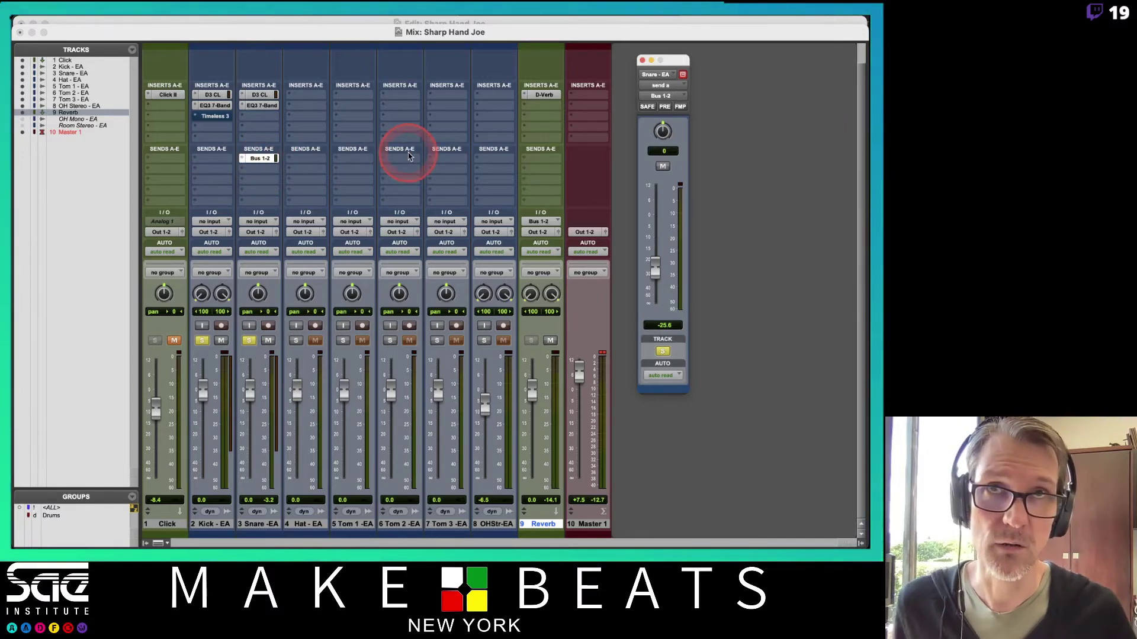
Step: Add a send to Bus 1-2 (Stereo) on the kick track and reposition its send window
click(213, 160)
mouse_move(254, 170)
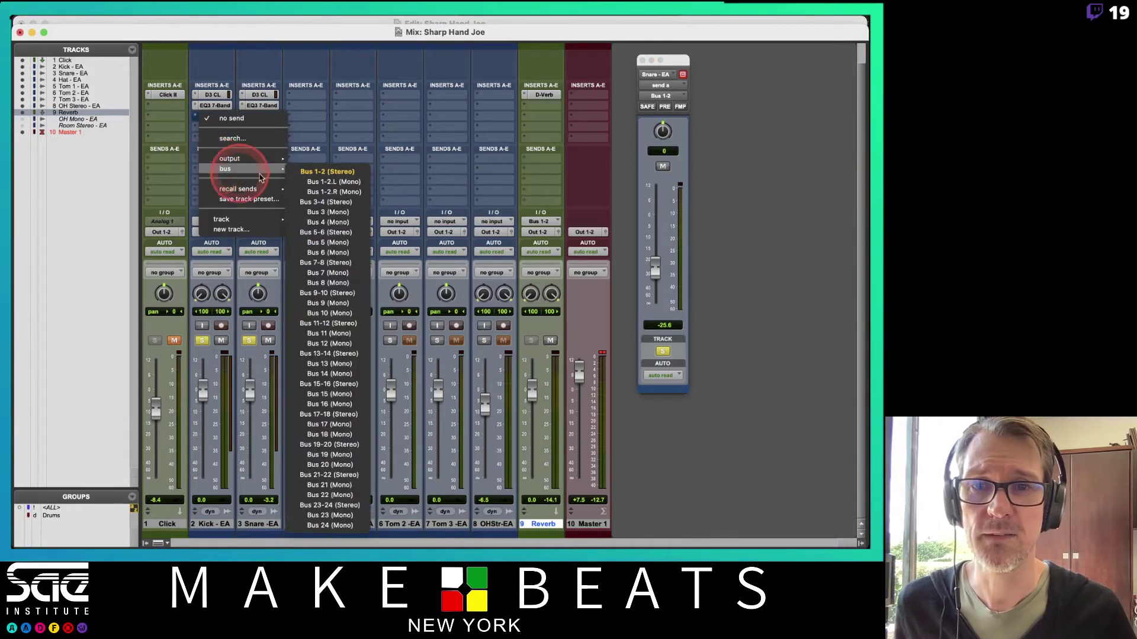
click(314, 173)
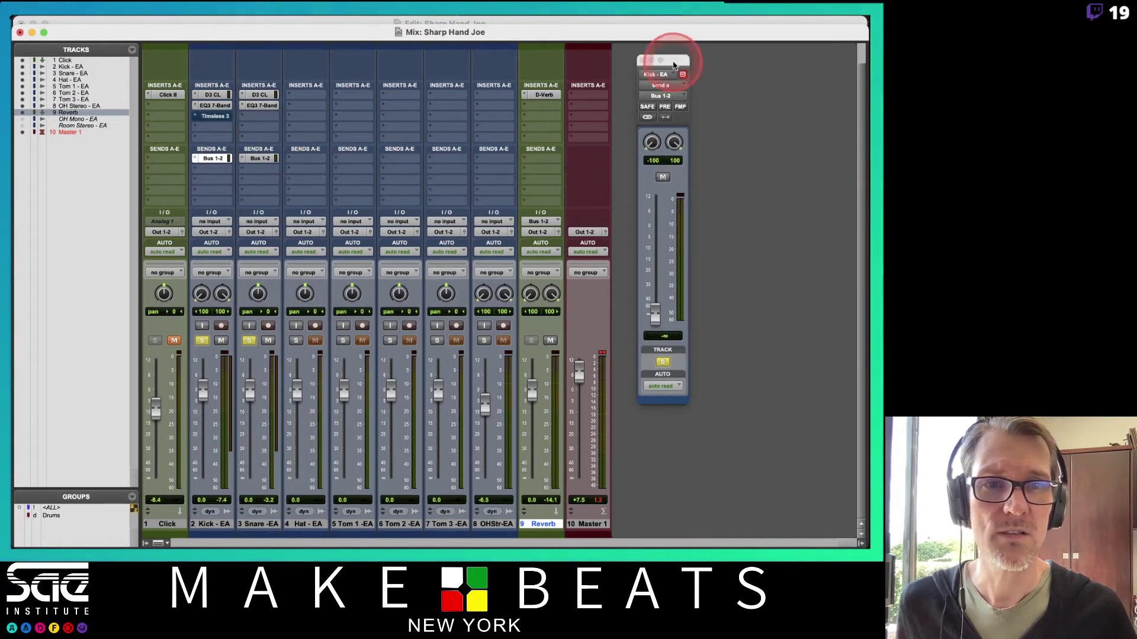
drag(673, 65, 666, 73)
Step: Set the kick's Bus 1-2 send level to -15.6 dB and bring the snare's send window back up
click(260, 159)
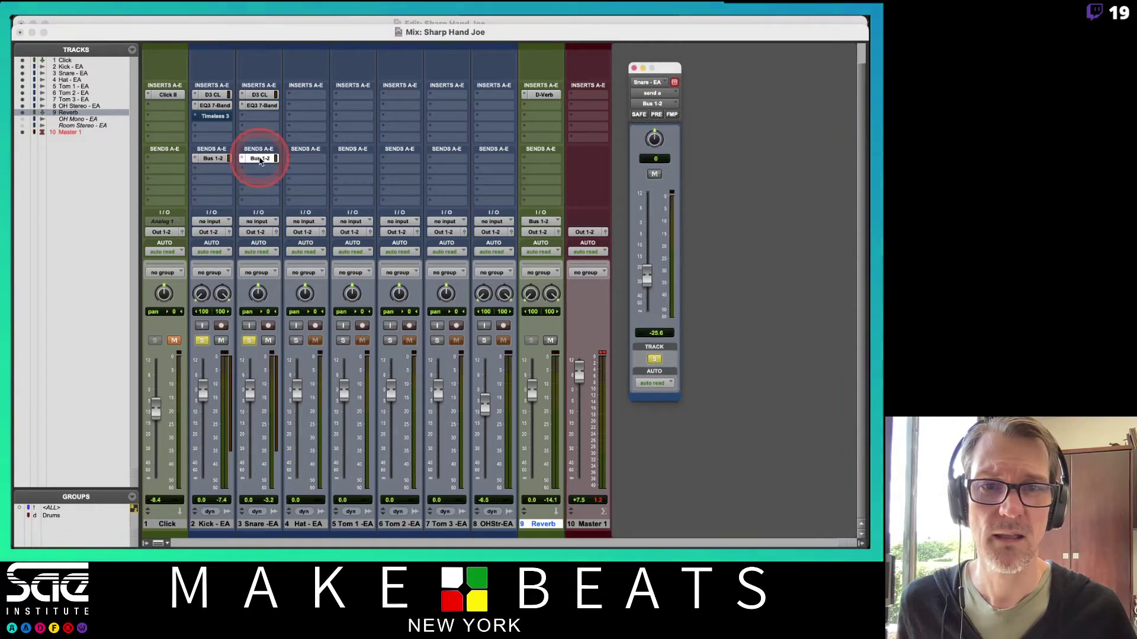
click(654, 146)
click(212, 159)
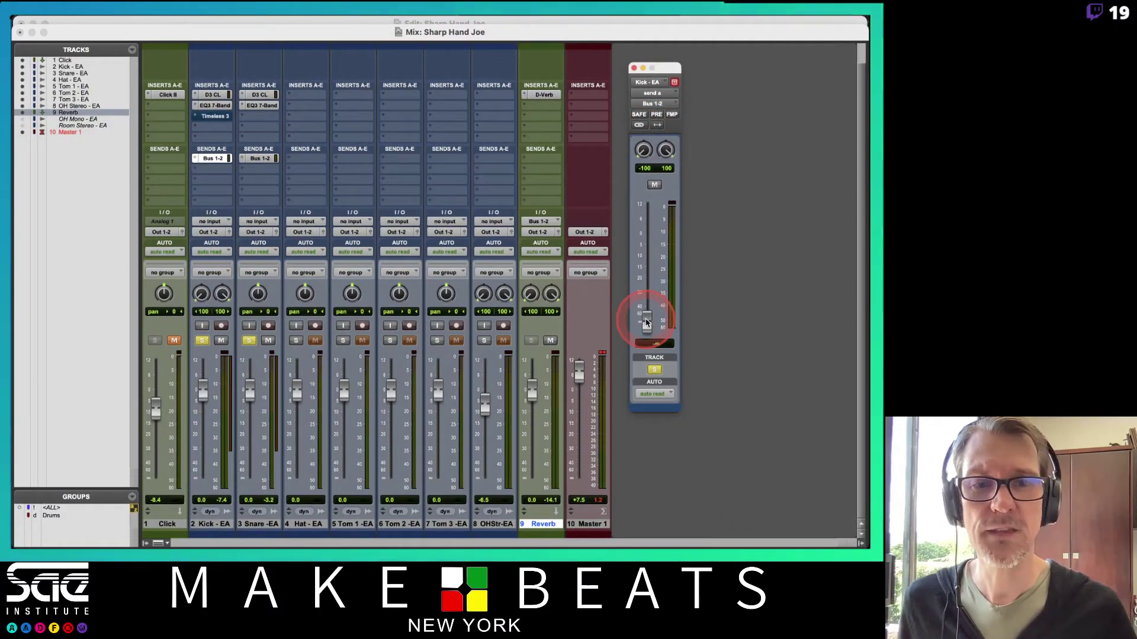
drag(646, 322, 646, 268)
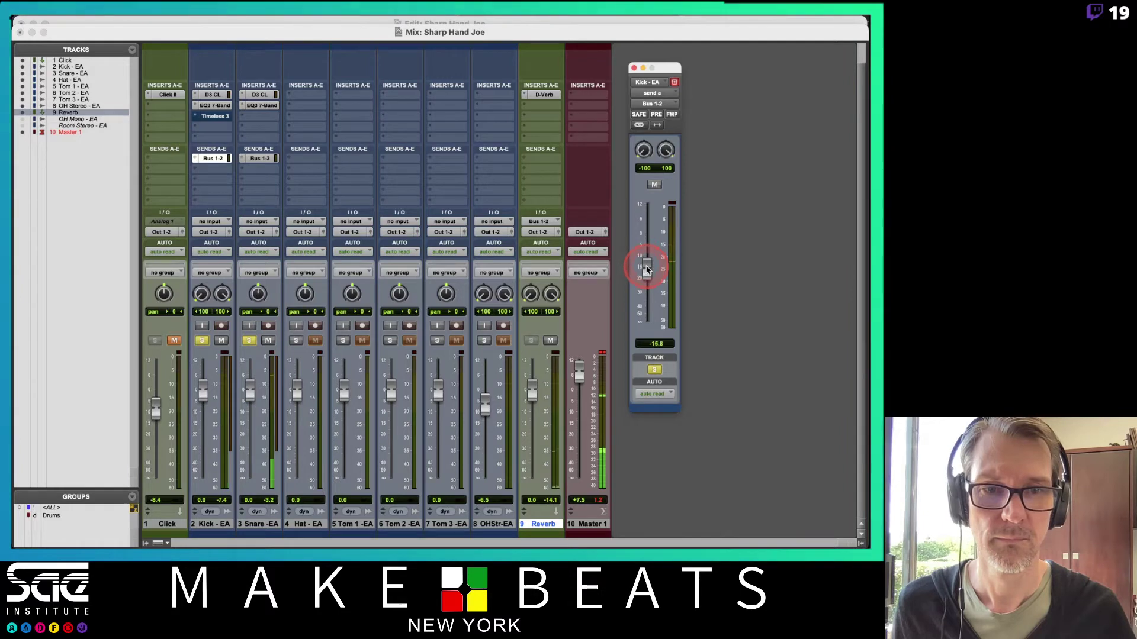
click(265, 158)
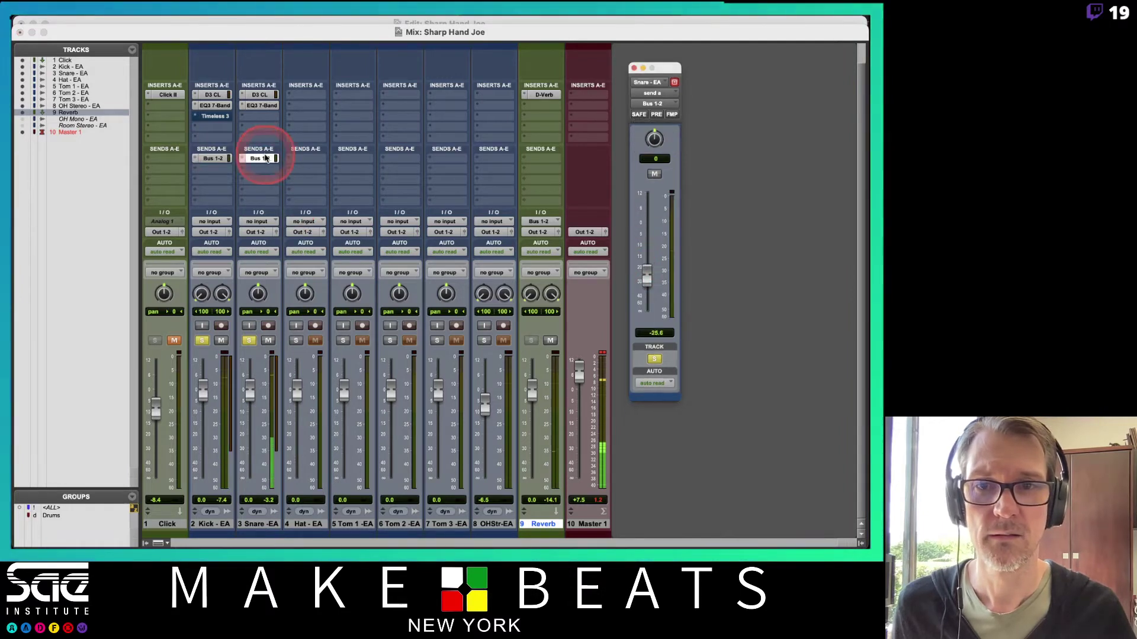
Step: Set the snare's Bus 1-2 send level to -8.1 dB and the kick's send level to -18.8 dB
drag(646, 274, 653, 245)
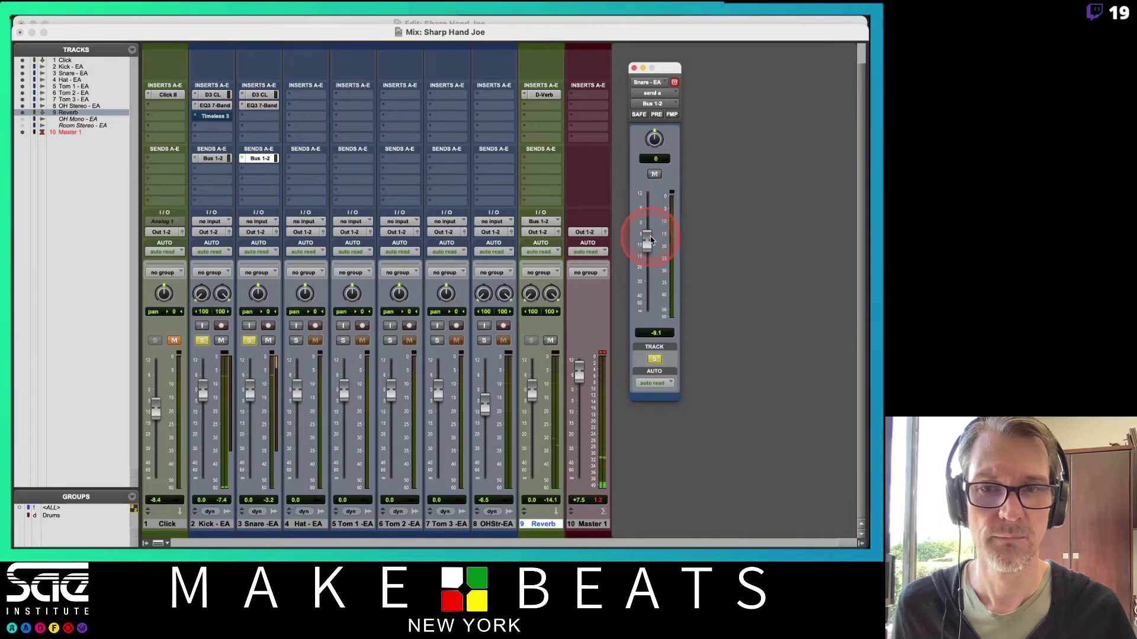
click(212, 158)
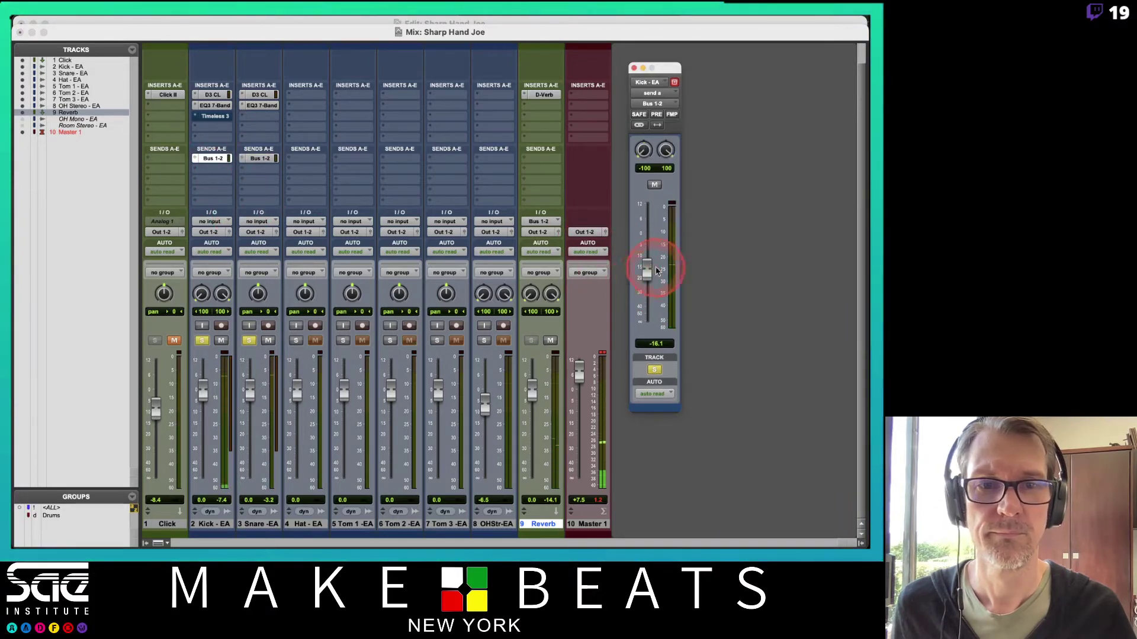
drag(648, 277, 647, 280)
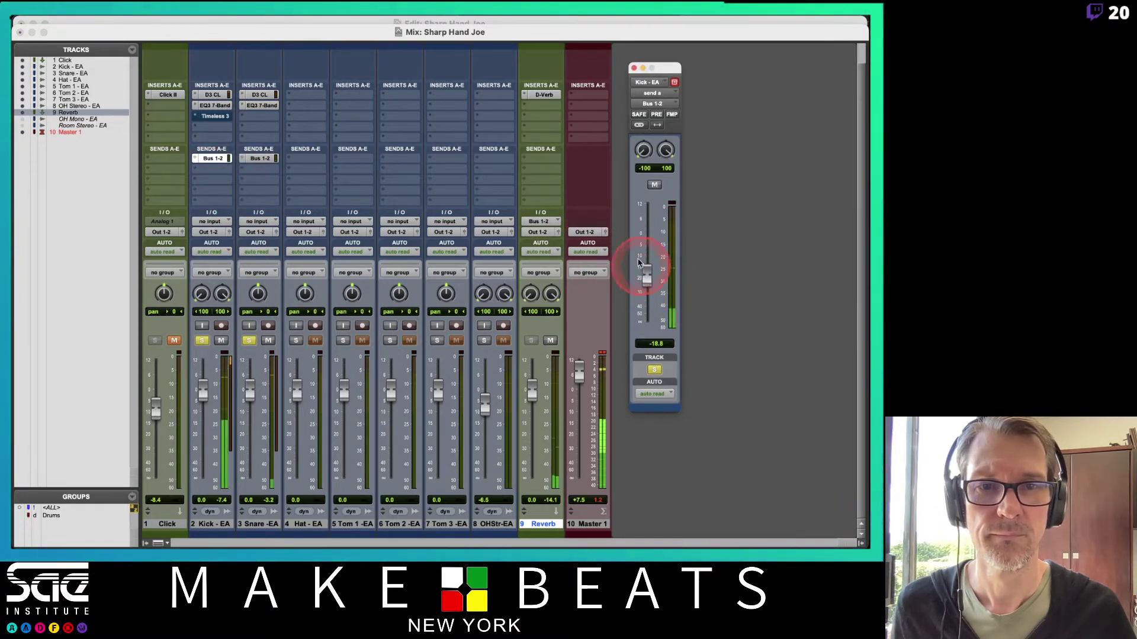
Step: In the Reverb track's D-Verb, set the HF cut to 12.43 kHz and the decay to 351 ms, and close it
click(543, 94)
click(404, 196)
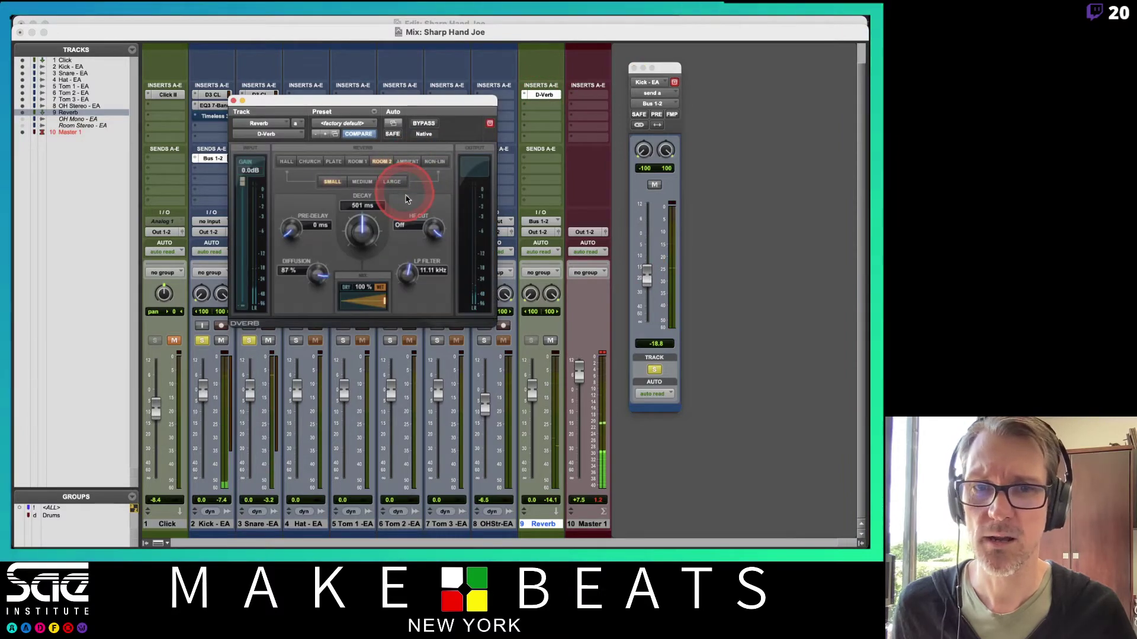
drag(430, 226, 431, 284)
drag(370, 225, 366, 278)
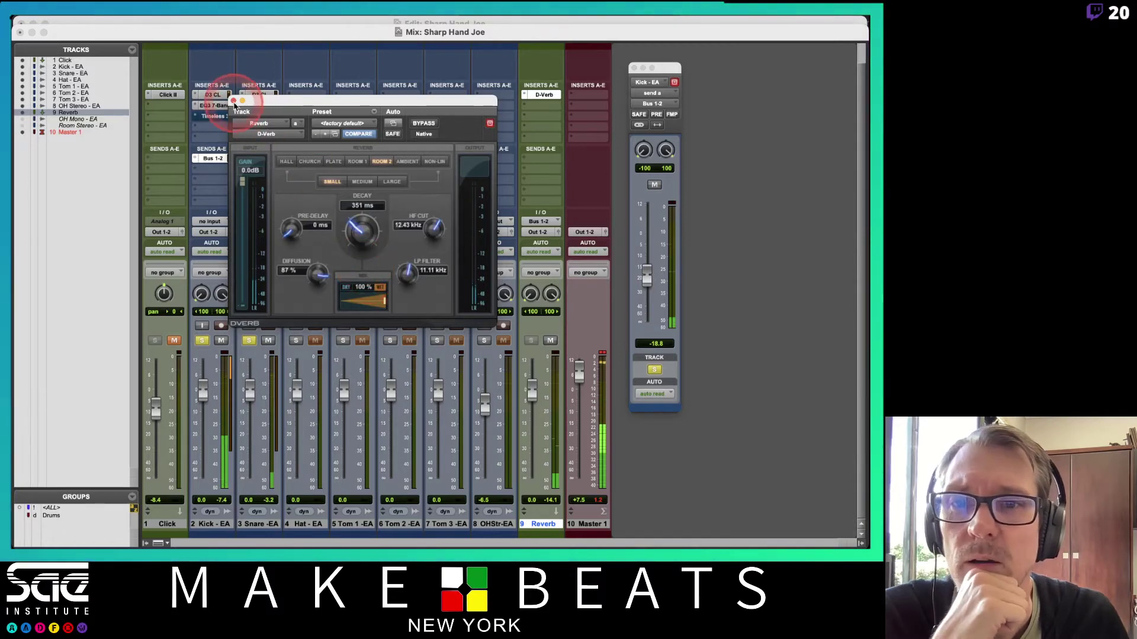
click(233, 101)
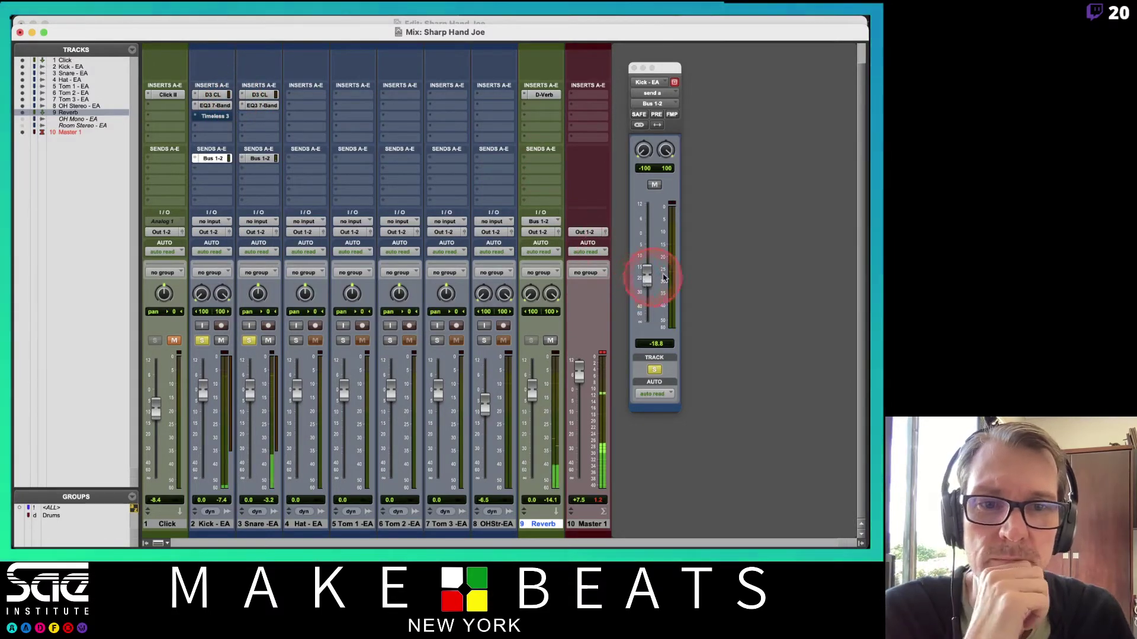
Step: Raise the snare's Bus 1-2 send level to -5.2 dB and solo the hat track as well
click(249, 159)
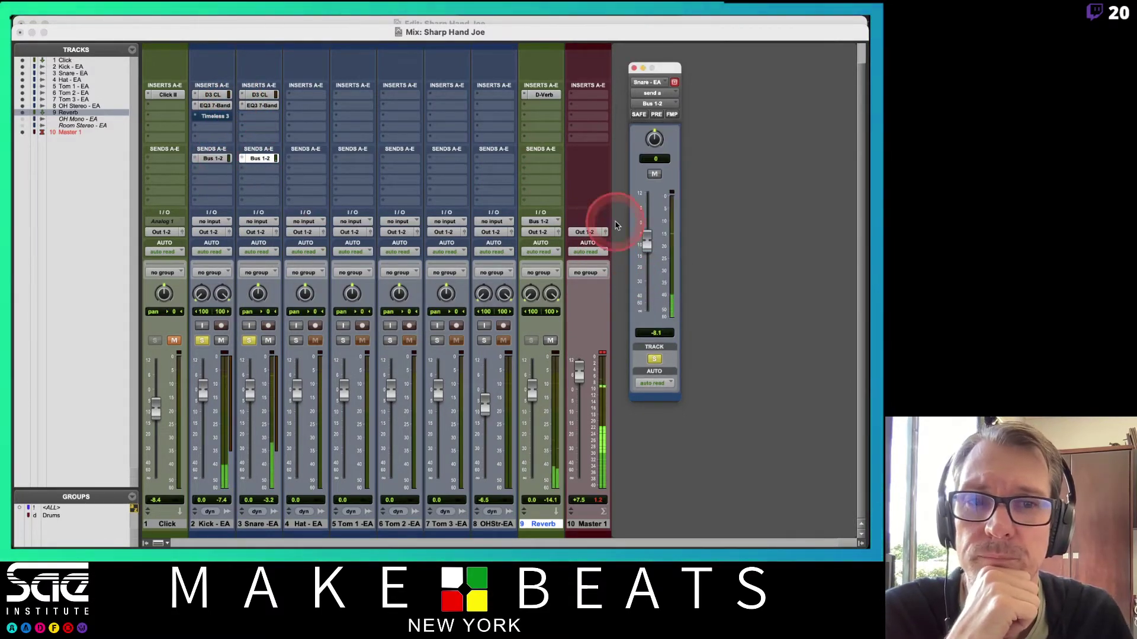
drag(649, 235, 651, 238)
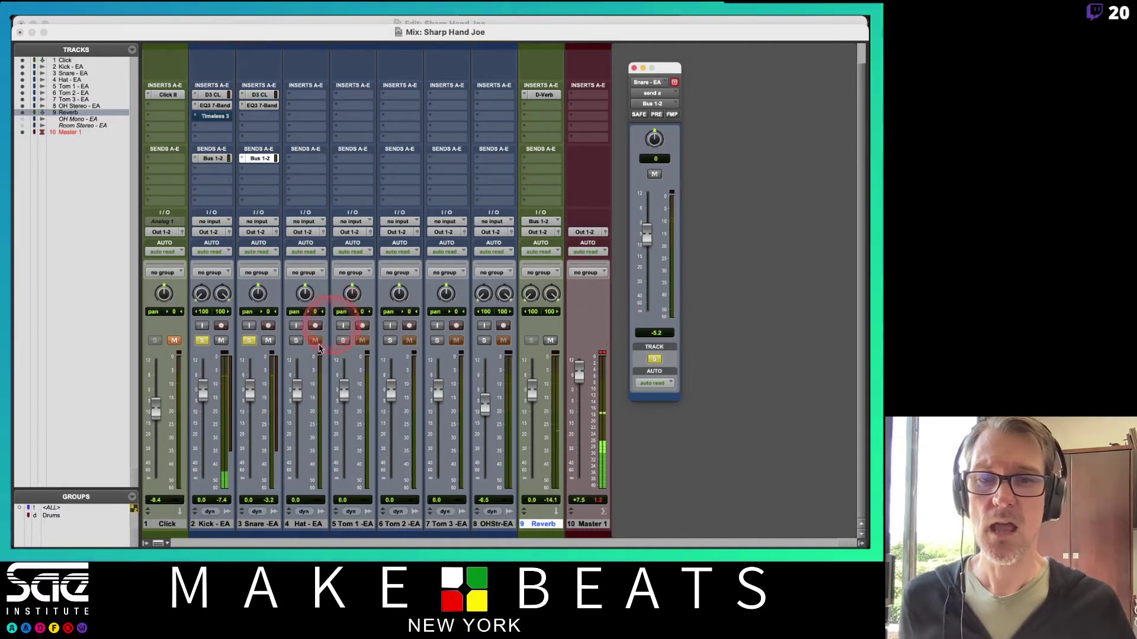
click(295, 341)
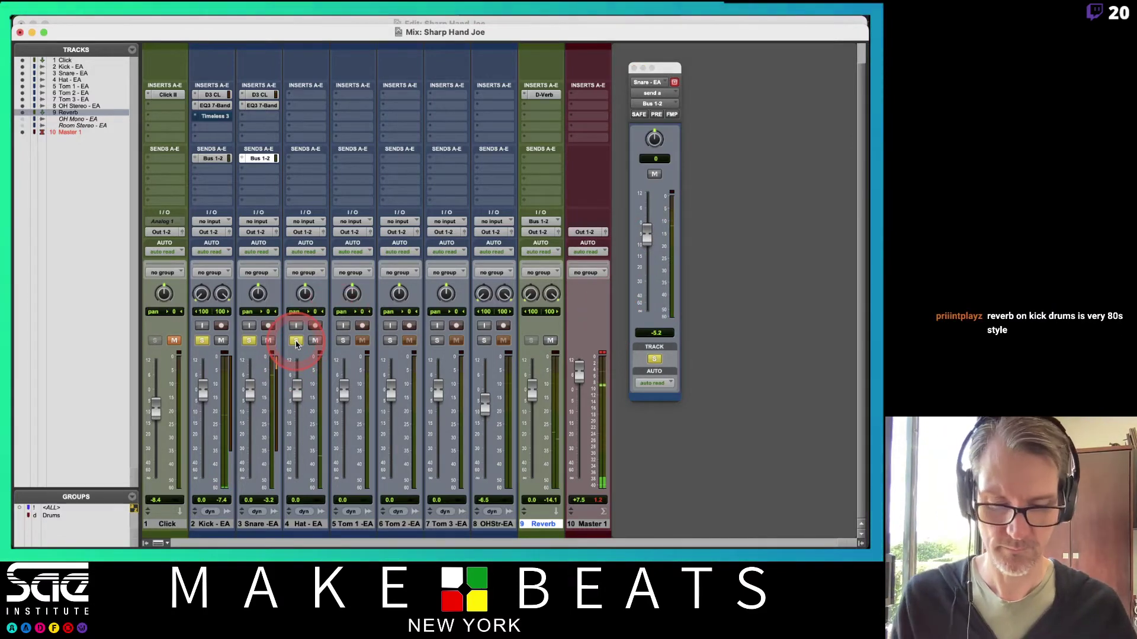
Step: Stop playback, close the snare's send window, and restart playback from bar 10 in the Edit window
key(super+equal)
key(space)
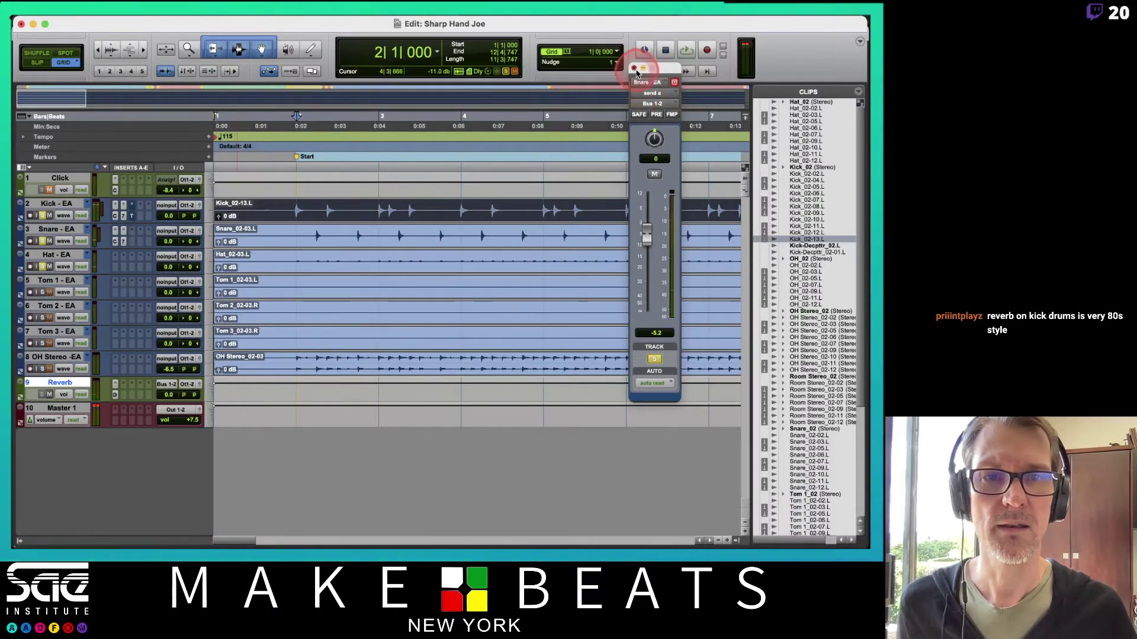
click(633, 69)
scroll(515, 278, down, 5)
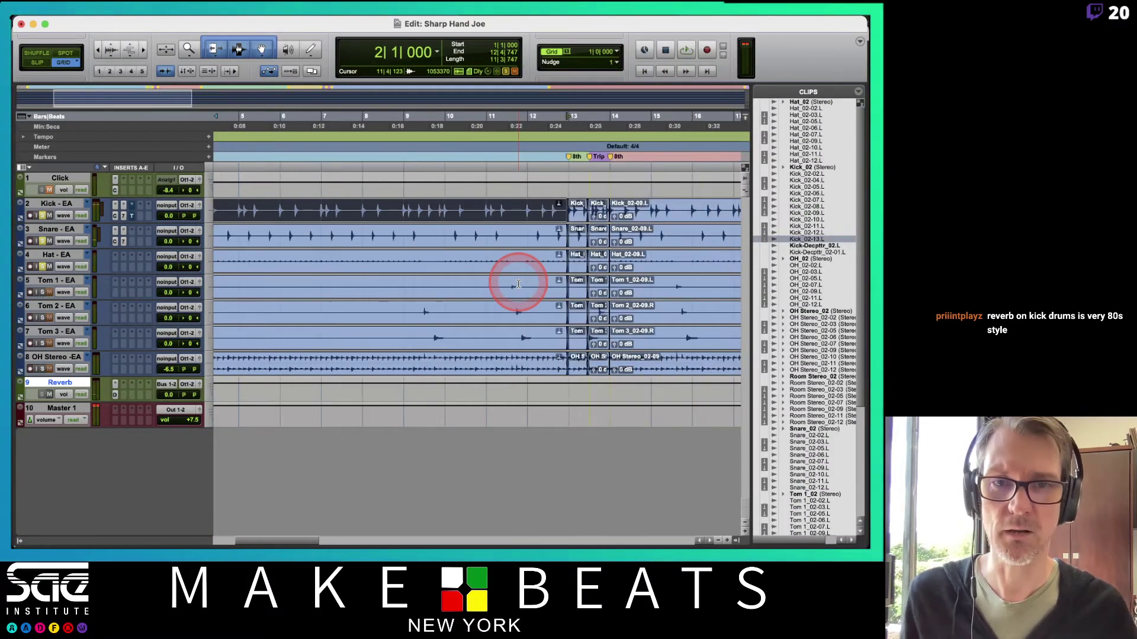
click(406, 121)
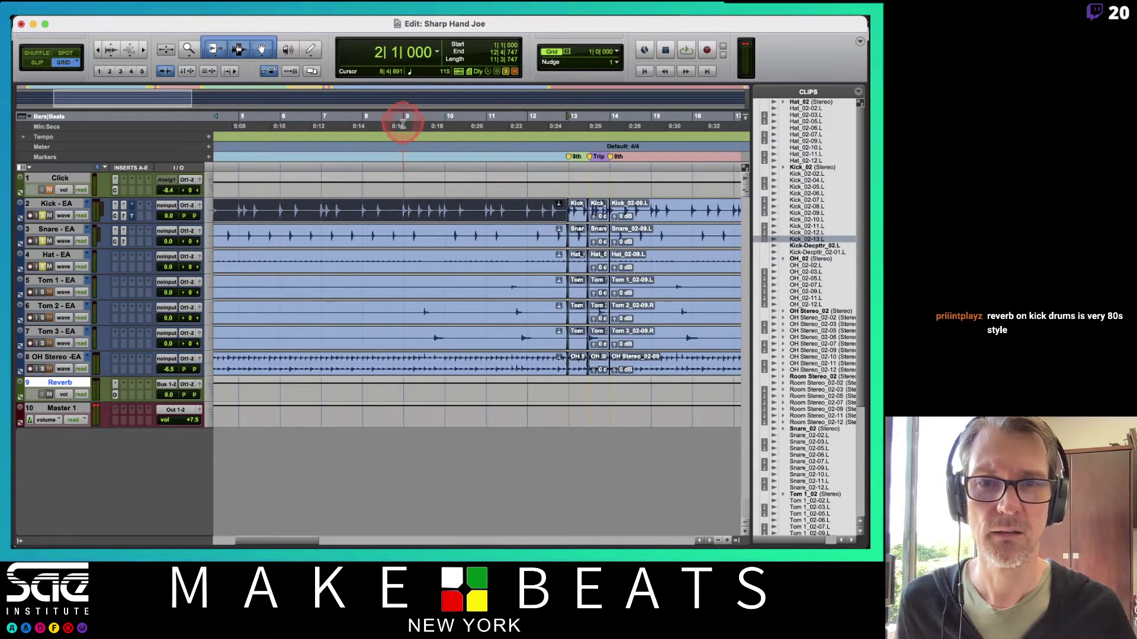
click(444, 122)
key(space)
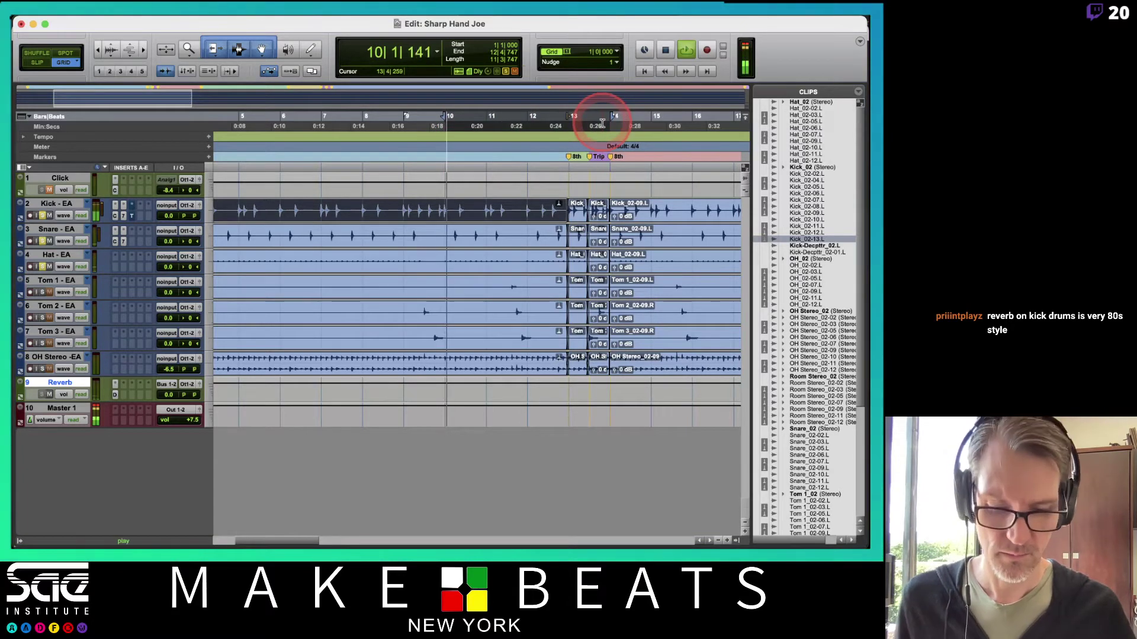
Step: Copy the snare's EQ3 7-Band to the hat track in the Mix window, give it the Add Texture preset, and close it
key(super+equal)
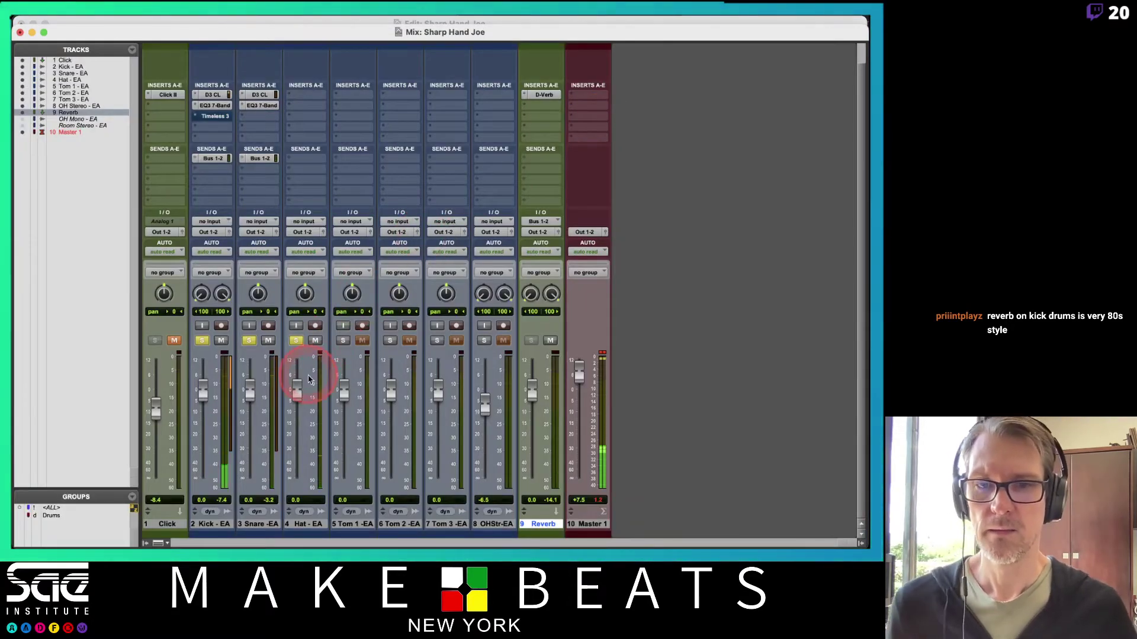
click(306, 106)
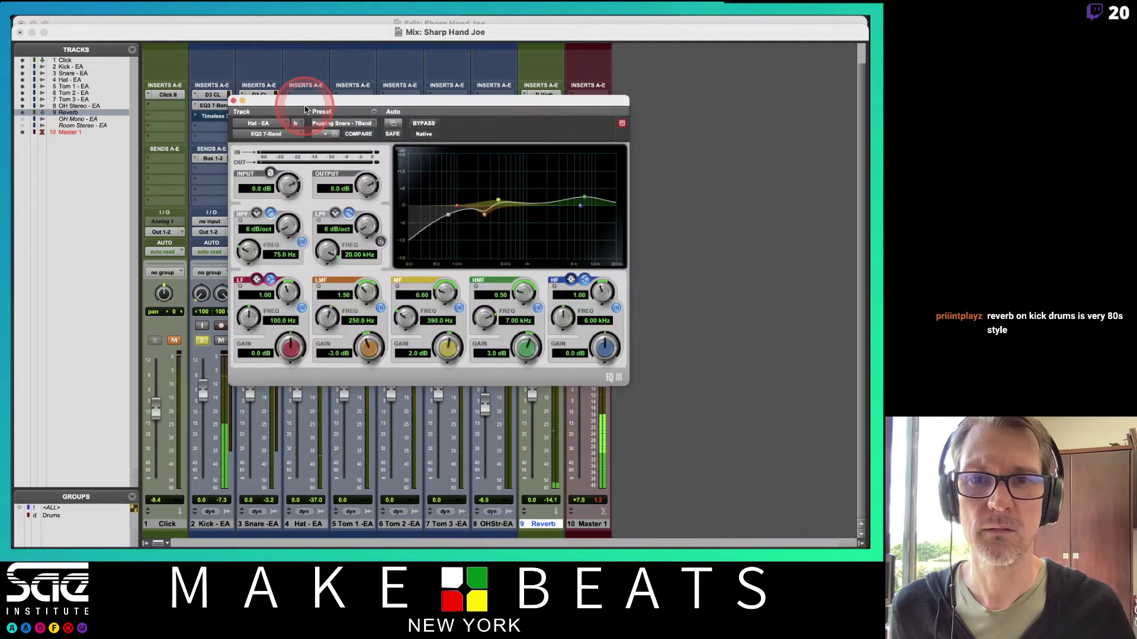
click(341, 124)
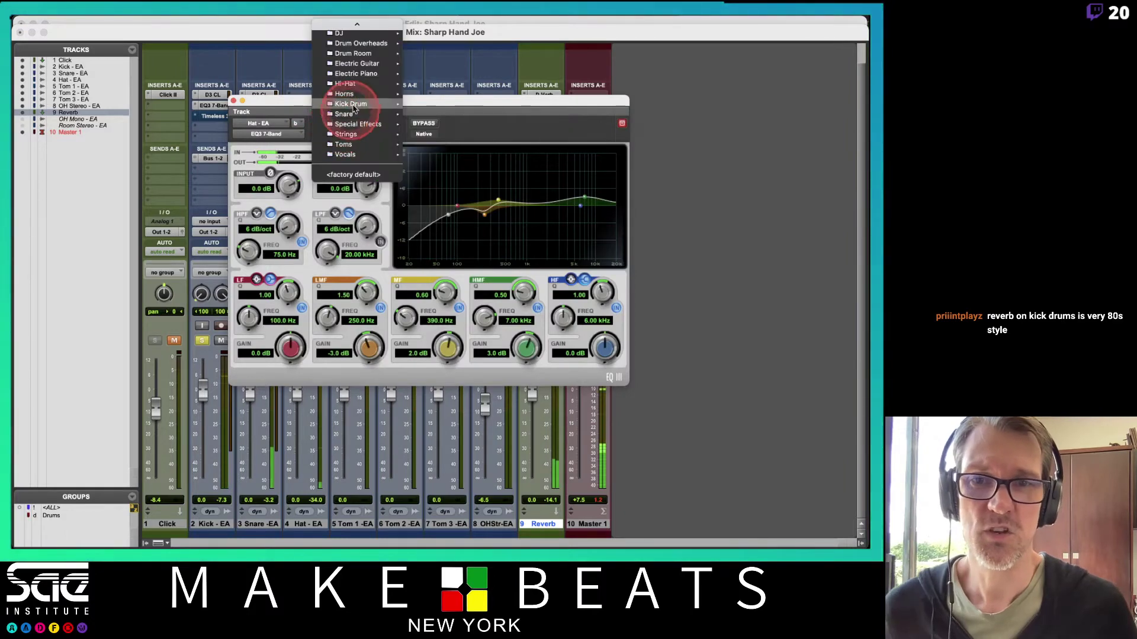
mouse_move(341, 125)
click(433, 91)
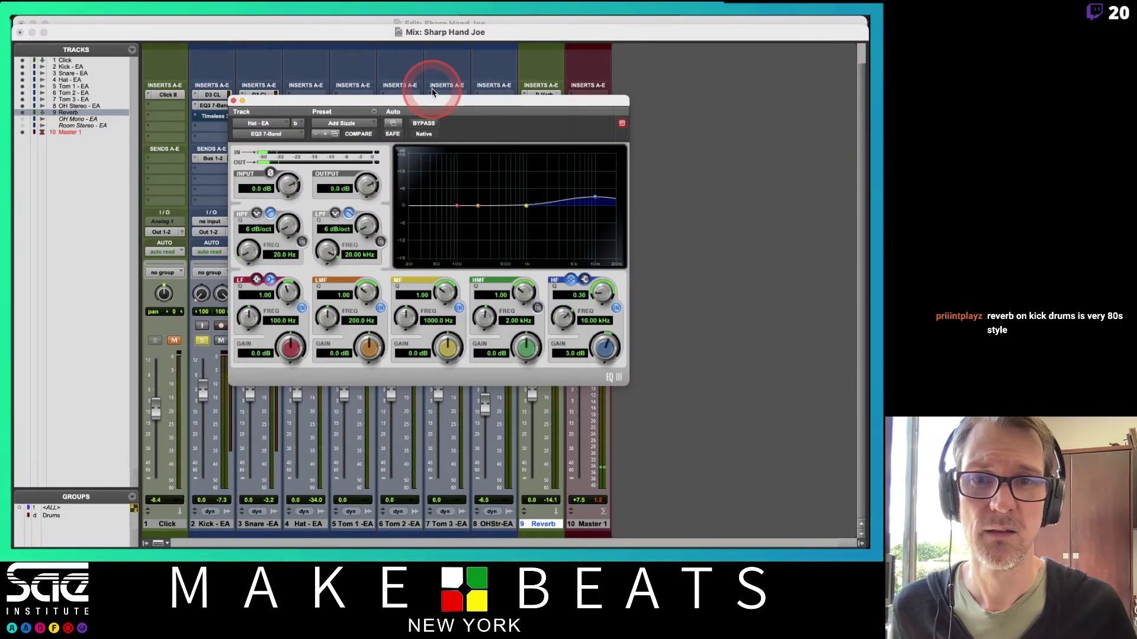
click(325, 134)
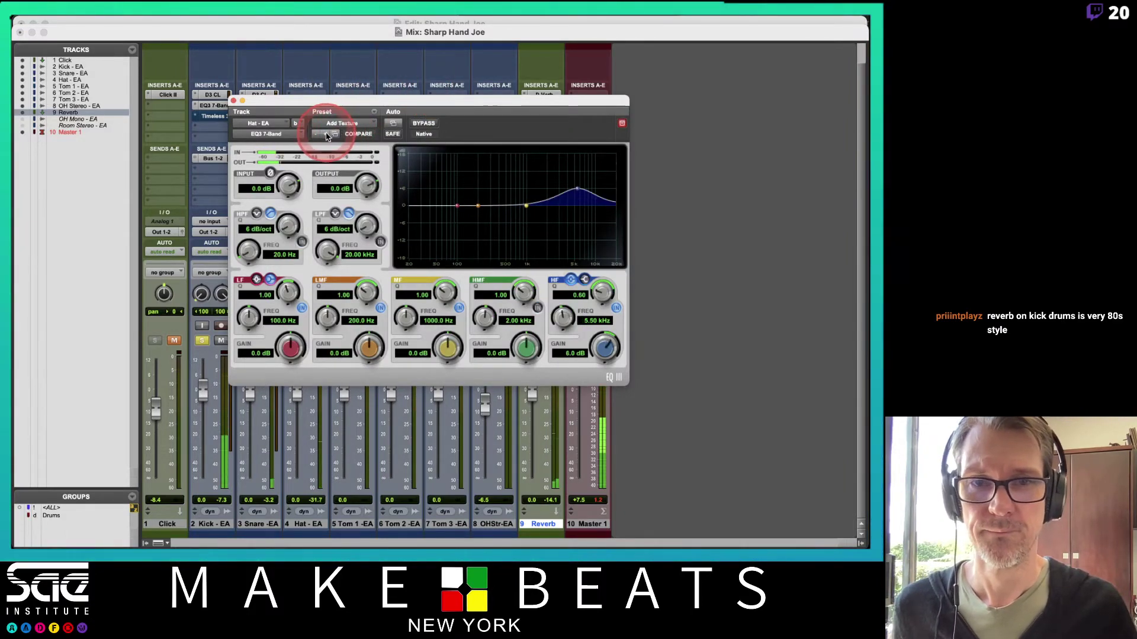
click(233, 101)
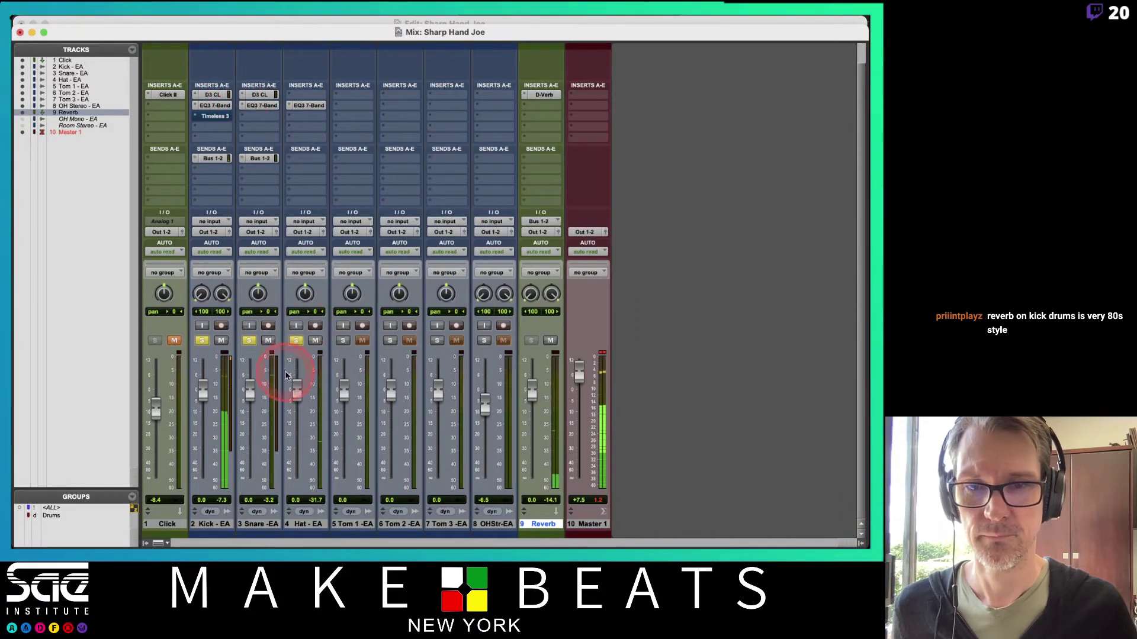
Step: Raise the hat track's volume fader to +3.8 dB
drag(296, 391, 295, 389)
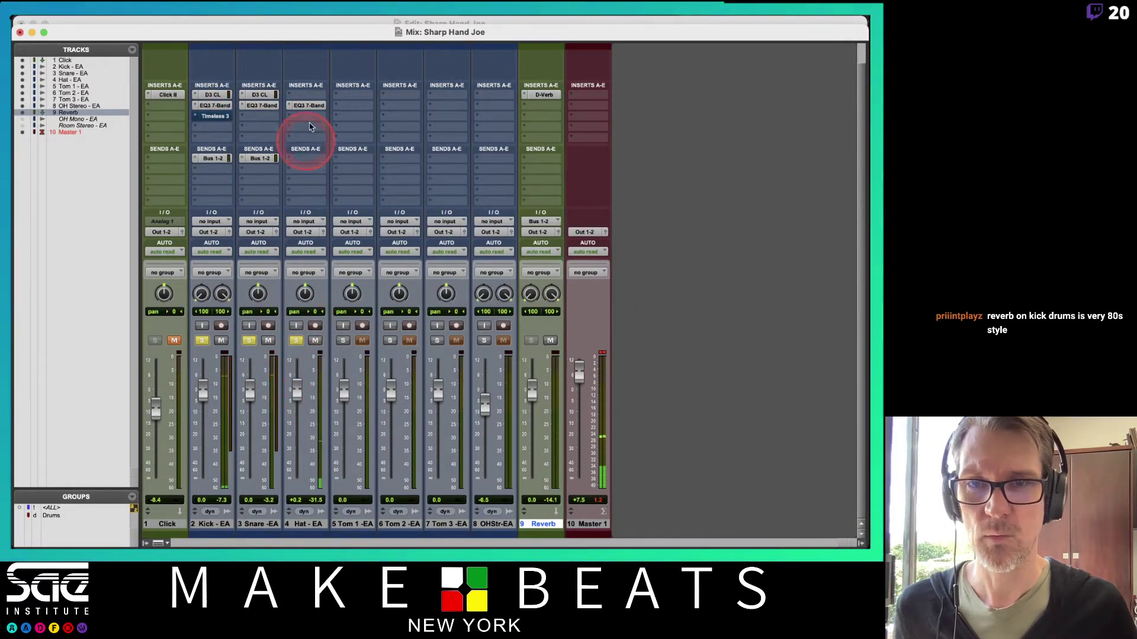
click(296, 385)
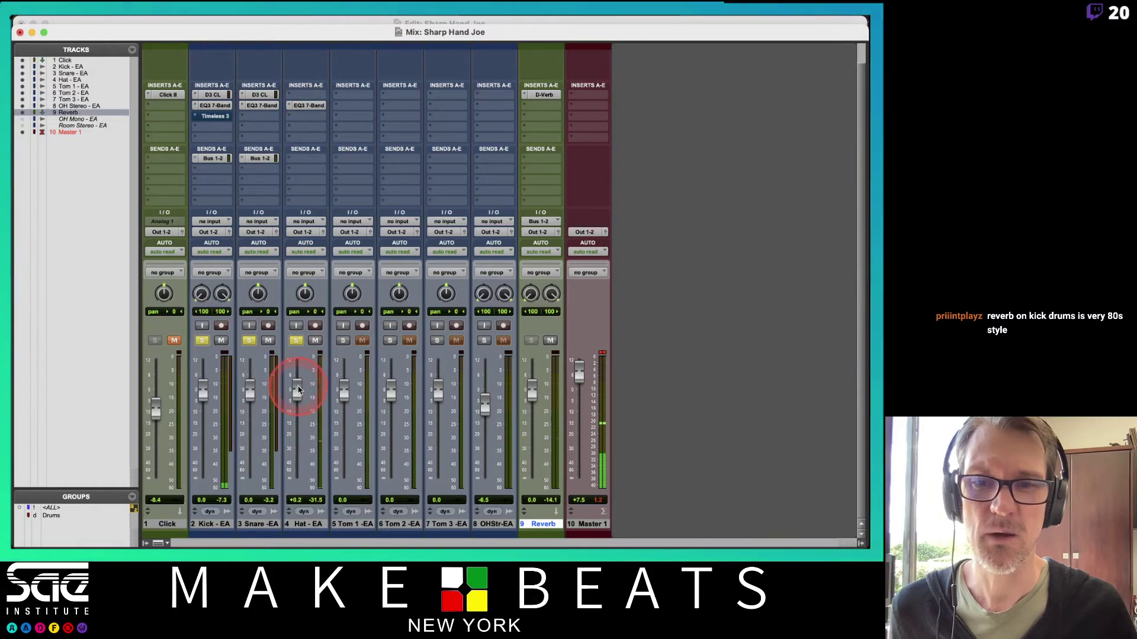
drag(299, 384, 300, 380)
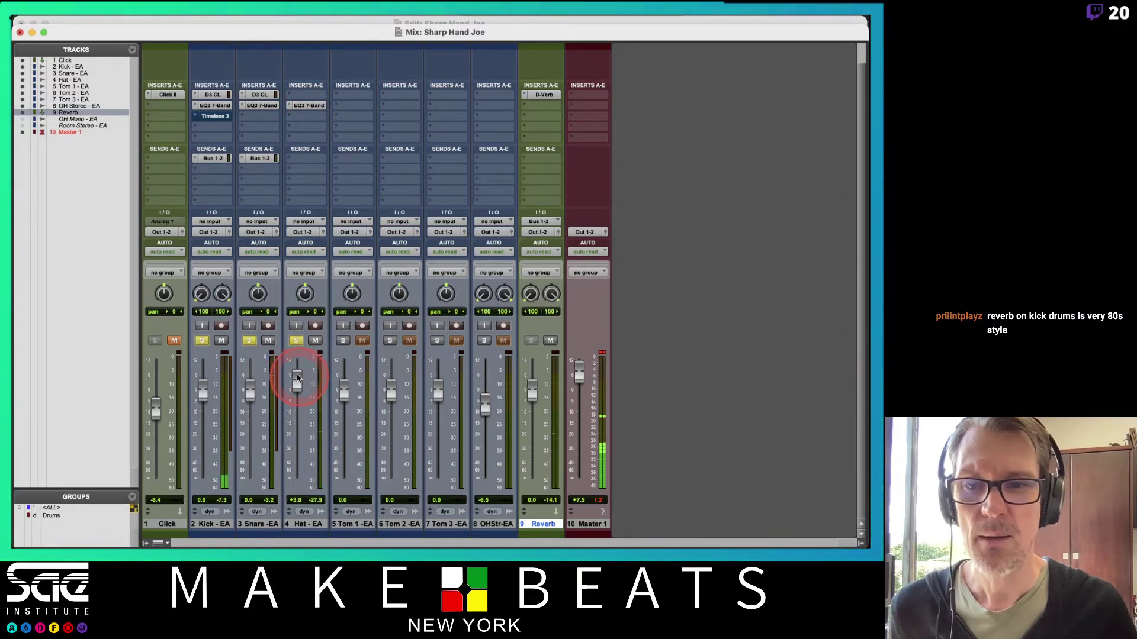
Step: Enable the Drums group, lower its linked faders so the kick sits at -7.0 dB, and disable the group
click(74, 517)
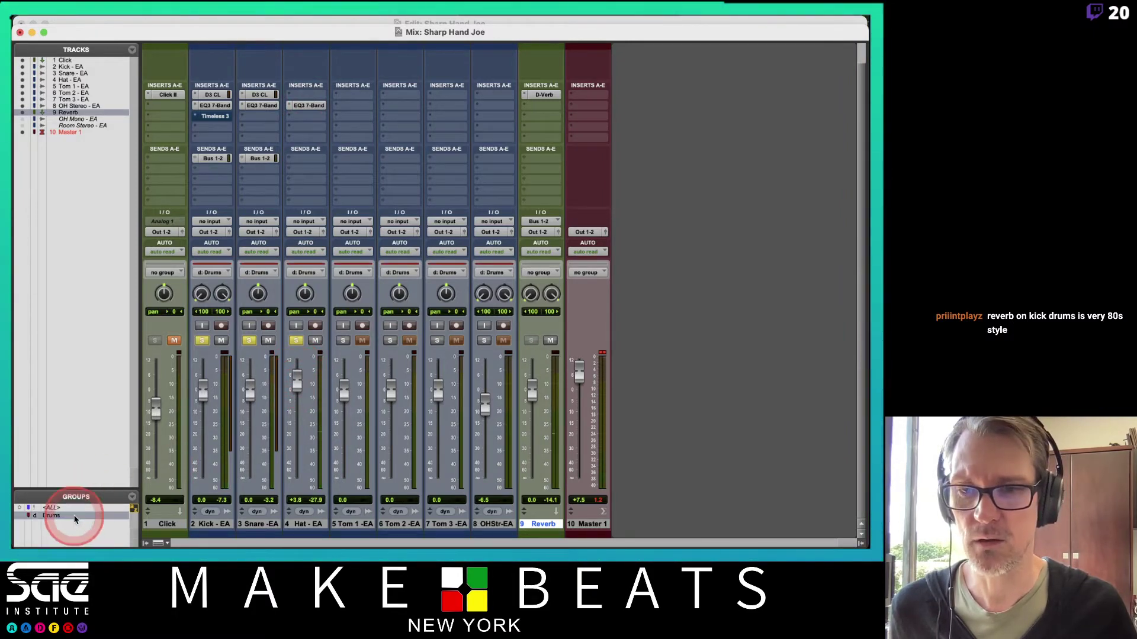
drag(202, 386, 202, 414)
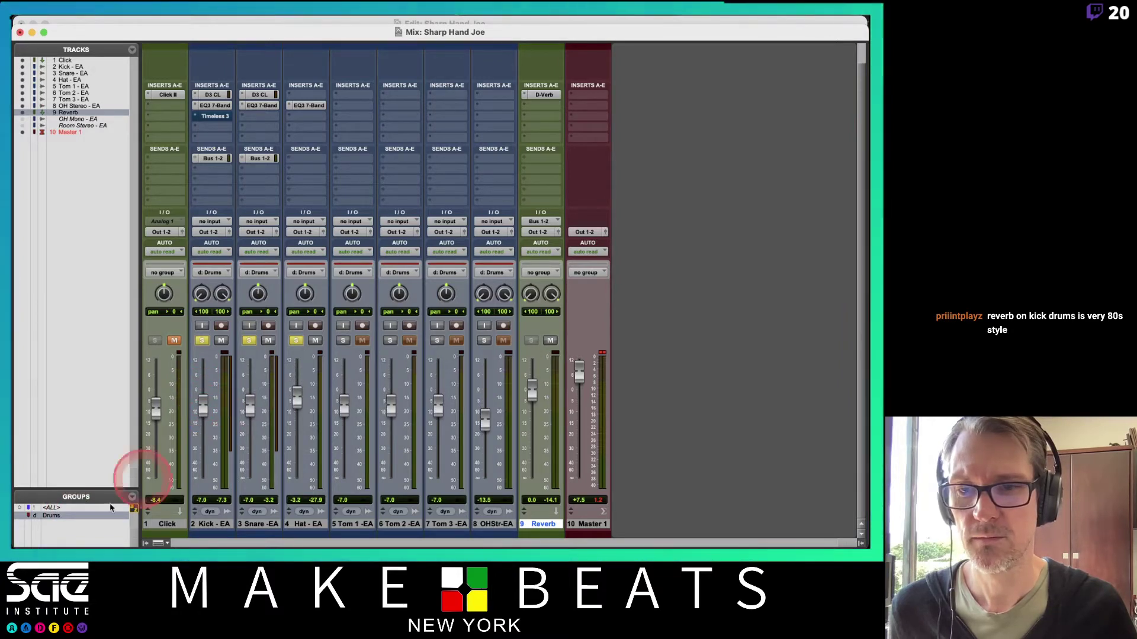
click(51, 516)
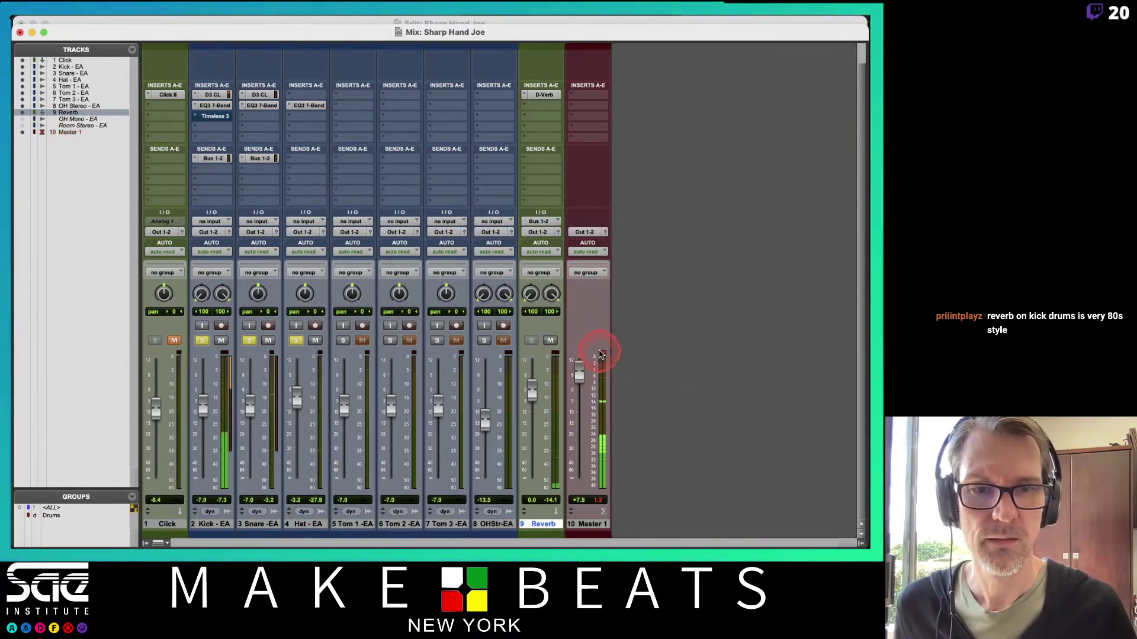
Step: Bring the drum faders back up with the kick at 0.0 dB and lower Master 1 to +2.6 dB
click(578, 377)
drag(579, 376, 582, 373)
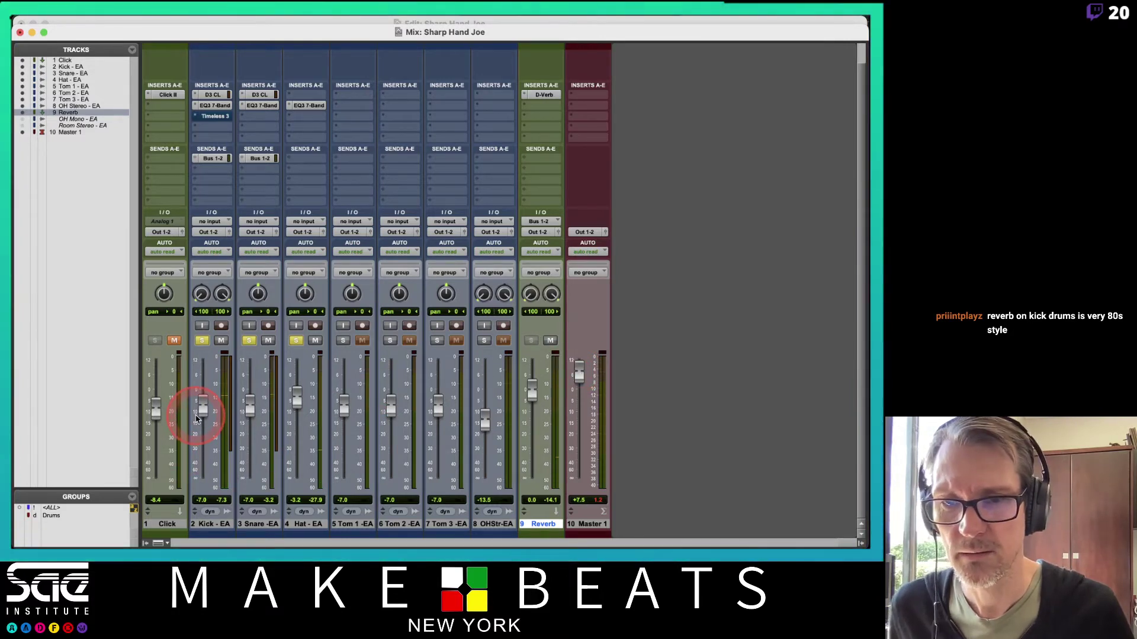
drag(197, 419, 198, 404)
click(577, 379)
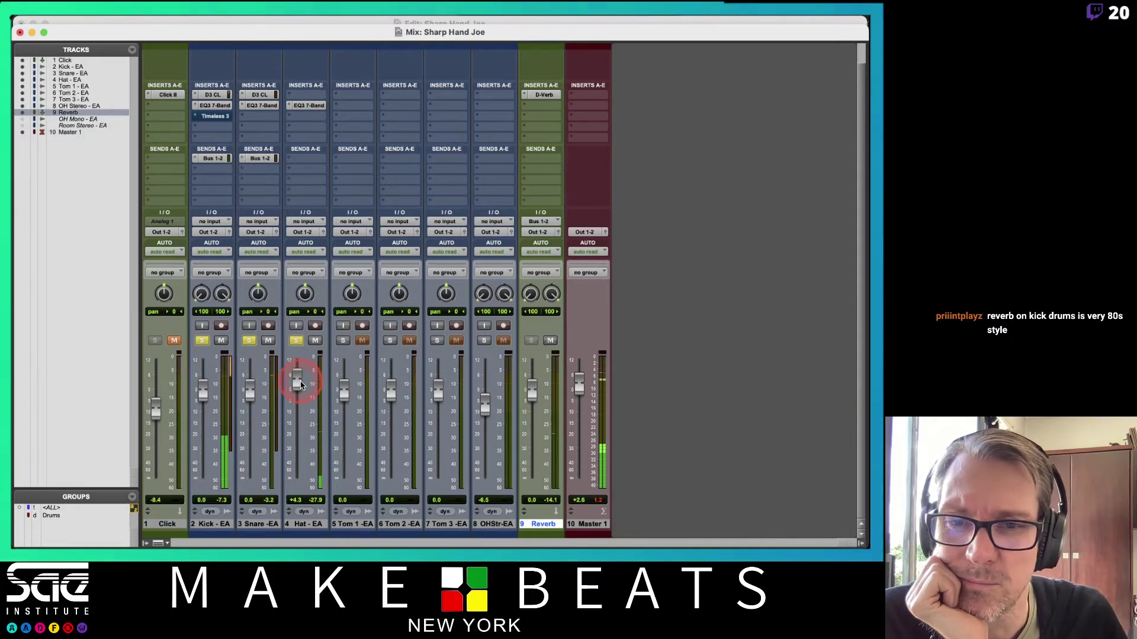
Step: Solo the OH Stereo track with the other drums and raise its fader to -3.8 dB
click(485, 340)
click(482, 406)
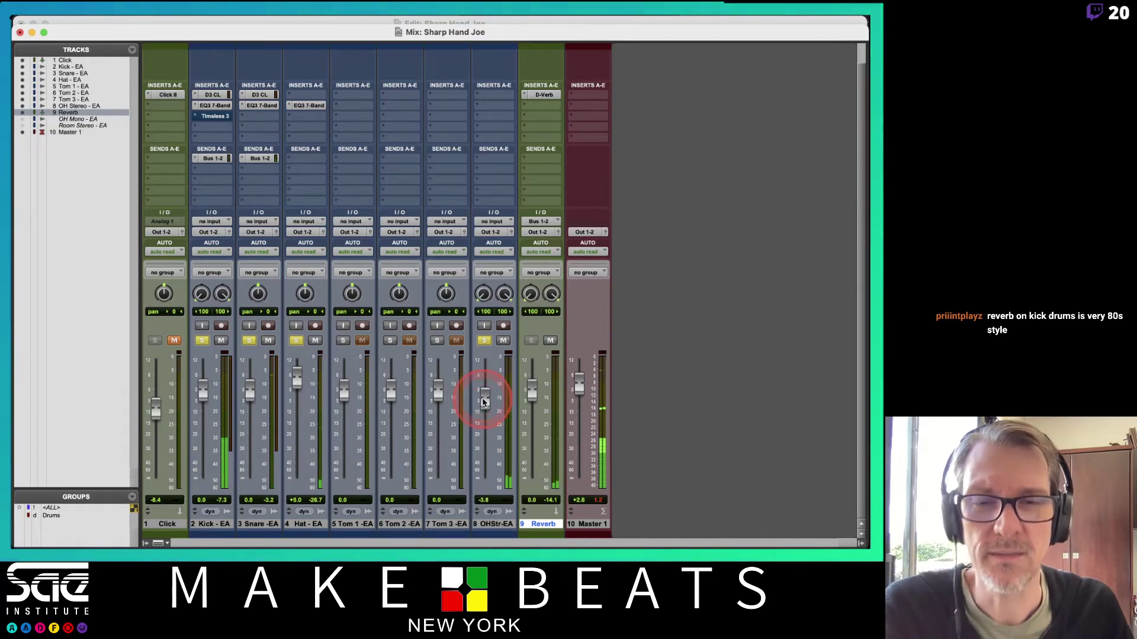
Step: Insert a multichannel EQ3 7-Band (stereo) in the second insert slot of the OH Stereo track
click(492, 104)
mouse_move(521, 106)
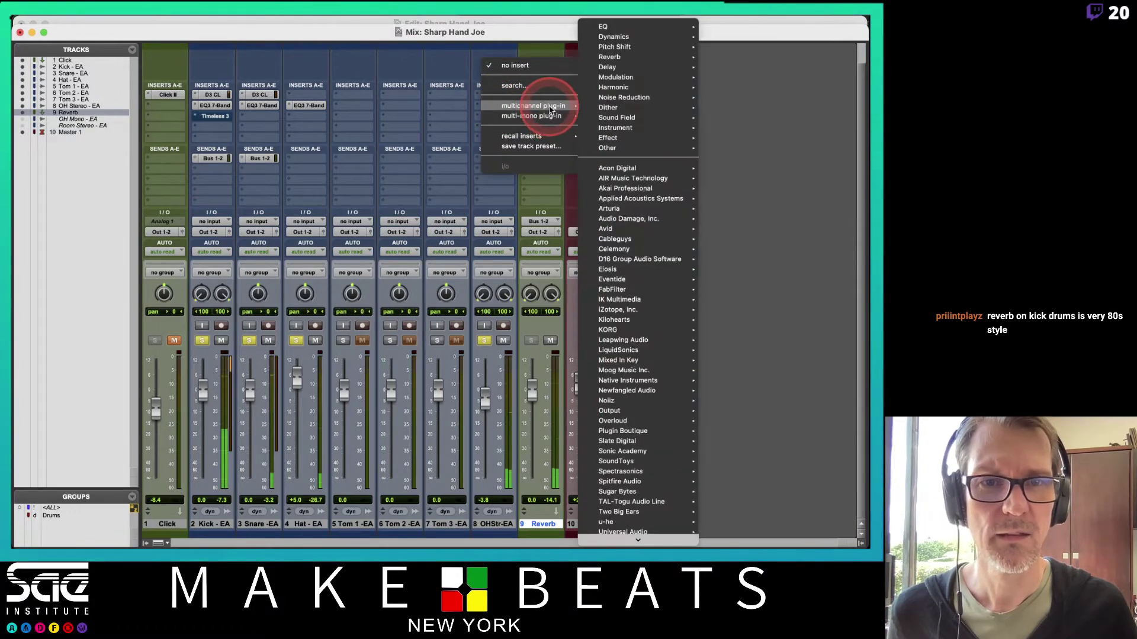
mouse_move(609, 57)
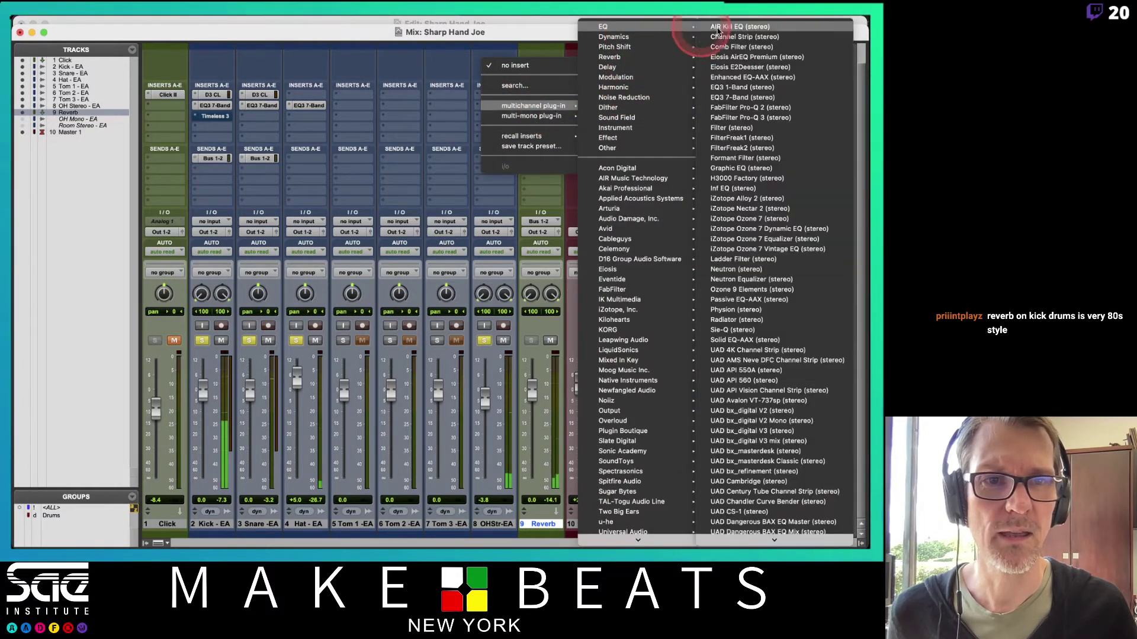
click(748, 98)
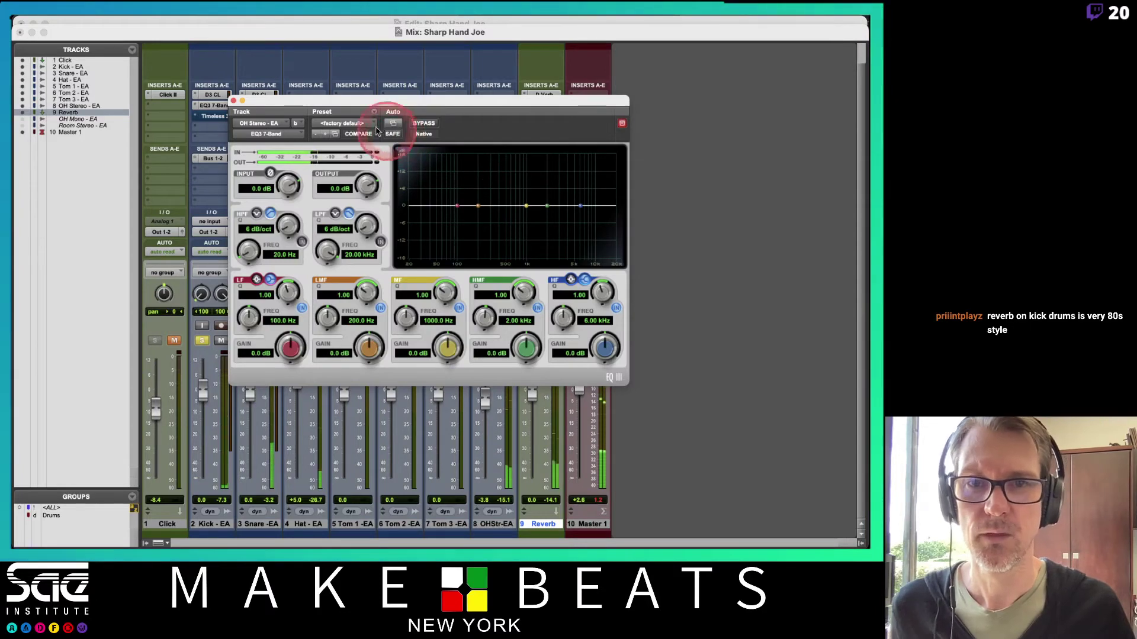
Step: Load the Brighten Cymbals drum overhead preset in the OH Stereo EQ and advance to the Clean Up Lows preset
click(348, 124)
scroll(350, 118, up, 3)
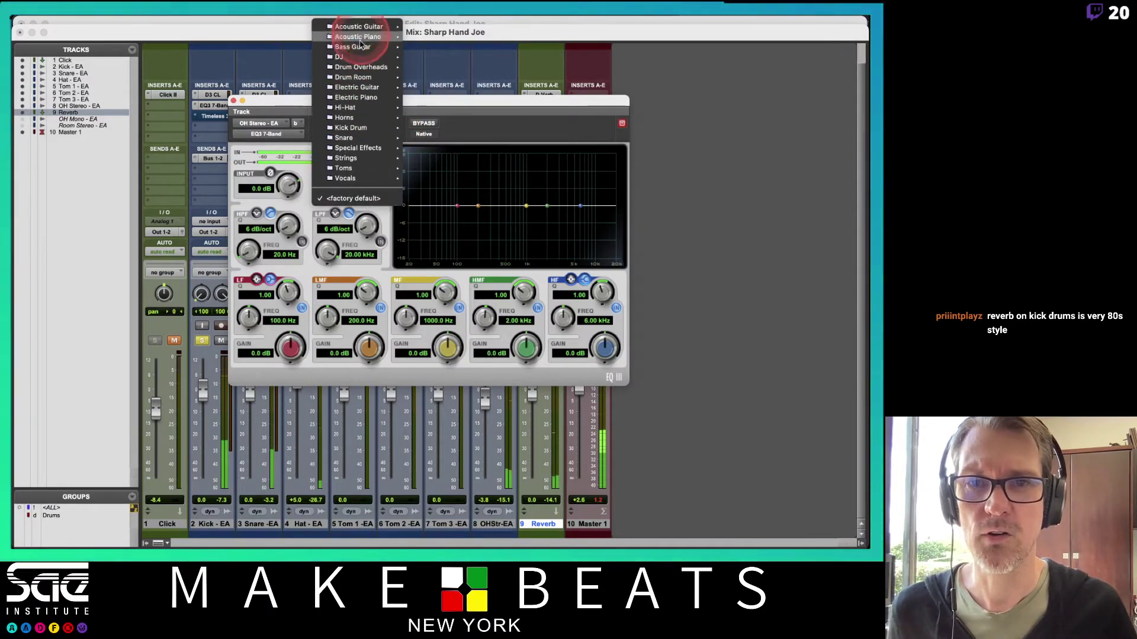
mouse_move(366, 113)
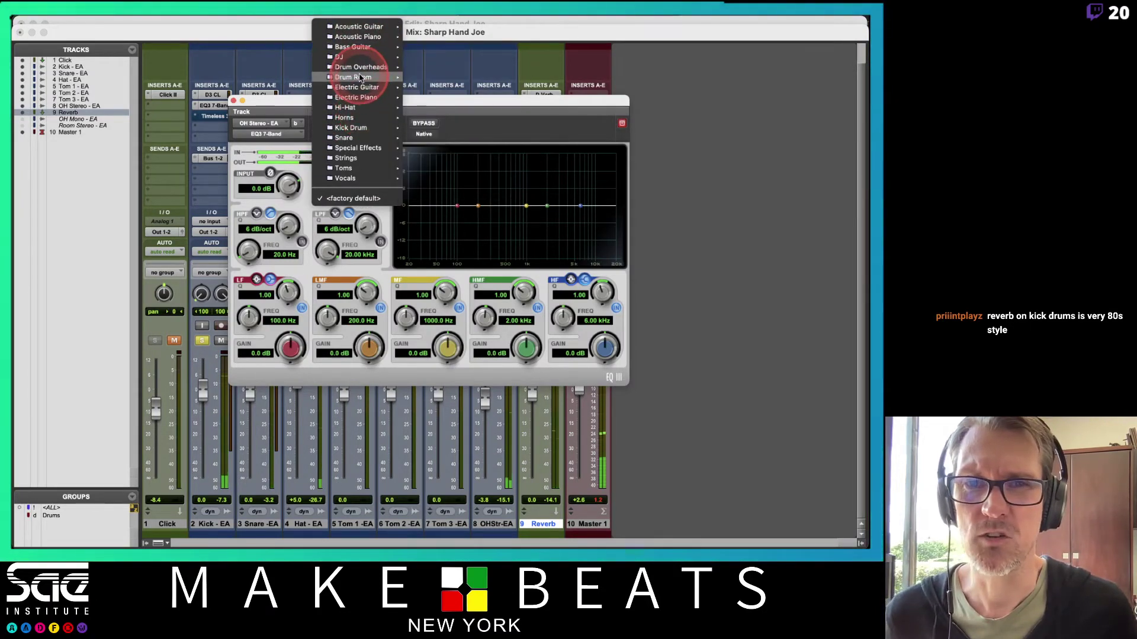
mouse_move(364, 67)
click(442, 69)
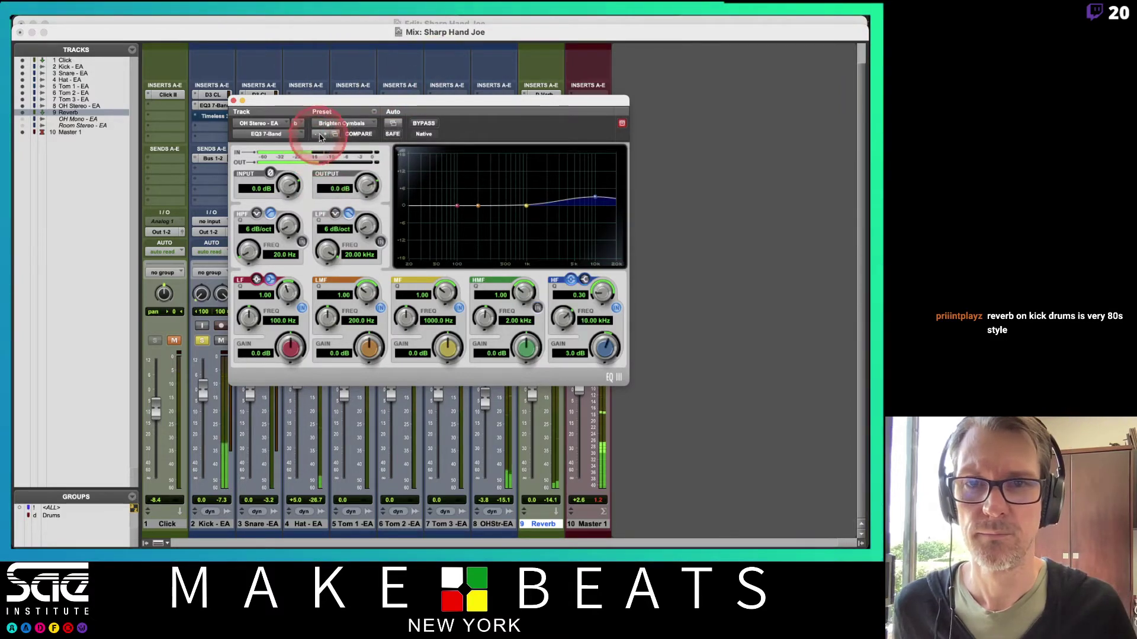
click(325, 134)
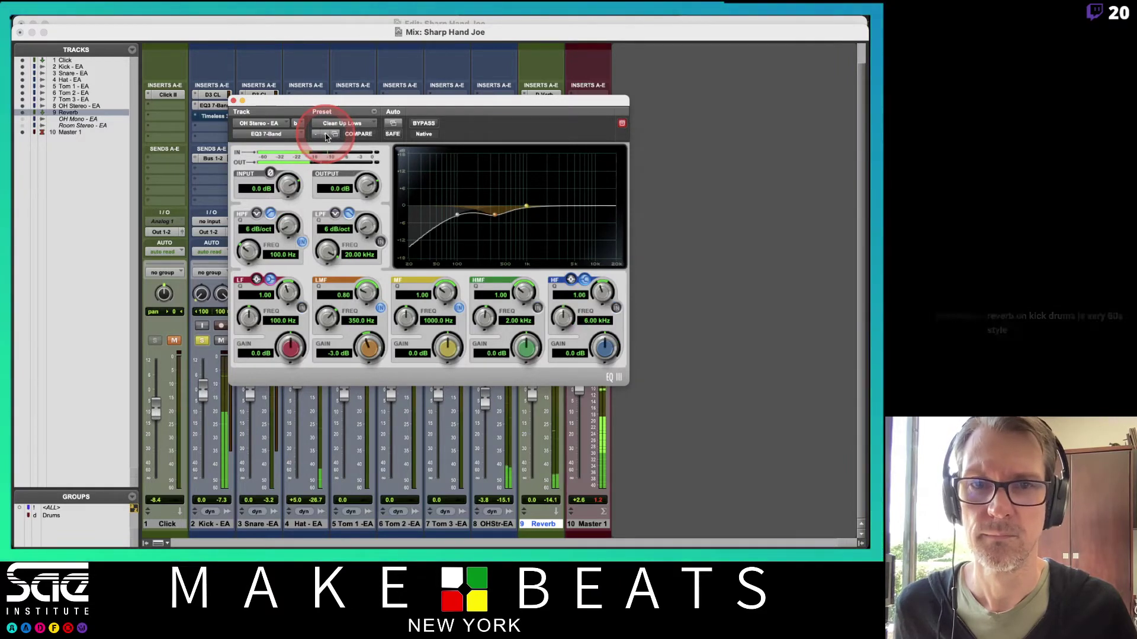
Step: Audition the OH Stereo EQ's overhead presets, including Just One Mic-7 Band, Overheads Air and the splashy overheads 7-band preset
click(325, 134)
click(325, 135)
click(325, 135)
click(325, 135)
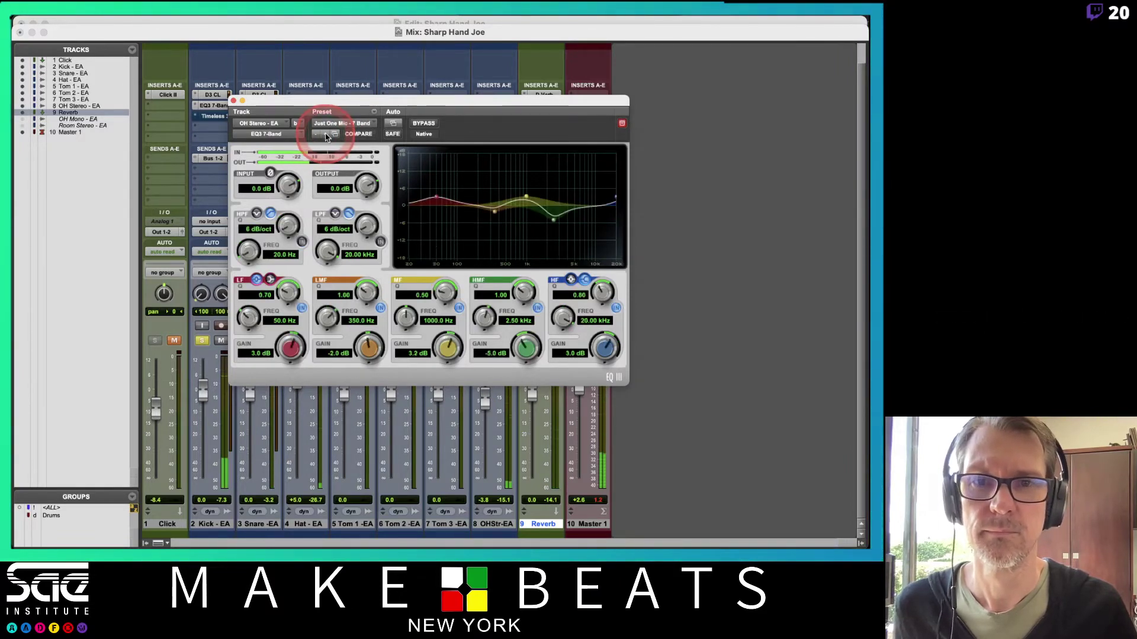
click(325, 135)
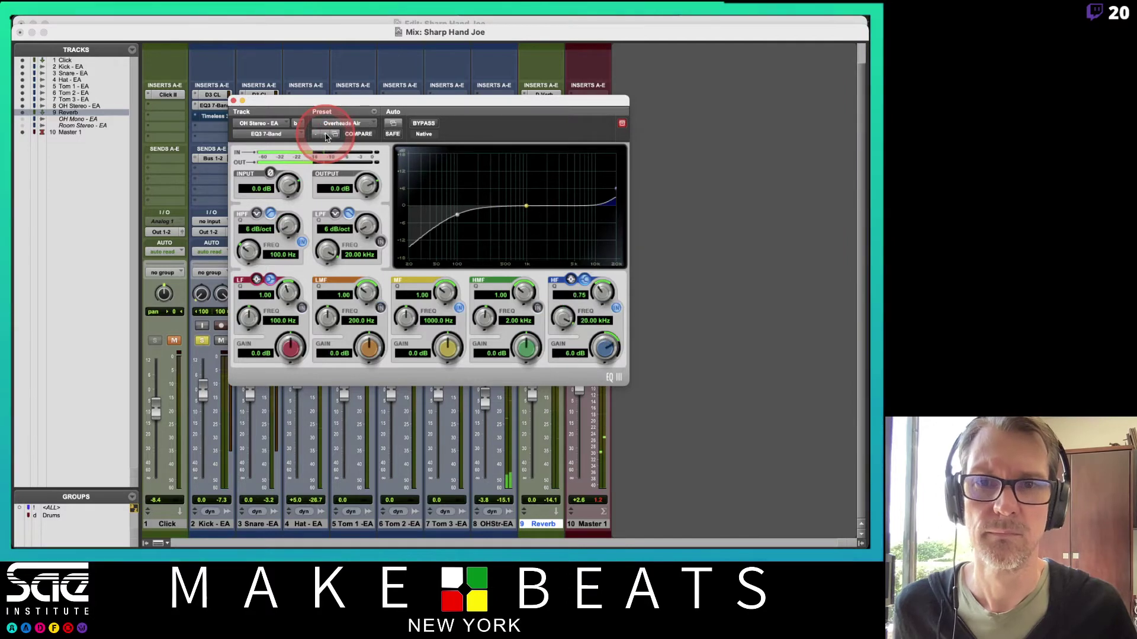
click(325, 136)
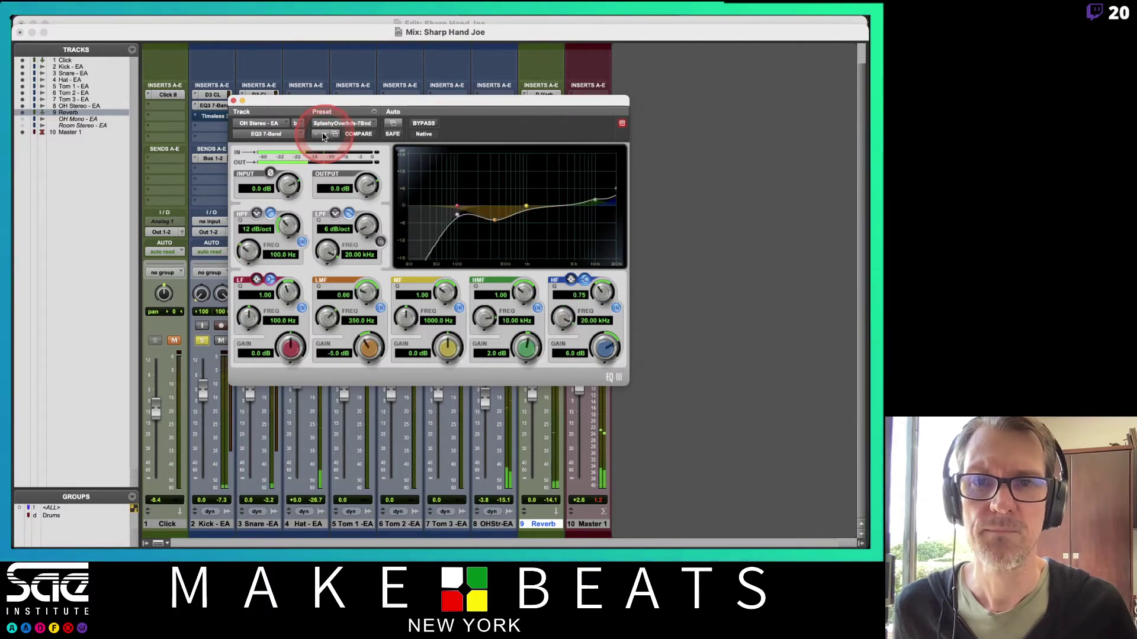
Step: Step back through the OH Stereo EQ presets, settle on the clean overheads 7-band preset and close the EQ
click(316, 134)
click(316, 134)
click(317, 134)
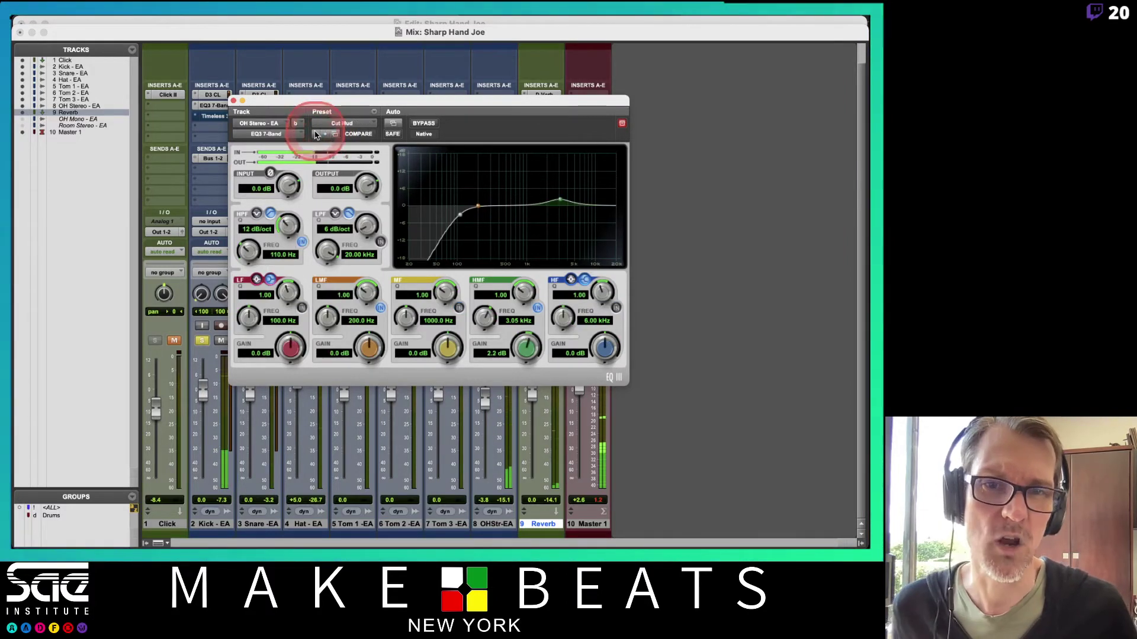
click(316, 134)
click(316, 135)
click(316, 134)
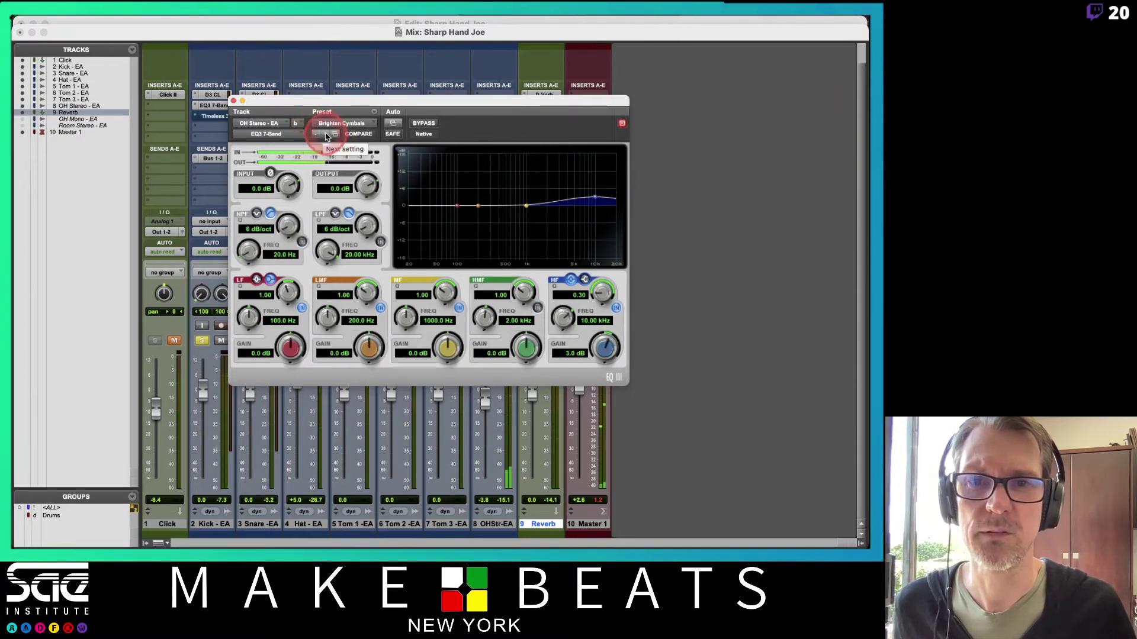
click(326, 137)
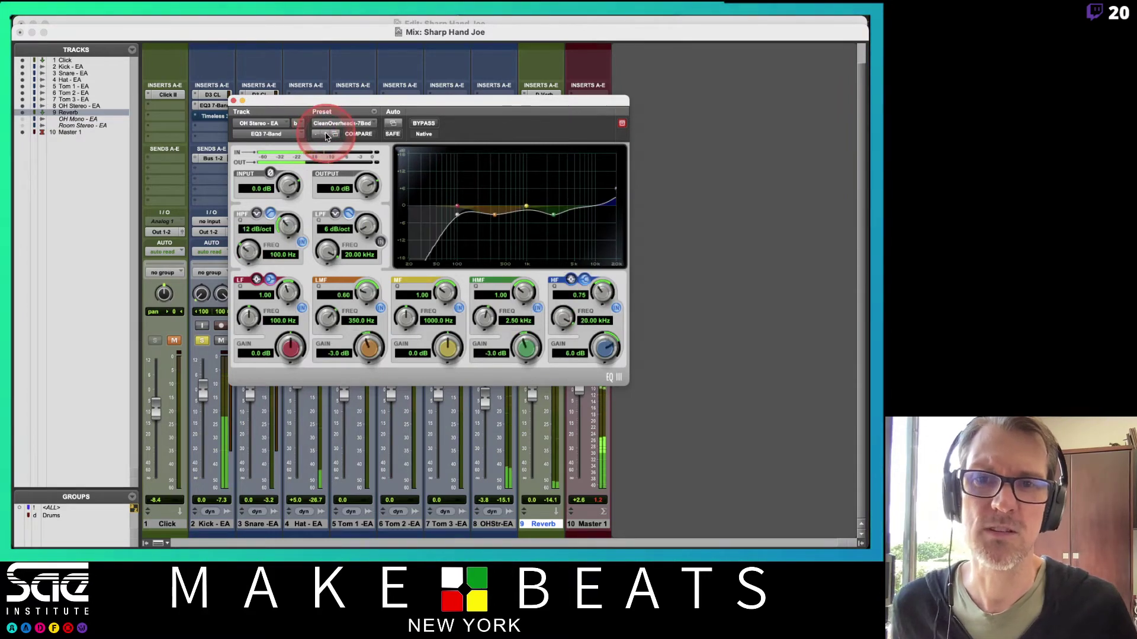
click(234, 102)
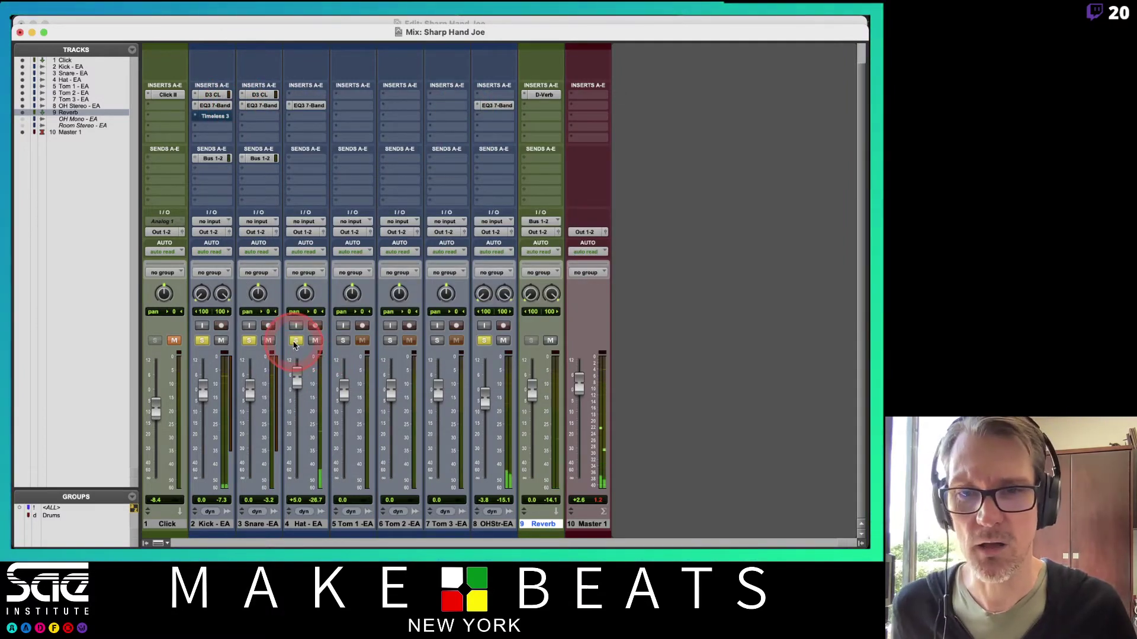
Step: Clear all track solos and lower the Hat fader to -0.4 dB
alt+click(294, 344)
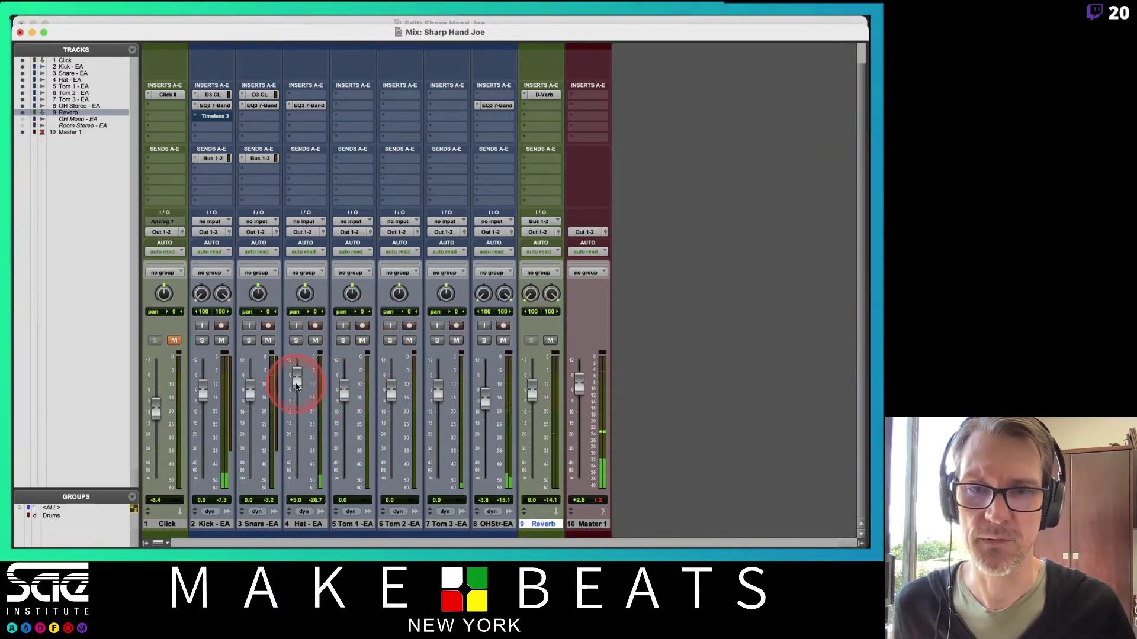
drag(297, 386, 299, 401)
key(XF86AudioLowerVolume)
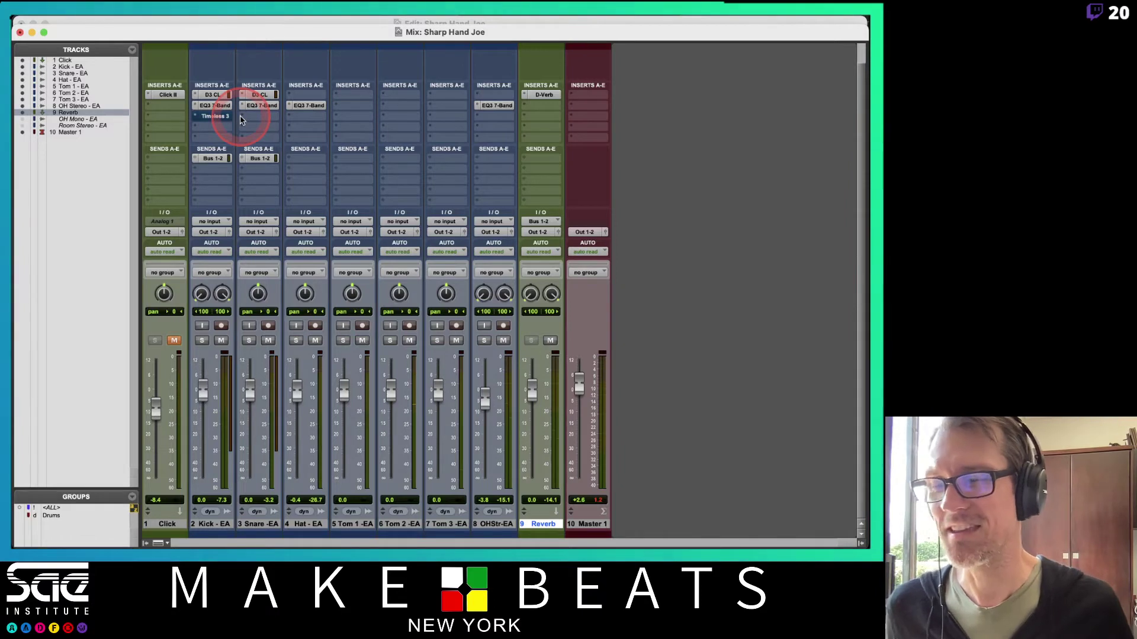
Step: Copy the snare's Bus 1-2 send to the Hat, Tom 1, Tom 2 and Tom 3 tracks
click(212, 107)
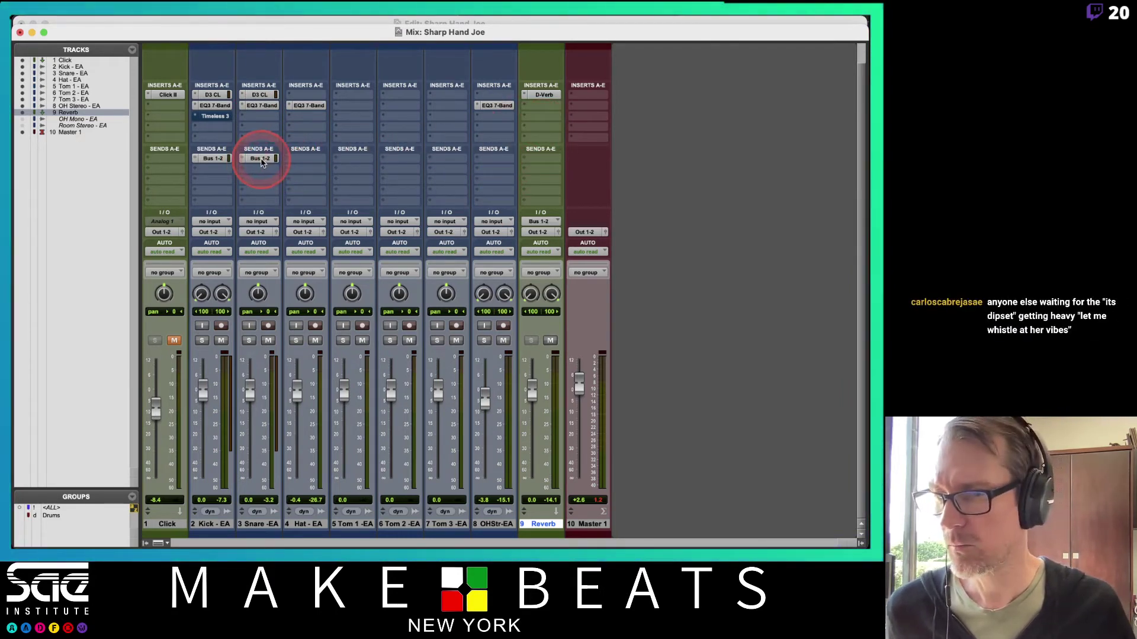
drag(262, 163, 500, 111)
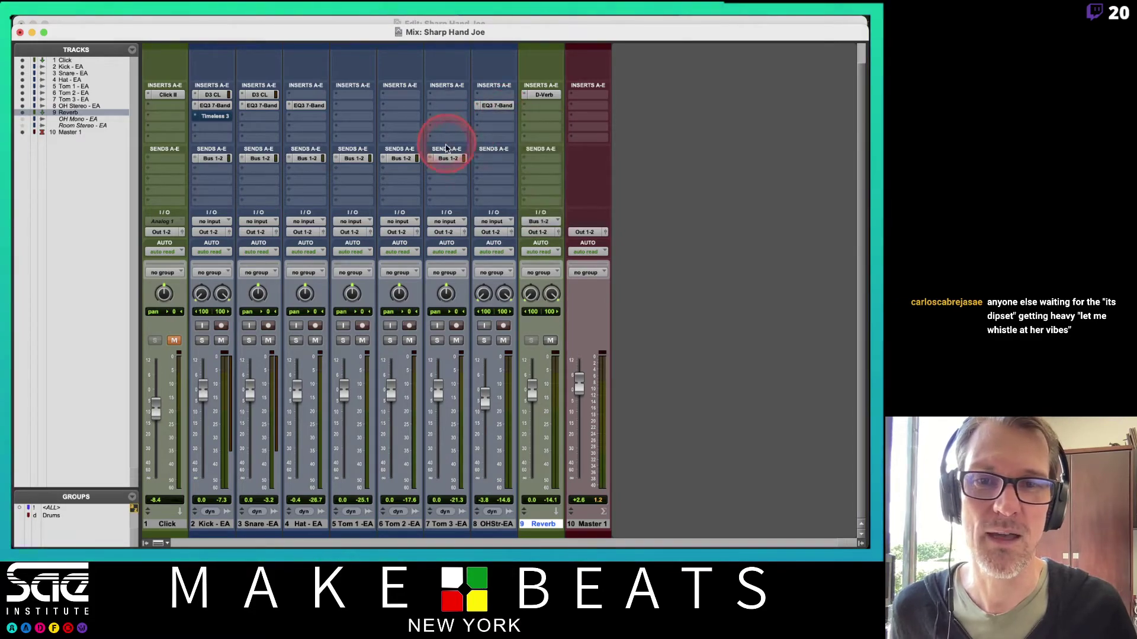
Step: Remove the Bus 1-2 sends from the three toms and copy the hat's send onto the toms and OH Stereo
click(433, 161)
click(452, 118)
click(376, 158)
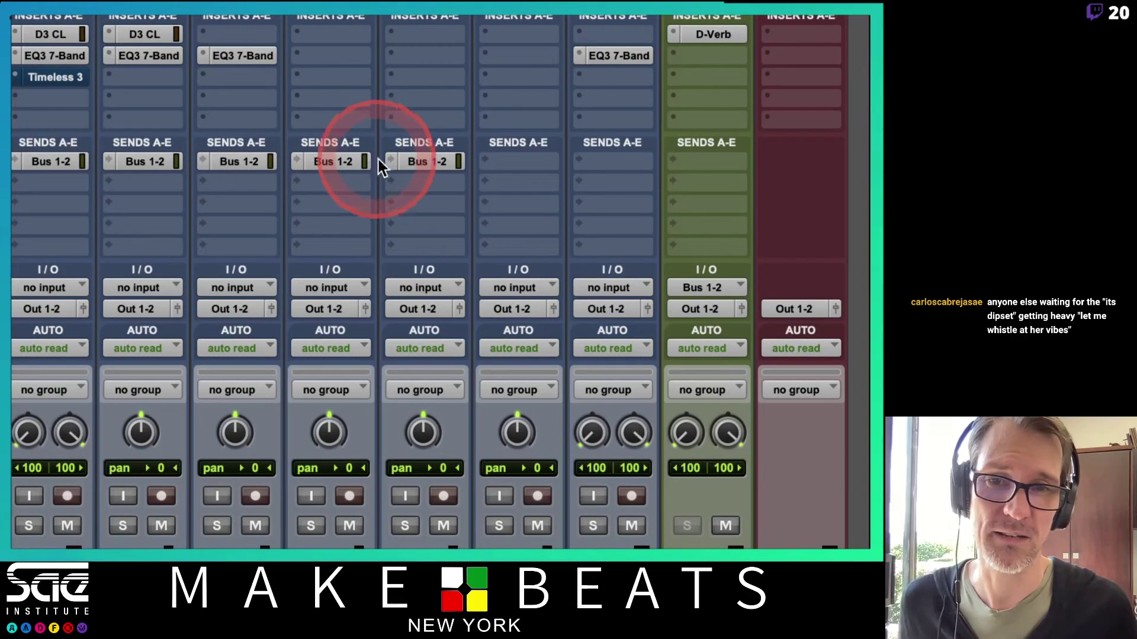
click(392, 158)
mouse_move(393, 163)
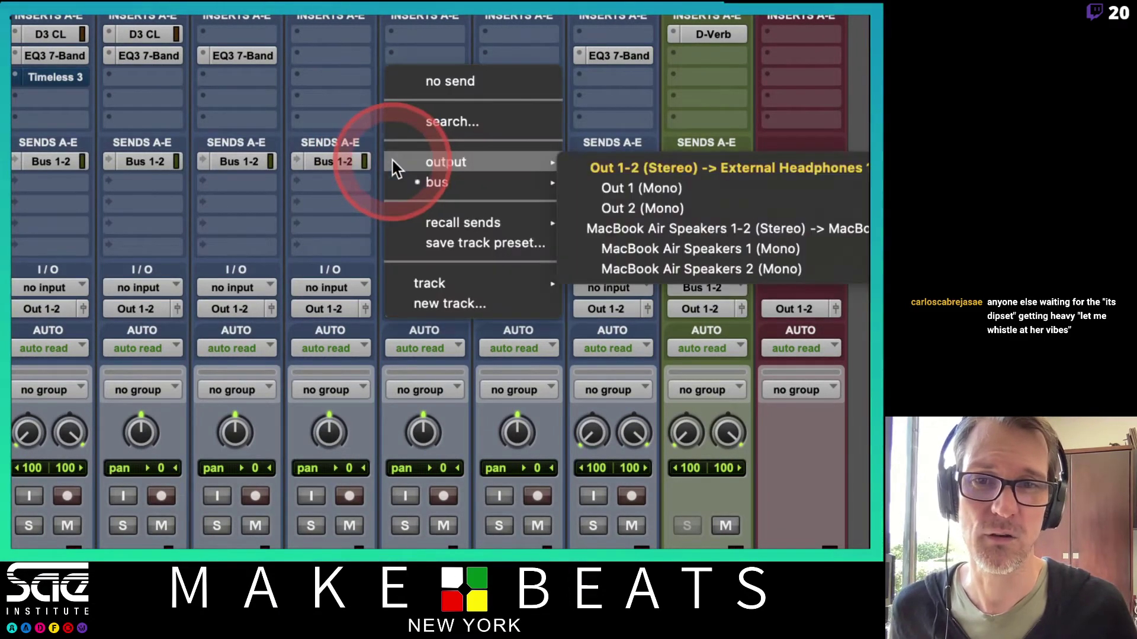
click(423, 80)
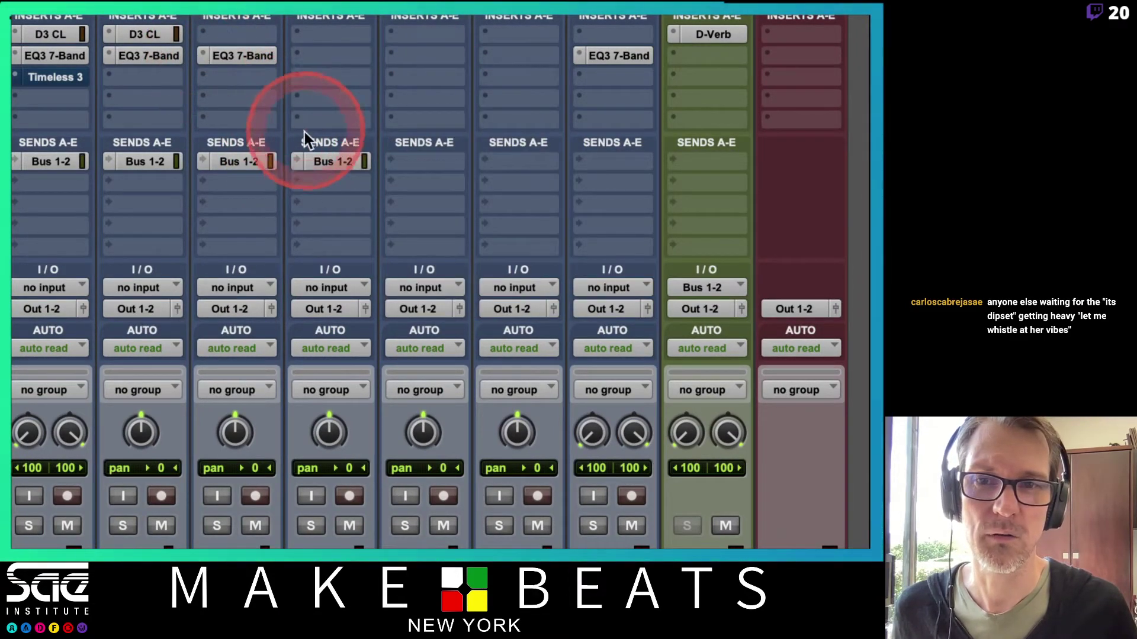
click(294, 162)
click(326, 80)
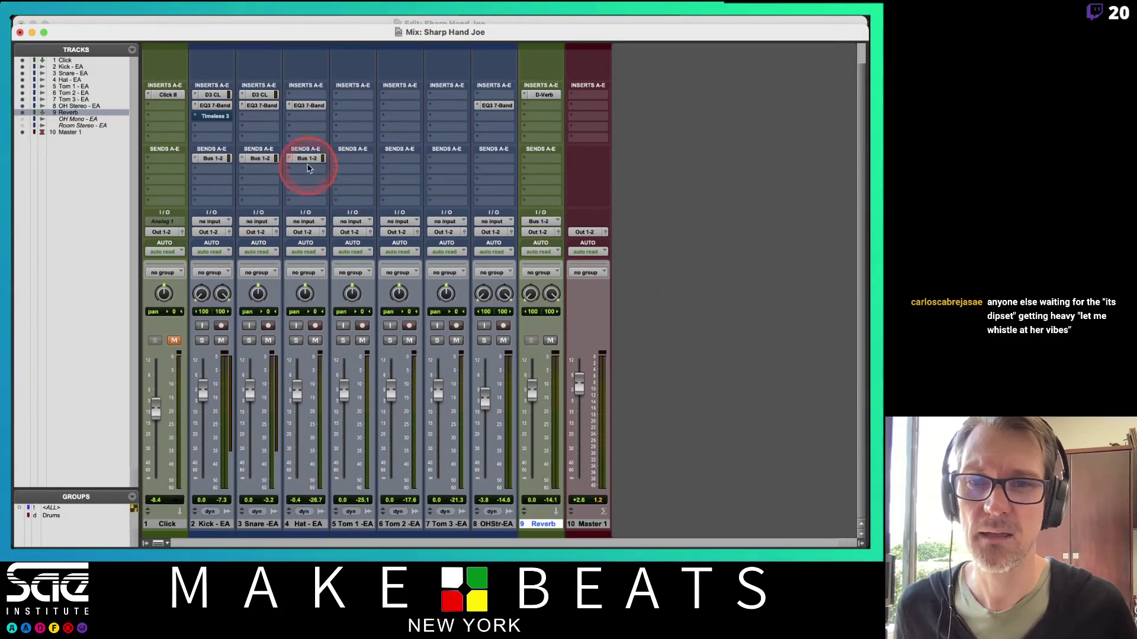
drag(306, 160, 484, 160)
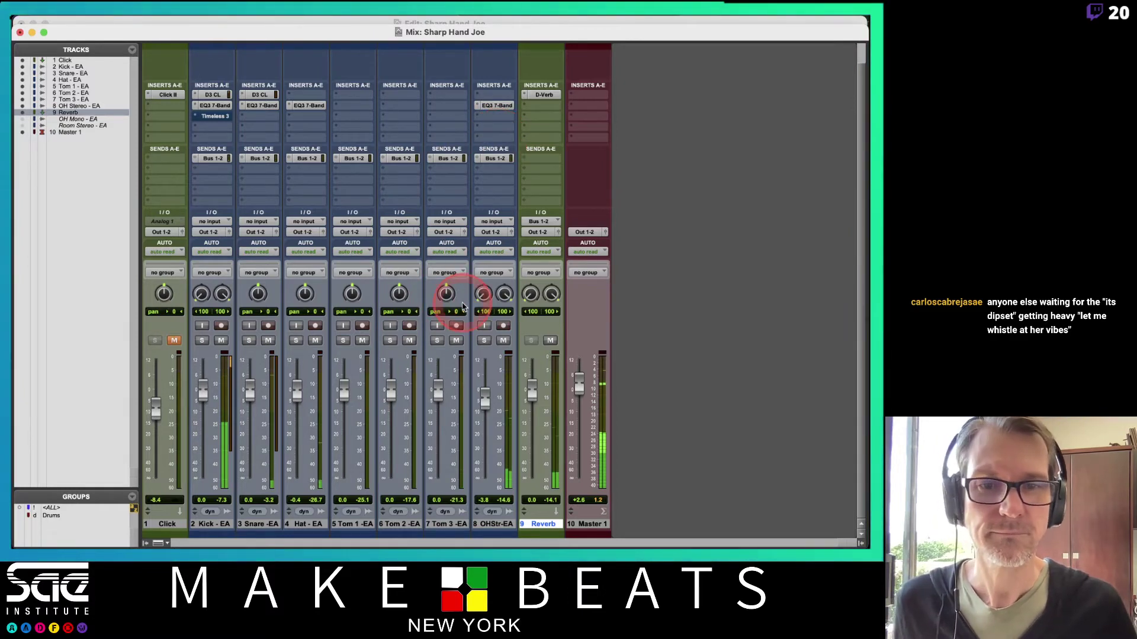
Step: Insert the Soundtoys Decapitator harmonic plug-in in the first insert slot of the Tom 1 track
click(357, 98)
mouse_move(385, 94)
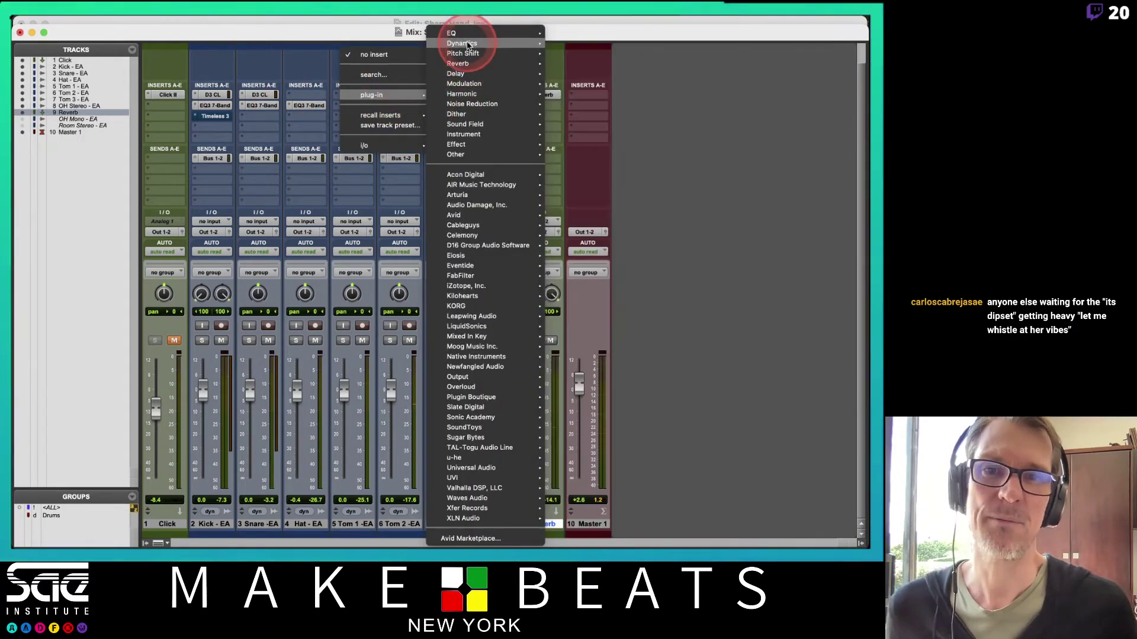
mouse_move(473, 65)
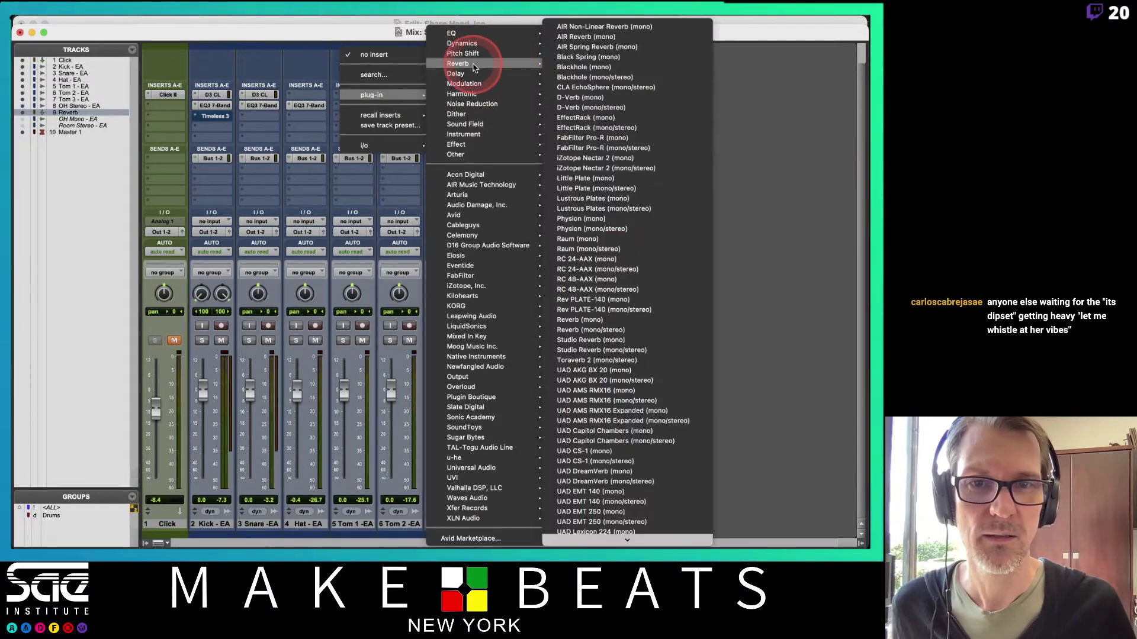
mouse_move(467, 93)
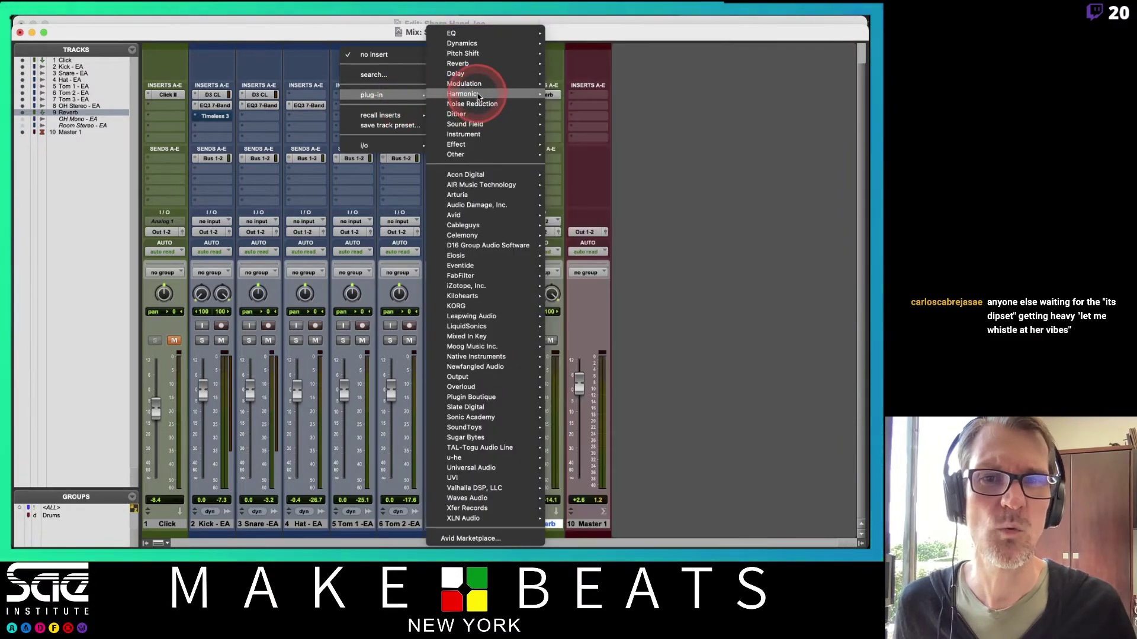
click(578, 138)
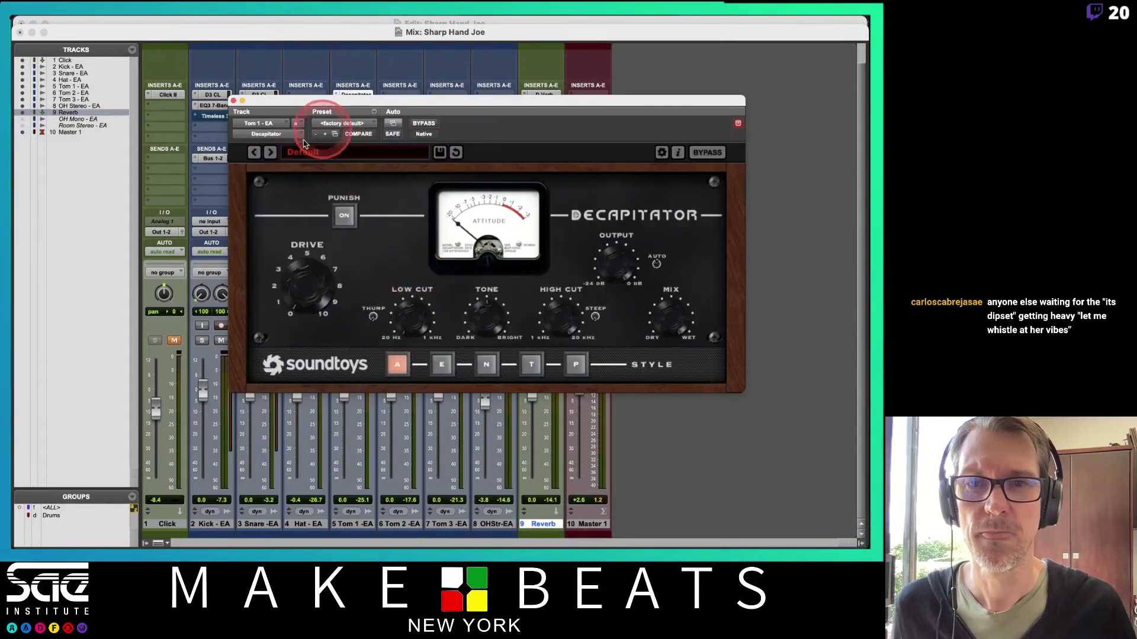
Step: Load the DrumFattener 1 drum preset in Tom 1's Decapitator and close the plug-in
click(290, 152)
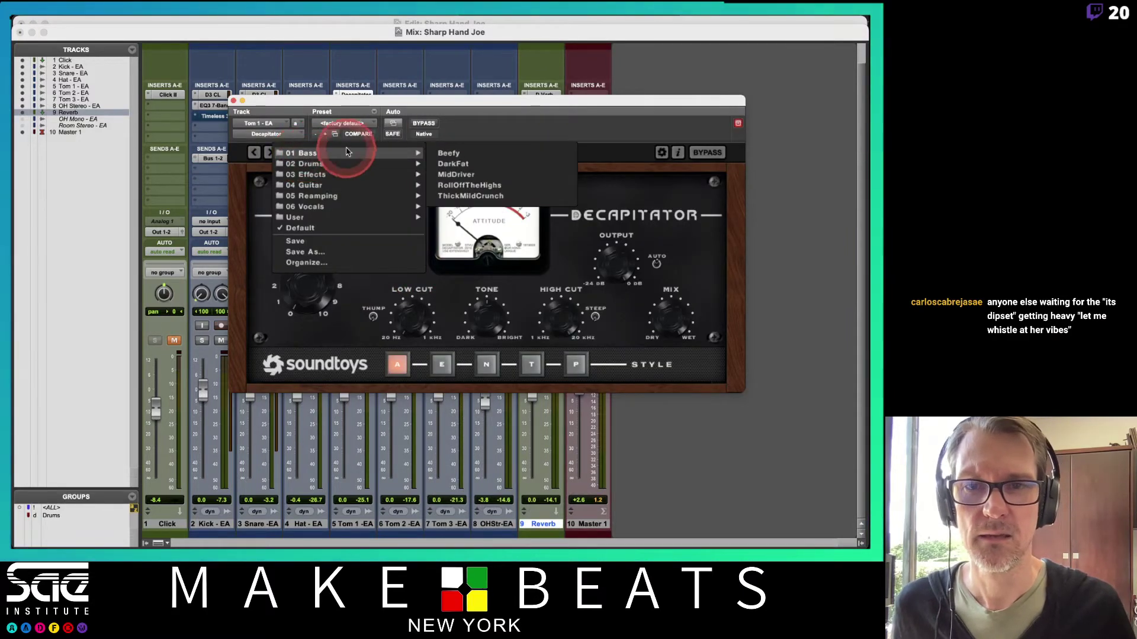
mouse_move(346, 169)
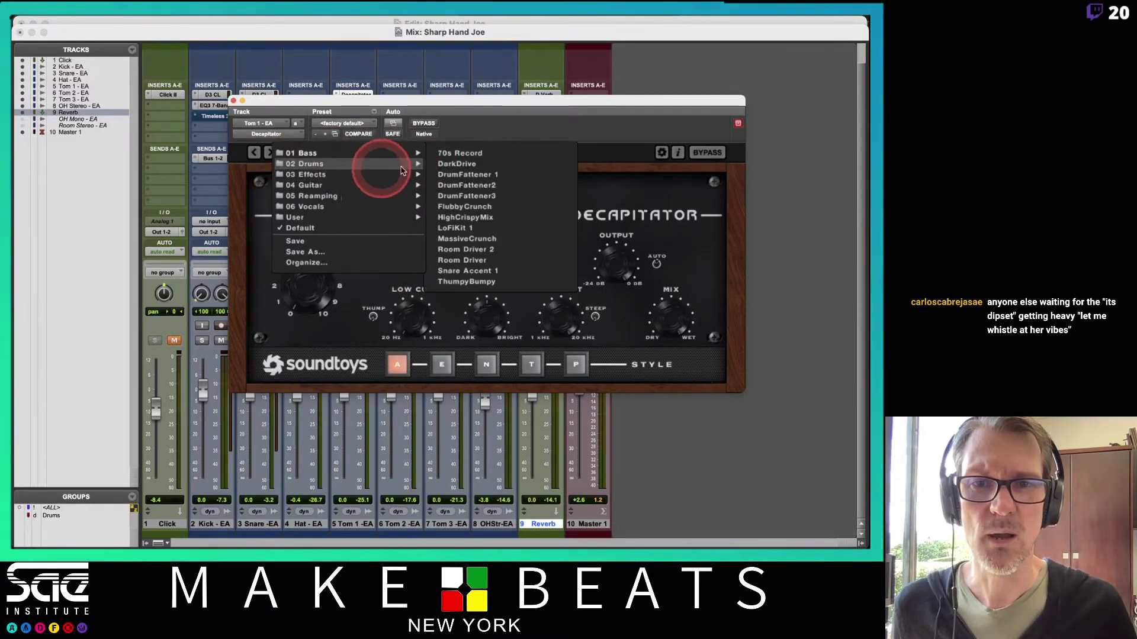
click(471, 175)
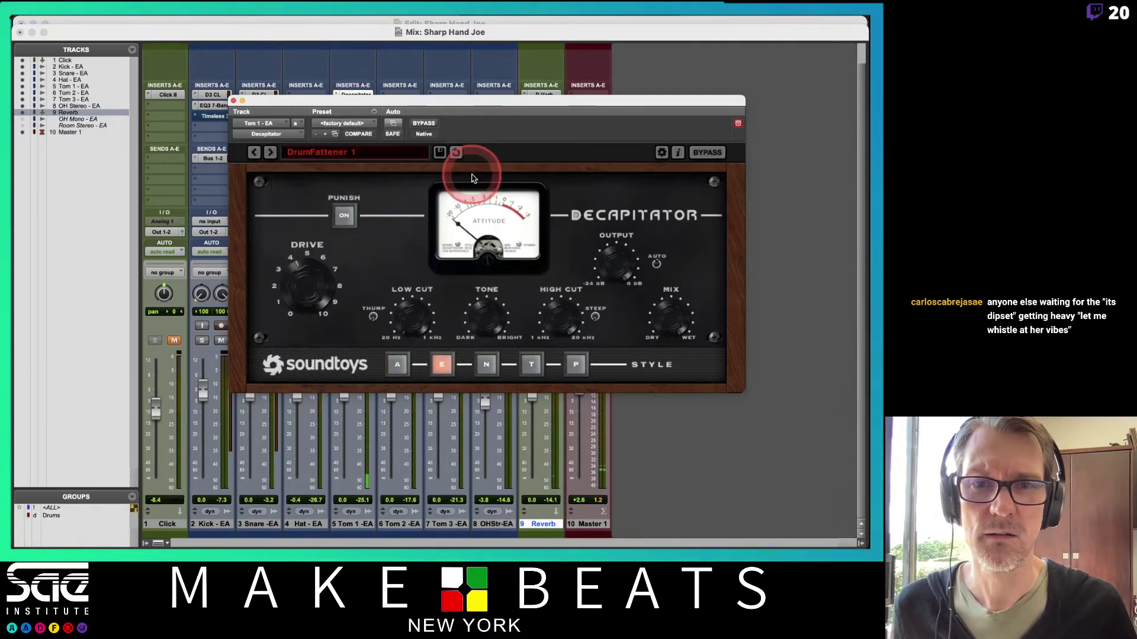
click(234, 101)
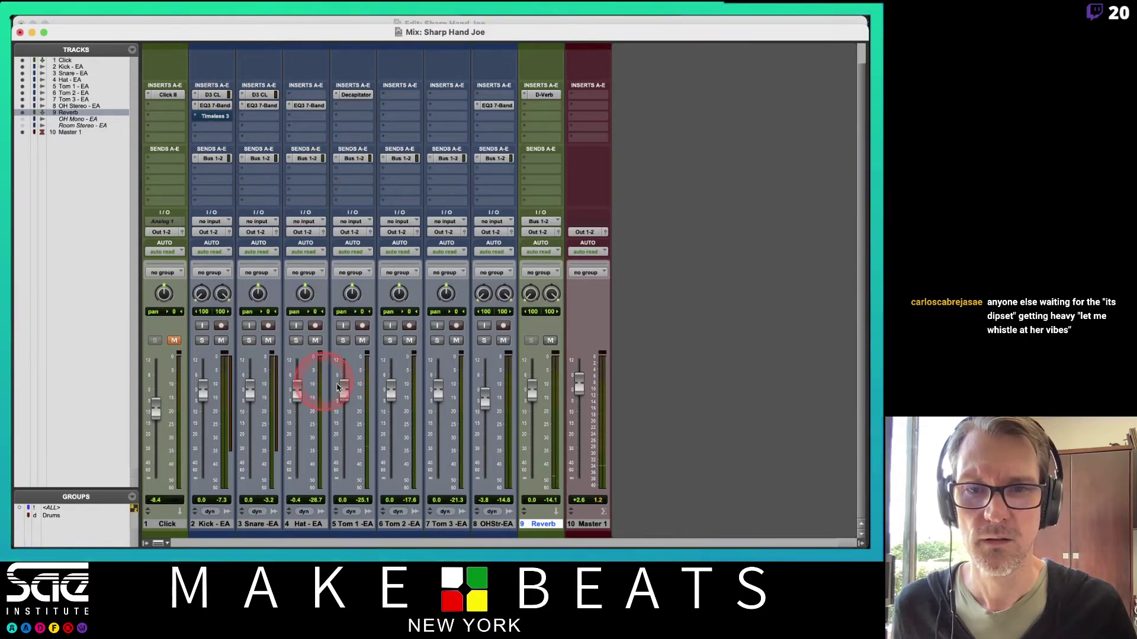
Step: Lower the Tom 1 fader to -7.5 dB and copy its Decapitator insert to Tom 2 and Tom 3
drag(347, 413, 347, 414)
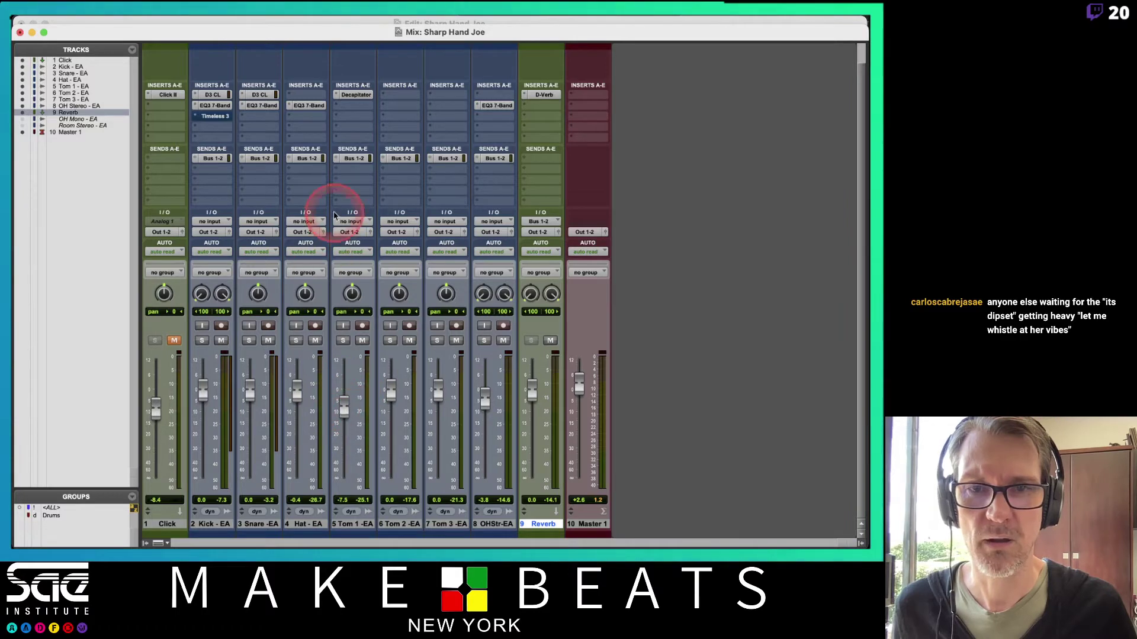
click(401, 96)
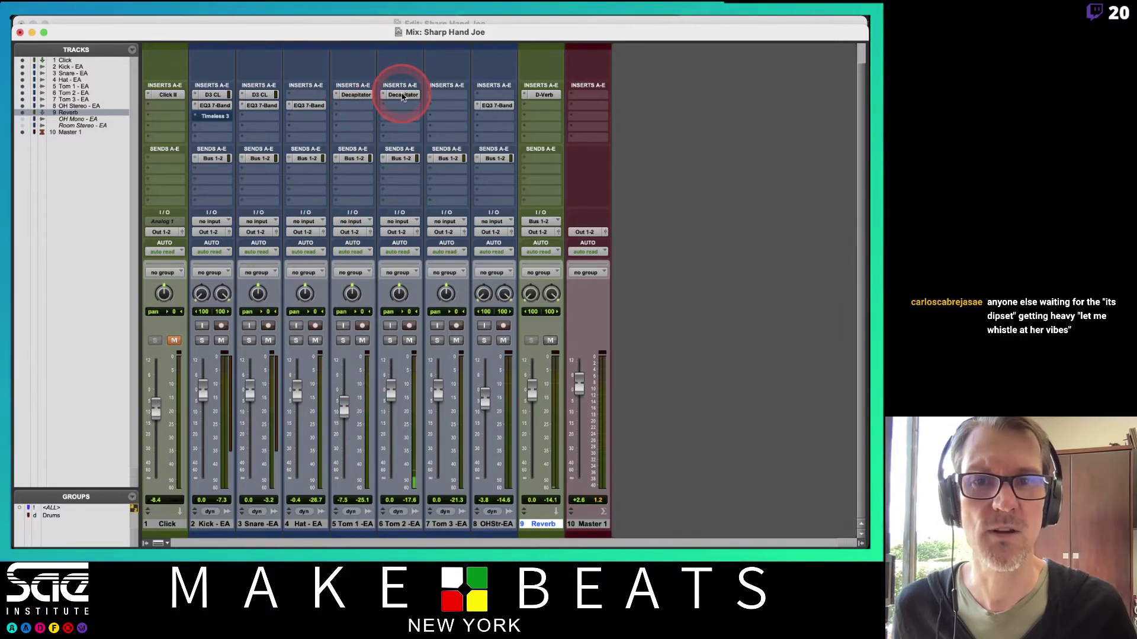
drag(402, 96, 445, 95)
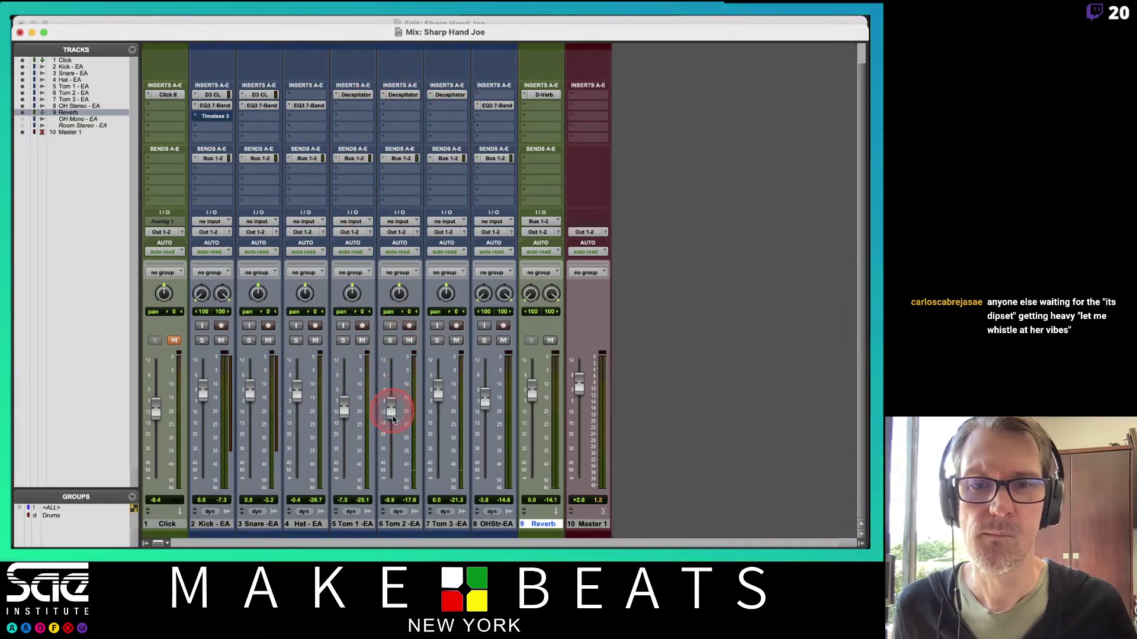
Step: Balance the tom faders with Tom 1 at -2.2 dB, Tom 2 at -3.3 dB and Tom 3 at -4.6 dB
mouse_move(445, 389)
mouse_down()
mouse_move(439, 413)
mouse_move(343, 405)
mouse_move(437, 402)
mouse_up()
click(335, 411)
click(438, 410)
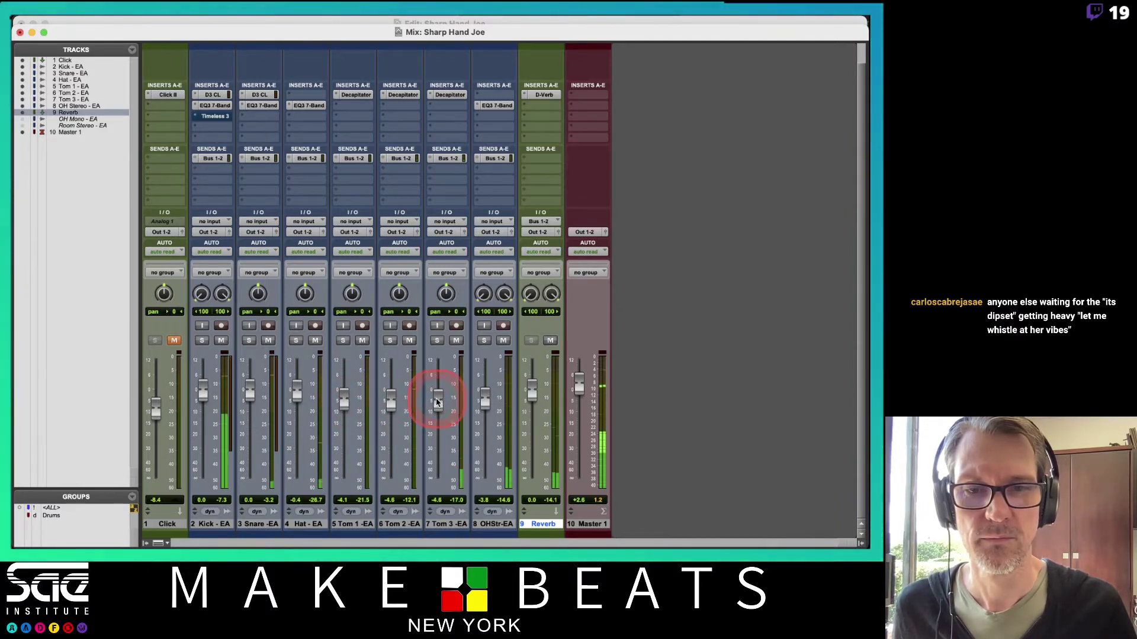
drag(345, 400, 388, 403)
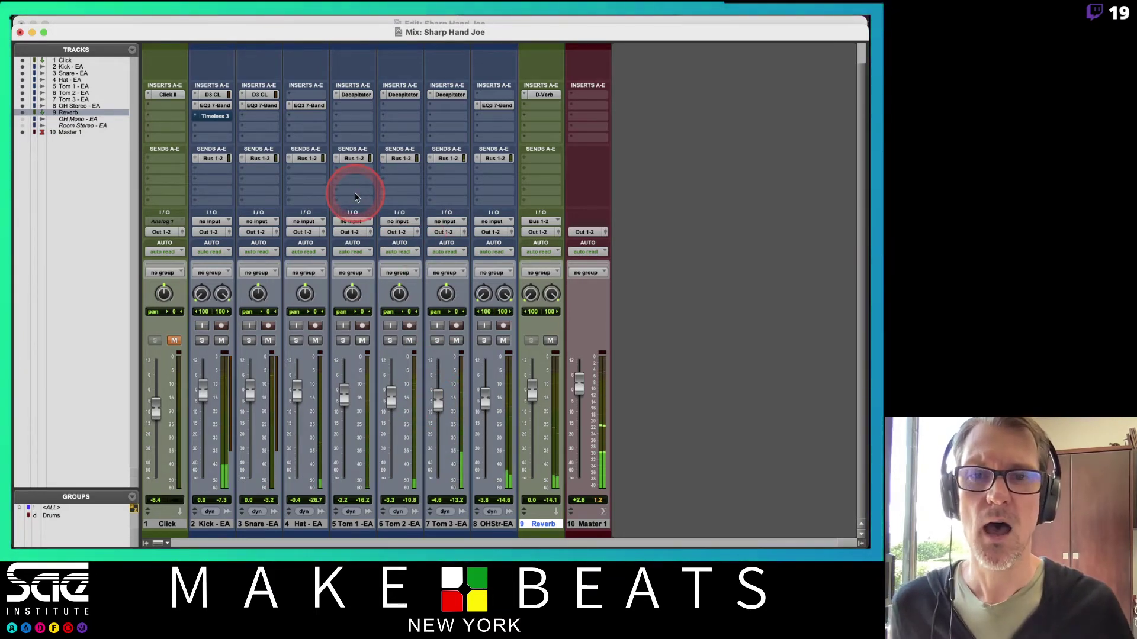
Step: Lower the toms' Bus 1-2 reverb sends, setting Tom 1 to -11.0 dB and reducing Tom 2 and Tom 3 as well
click(354, 158)
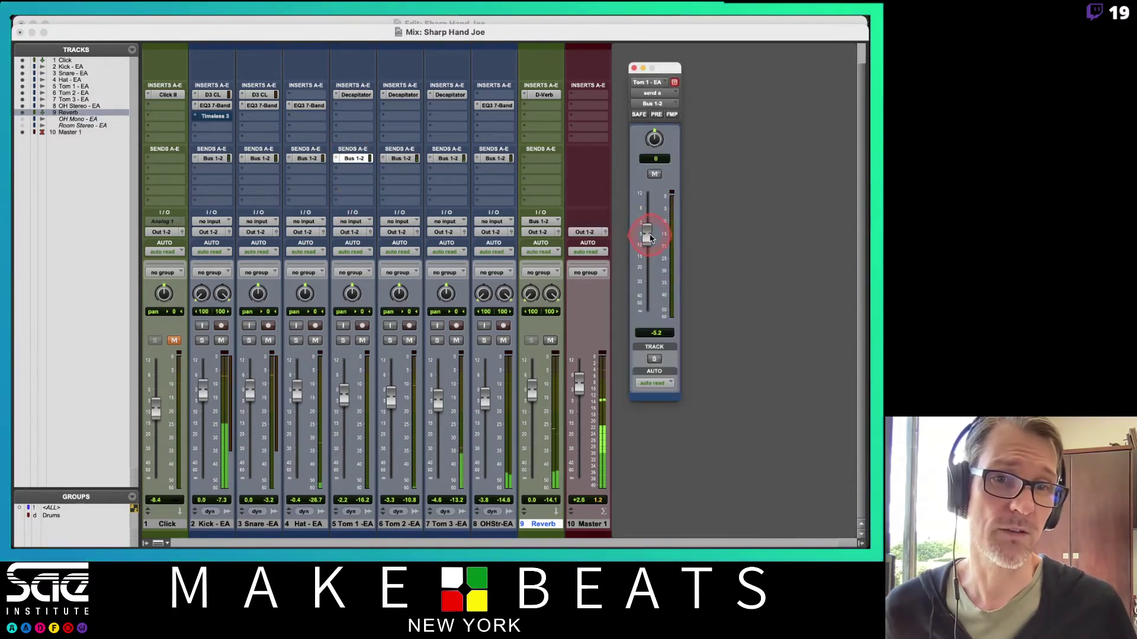
drag(650, 248, 648, 239)
click(401, 159)
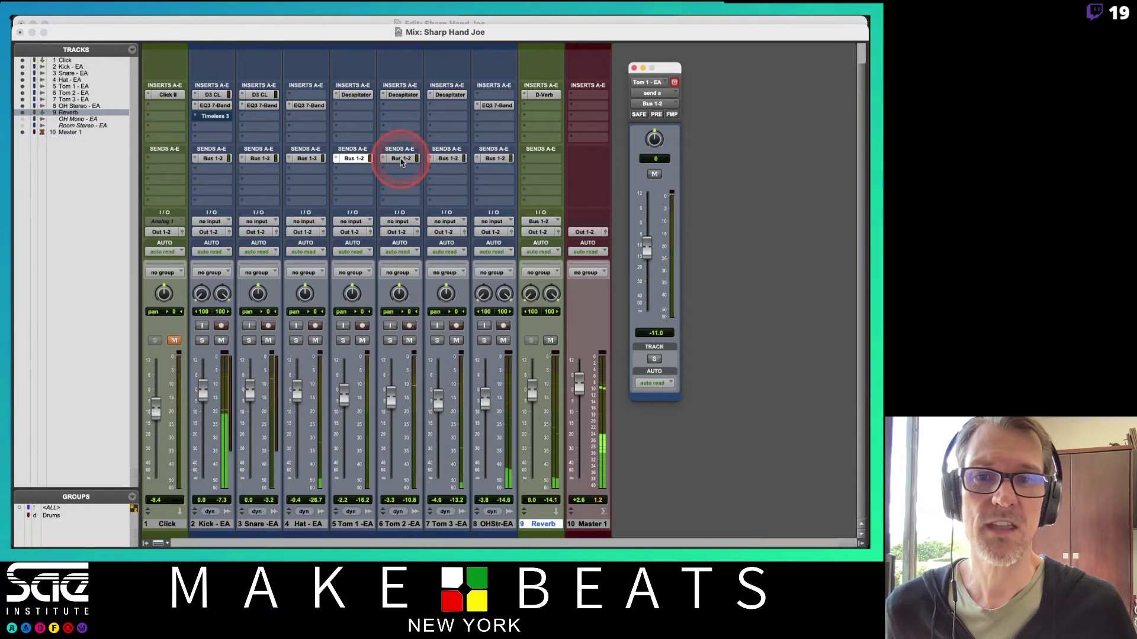
click(647, 233)
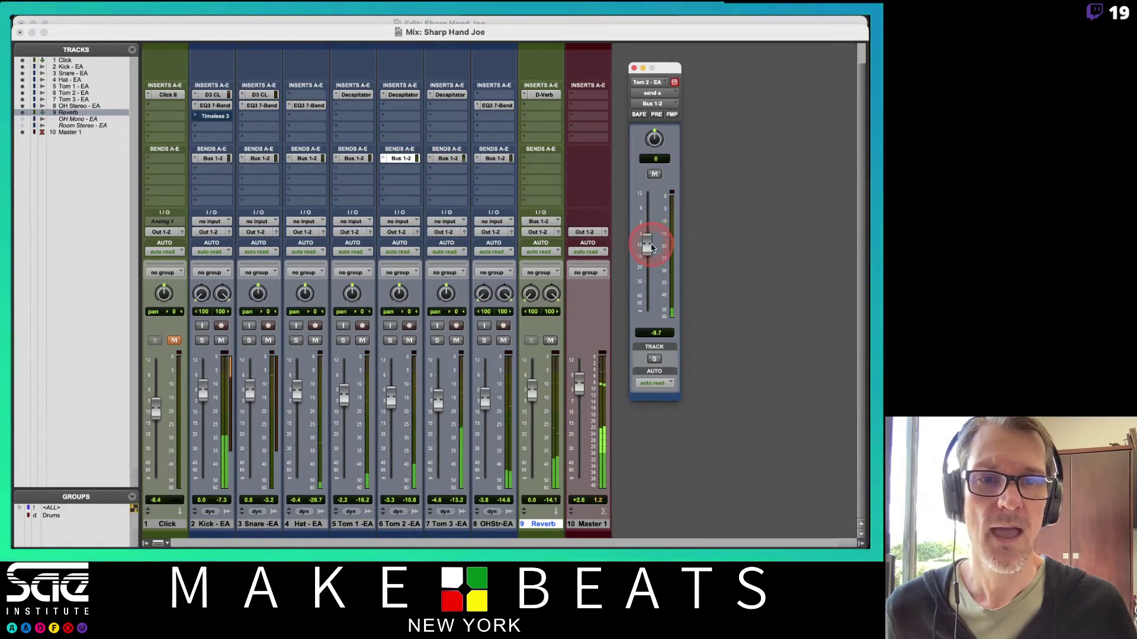
mouse_move(649, 247)
mouse_down()
mouse_move(645, 231)
mouse_move(649, 256)
mouse_up()
click(449, 158)
click(659, 235)
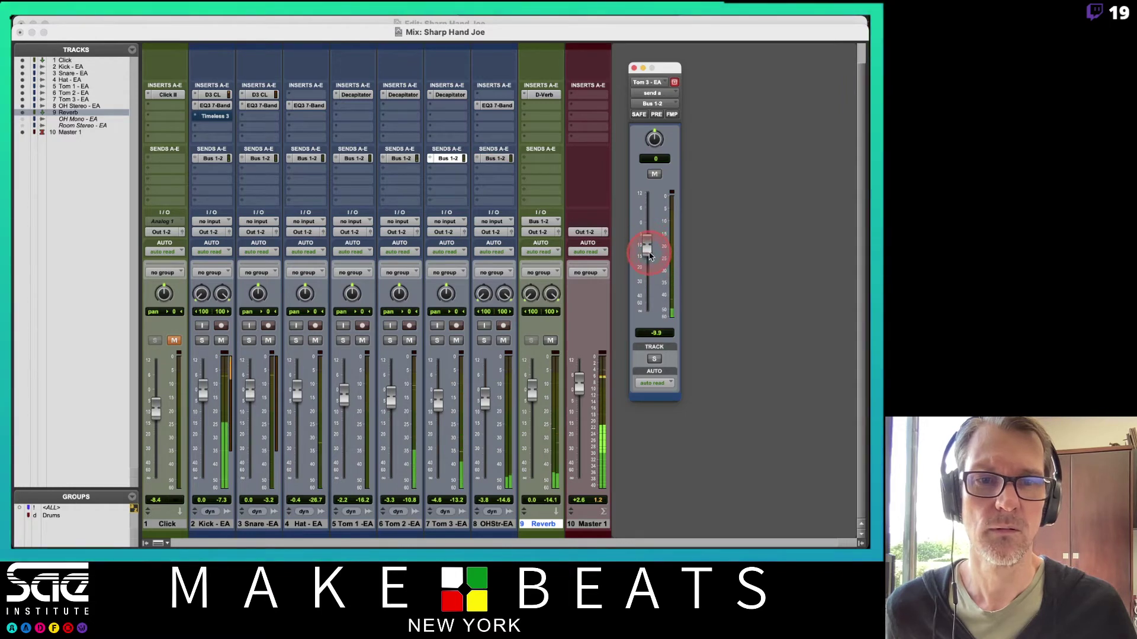
Step: Raise the OH Stereo track's Bus 1-2 reverb send to -0.4 dB
click(495, 159)
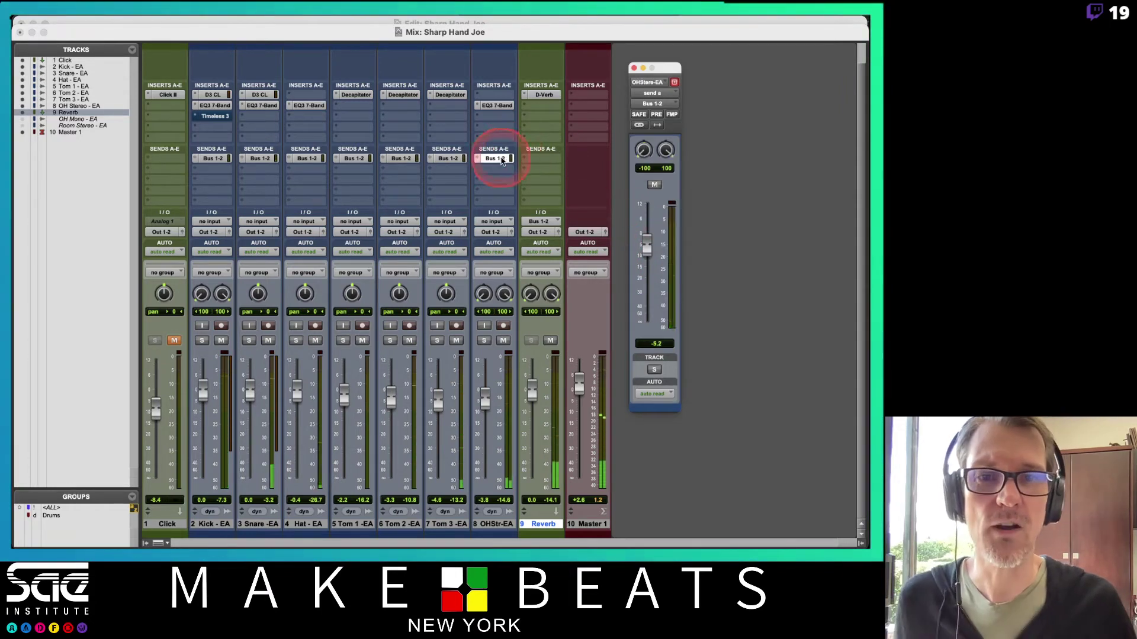
drag(647, 247, 651, 232)
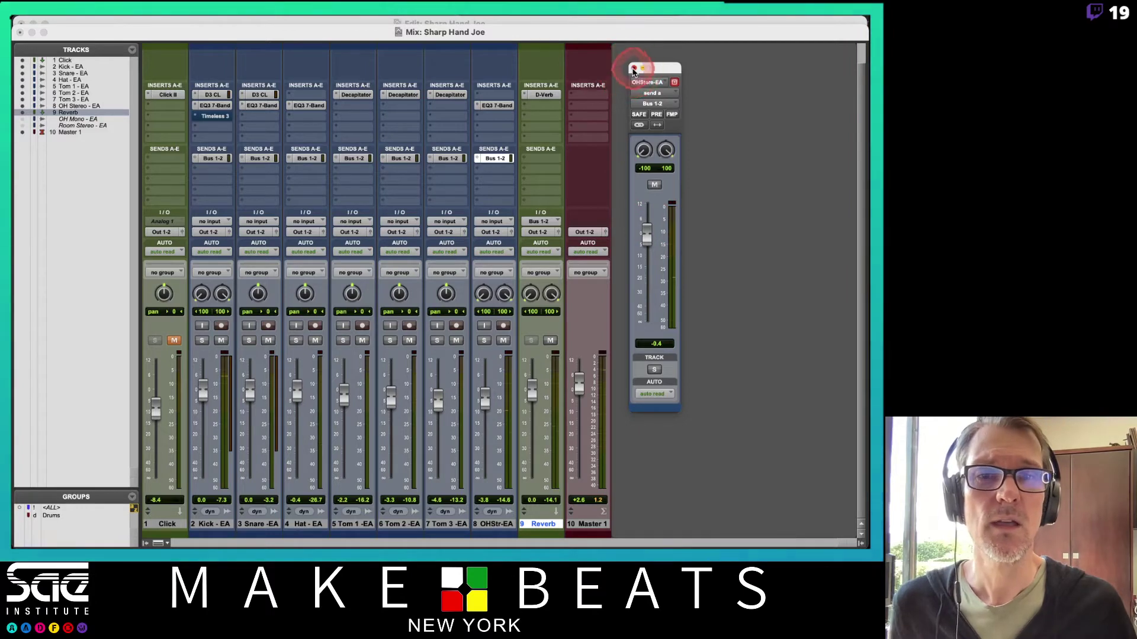
Step: Close the OH Stereo send window and expand the Send A controls on all mixer channels
click(633, 70)
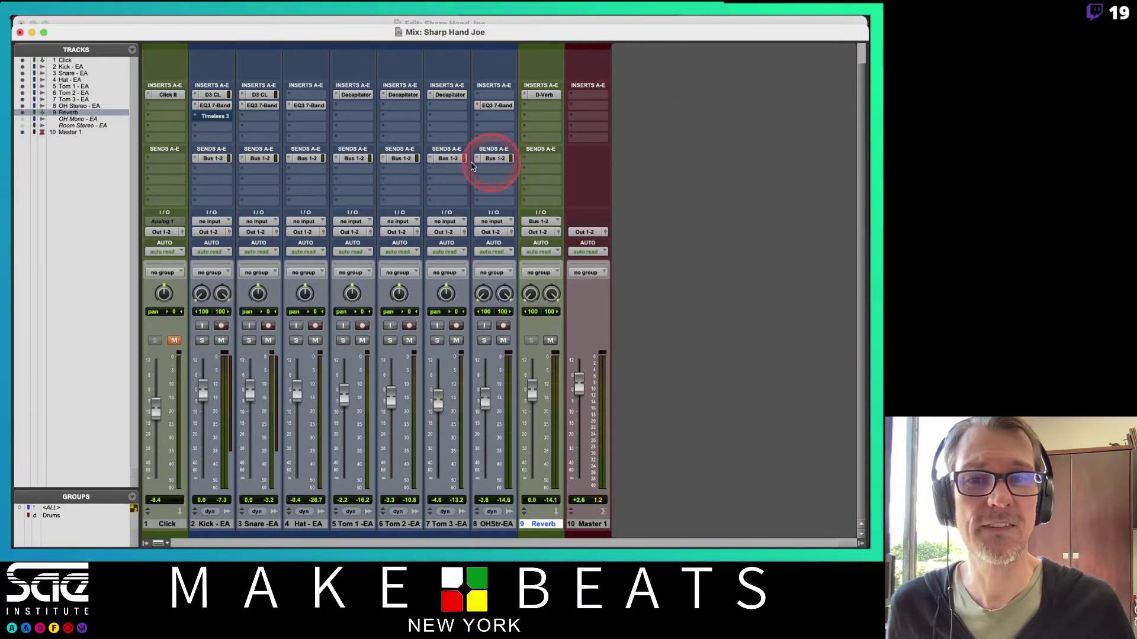
mouse_move(262, 18)
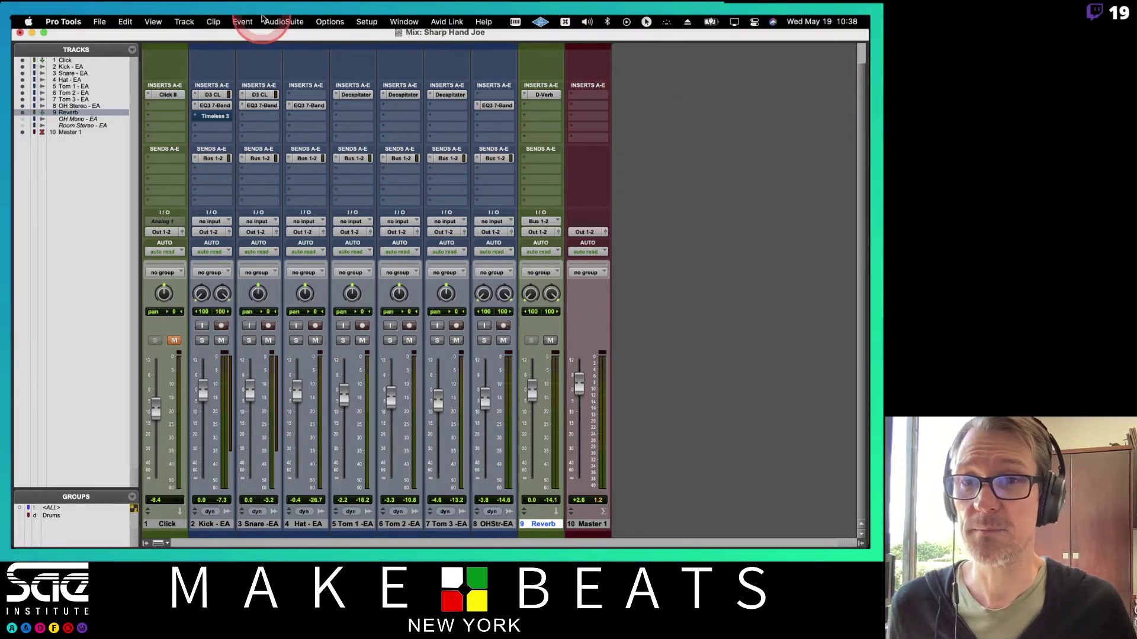
click(153, 21)
mouse_move(192, 18)
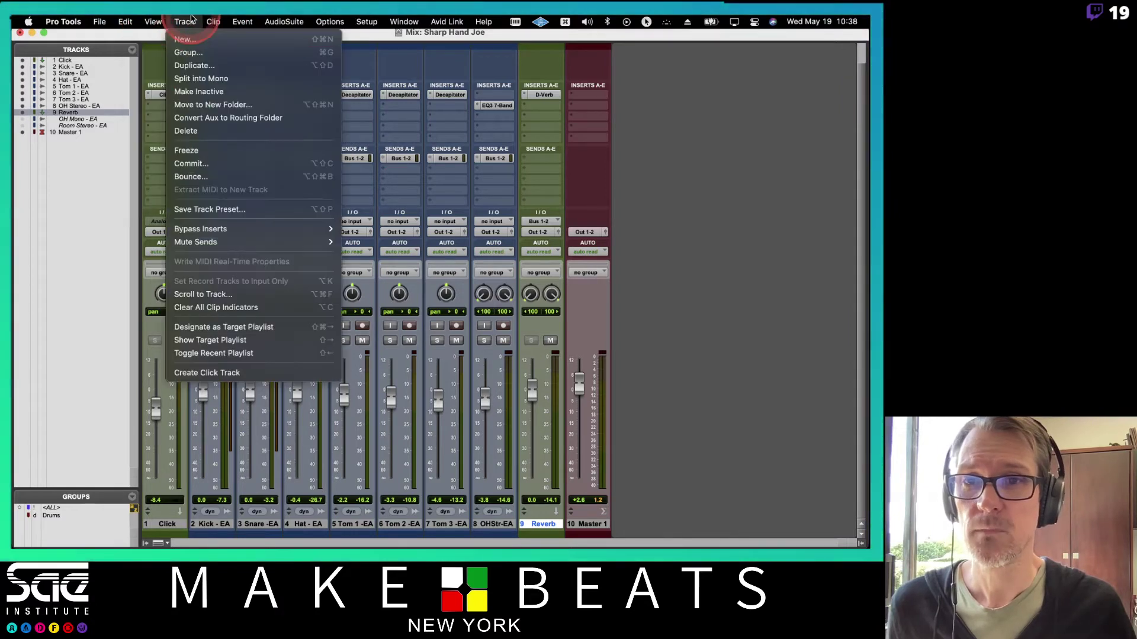
mouse_move(153, 22)
mouse_move(163, 45)
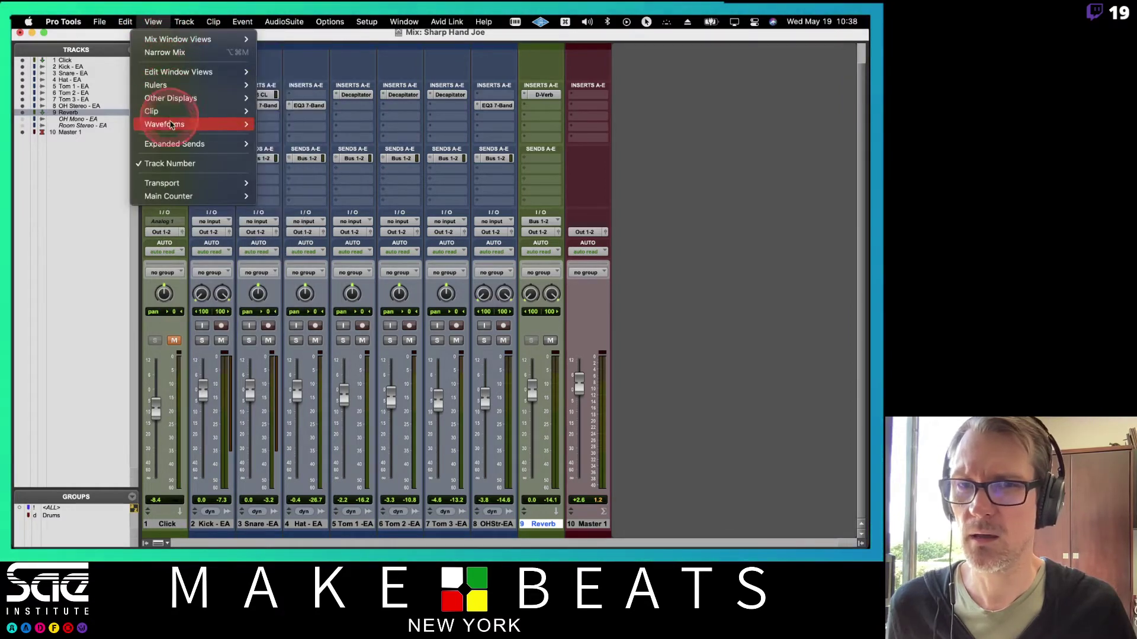
mouse_move(171, 143)
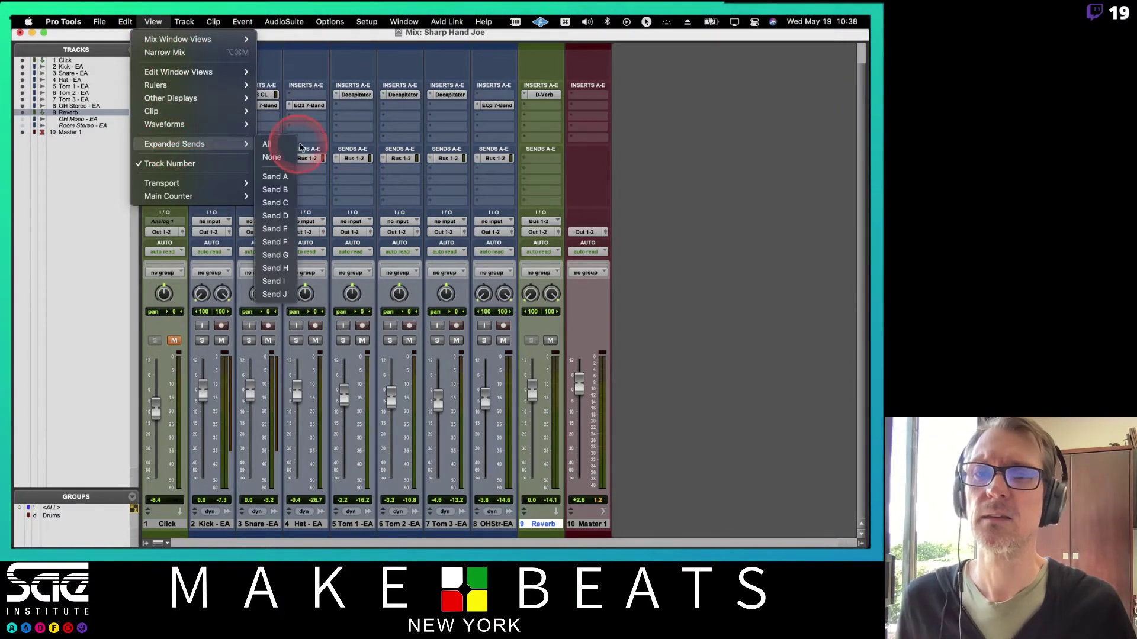
click(276, 177)
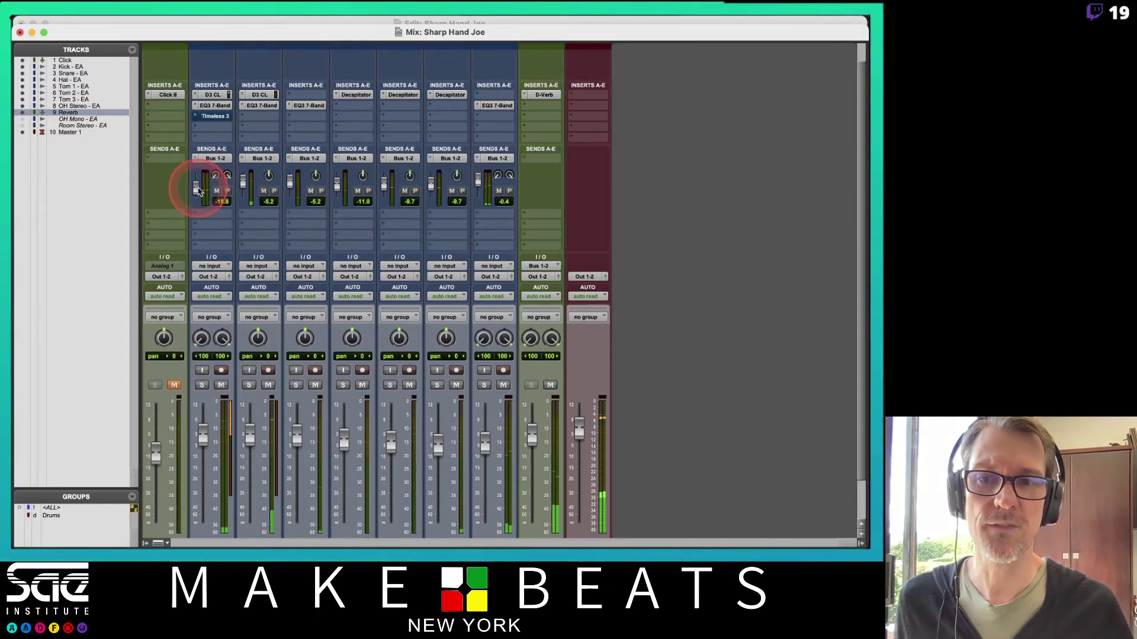
Step: Reduce the Kick track's Bus 1-2 reverb send to -26.4 dB and lower the Reverb track's fader to about -6.5 dB
drag(199, 190, 197, 207)
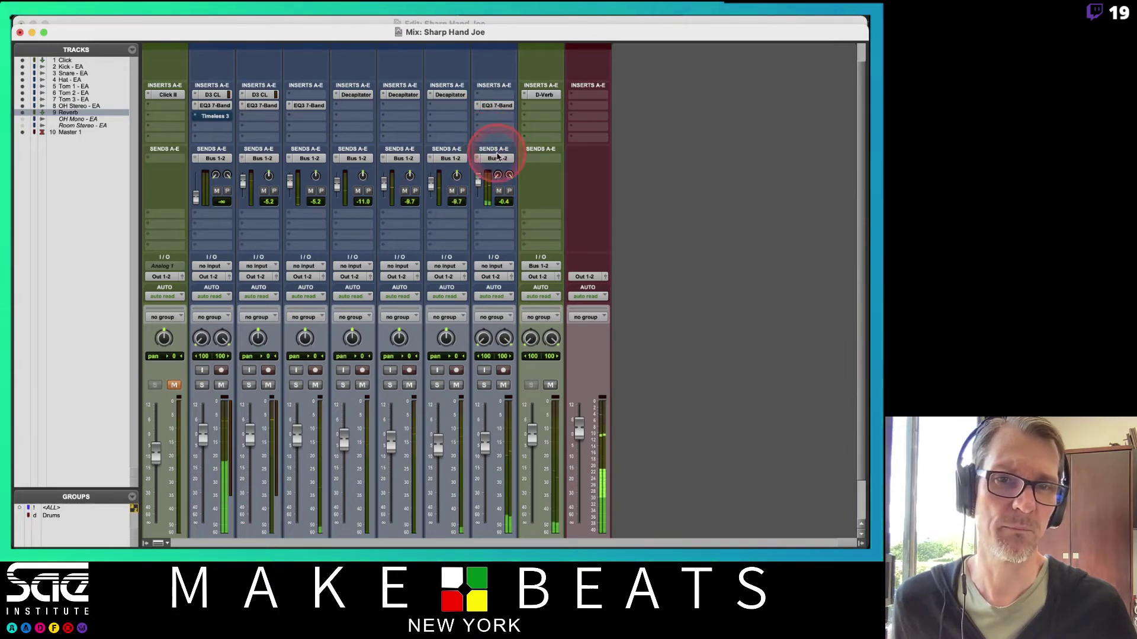
drag(196, 199, 195, 182)
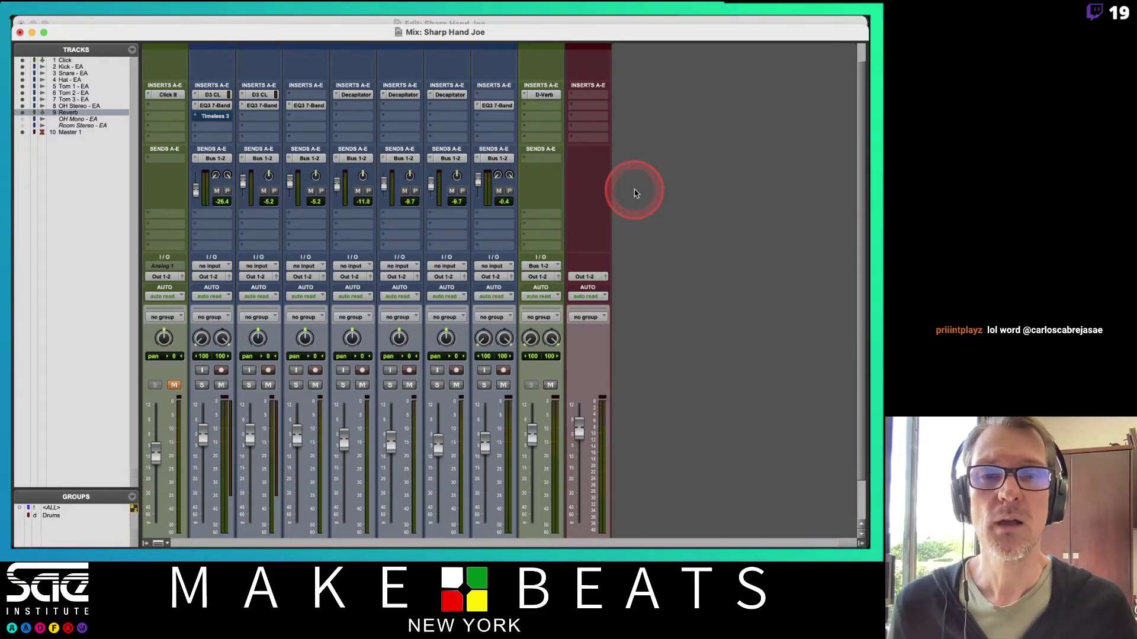
scroll(635, 193, down, 2)
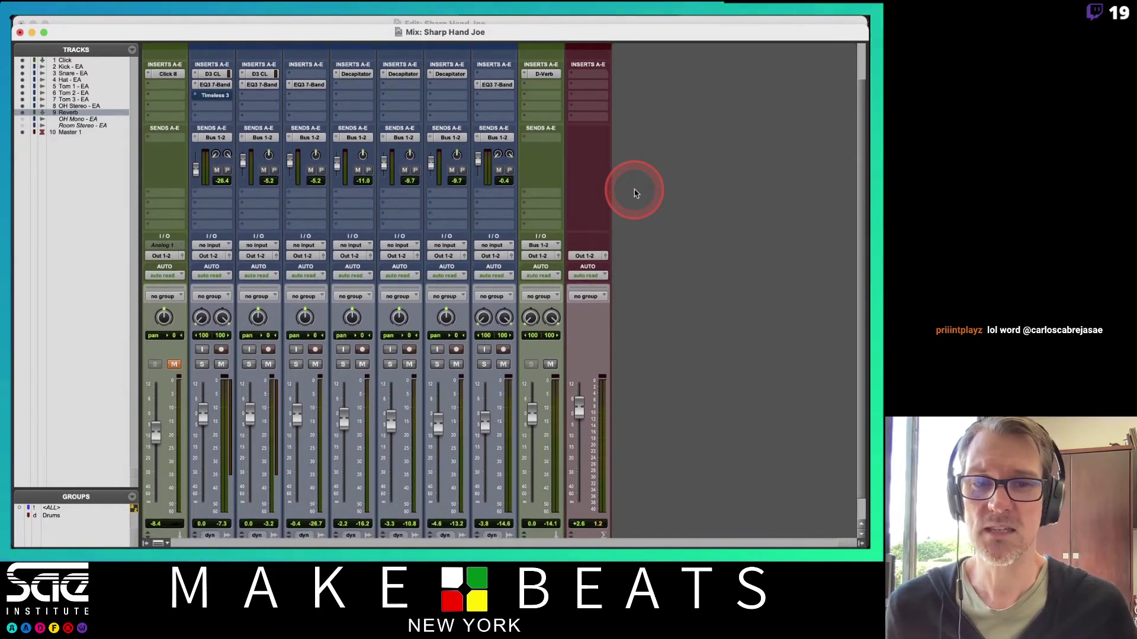
scroll(635, 193, down, 2)
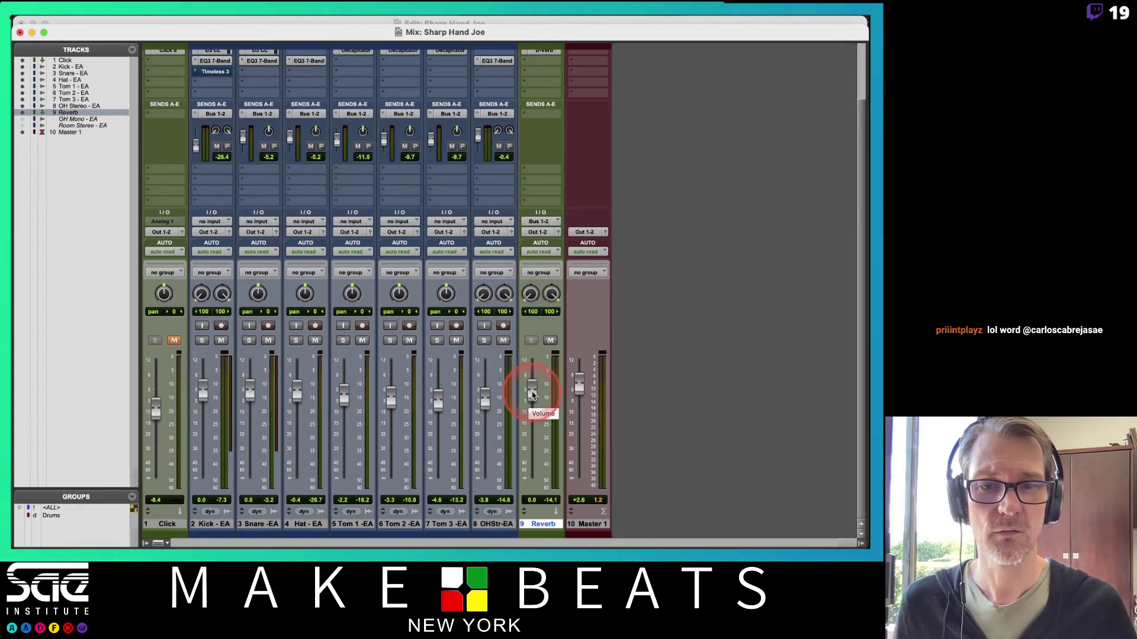
drag(532, 393, 535, 407)
Step: Copy Tom 1's Decapitator insert to the Snare track ahead of its EQ and lower the Snare fader to -8.1 dB
scroll(535, 338, up, 3)
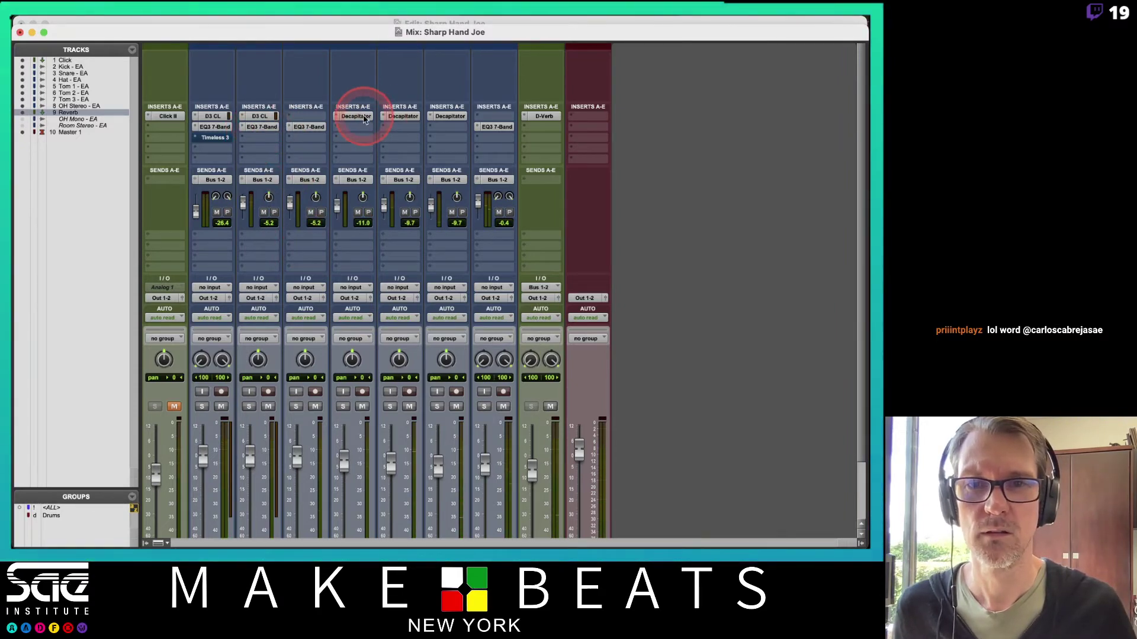
drag(361, 118, 265, 138)
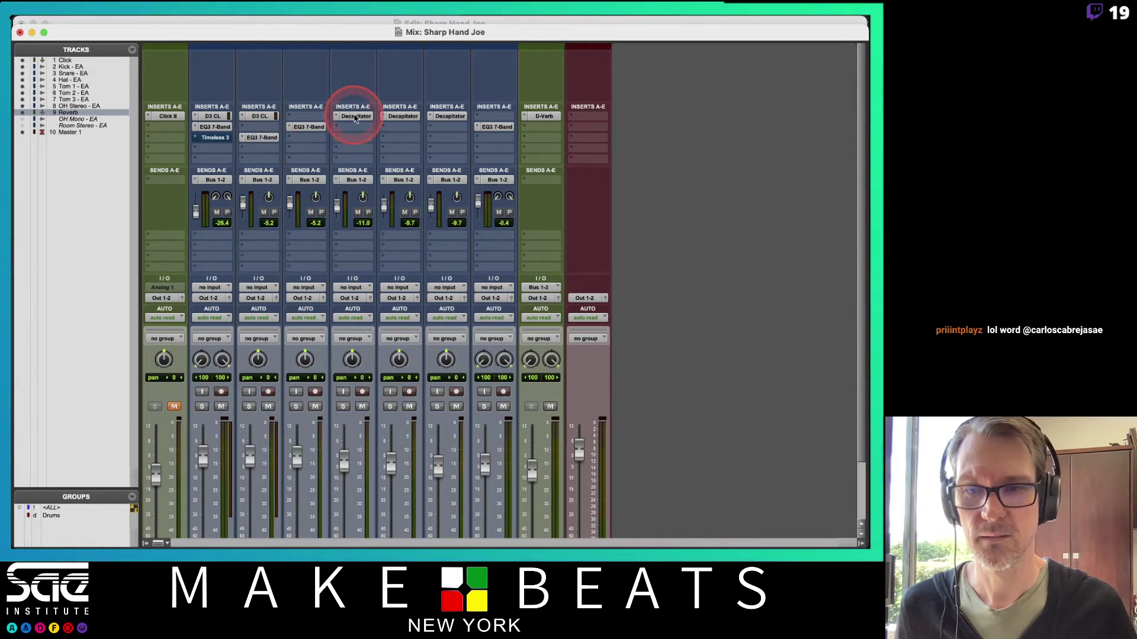
drag(355, 118, 262, 127)
drag(249, 457, 251, 472)
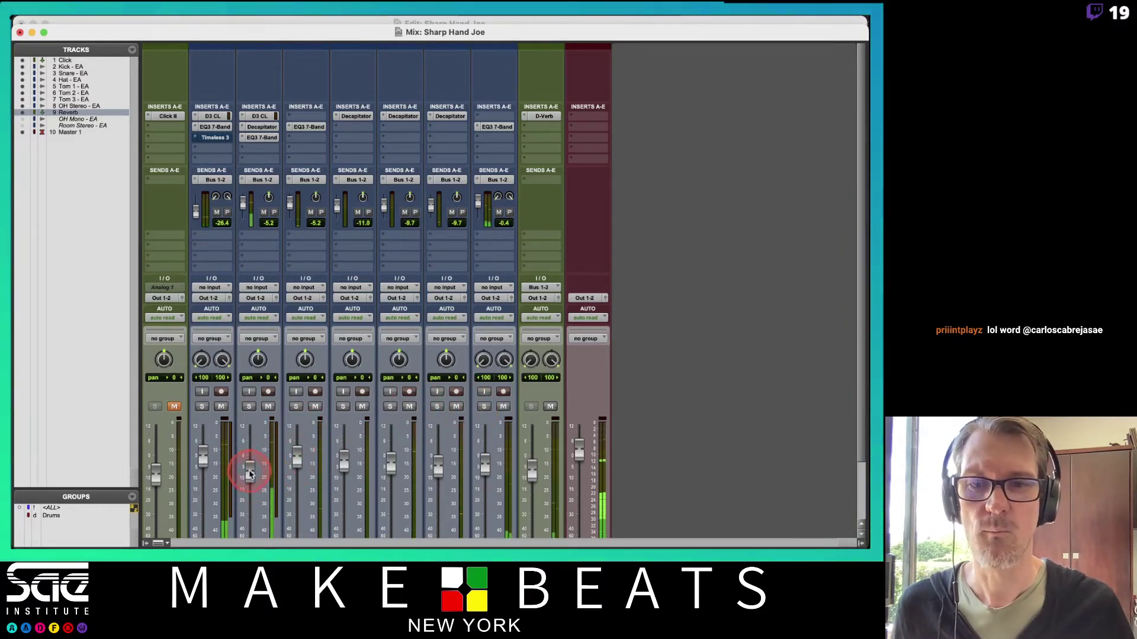
Step: Pull the Reverb track's fader fully down to compare the dry drums and bring it back up to about -4.6 dB
scroll(627, 323, down, 3)
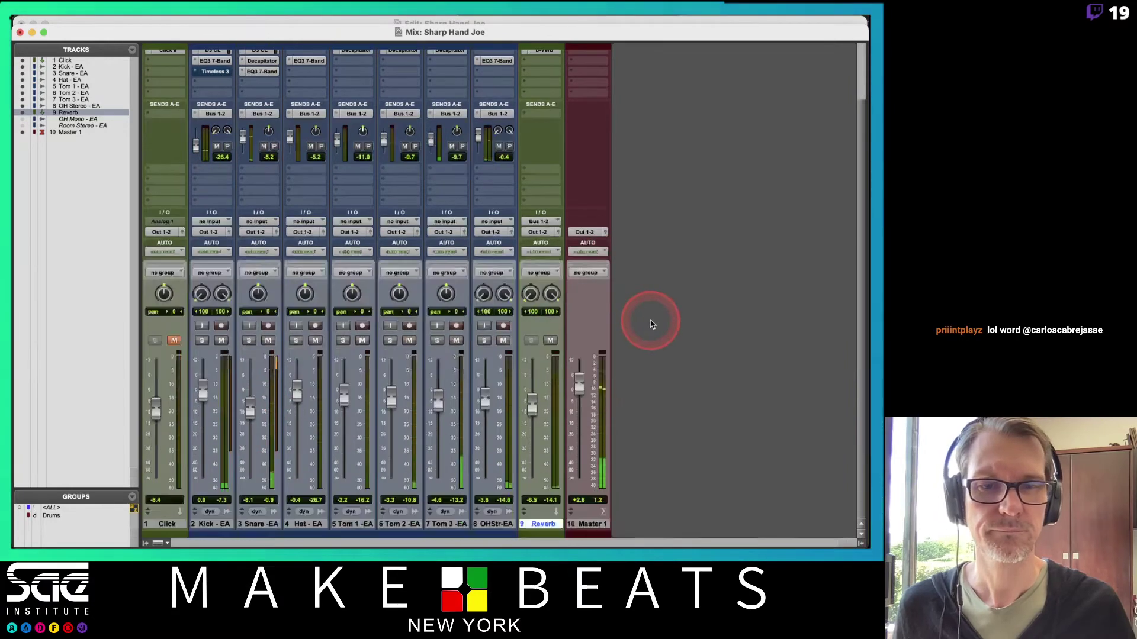
drag(525, 390, 532, 513)
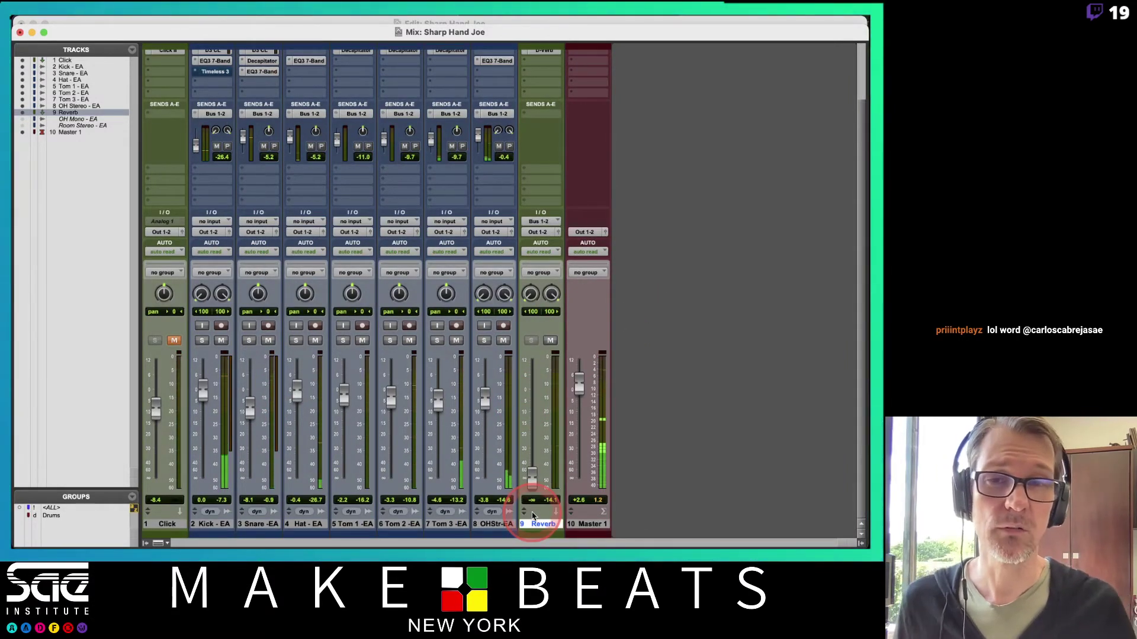
click(533, 480)
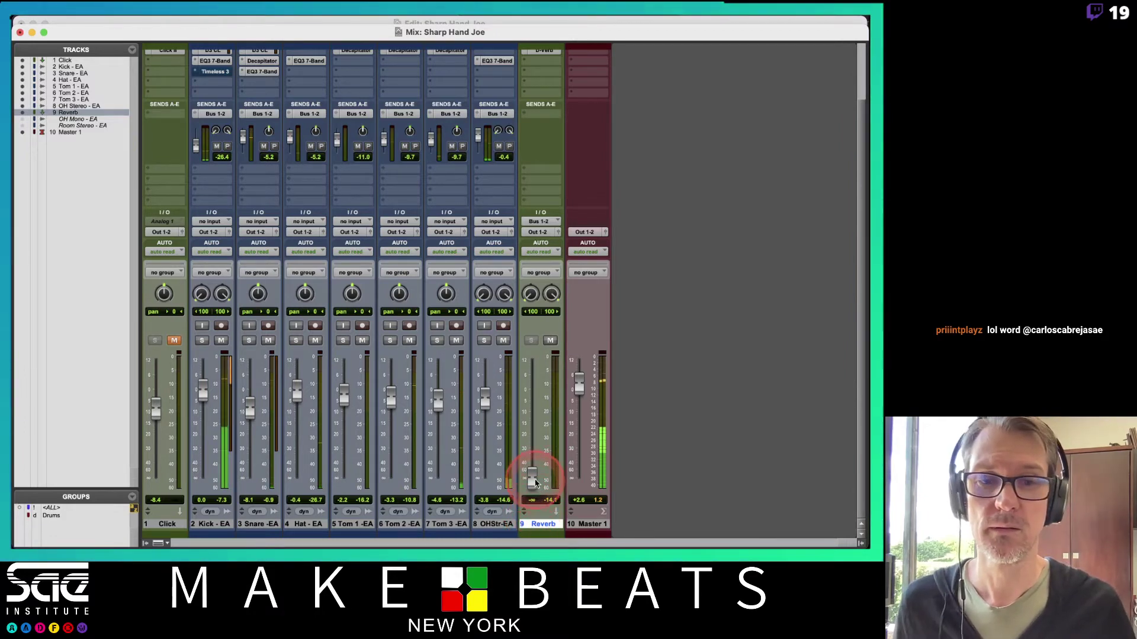
drag(534, 481, 531, 399)
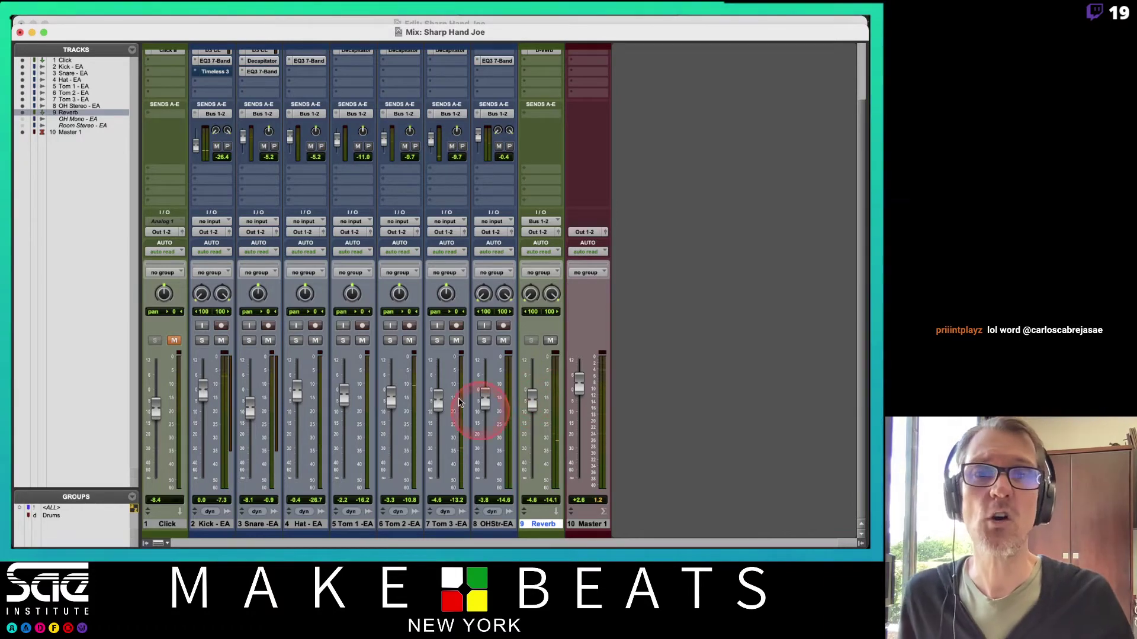
click(505, 329)
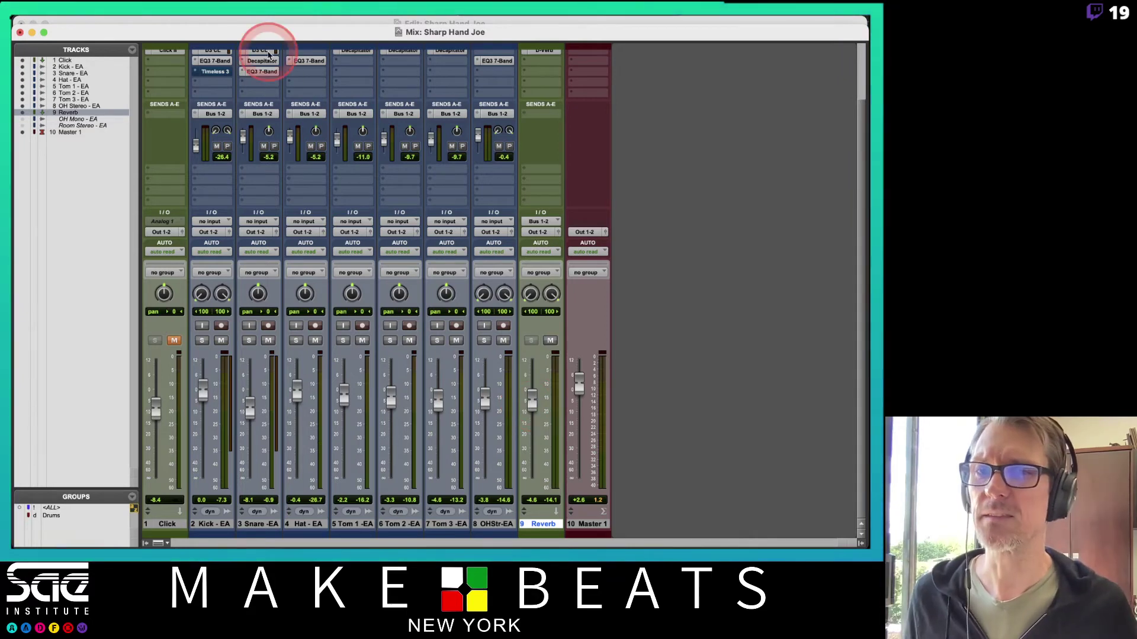
Step: Show and activate the OH Mono track and audition it soloed with its fader raised to +9.4 dB
click(22, 119)
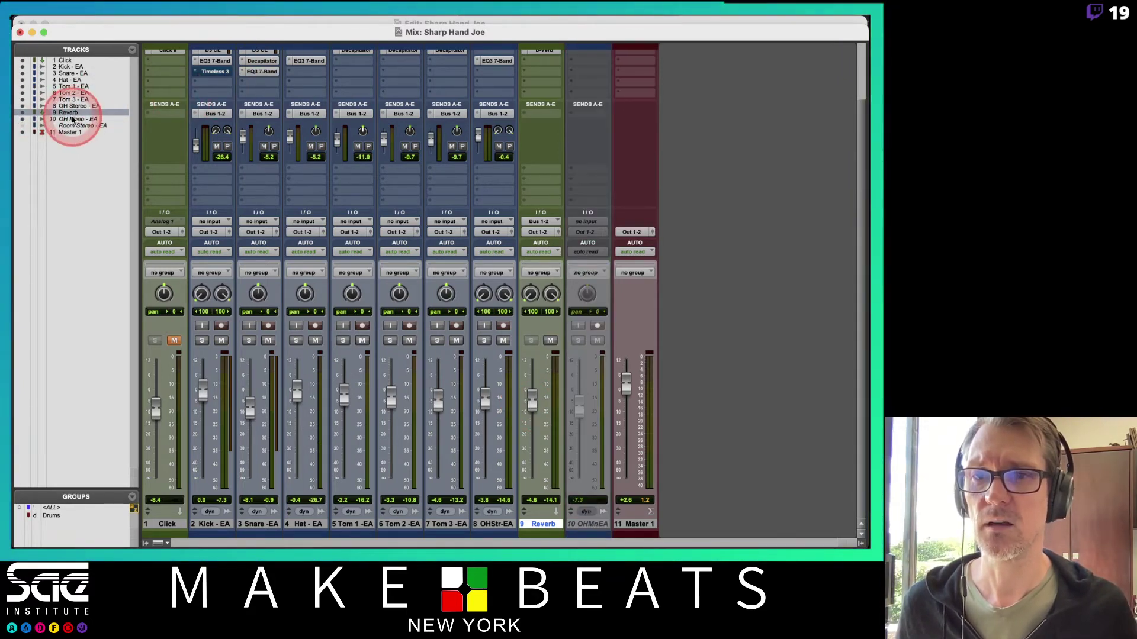
right_click(73, 119)
click(101, 138)
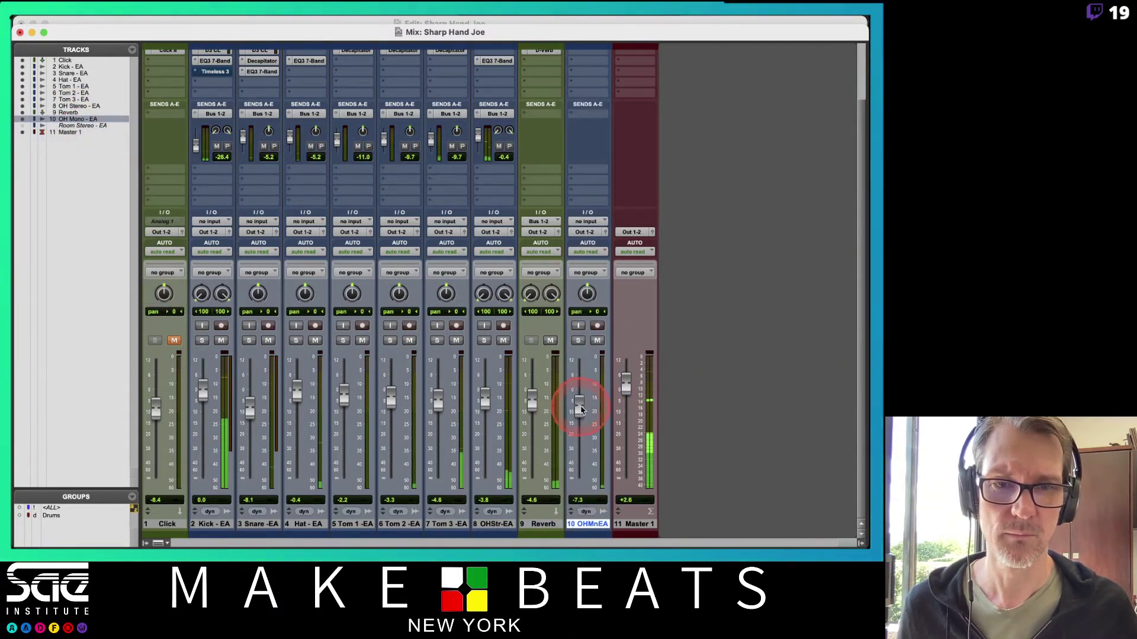
drag(579, 407, 582, 382)
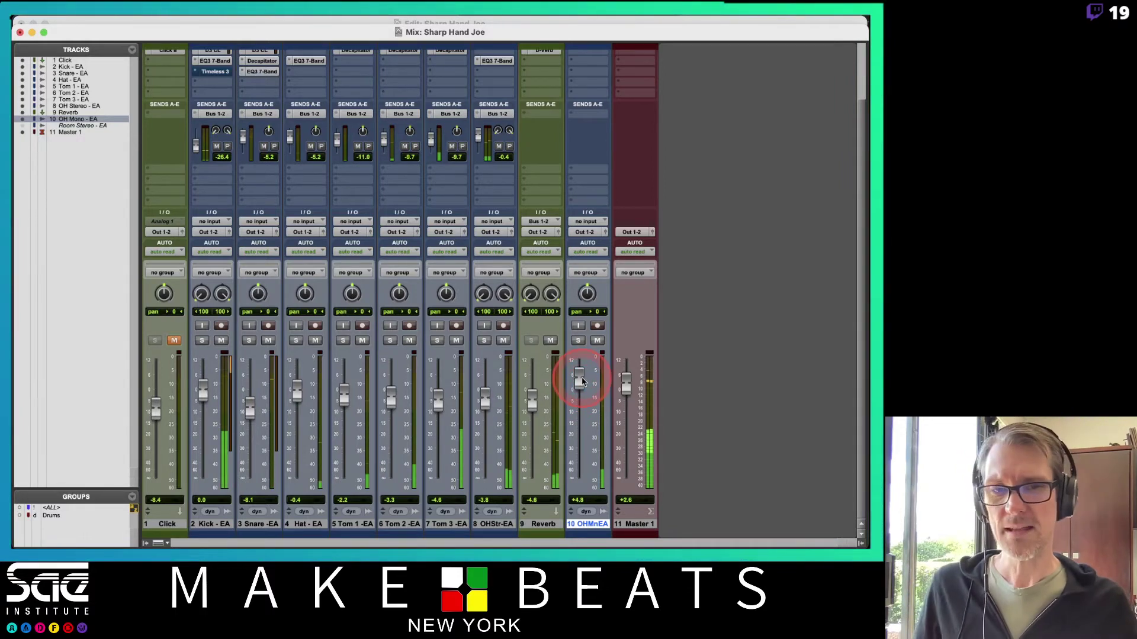
click(578, 341)
drag(579, 380, 553, 355)
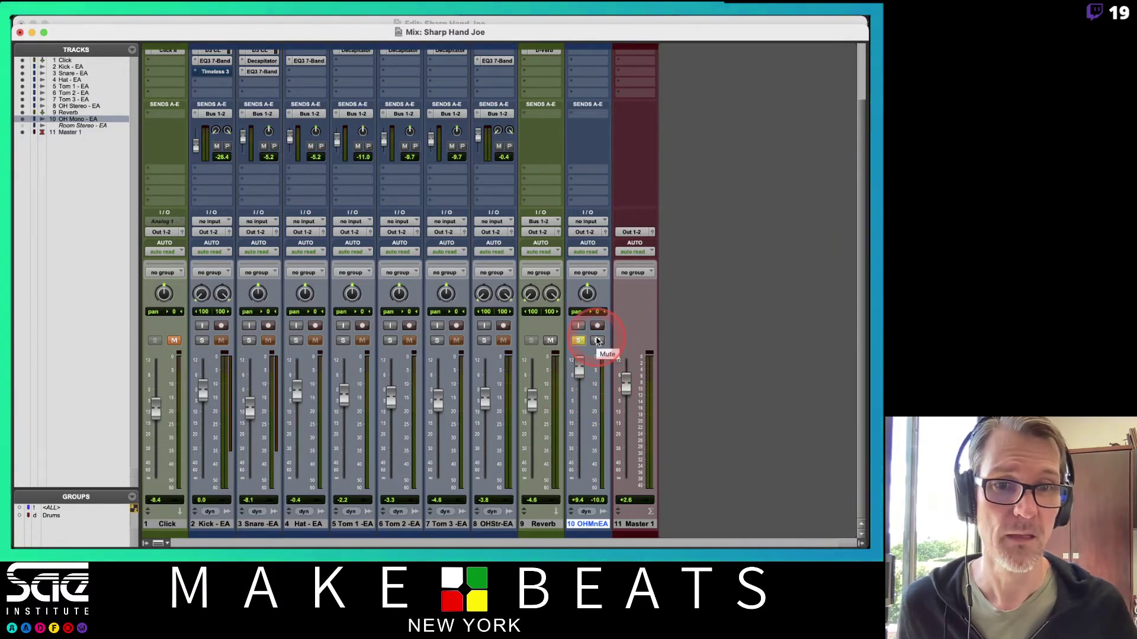
Step: Pull the OH Mono fader fully down and hide the track, making it inactive
click(575, 371)
drag(575, 371, 579, 478)
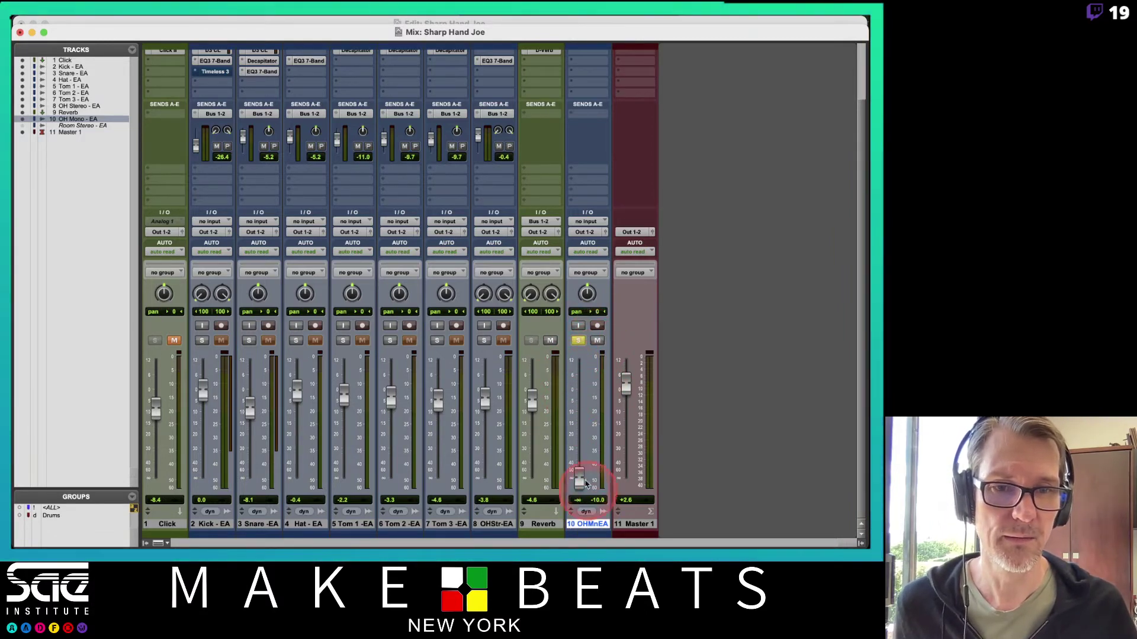
right_click(588, 524)
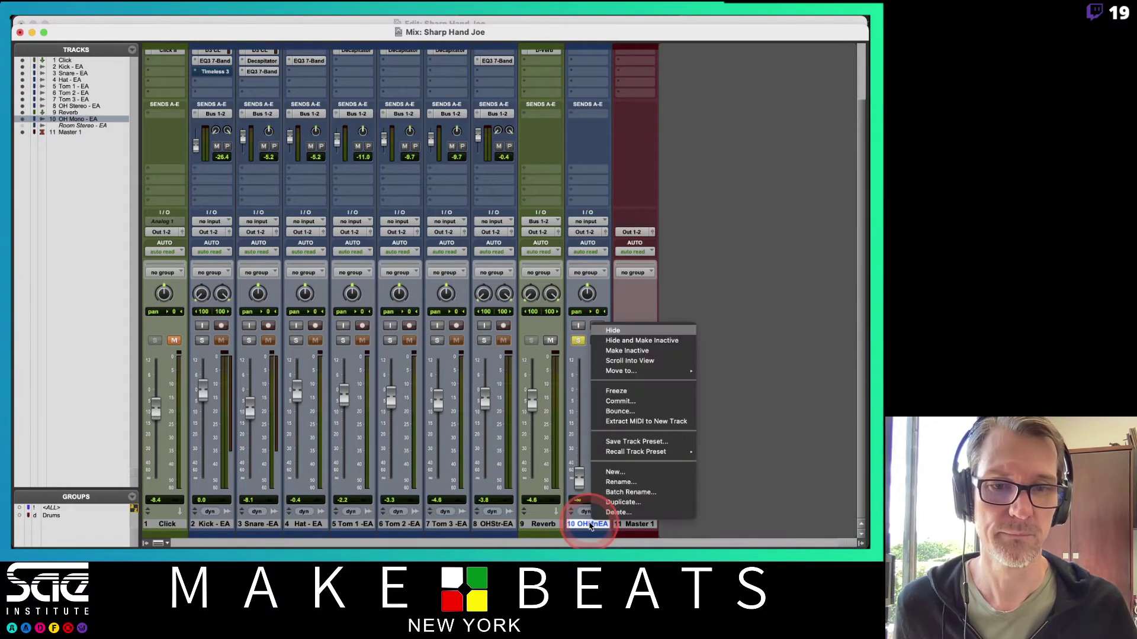
click(631, 342)
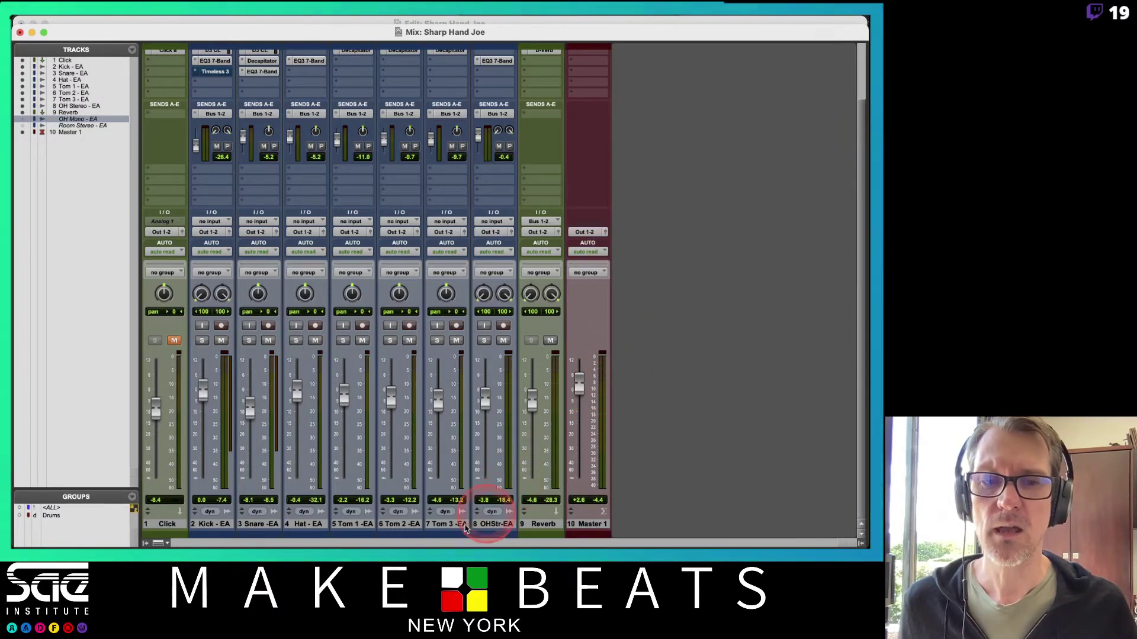
Step: Create a mono Aux Input track named Dr FX directly after the OH Stereo track
click(503, 525)
key(super+shift+n)
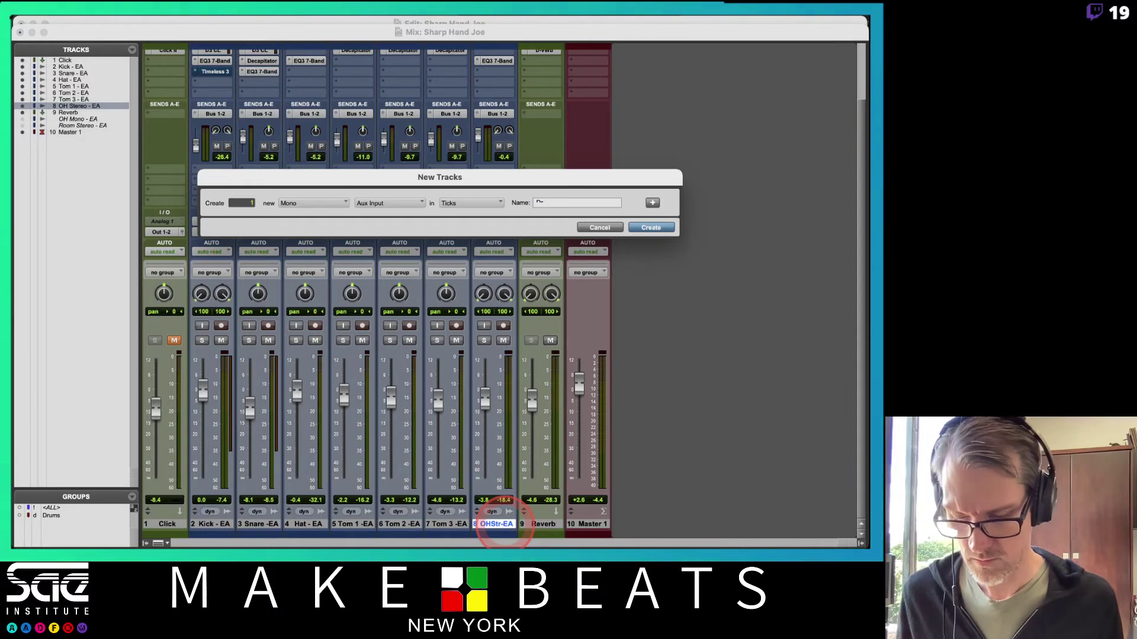
key(Return)
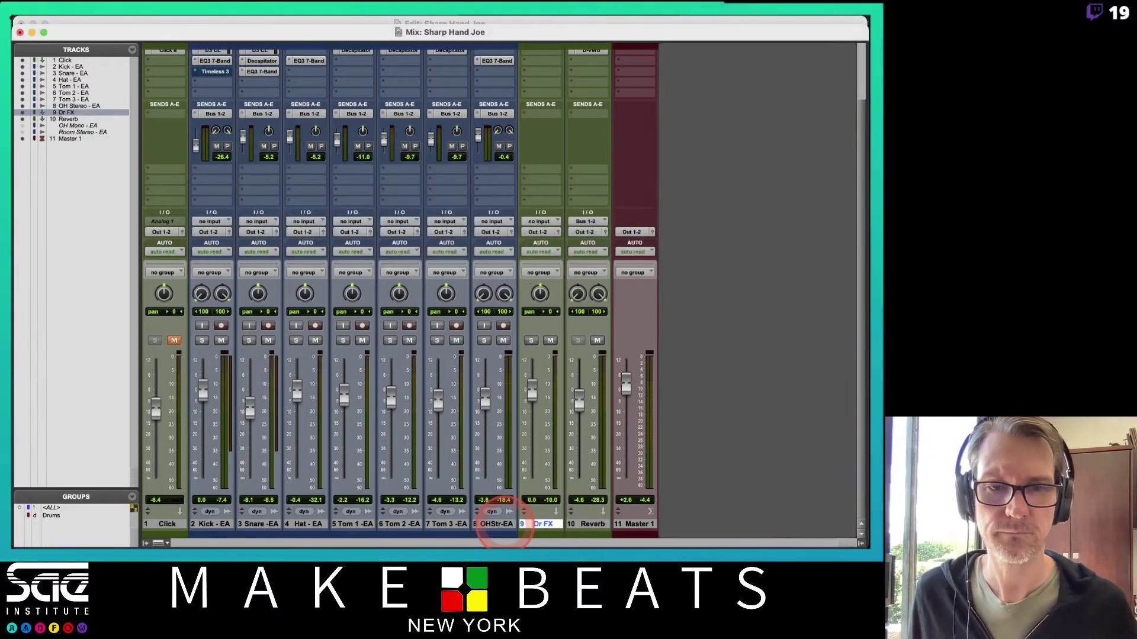
Step: Hide the Instrument section in the Mix window and enlarge the window so the full channel strips fit
scroll(603, 68, up, 3)
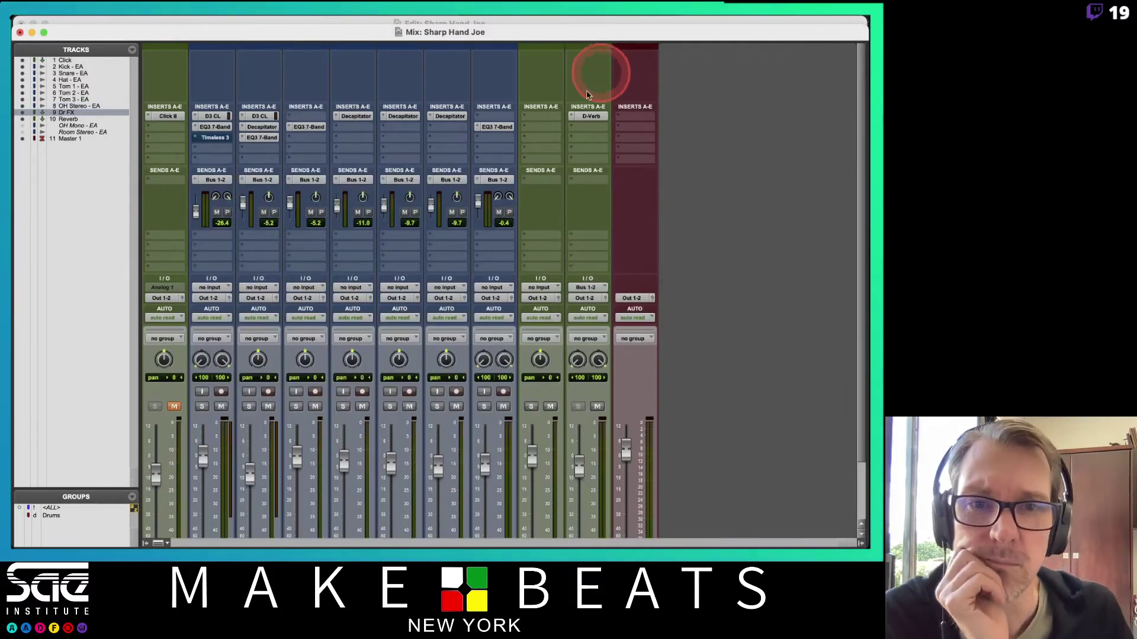
mouse_move(145, 19)
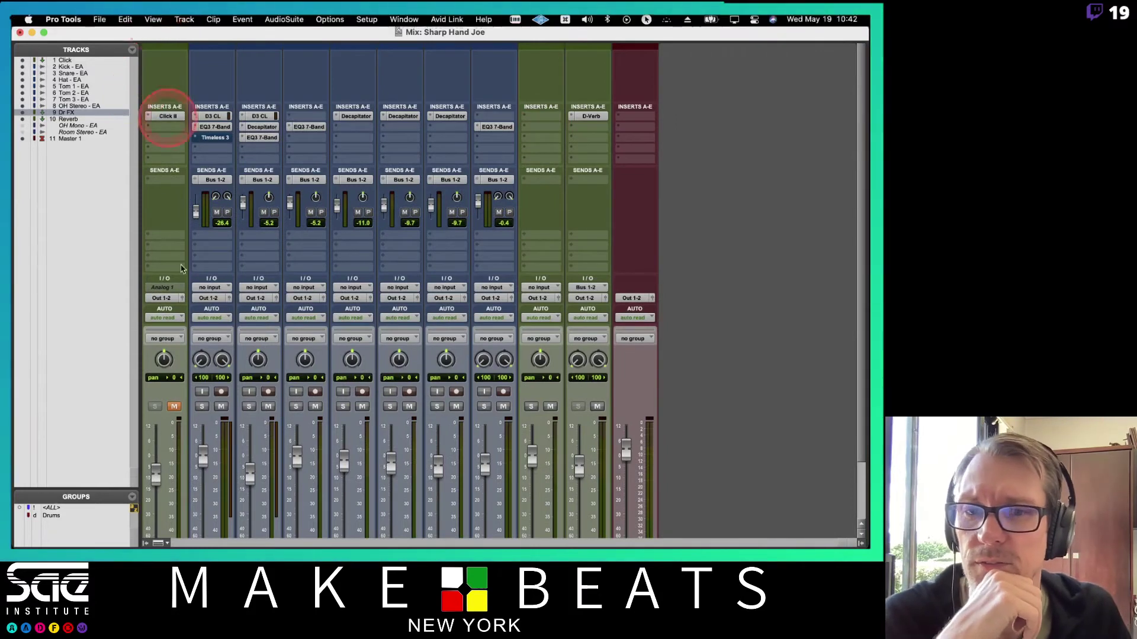
click(159, 543)
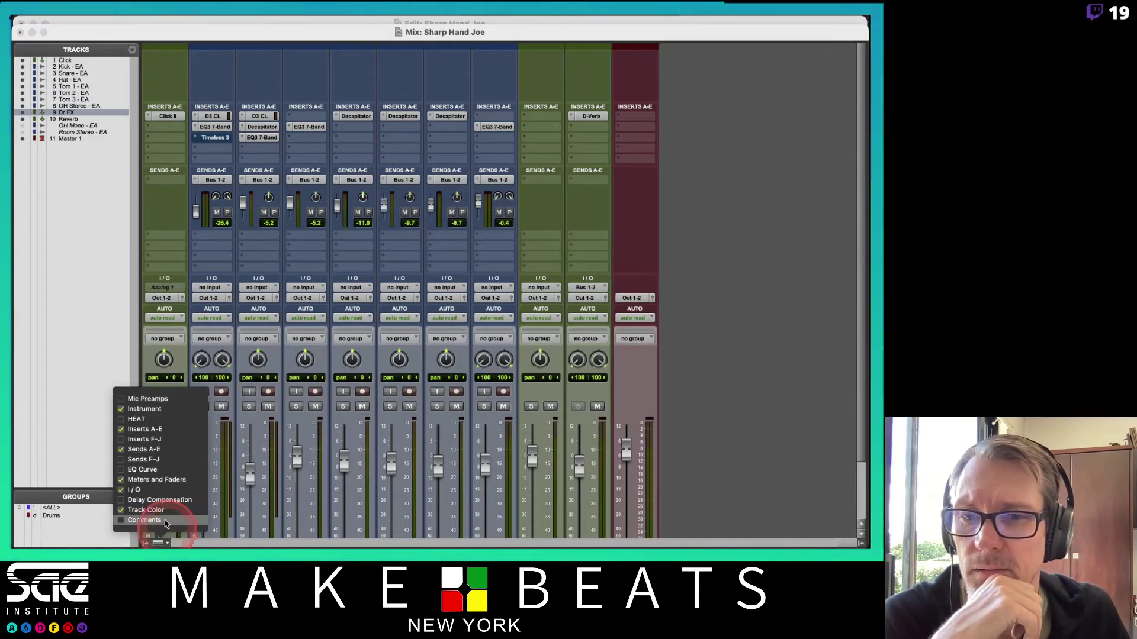
click(156, 409)
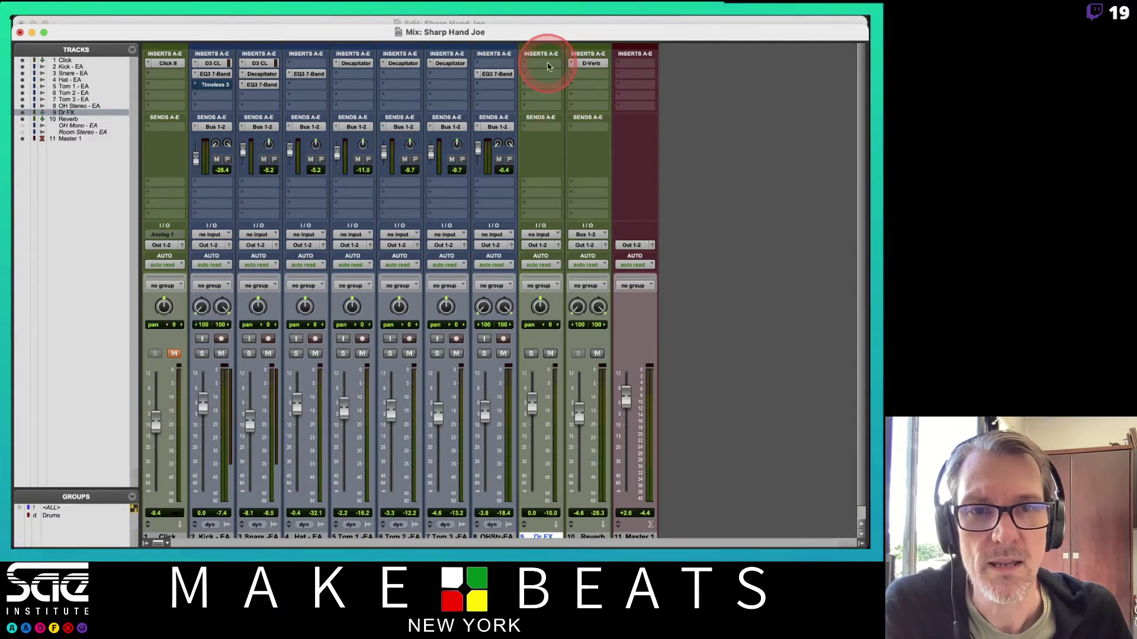
double_click(539, 31)
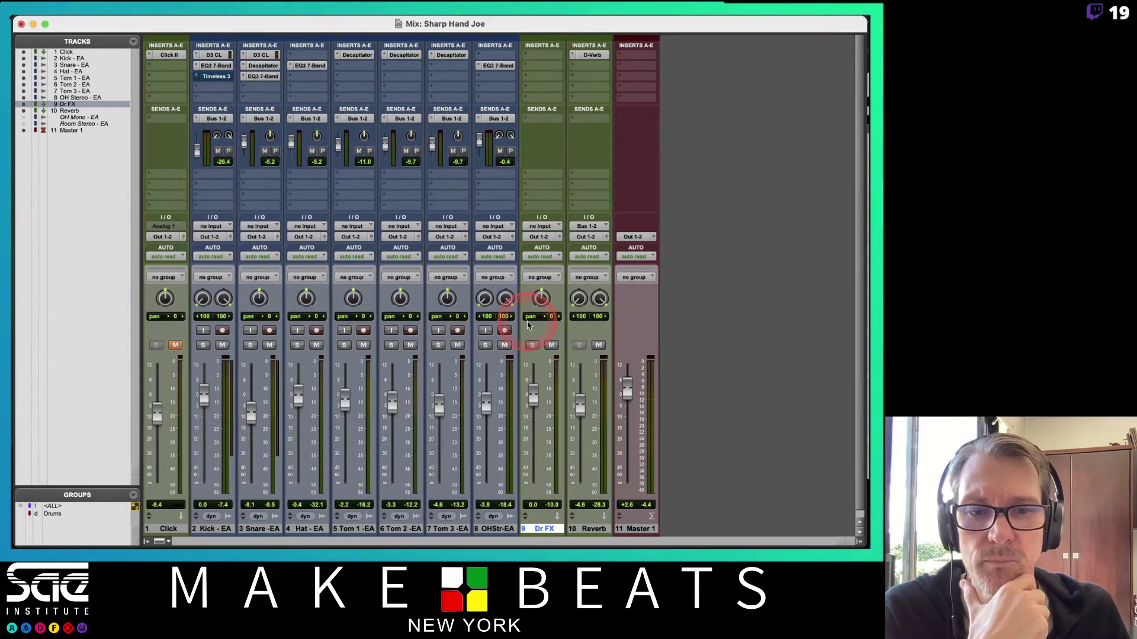
Step: Insert the mono AIR Distortion plug-in on the first insert slot of the Dr FX track
click(546, 57)
mouse_move(545, 57)
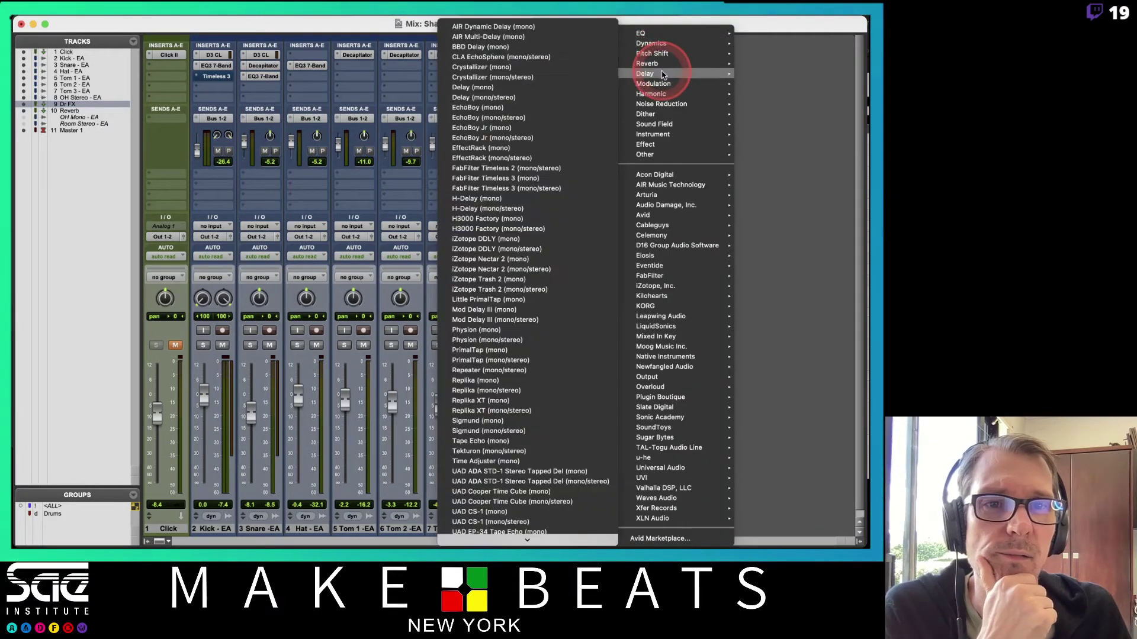
mouse_move(663, 90)
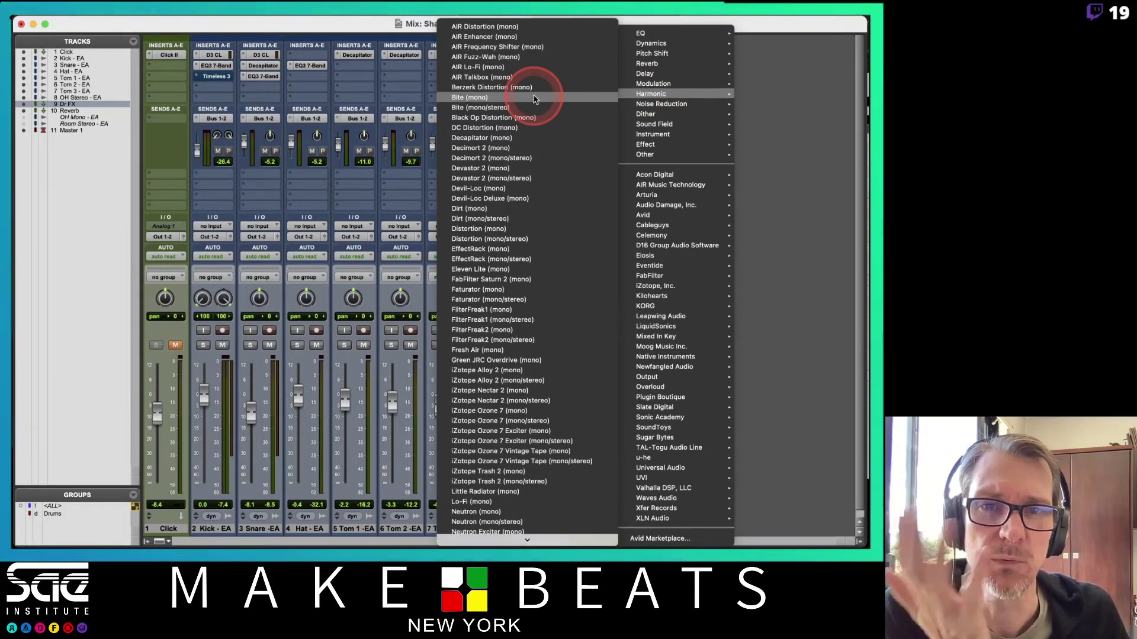
click(491, 28)
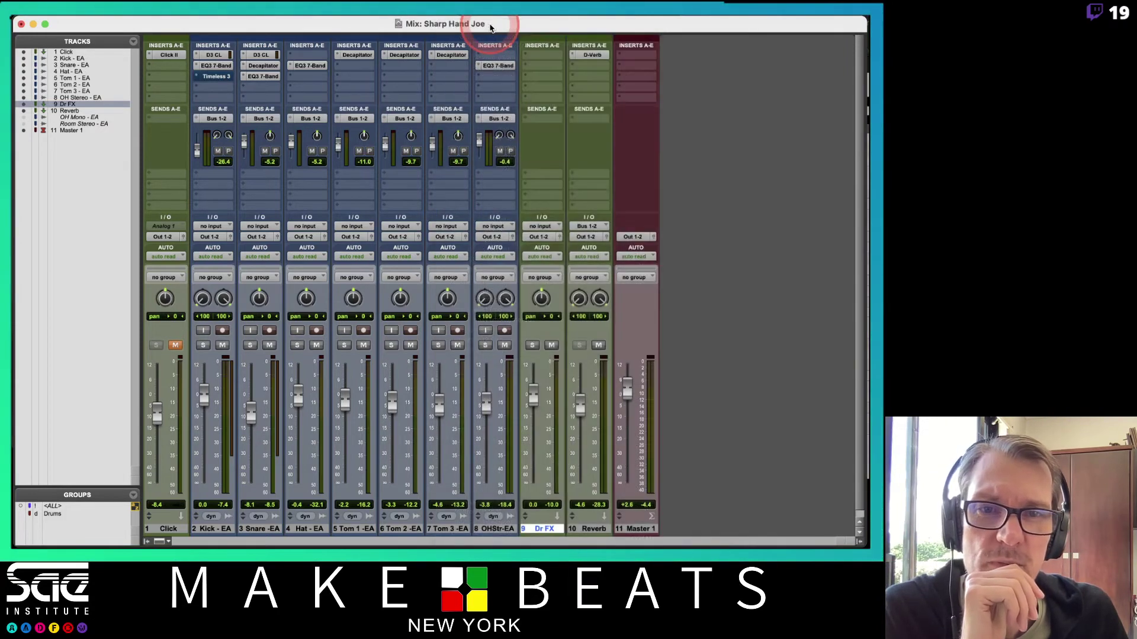
Step: Insert a mono EQ3 7-Band after the distortion on the Dr FX track
click(537, 69)
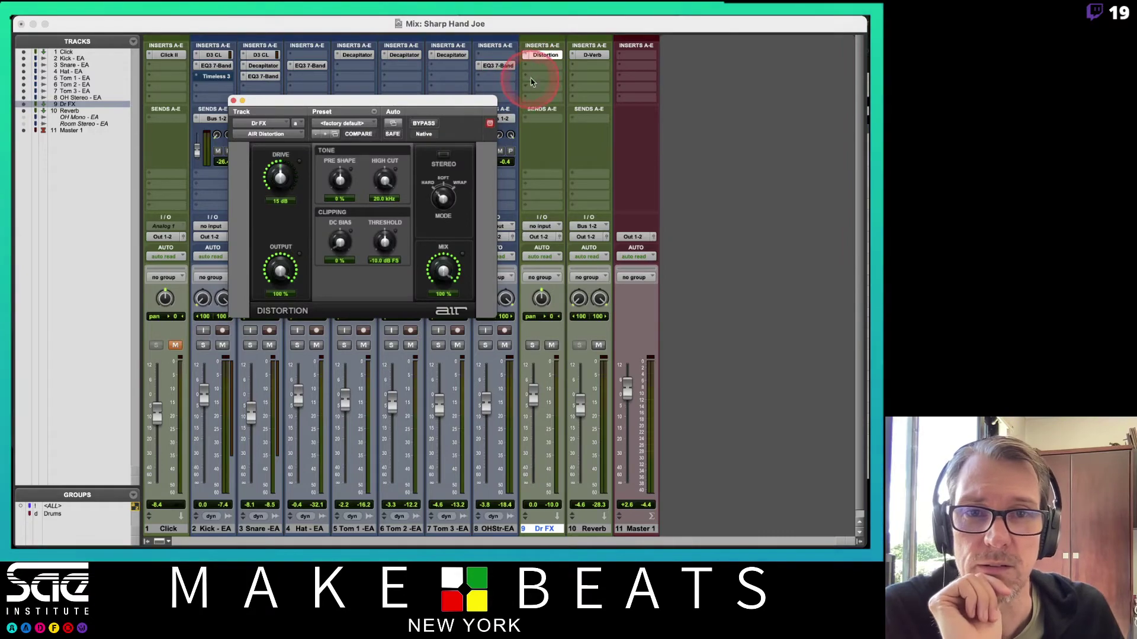
mouse_move(580, 69)
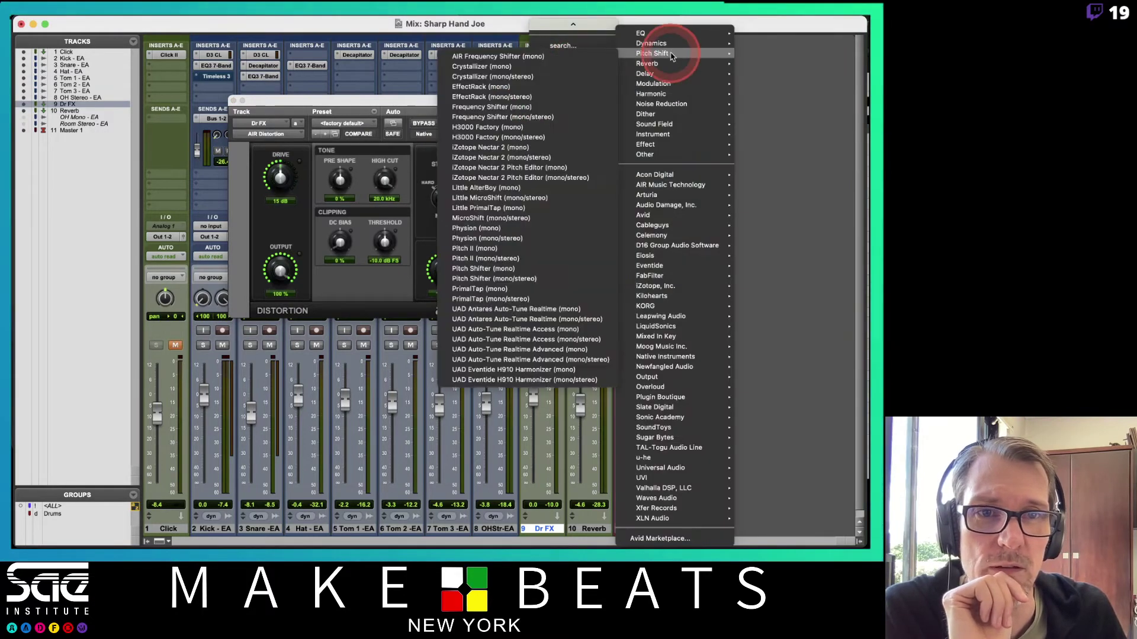
mouse_move(681, 34)
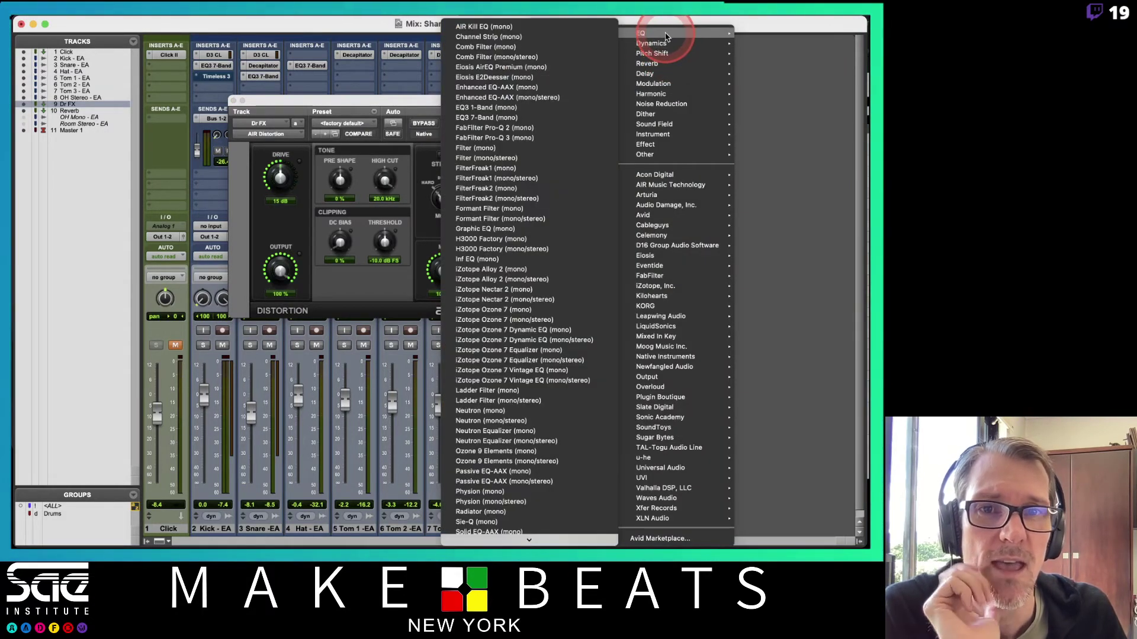
click(503, 118)
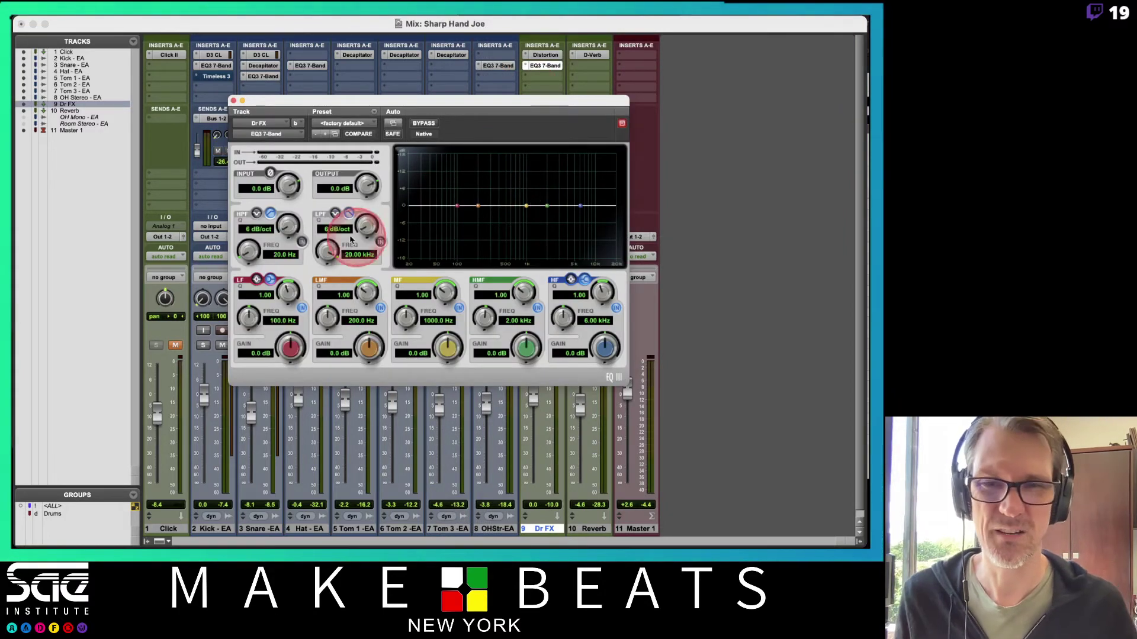
Step: Enable 18 dB/oct high-pass and low-pass filters on the Dr FX EQ, lowering the low-pass to about 2.5 kHz and raising the high-pass frequency
click(302, 241)
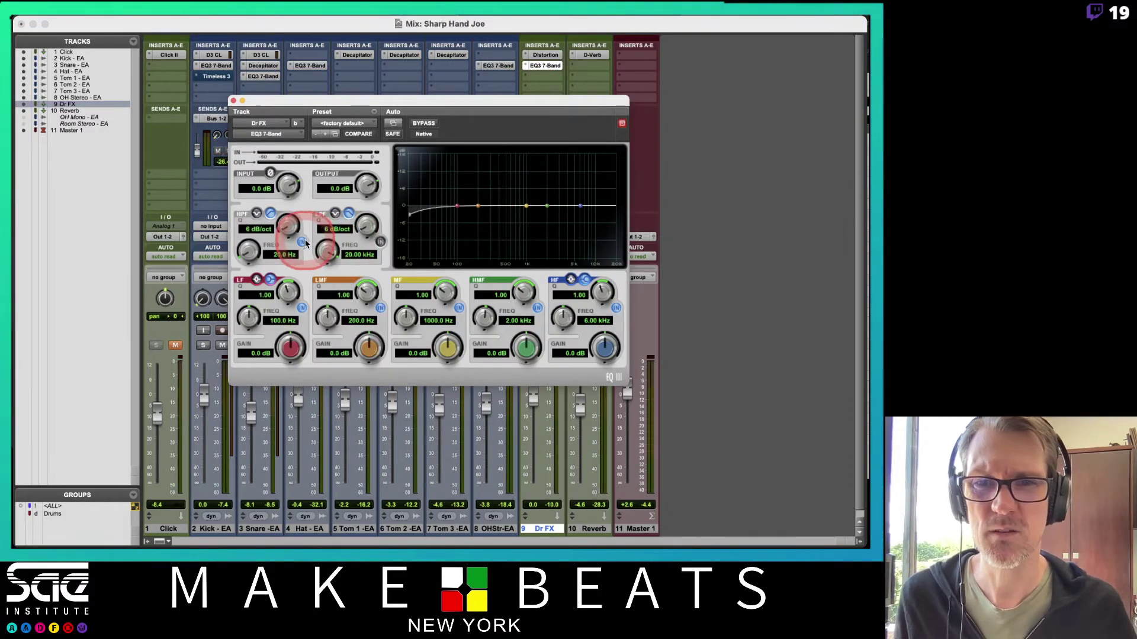
click(379, 241)
drag(247, 248, 284, 172)
drag(340, 249, 321, 296)
click(362, 234)
drag(363, 234, 363, 207)
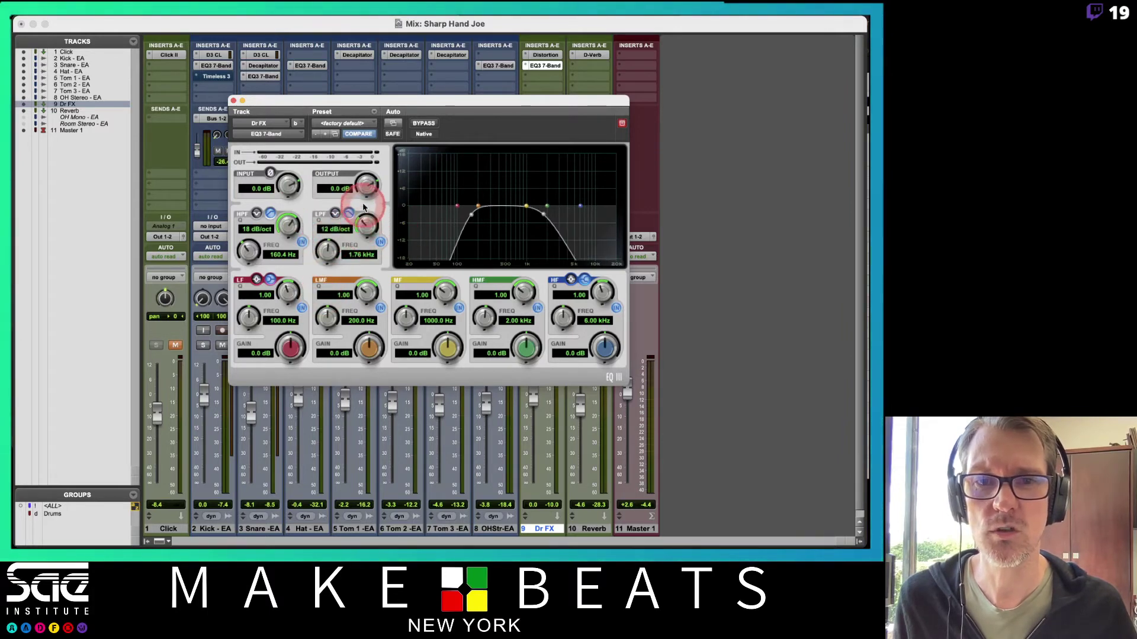
drag(328, 250, 327, 253)
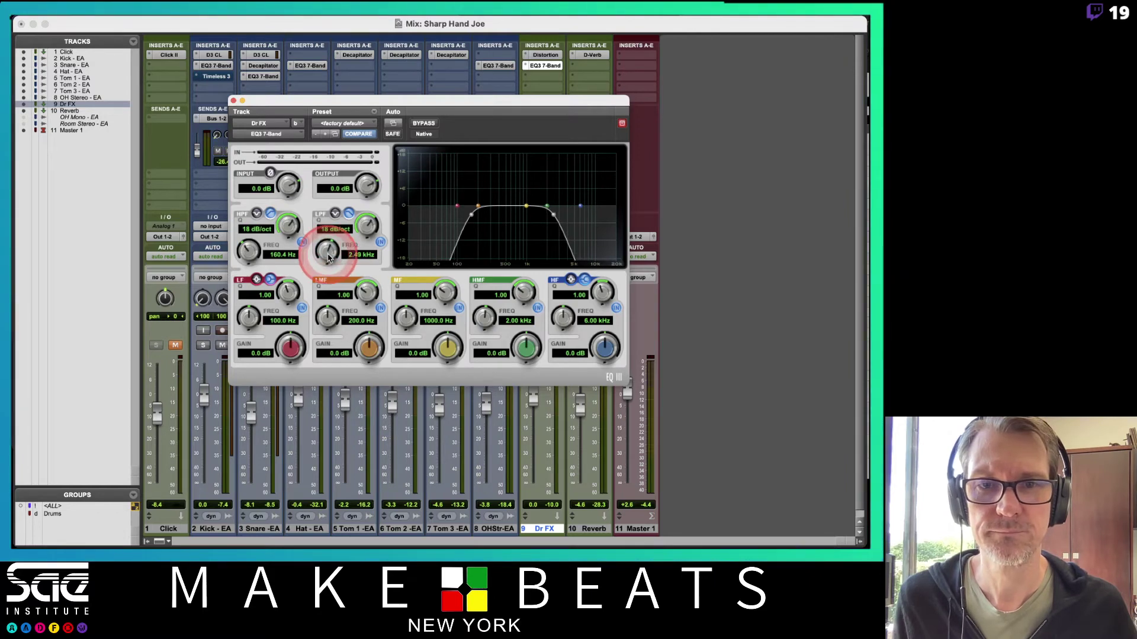
drag(249, 251, 256, 228)
click(232, 100)
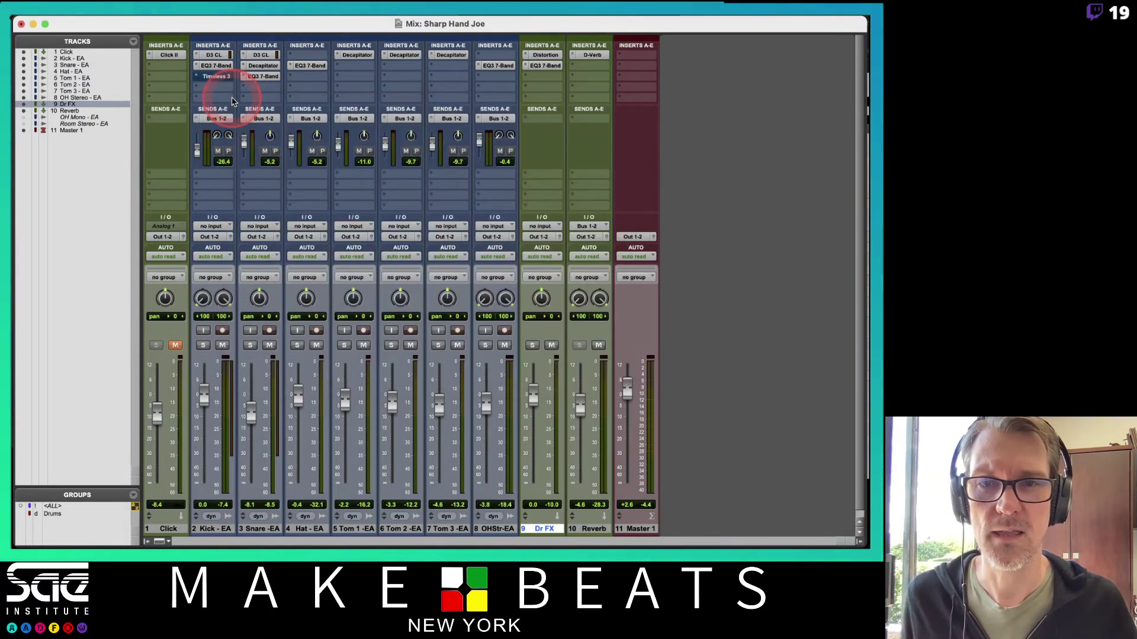
Step: Assign Bus 3 (Mono) as the input of the Dr FX track
click(420, 148)
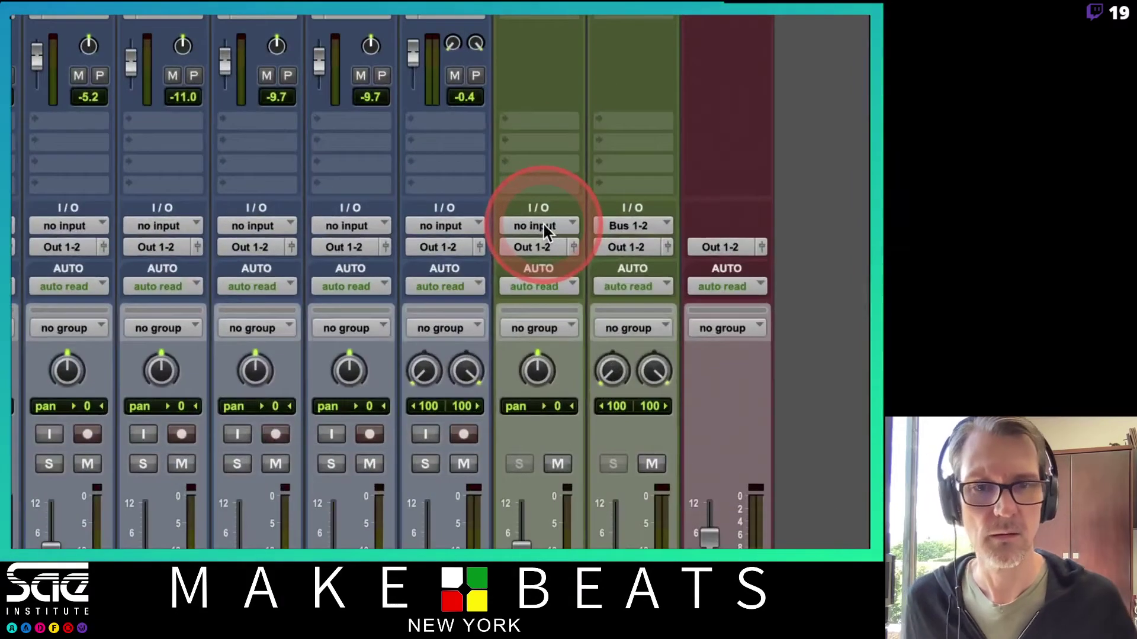
click(543, 226)
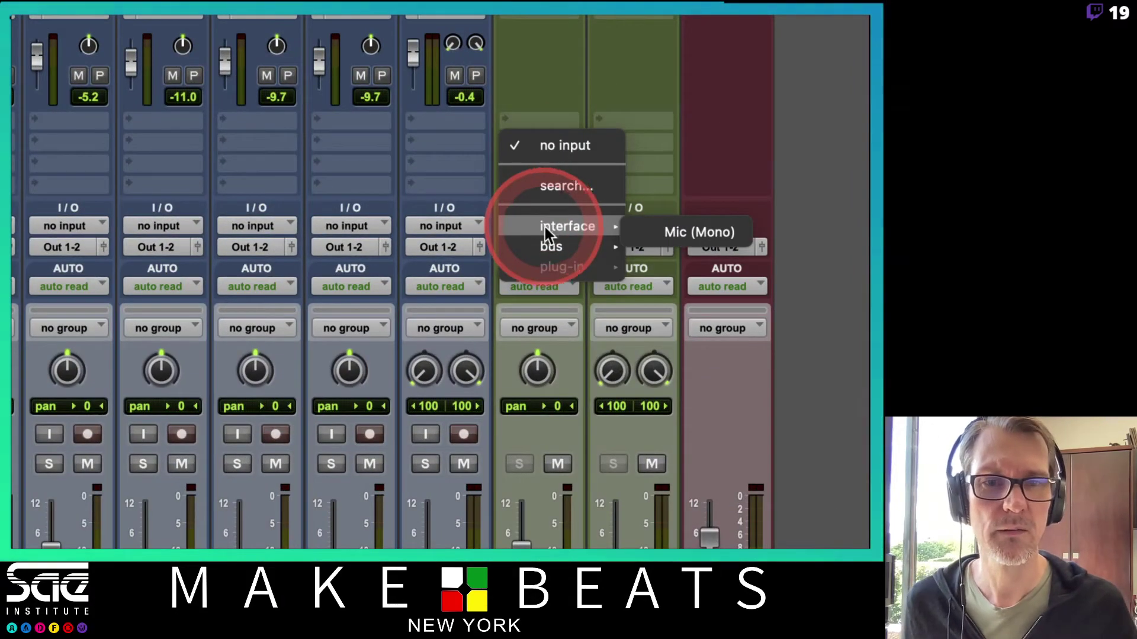
mouse_move(543, 249)
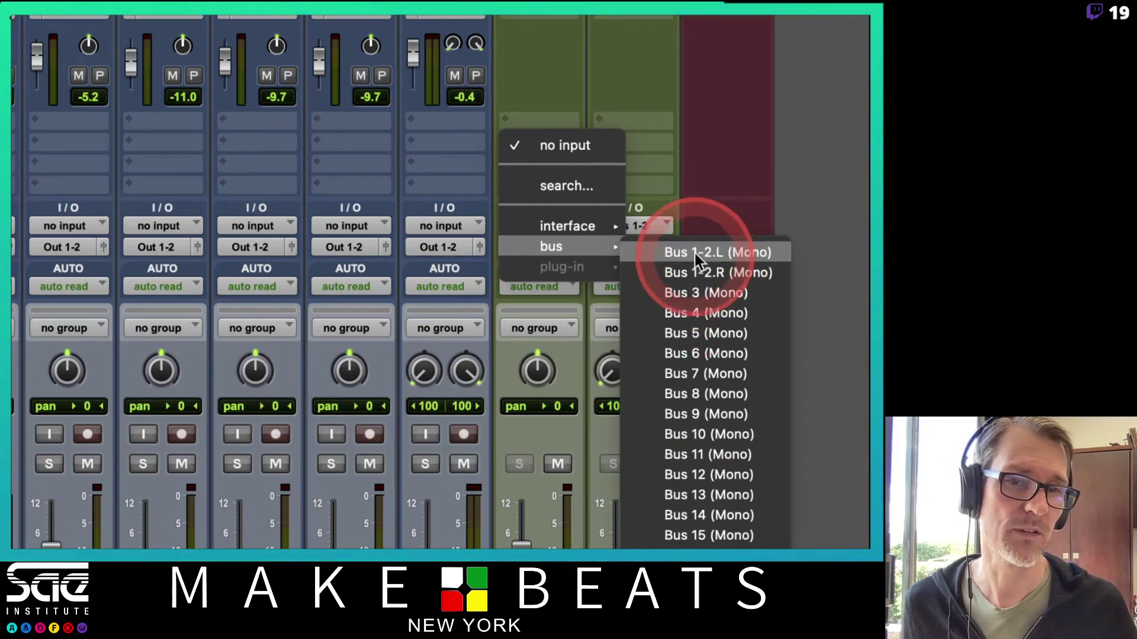
click(699, 293)
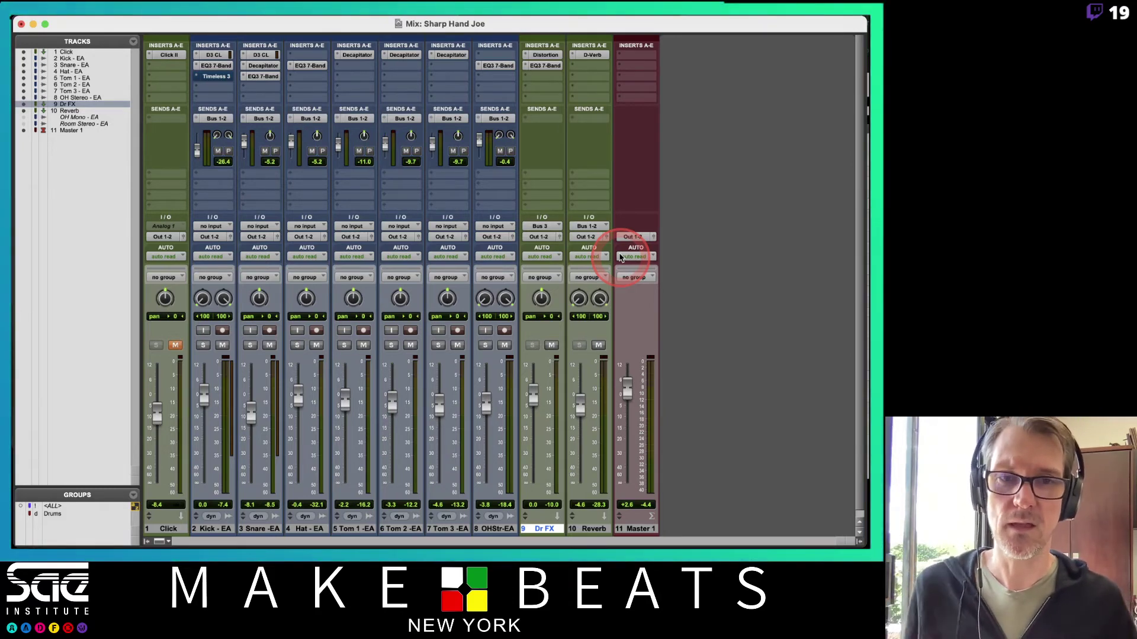
Step: Rename the Reverb track's input bus to Bus 12 and check it in the list of available buses
right_click(590, 227)
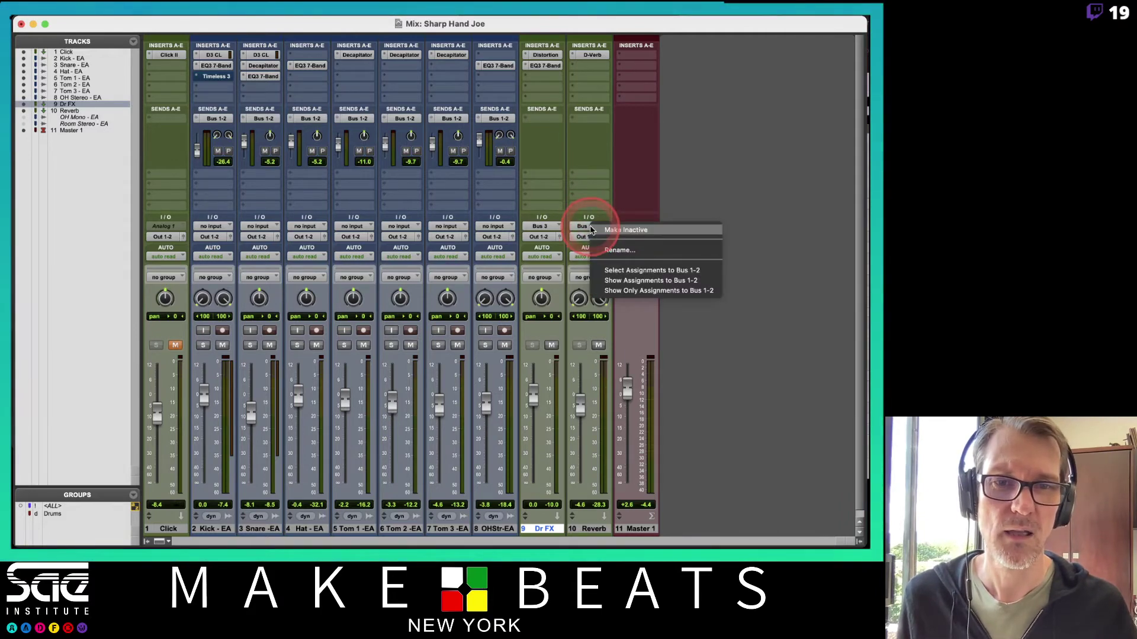
click(620, 250)
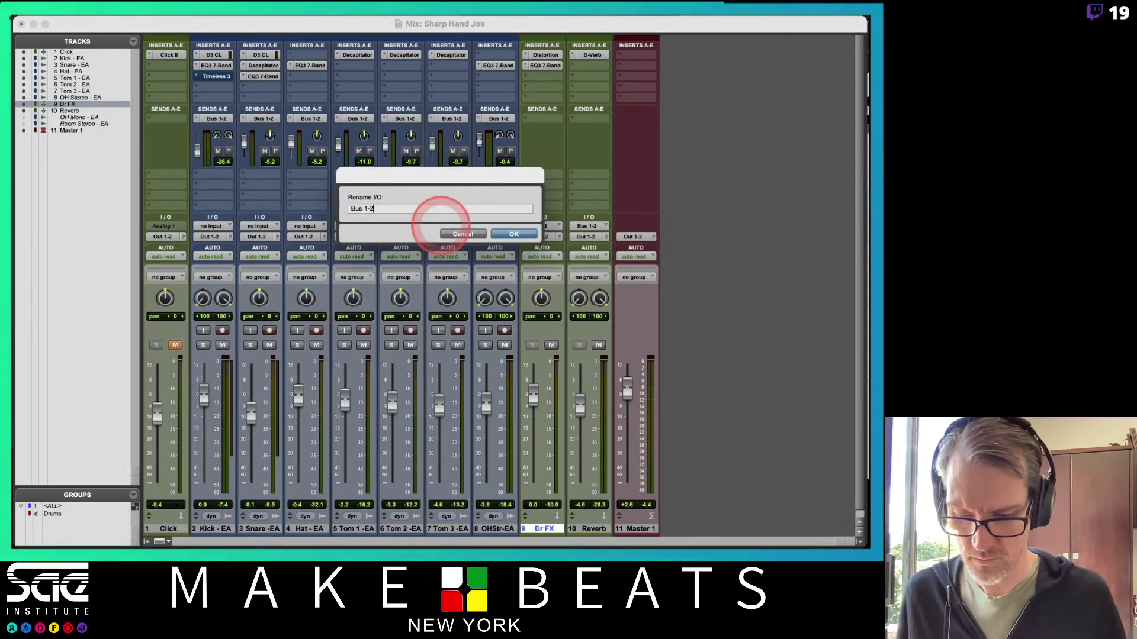
key(Return)
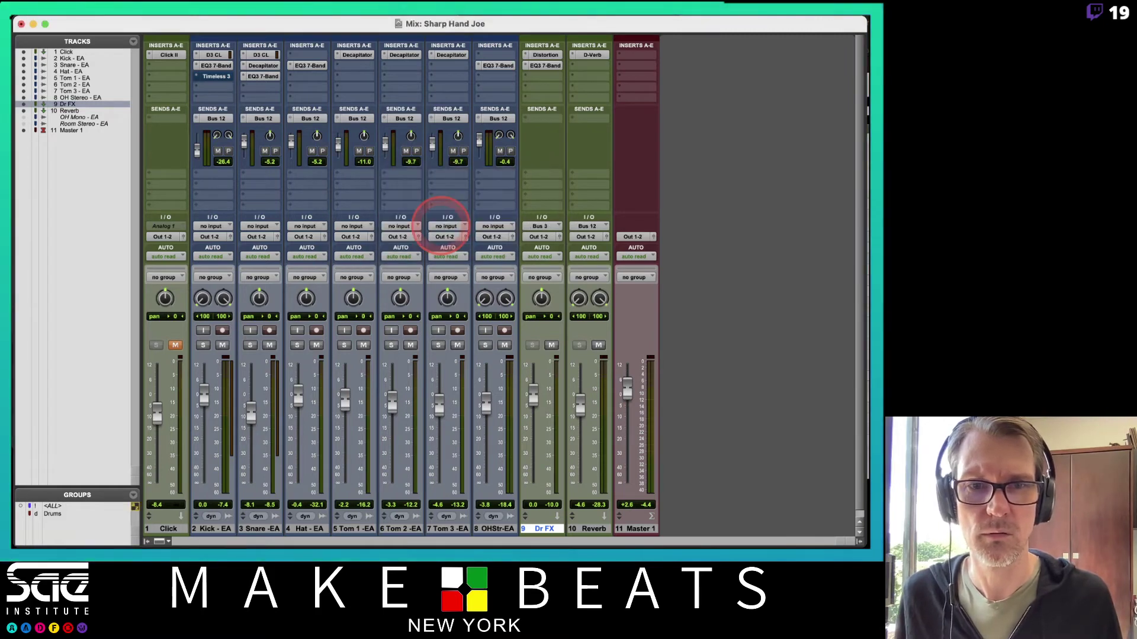
click(586, 227)
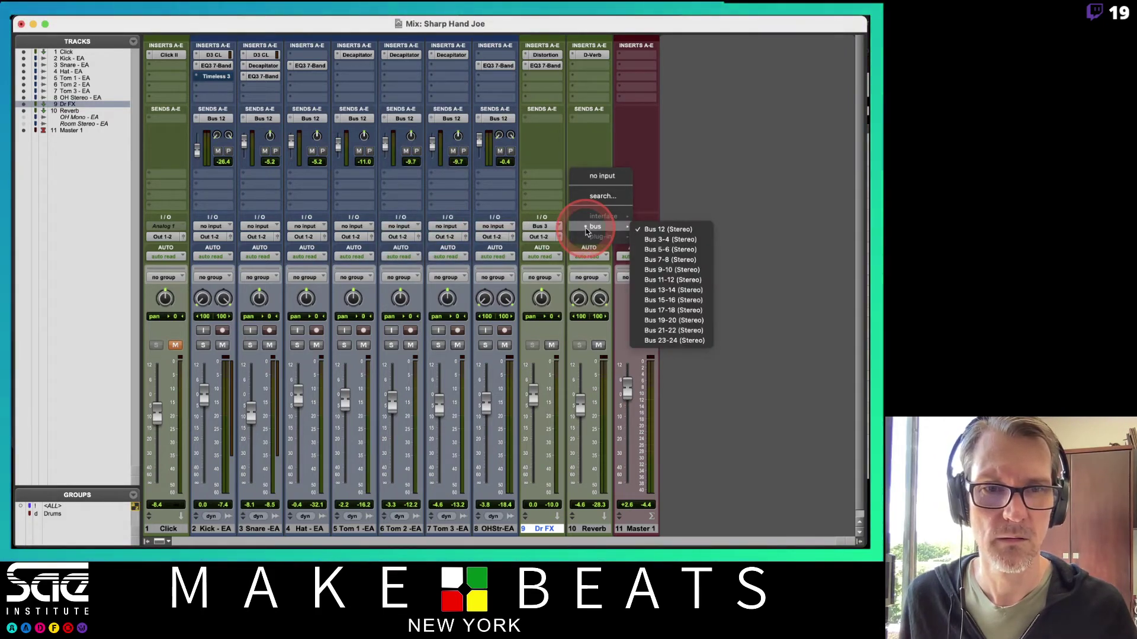
key(Escape)
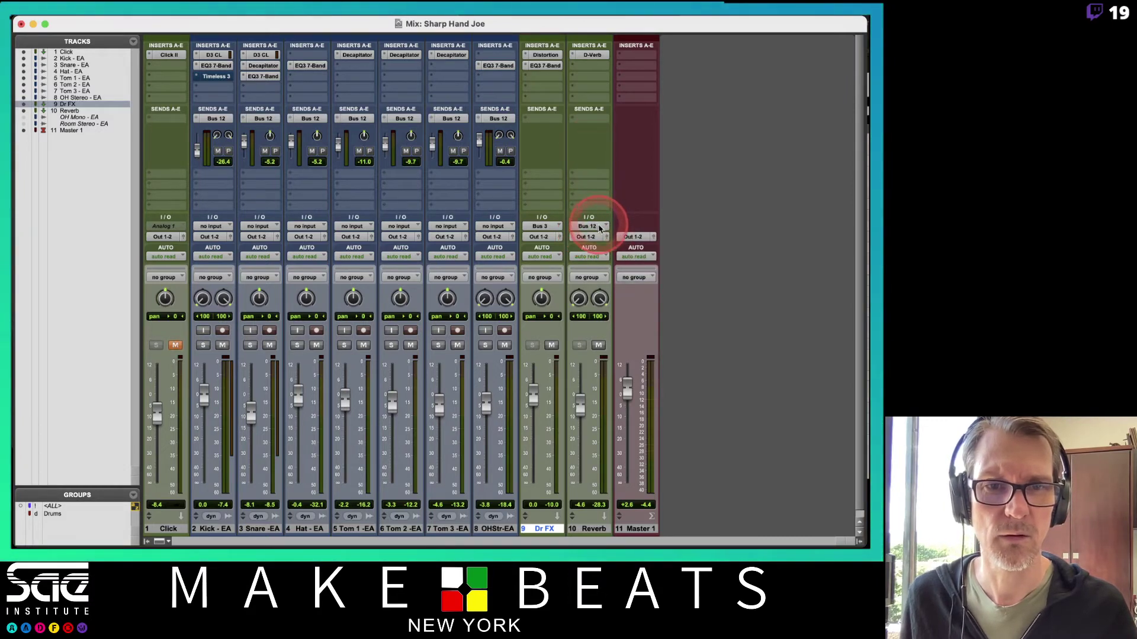
Step: Rename the Reverb track's input bus back to Bus 1-2
right_click(600, 227)
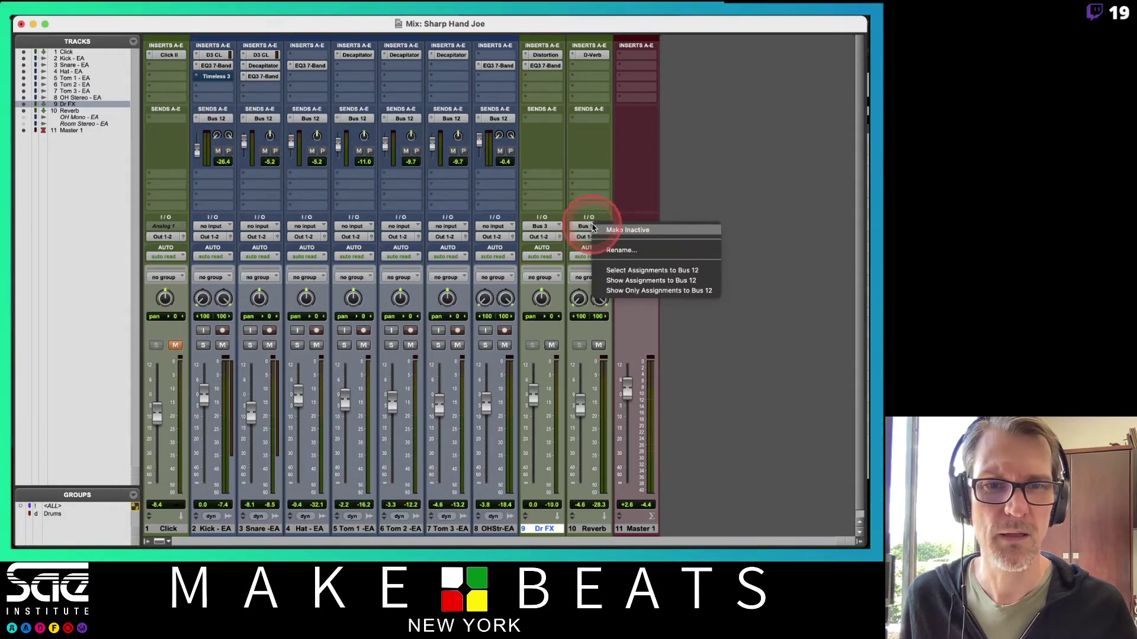
click(616, 251)
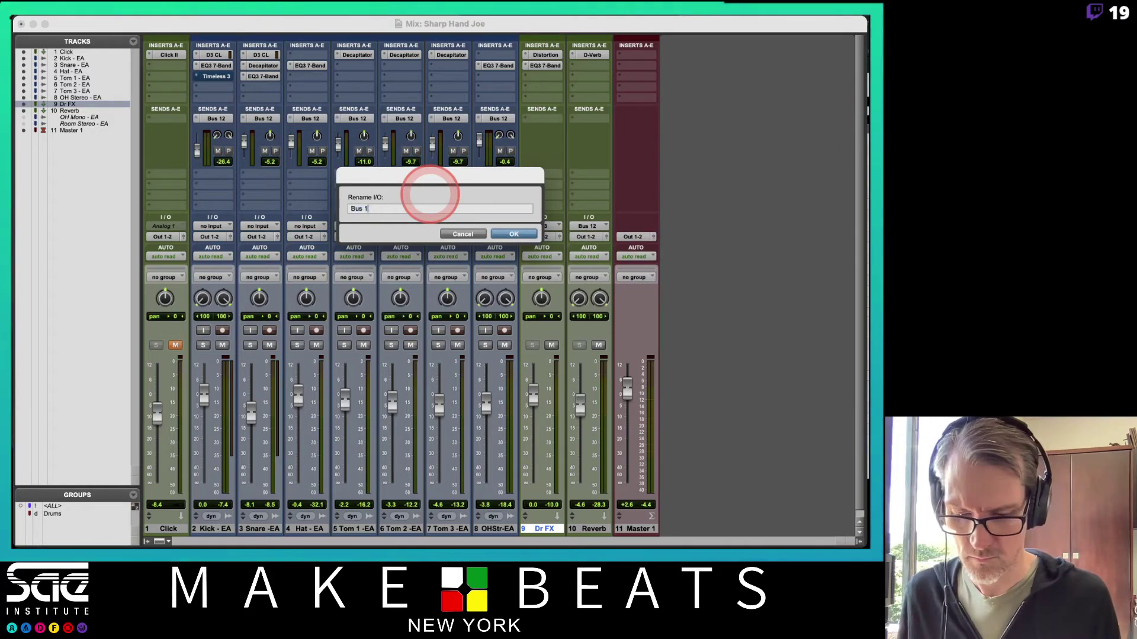
key(Return)
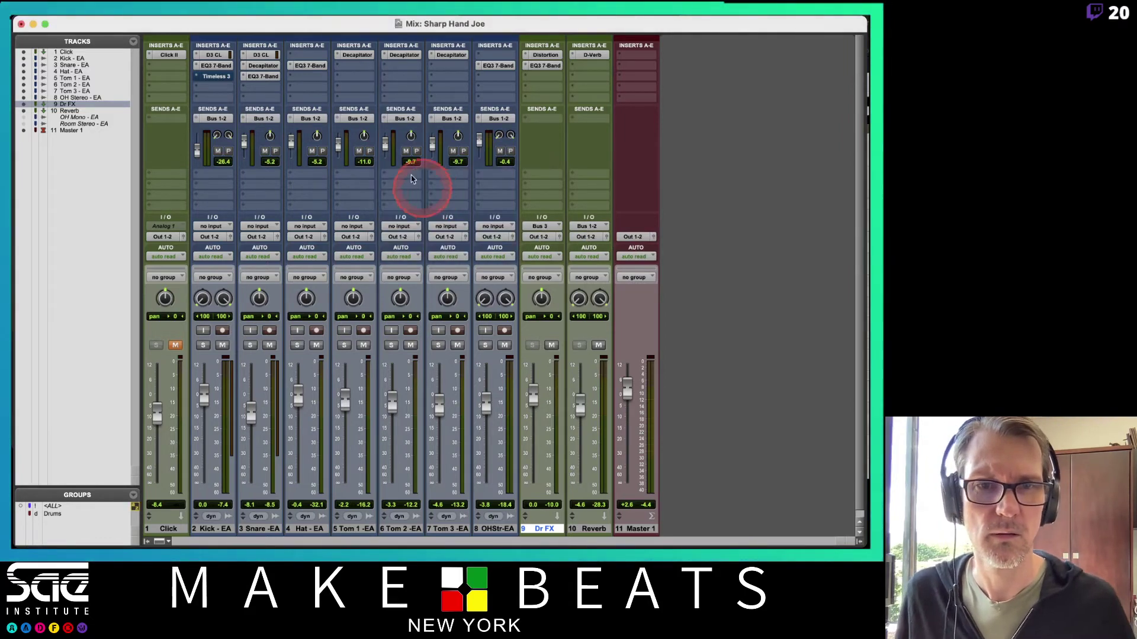
Step: Review the available input assignments of the Reverb and Dr FX tracks without changing them
click(598, 227)
mouse_move(603, 228)
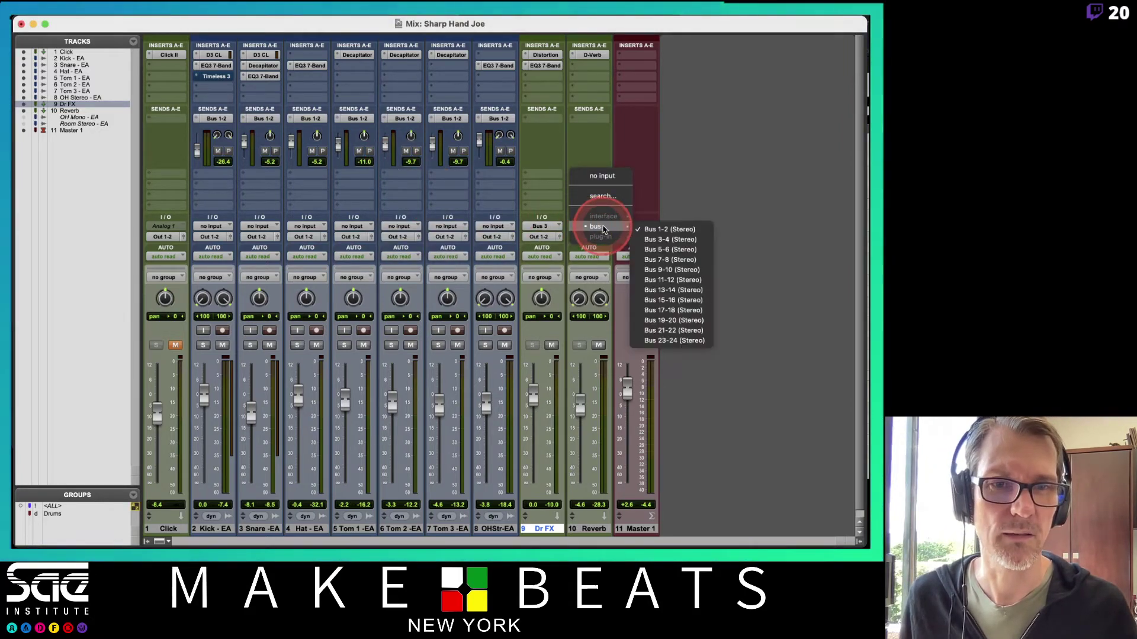
click(589, 132)
click(547, 226)
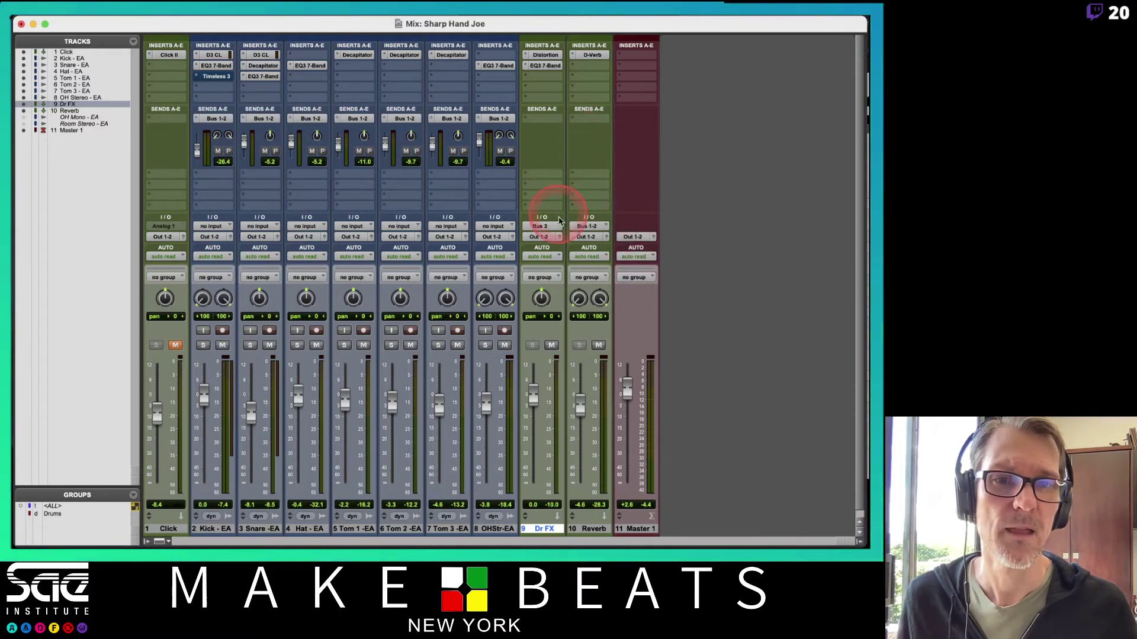
mouse_move(561, 227)
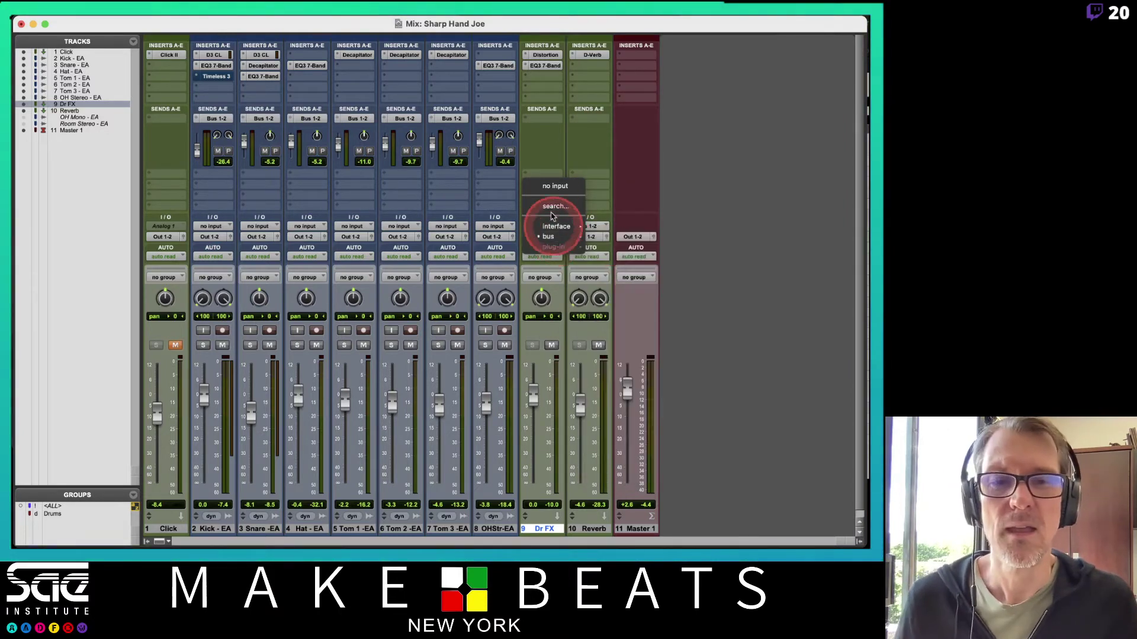
click(565, 145)
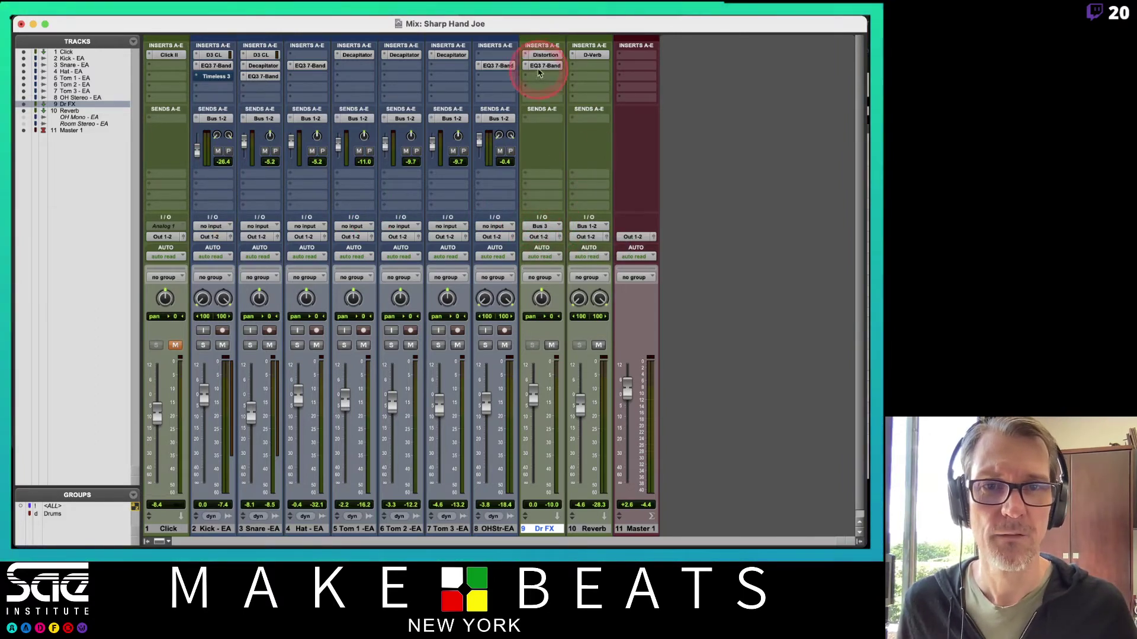
Step: Add a pre-fader Bus 3 send to the Kick track and copy it to the Snare, Hat, three Tom and OH Stereo tracks
click(206, 177)
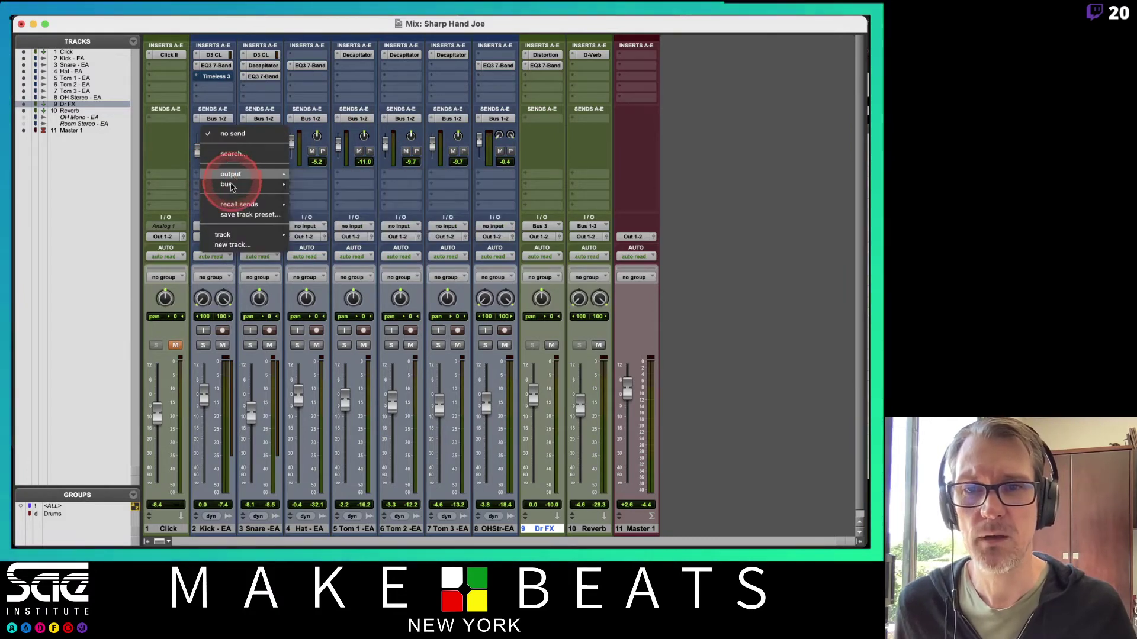
mouse_move(231, 189)
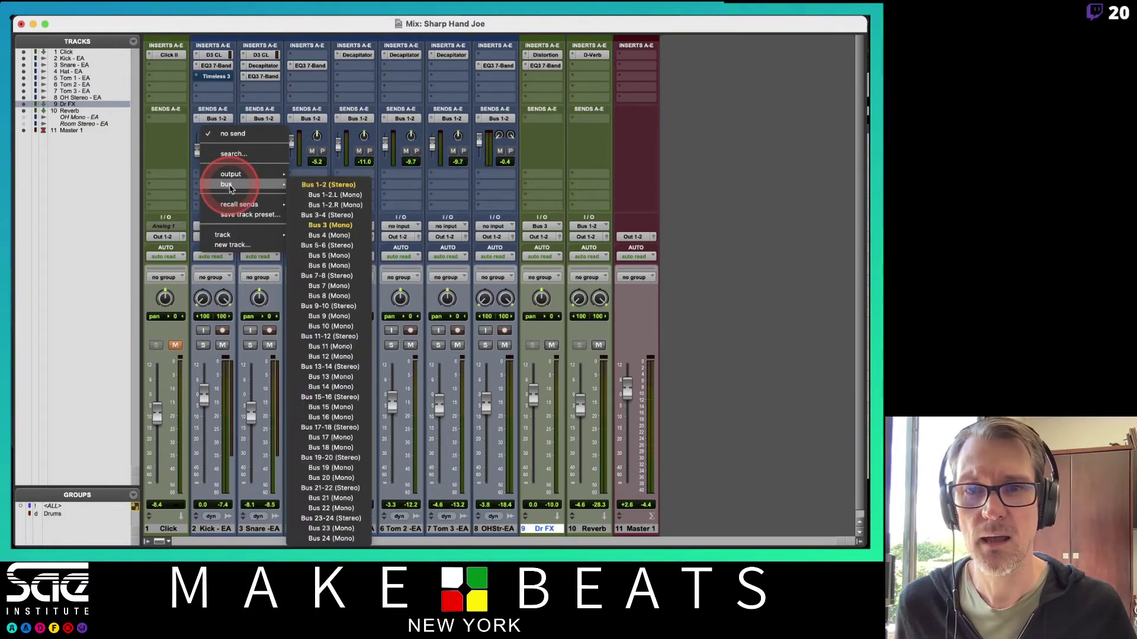
click(331, 225)
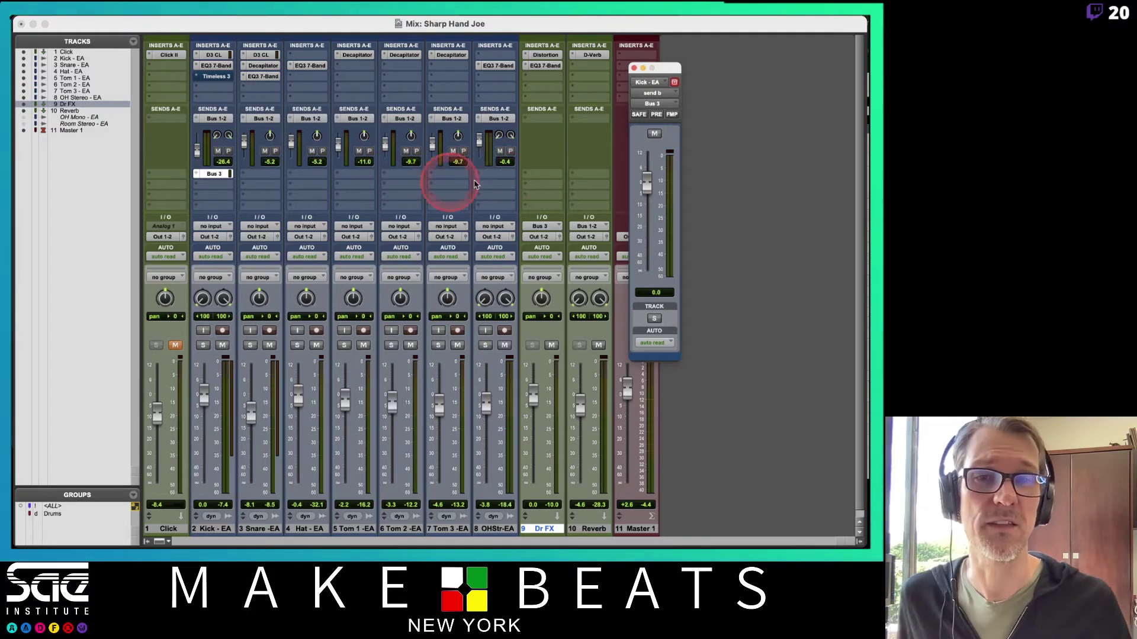
click(231, 174)
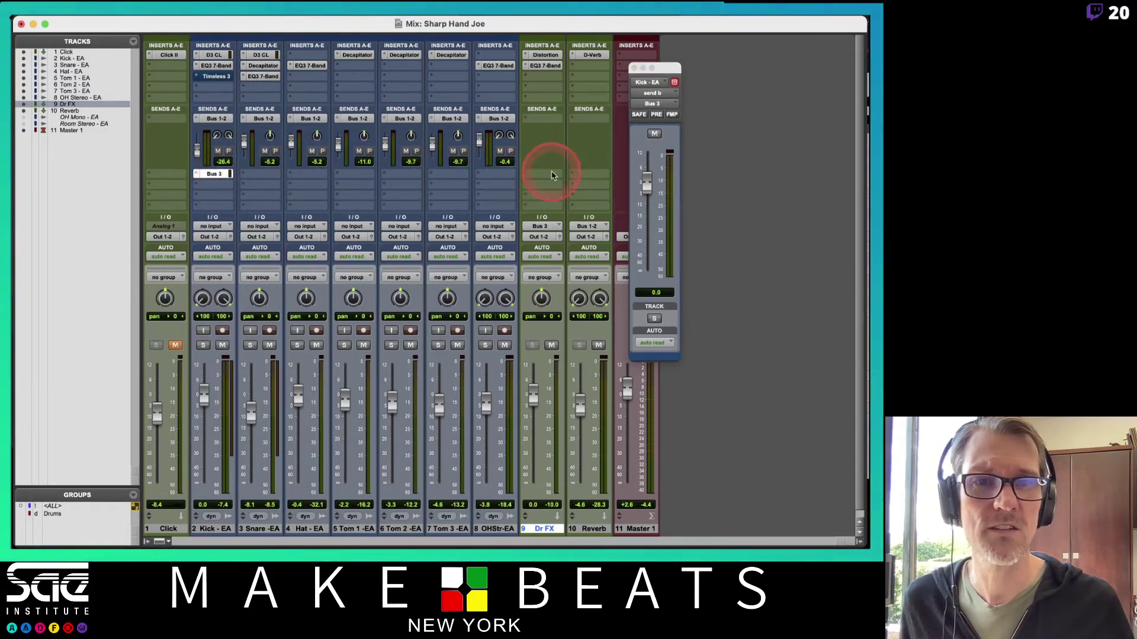
click(656, 115)
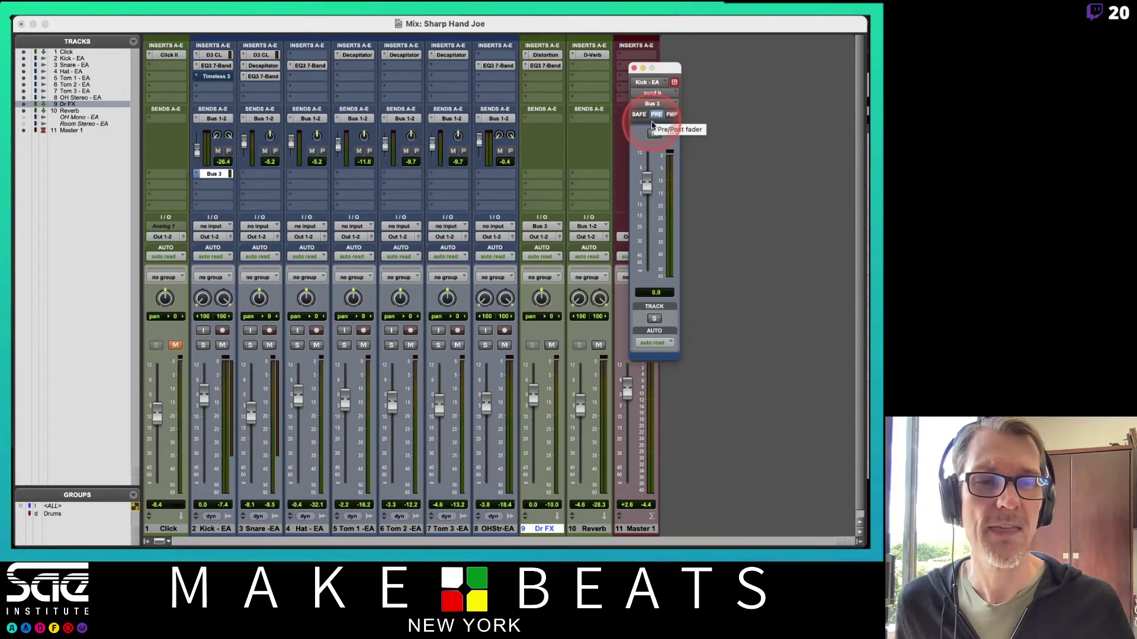
drag(210, 175, 483, 180)
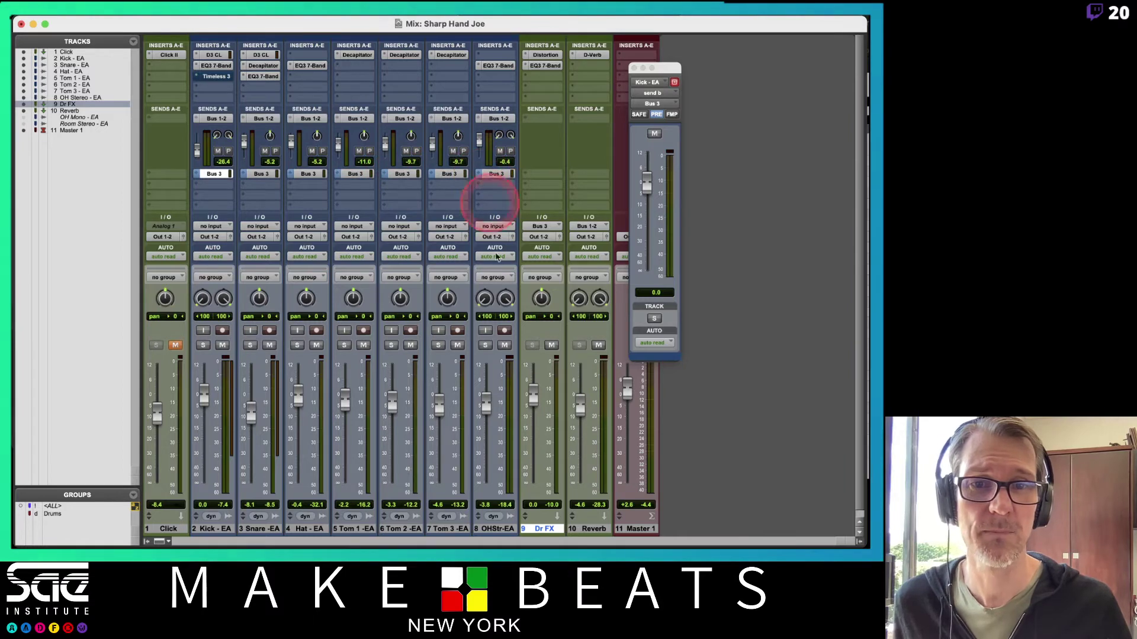
Step: Pull the Dr FX fader down to about -26.4 dB during playback, and bring it back up to about -5.4 dB
drag(534, 396, 533, 451)
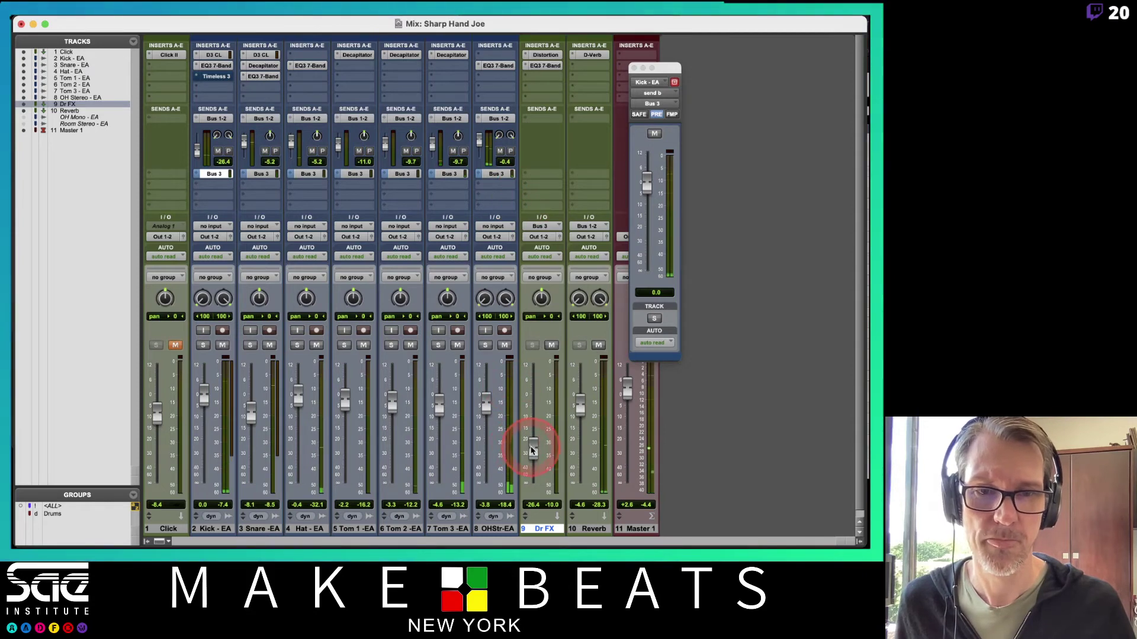
drag(532, 450, 533, 400)
click(556, 160)
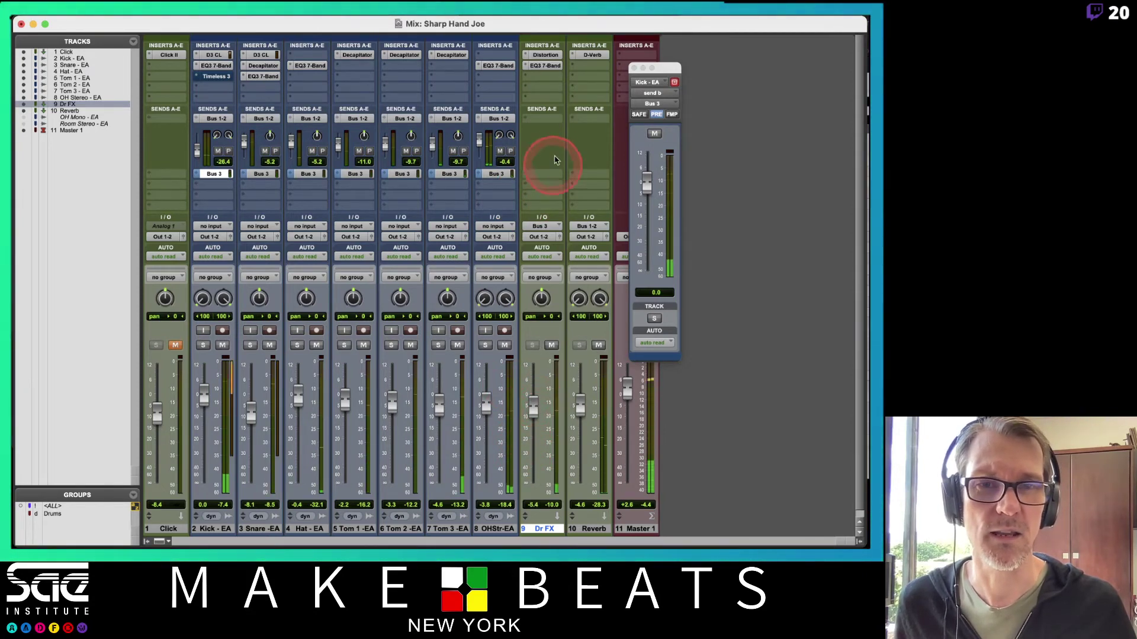
Step: Shift the Dr FX EQ's pass band to about 335.1 Hz and 1.24 kHz, and place its Distortion and EQ windows side by side
click(544, 65)
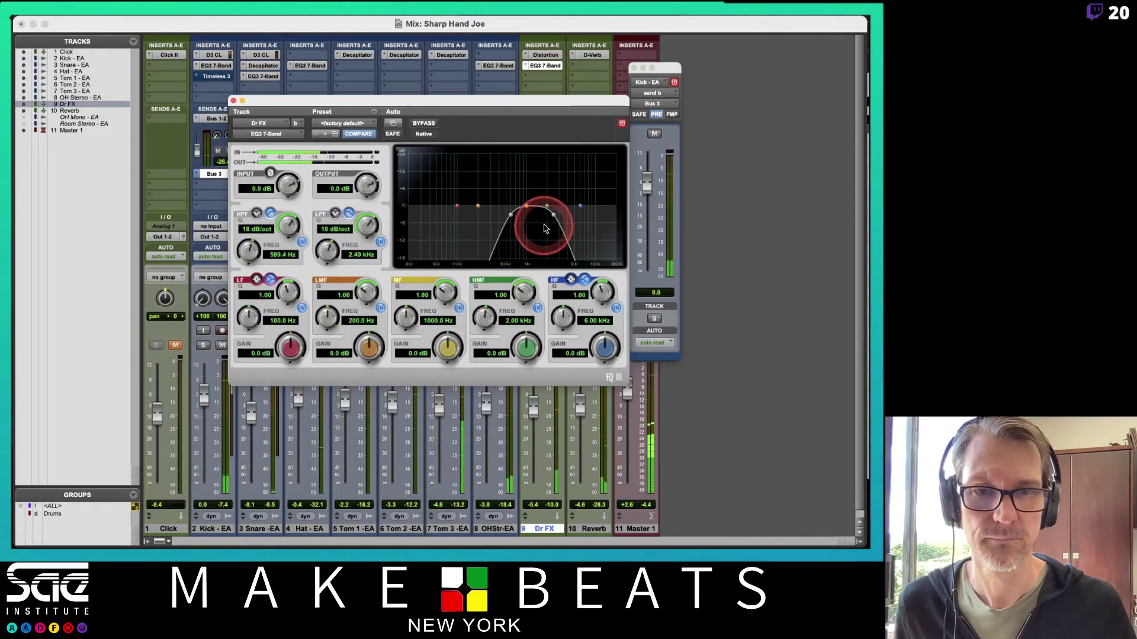
drag(545, 229, 494, 220)
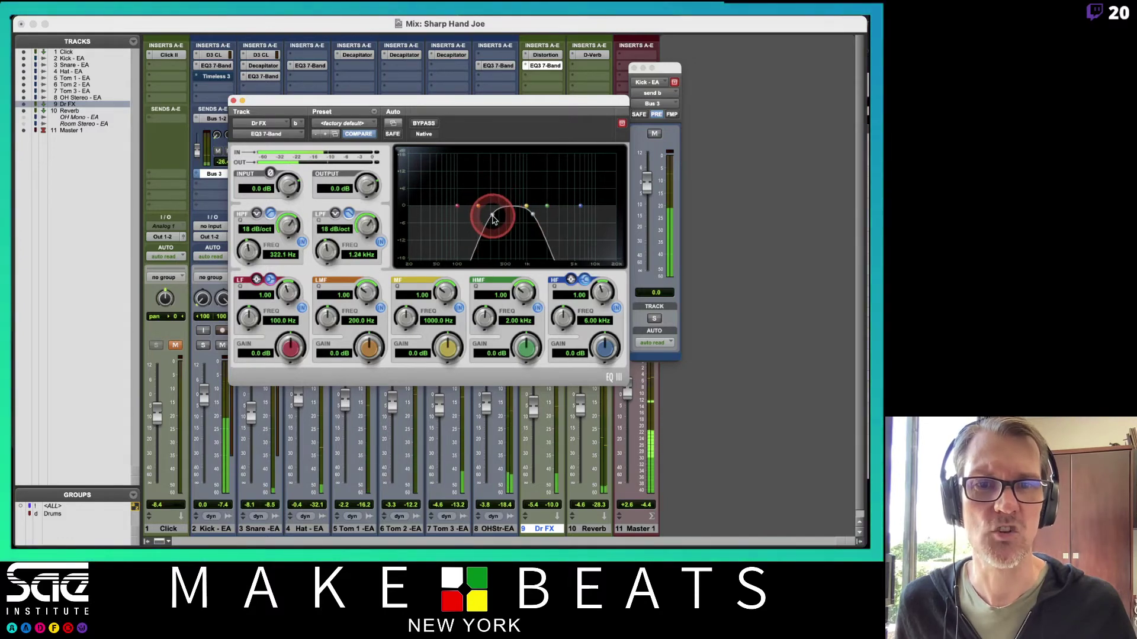
click(541, 54)
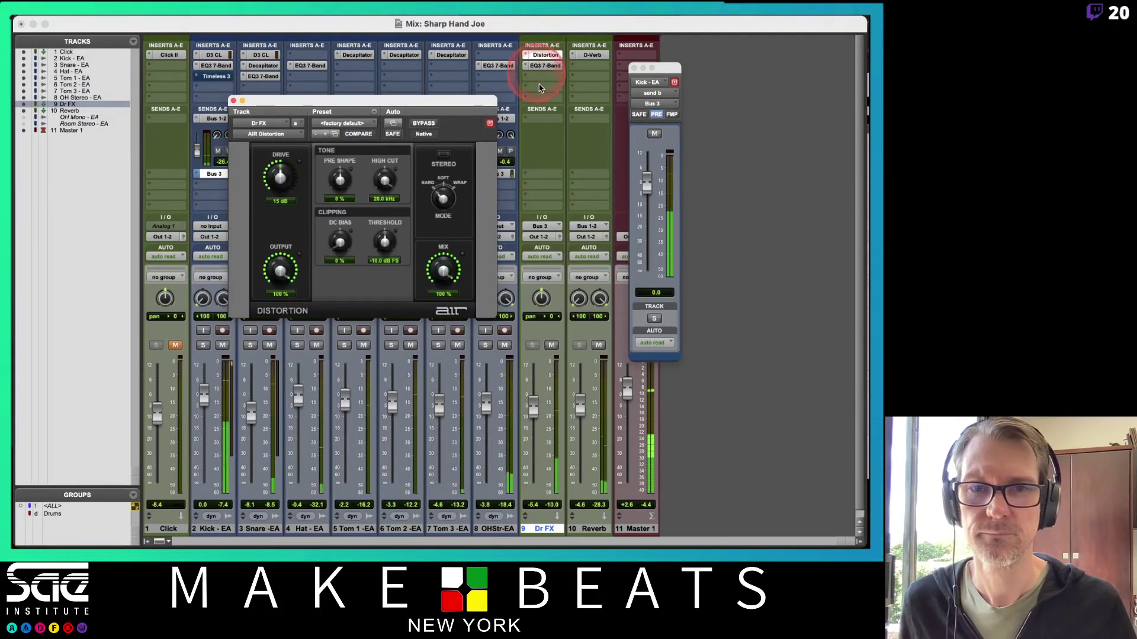
click(545, 65)
drag(431, 102, 281, 175)
drag(276, 41, 588, 165)
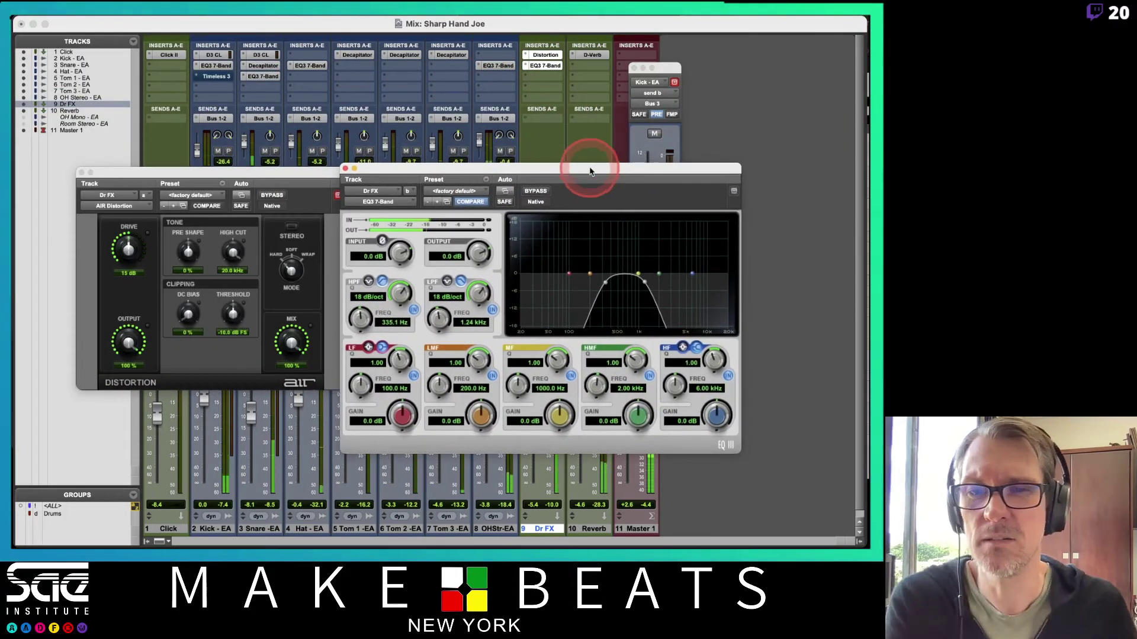
Step: Try the stereo switch on the Dr FX track's Distortion and reduce its drive
mouse_move(291, 269)
mouse_down()
mouse_move(274, 264)
mouse_move(295, 252)
mouse_up()
click(291, 230)
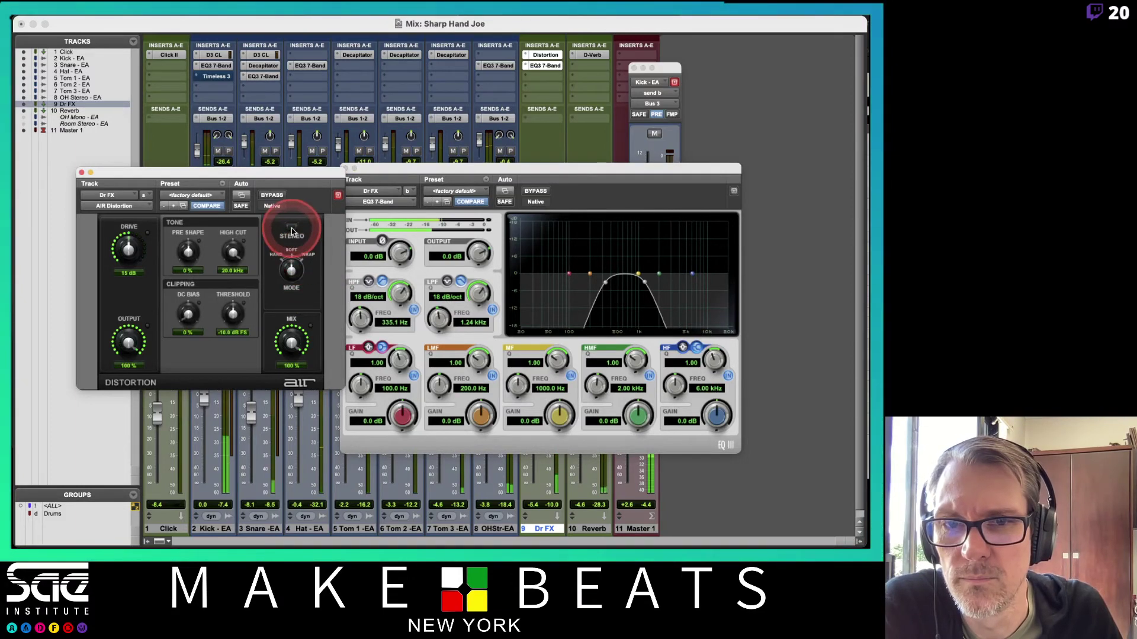
click(291, 230)
click(126, 252)
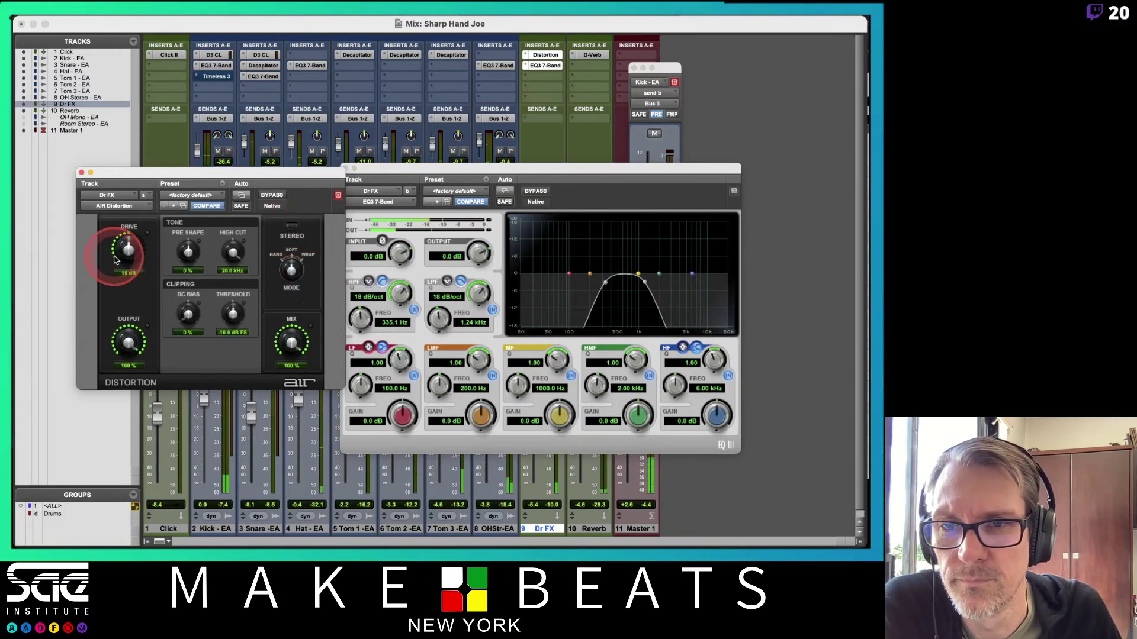
drag(126, 252, 129, 282)
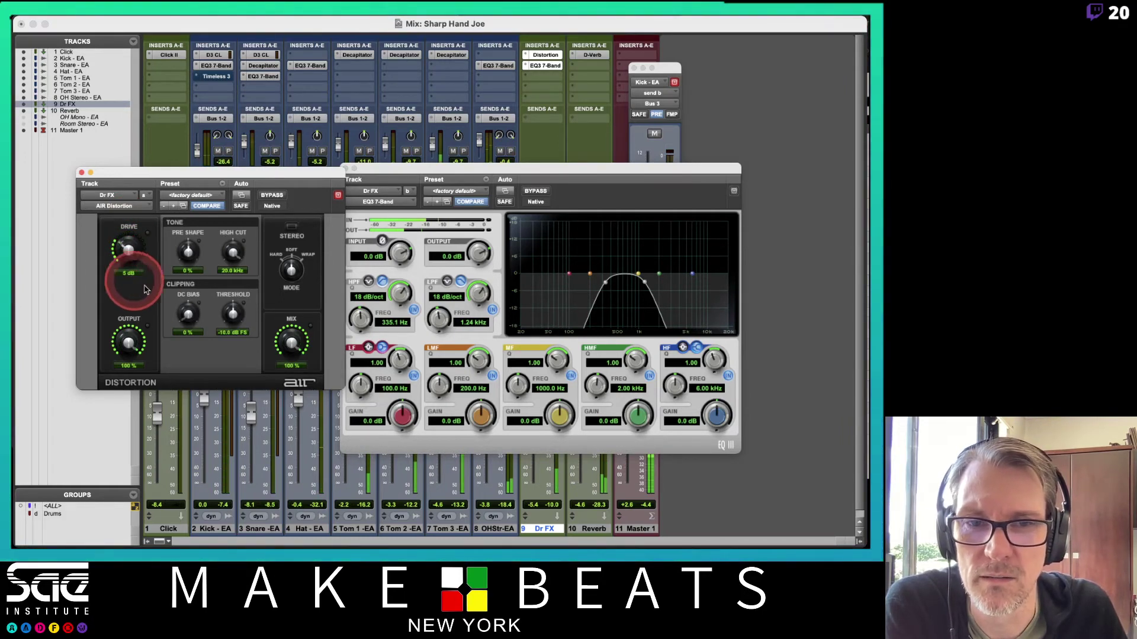
Step: Set the Dr FX EQ's low-pass filter to about 1.92 kHz and its high-pass filter to about 401.1 Hz
drag(647, 284, 661, 286)
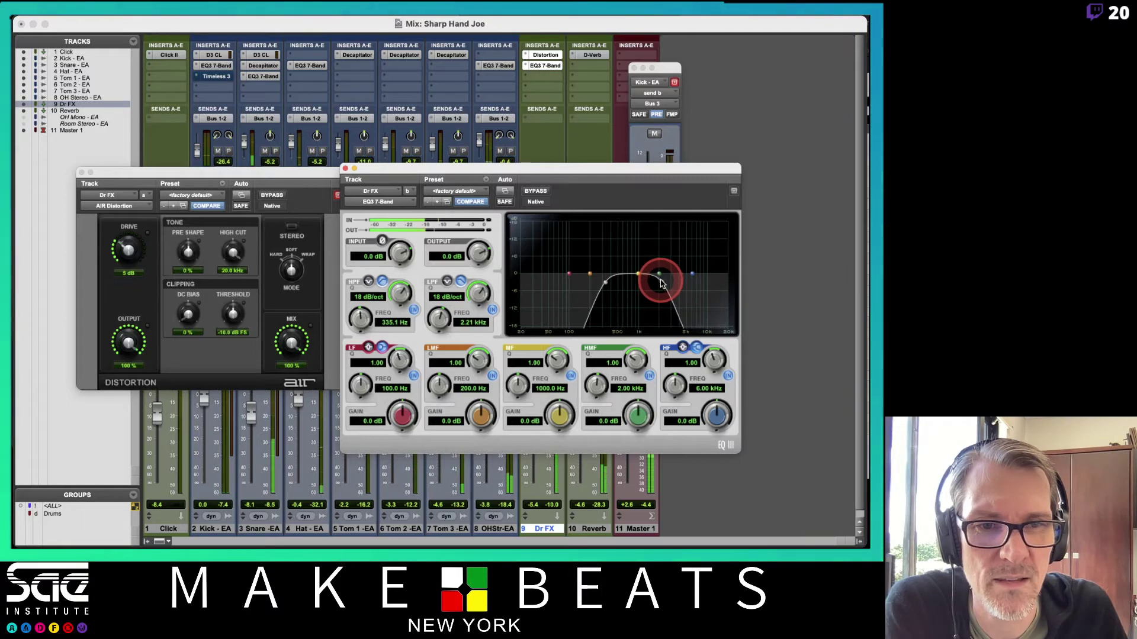
drag(661, 284, 658, 283)
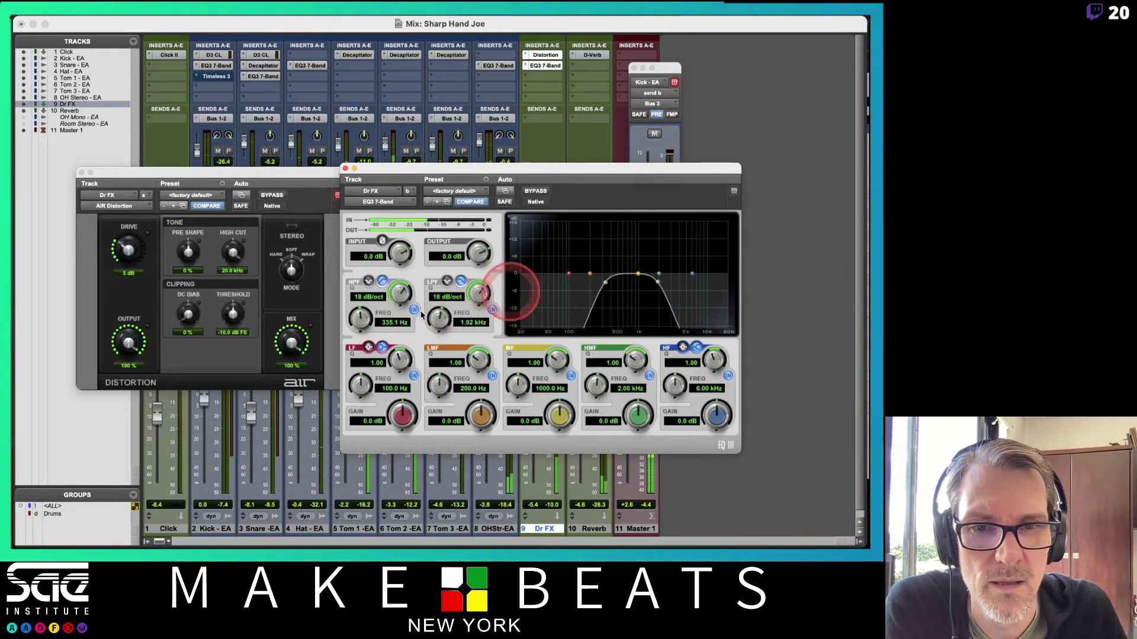
drag(357, 323, 357, 296)
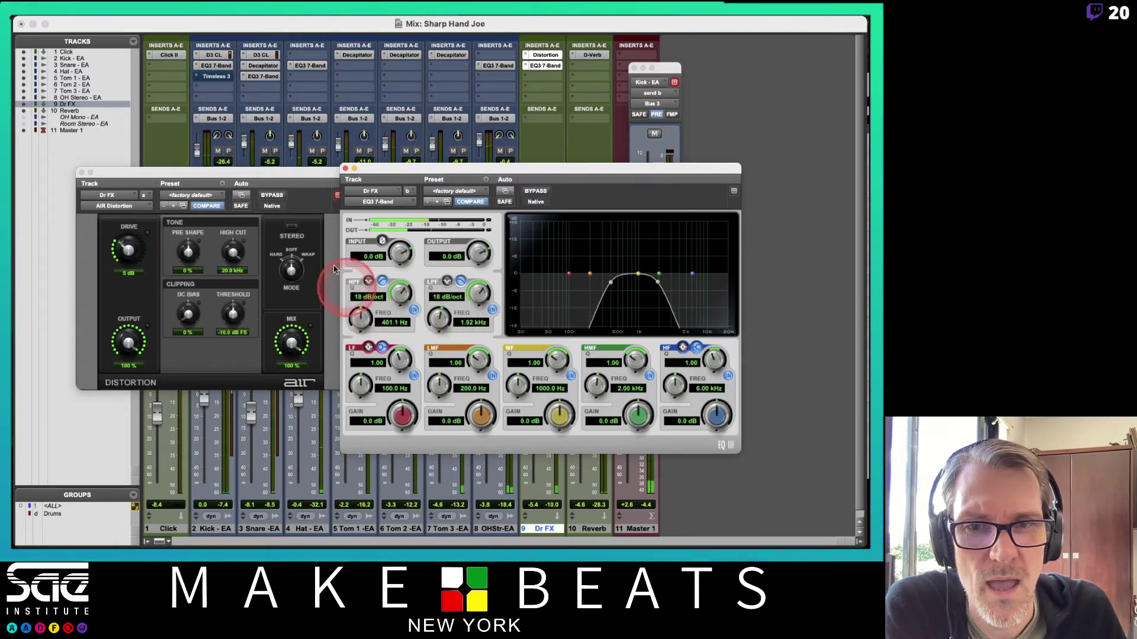
Step: Close the Distortion window, move the EQ window off the faders, and set the Dr FX fader to about -12.1 dB
click(83, 173)
drag(387, 168, 643, 156)
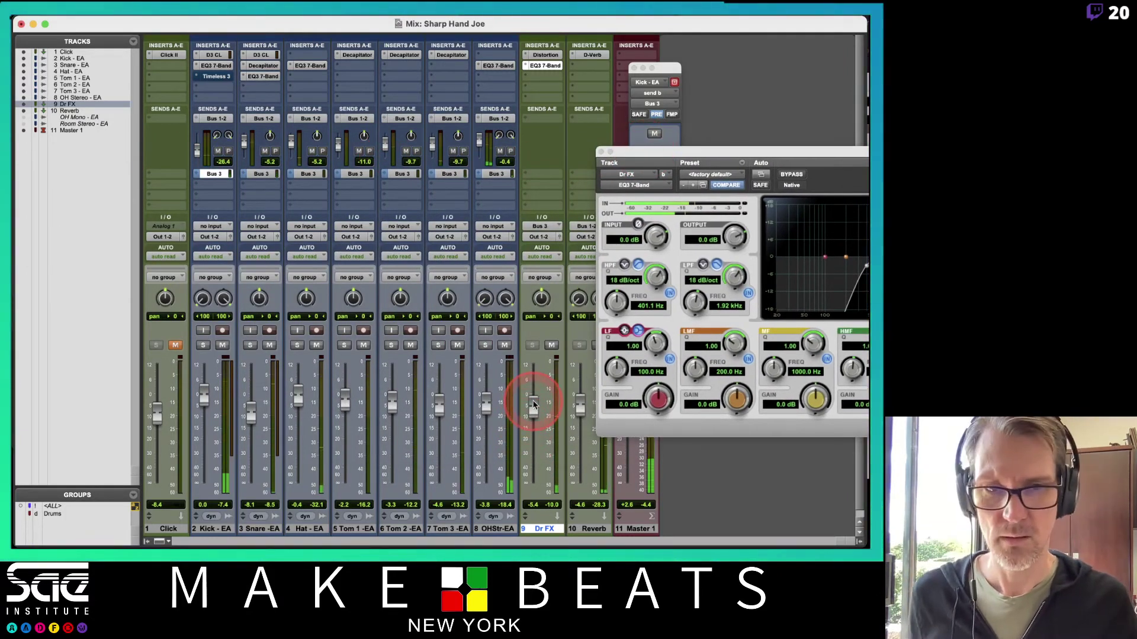
alt+click(533, 403)
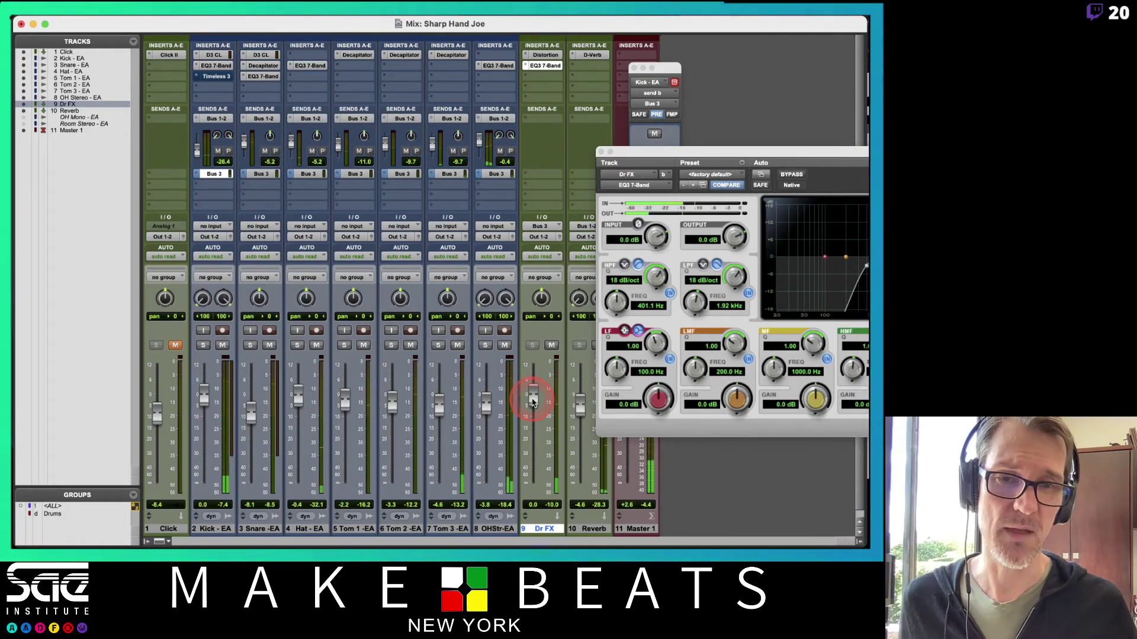
drag(533, 403, 536, 428)
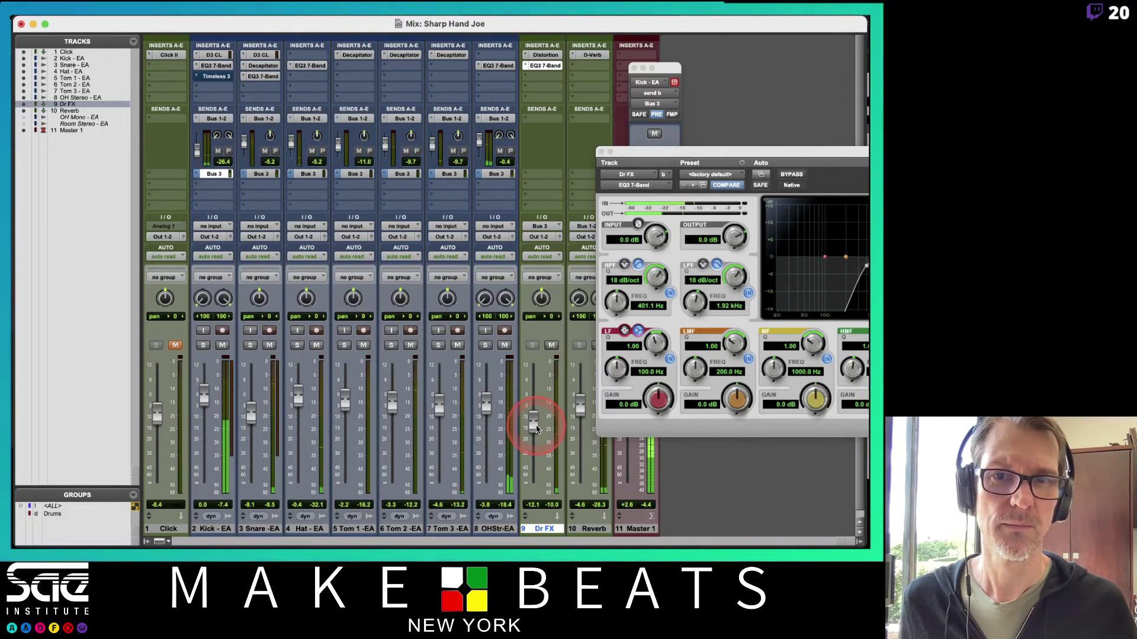
Step: Lower the Dr FX EQ's high-pass frequency, close the EQ, and ease the track's fader down to about -13.7 dB
click(586, 255)
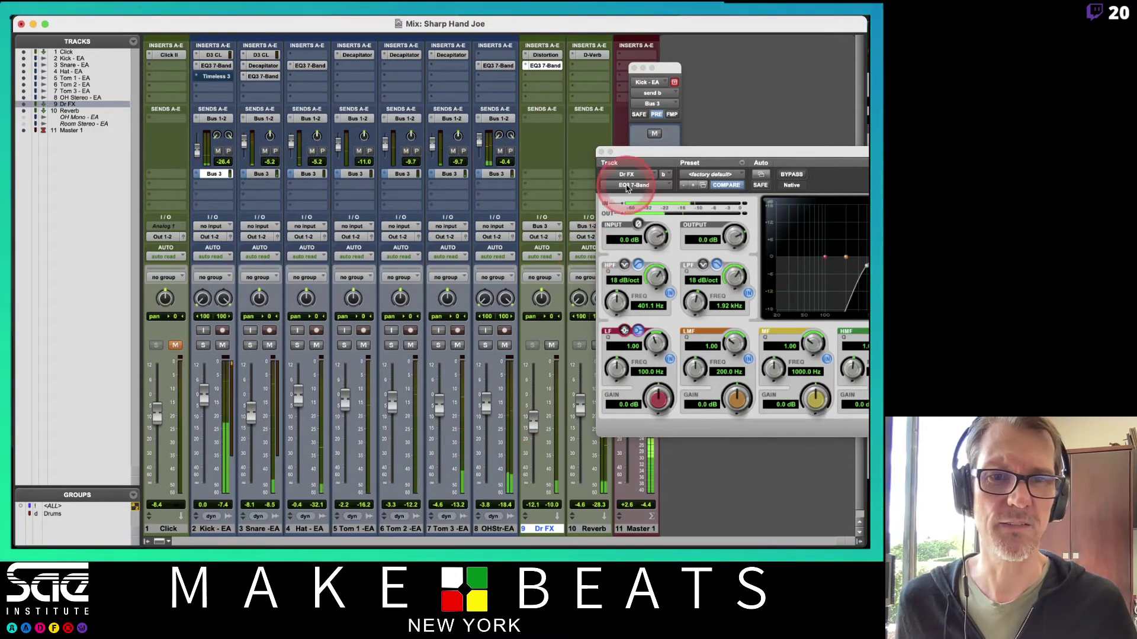
click(623, 166)
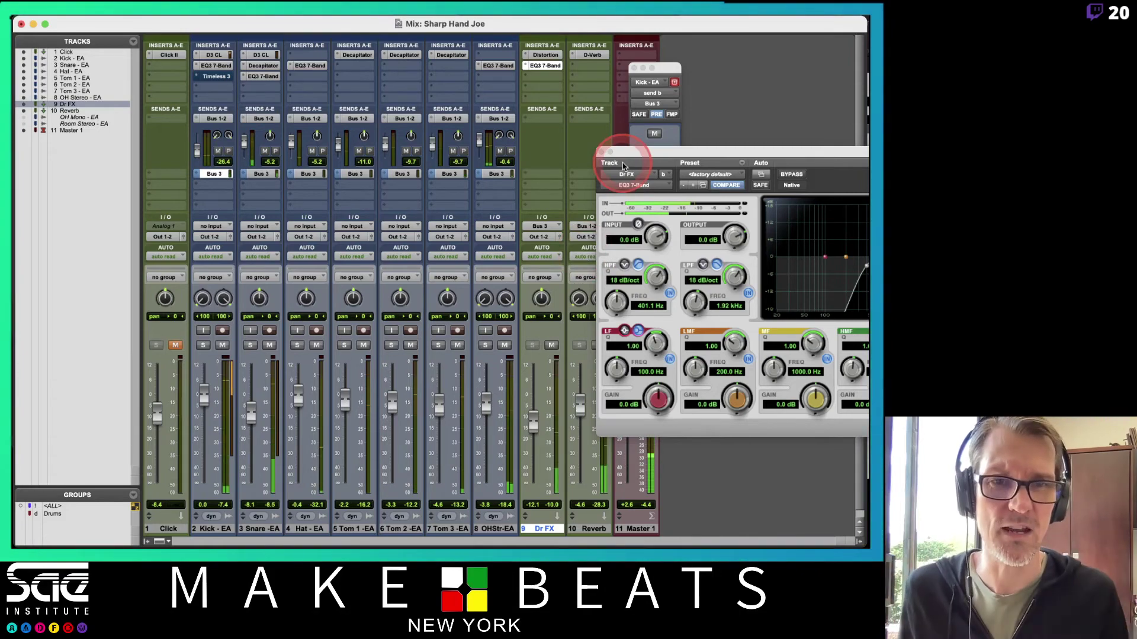
drag(631, 156, 432, 153)
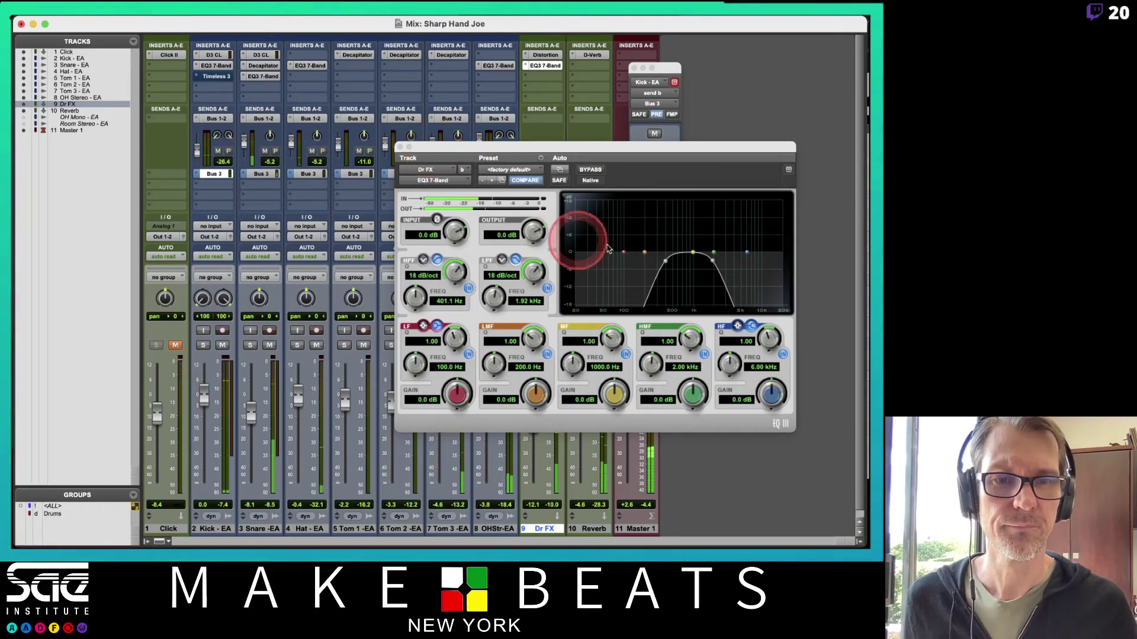
mouse_move(412, 300)
mouse_down()
mouse_move(409, 332)
mouse_move(406, 320)
mouse_up()
click(400, 147)
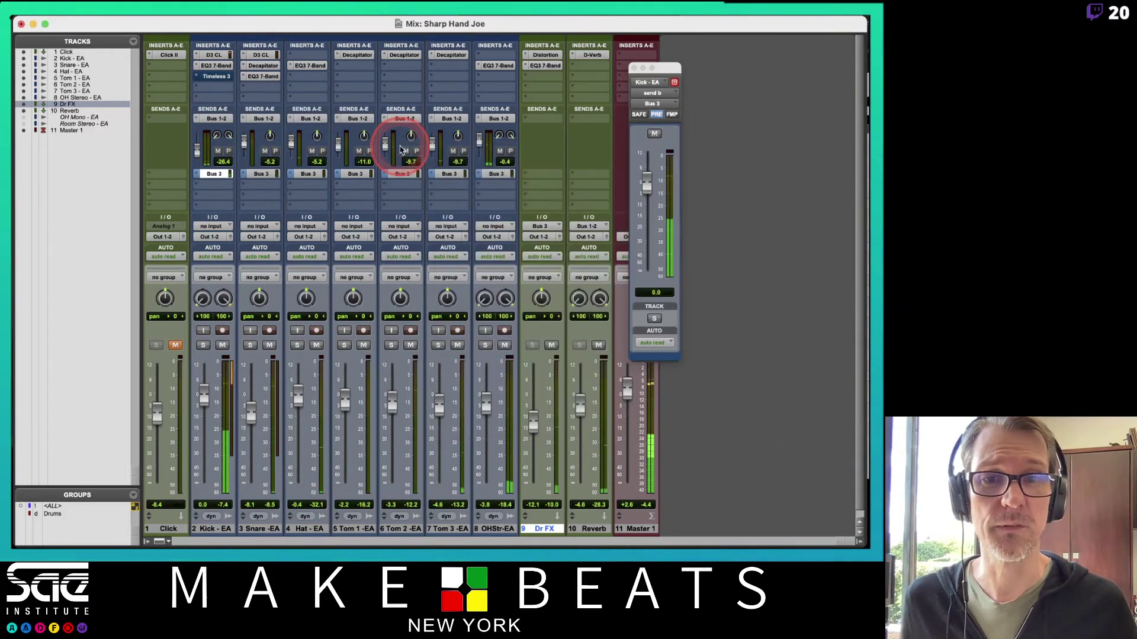
drag(533, 423, 533, 427)
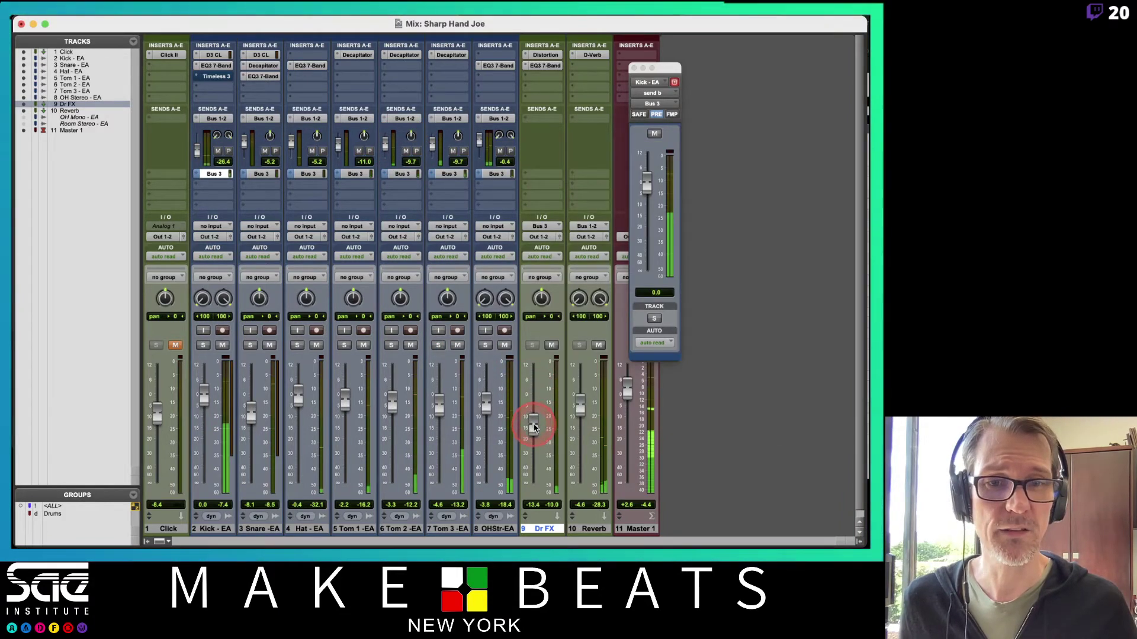
Step: Close the Kick send window, copy the OH Stereo track's Bus 1-2 reverb send to Dr FX, and set its level to 0.0 dB
click(632, 70)
click(492, 119)
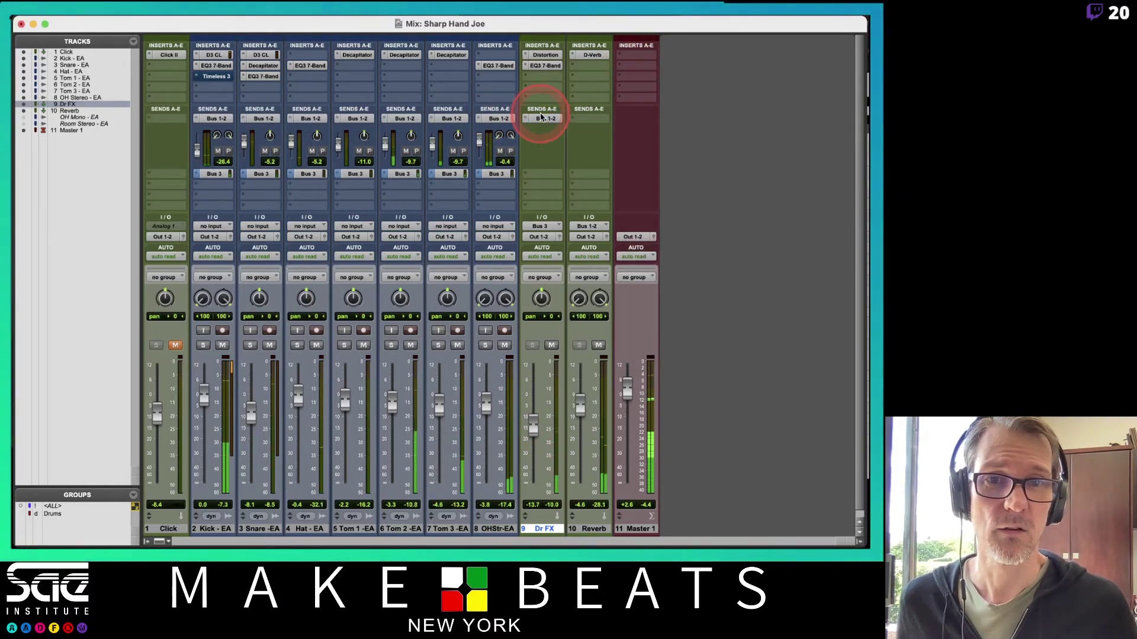
click(546, 132)
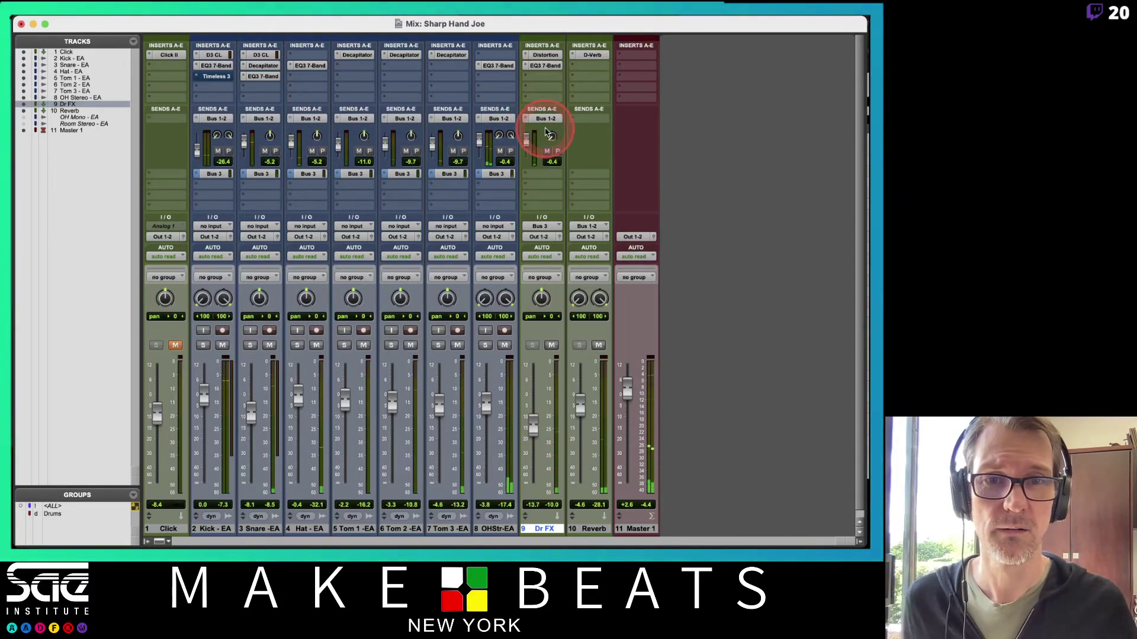
click(525, 142)
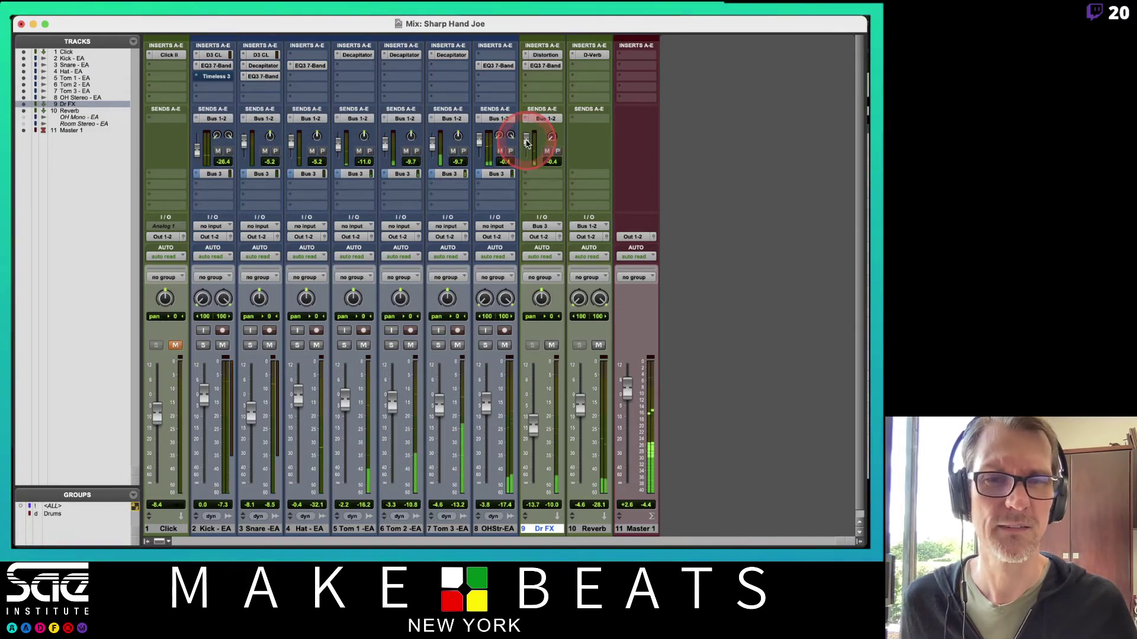
drag(524, 142, 548, 154)
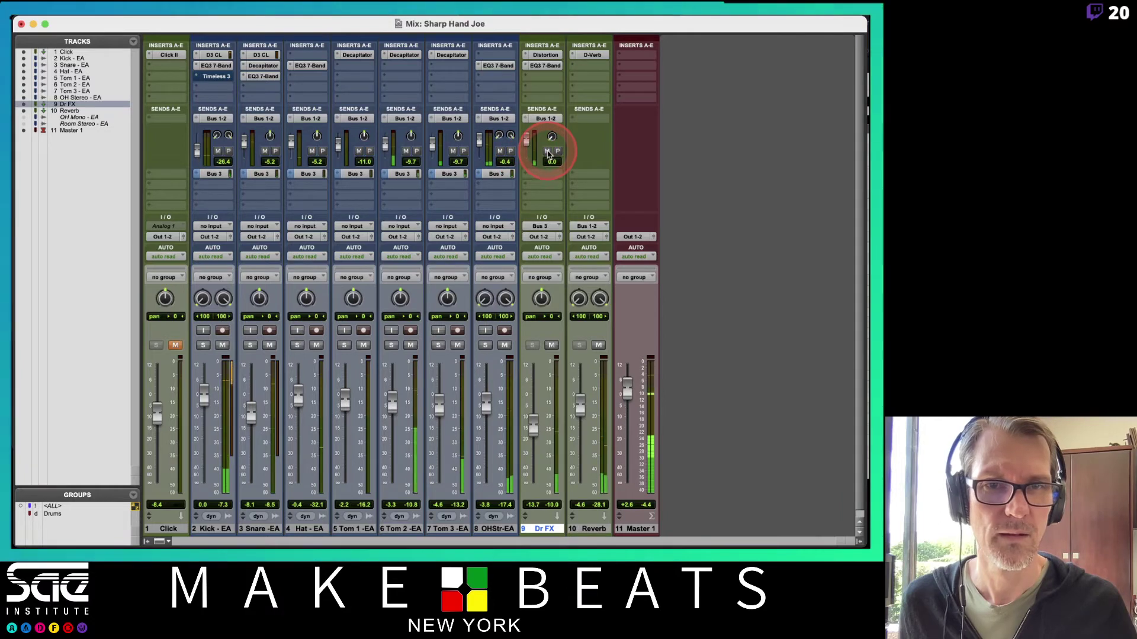
Step: Compare playback with the Dr FX reverb send muted and unmuted, and lower the Dr FX fader to about -16.1 dB
click(547, 152)
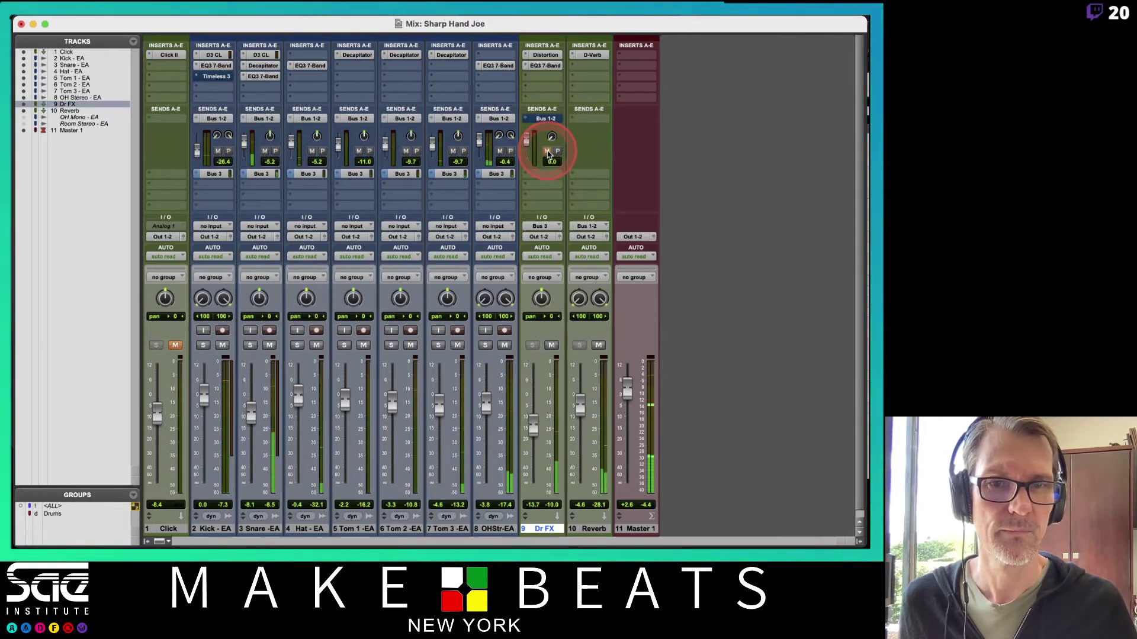
click(547, 152)
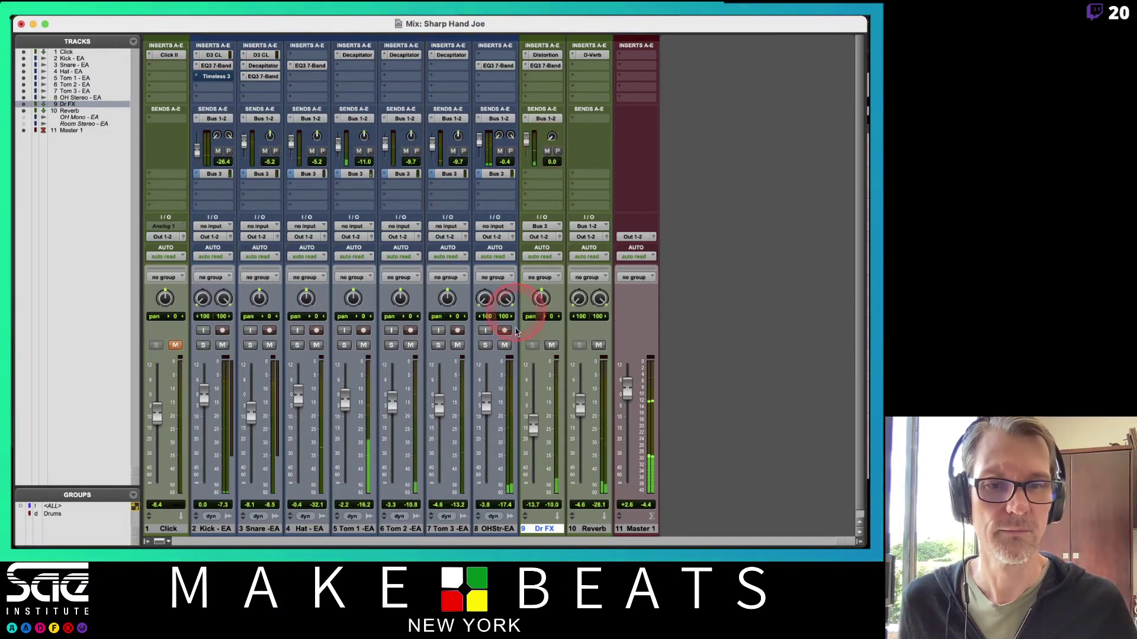
drag(533, 424, 537, 436)
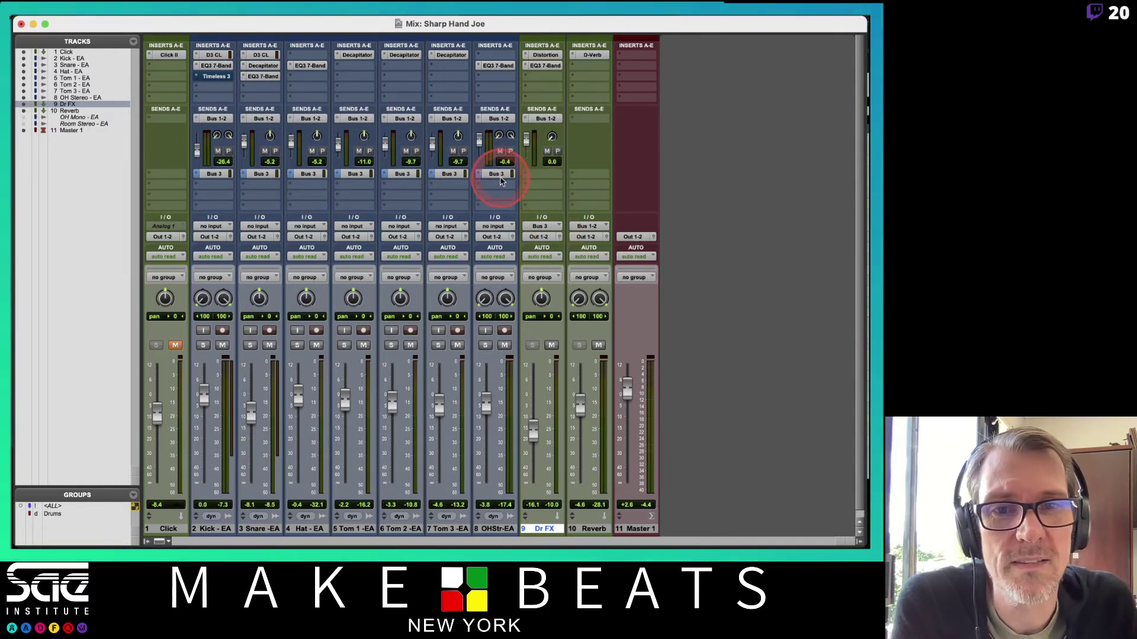
Step: Review the bus options for a second send on the Dr FX track without assigning one
click(530, 173)
click(501, 173)
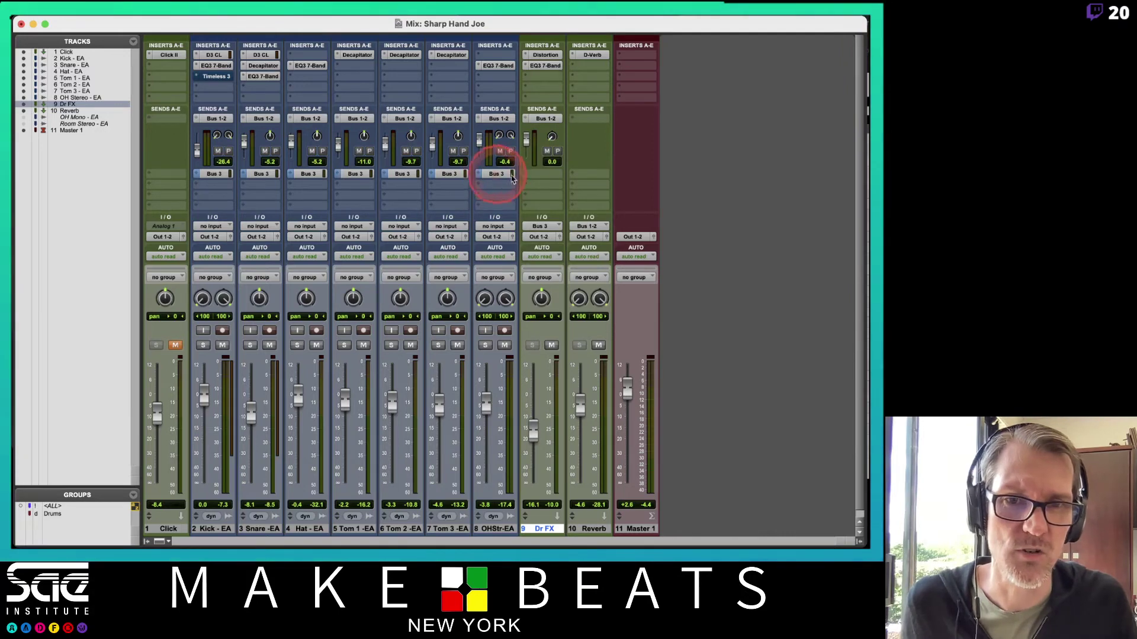
click(543, 174)
mouse_move(545, 175)
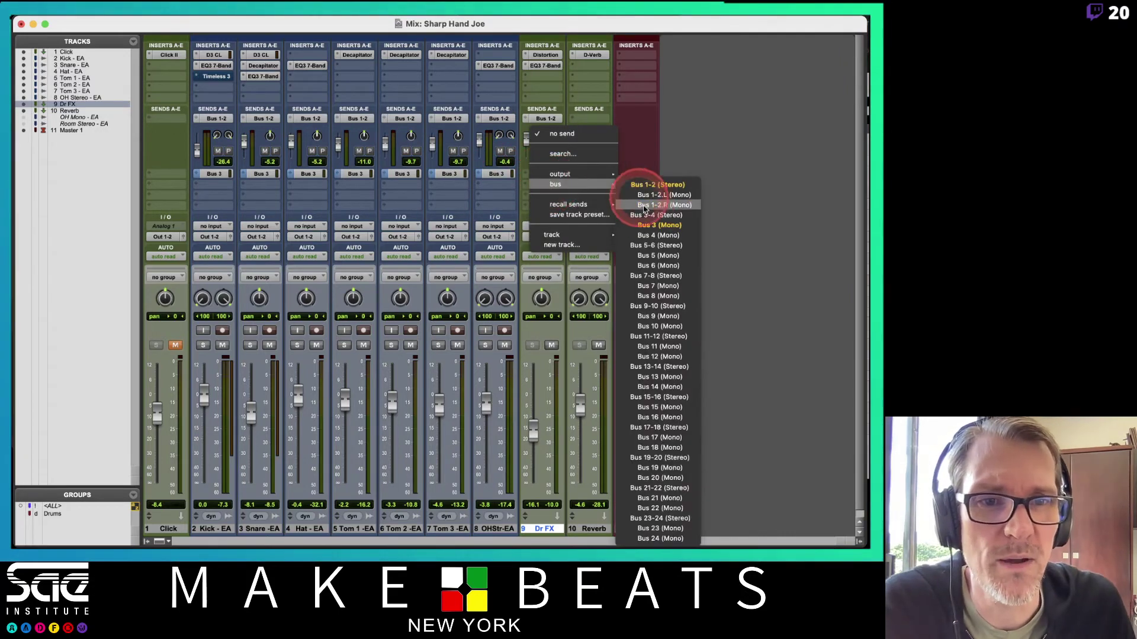
click(666, 144)
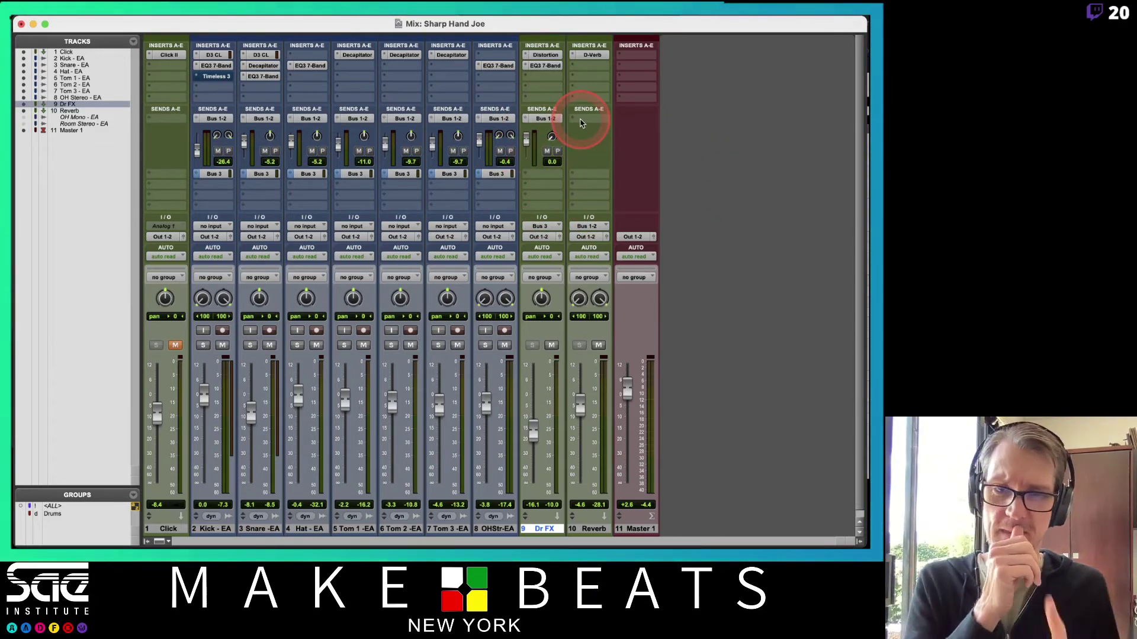
Step: Mute the OH Stereo, three Tom, Hat, Snare and Kick tracks, and raise the Dr FX fader to about -5.7 dB
click(504, 346)
click(457, 346)
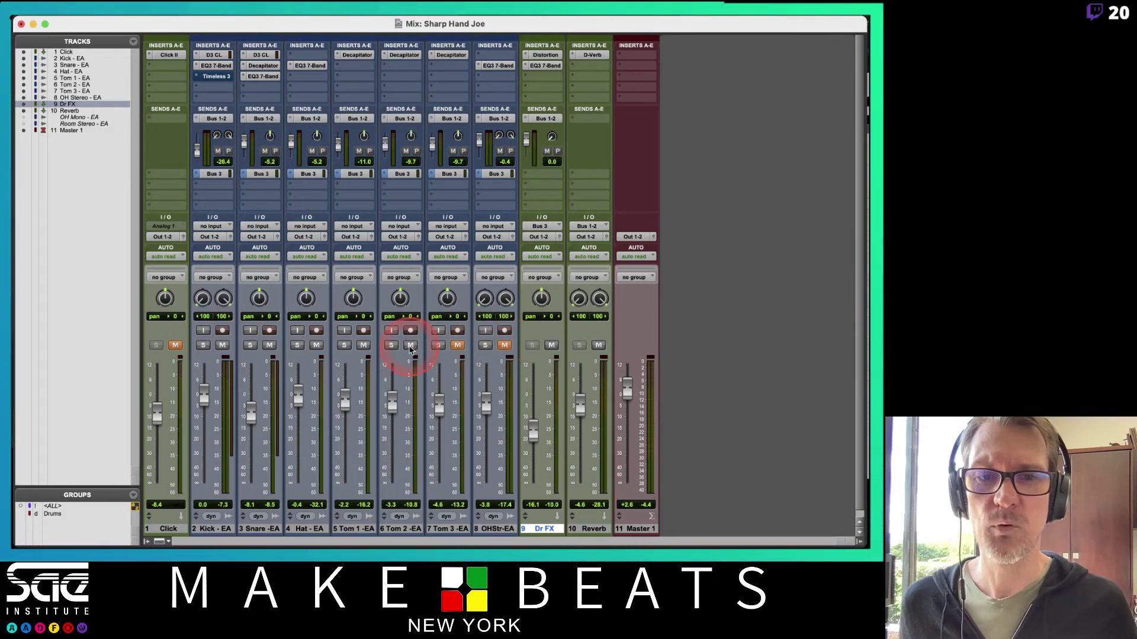
click(410, 346)
click(363, 345)
click(316, 346)
click(270, 345)
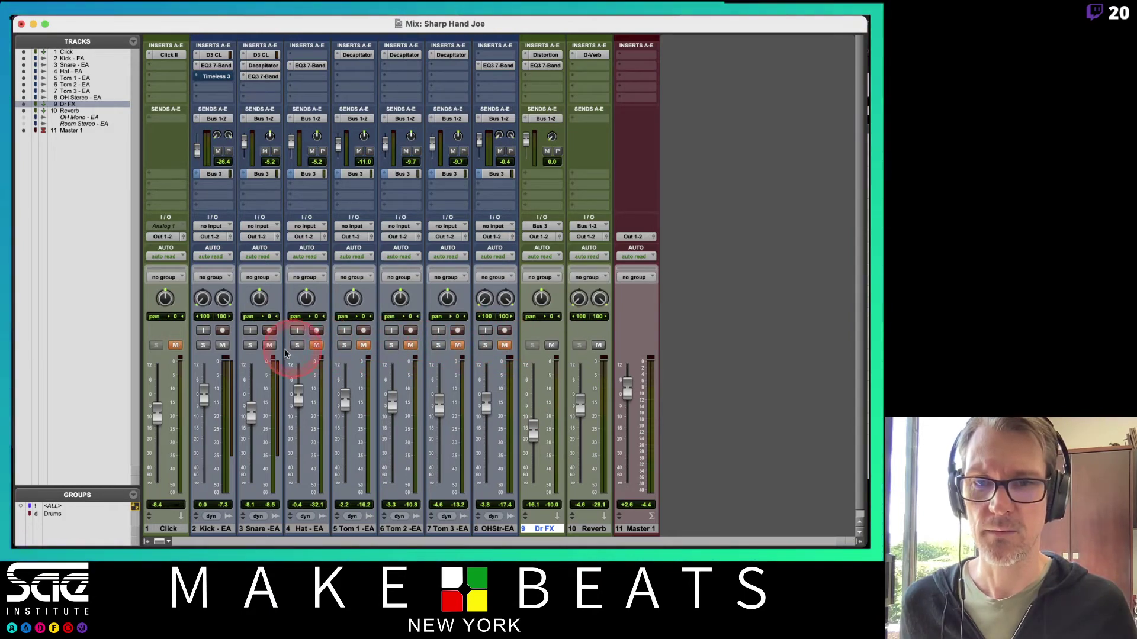
click(222, 346)
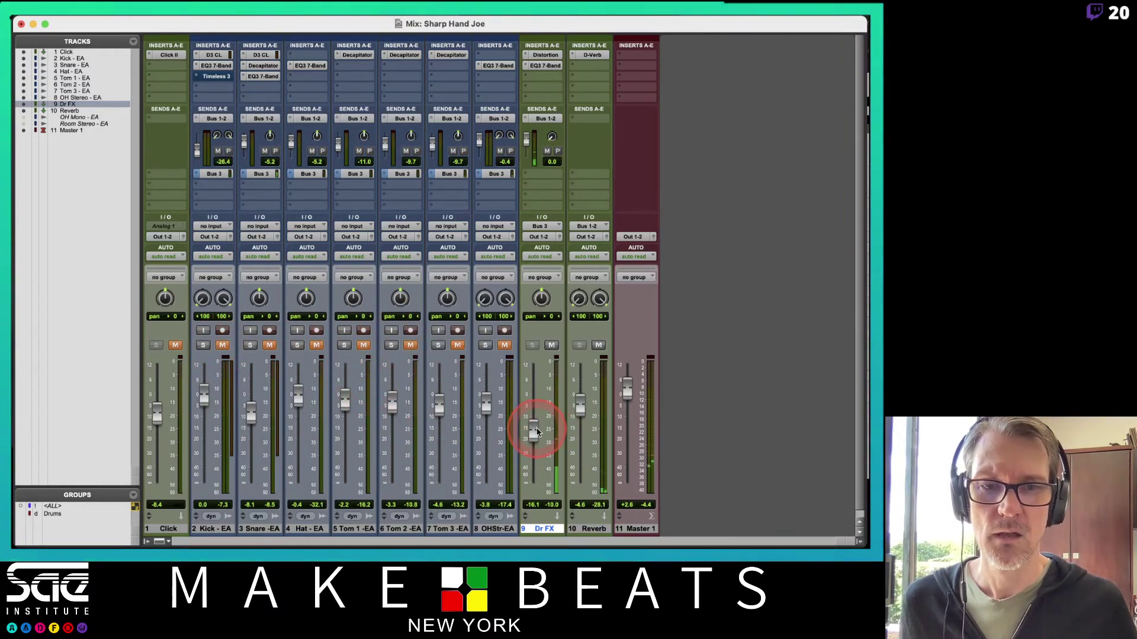
drag(535, 423, 535, 409)
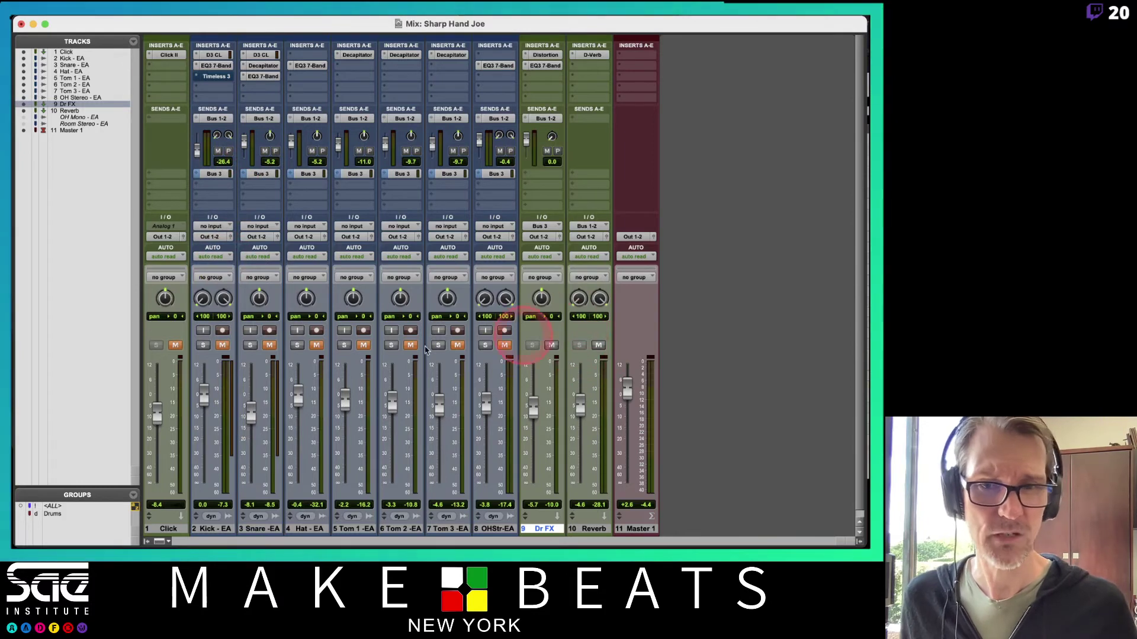
Step: Unmute the Snare track, mute Dr FX, and pull the Snare fader all the way down during playback
click(270, 346)
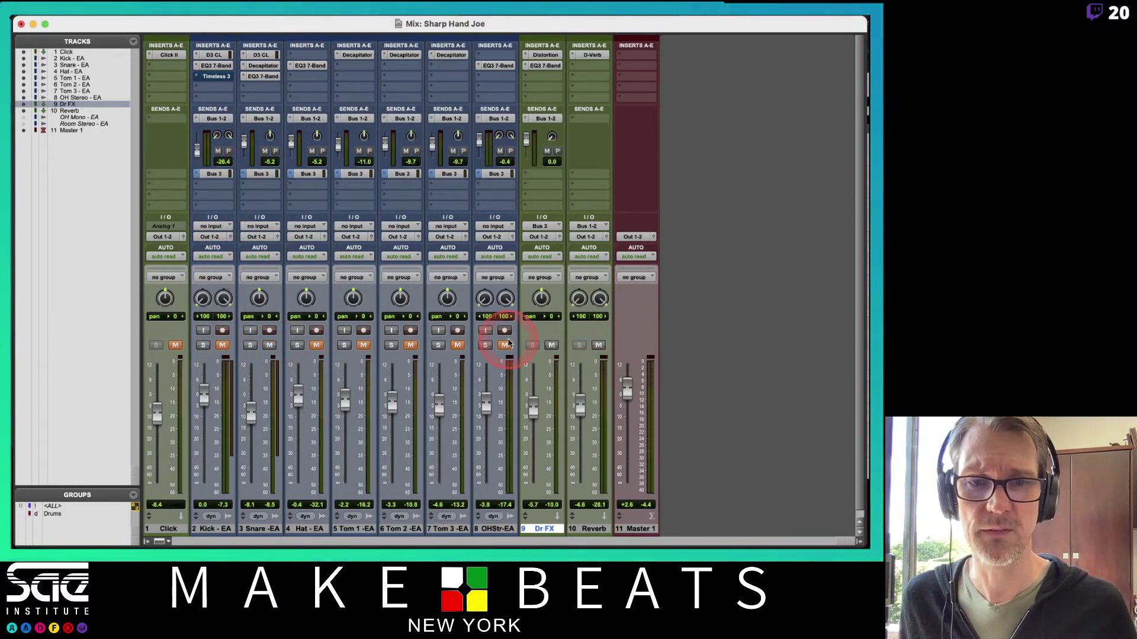
click(551, 345)
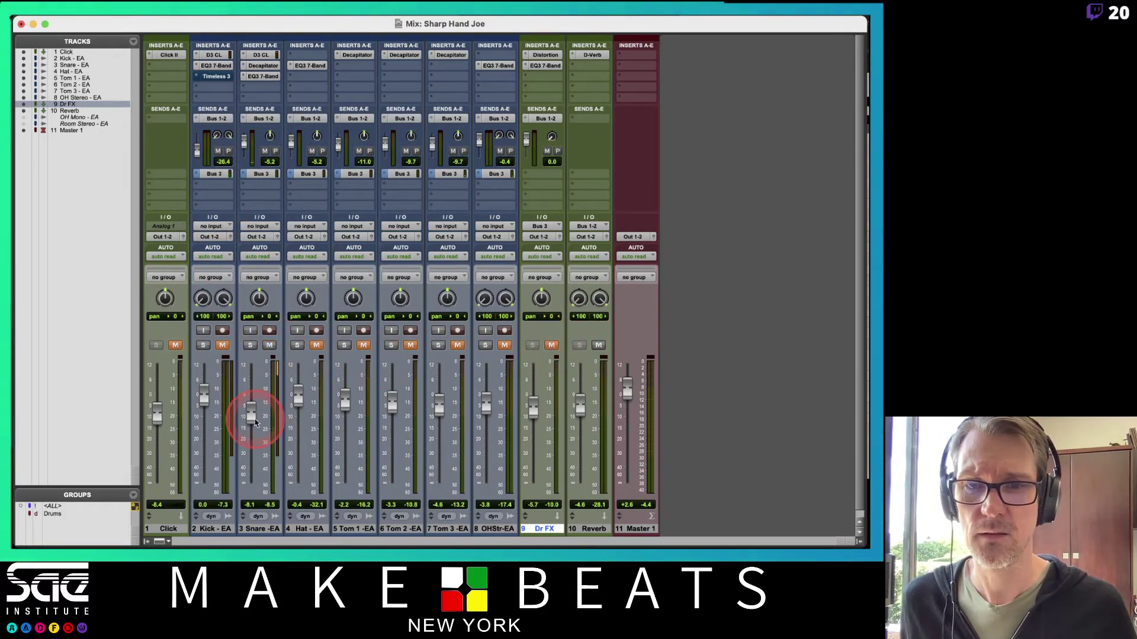
drag(252, 417, 252, 497)
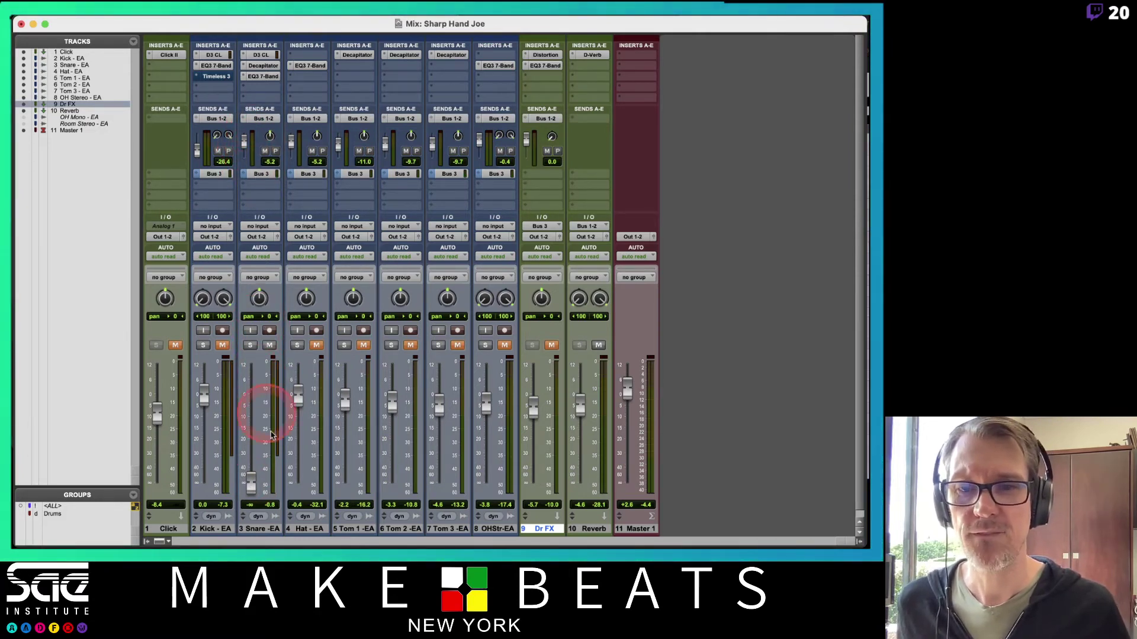
Step: Reset the Snare fader to 0.0 dB, switch its Bus 1-2 send to pre-fader, and pull the fader fully down
alt+click(249, 483)
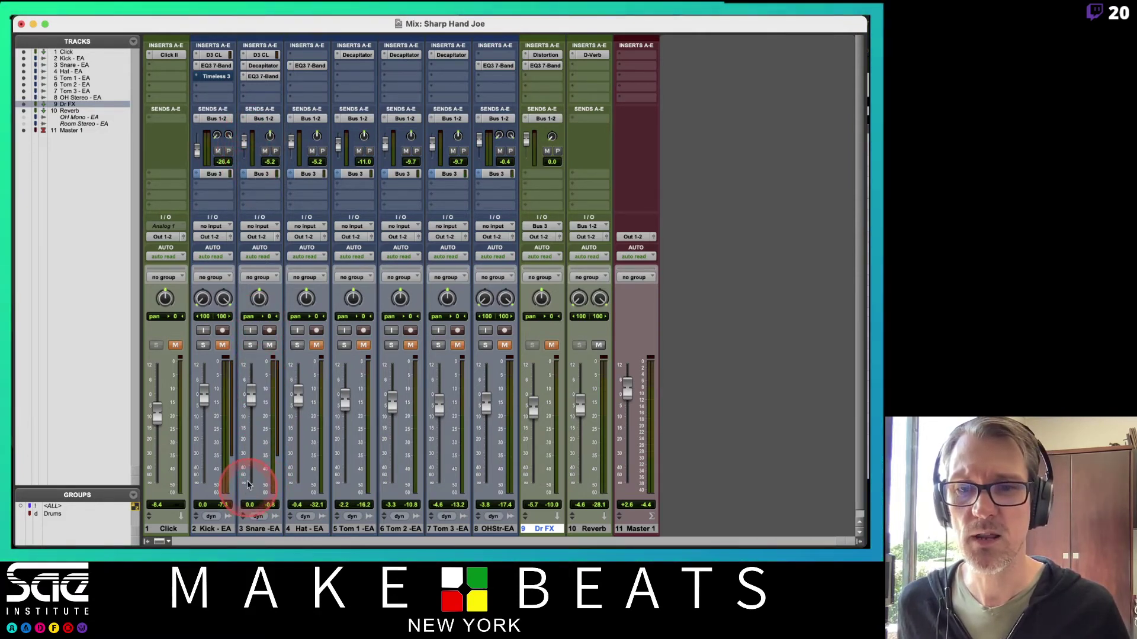
click(275, 151)
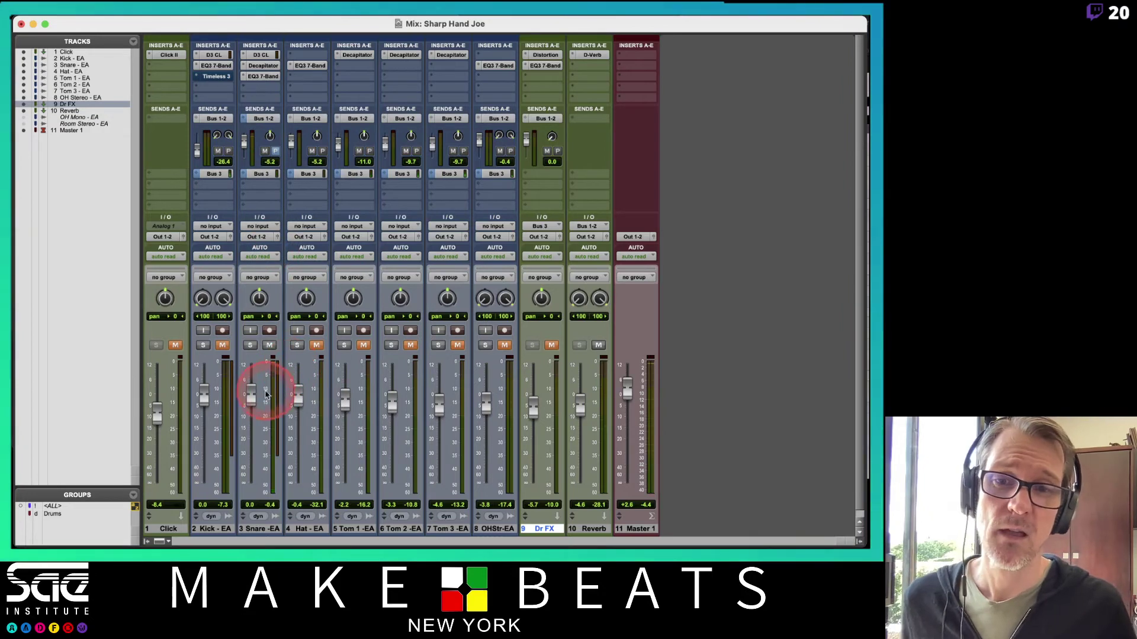
drag(253, 398, 251, 531)
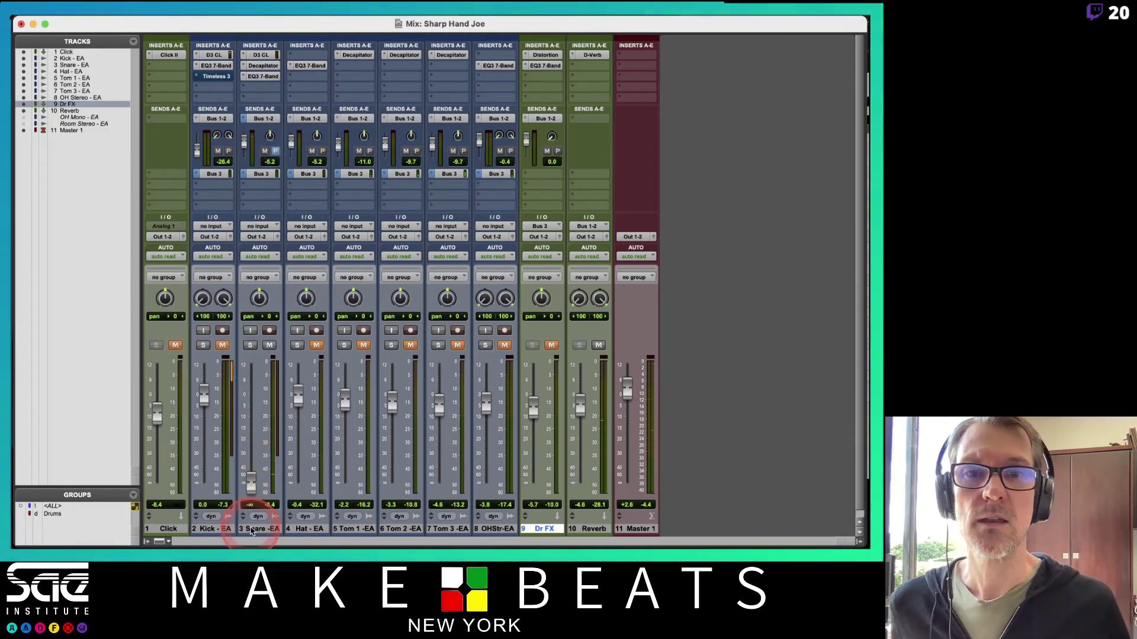
click(363, 344)
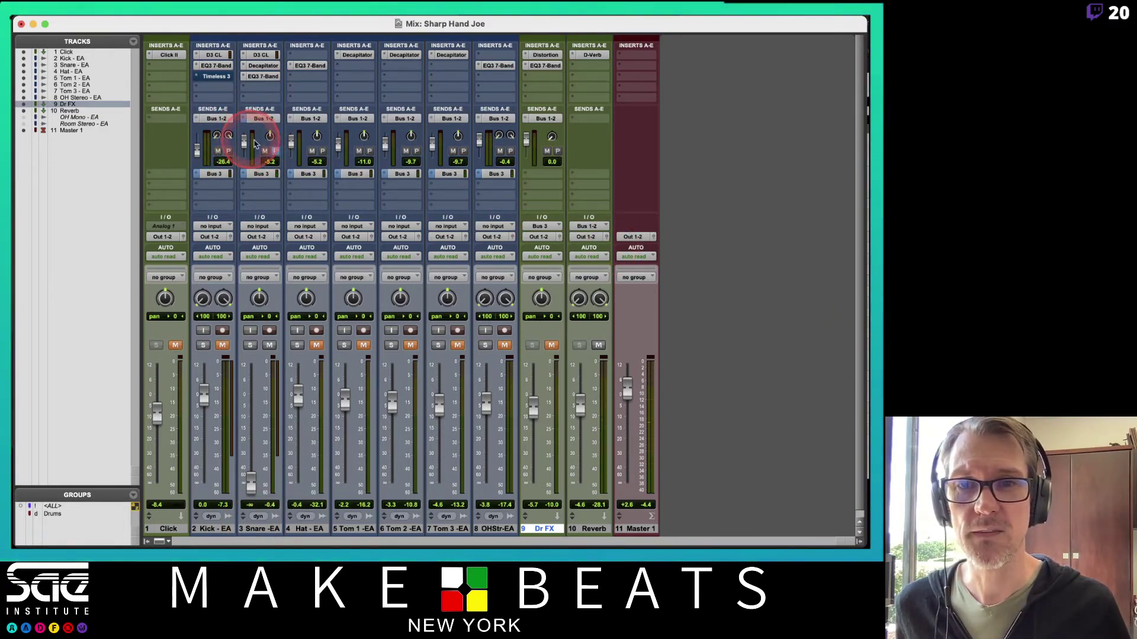
Step: Compare the Snare track's Bus 1-2 send in post- and pre-fader mode while its fader stays fully down
click(275, 151)
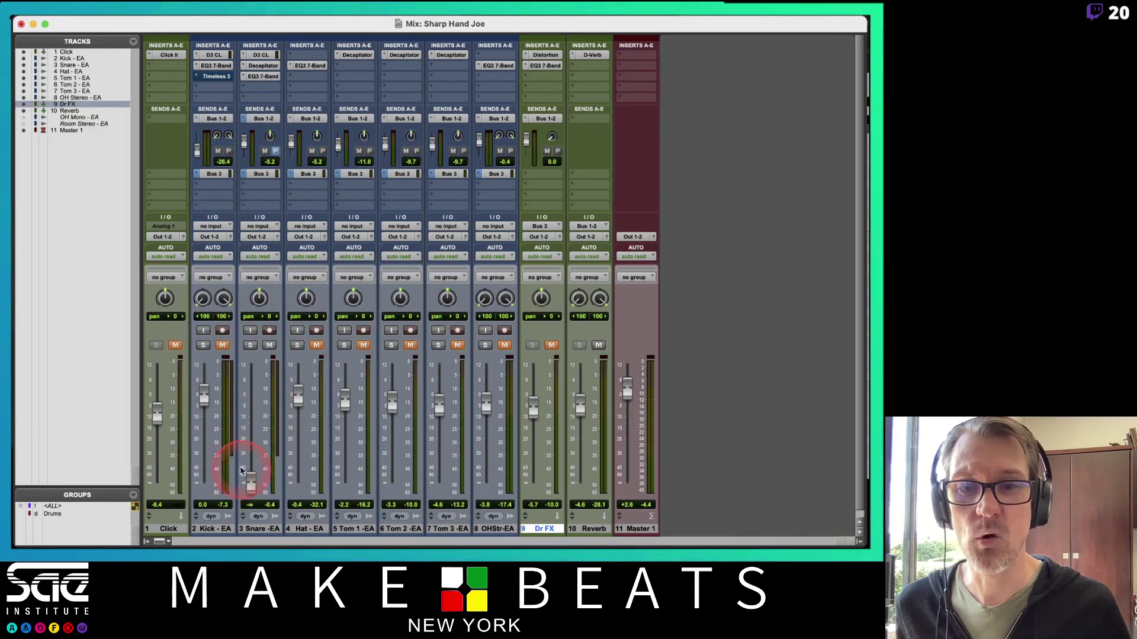
mouse_move(242, 471)
mouse_down()
mouse_move(248, 429)
mouse_move(250, 483)
mouse_up()
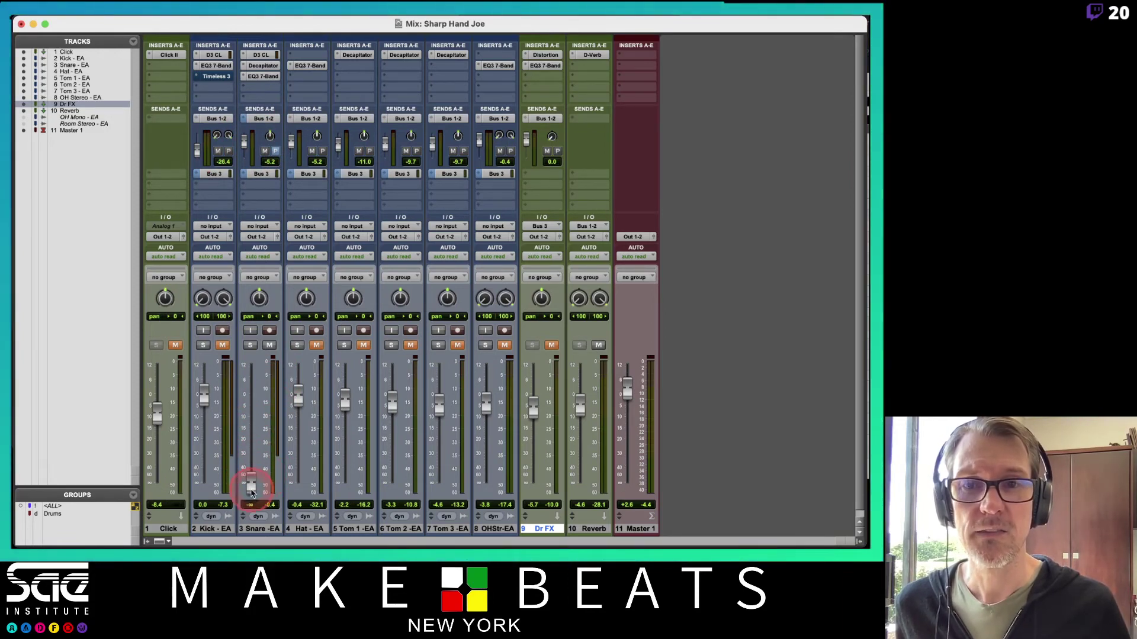
click(274, 152)
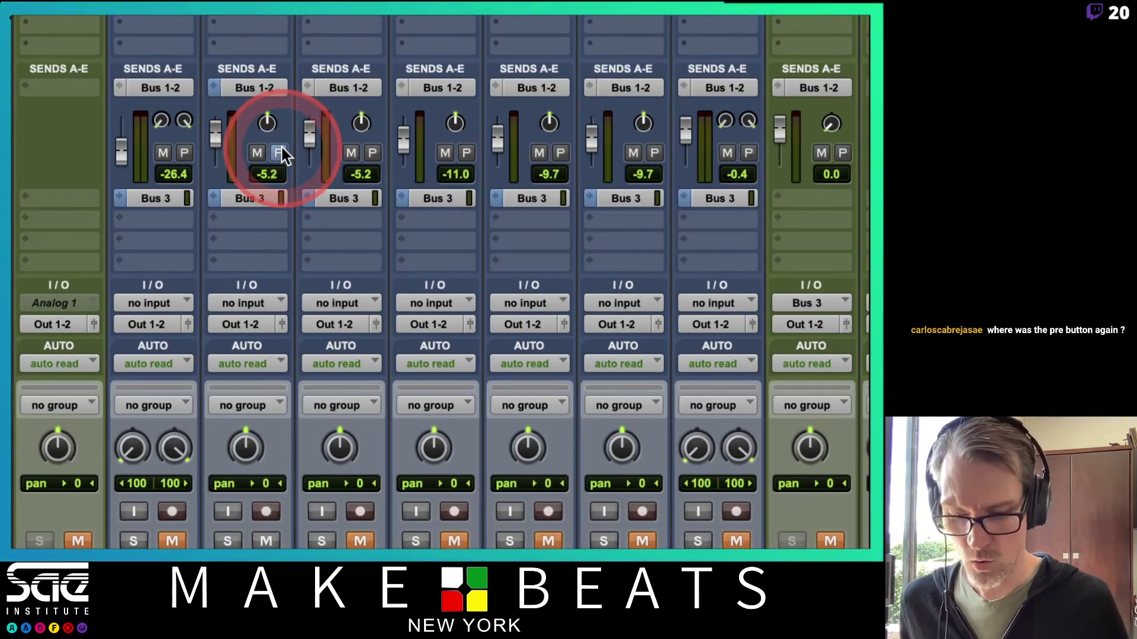
Step: Inspect the pre/post-fader setting in the Snare track's Bus 1-2 send window and close the window
click(280, 152)
click(259, 86)
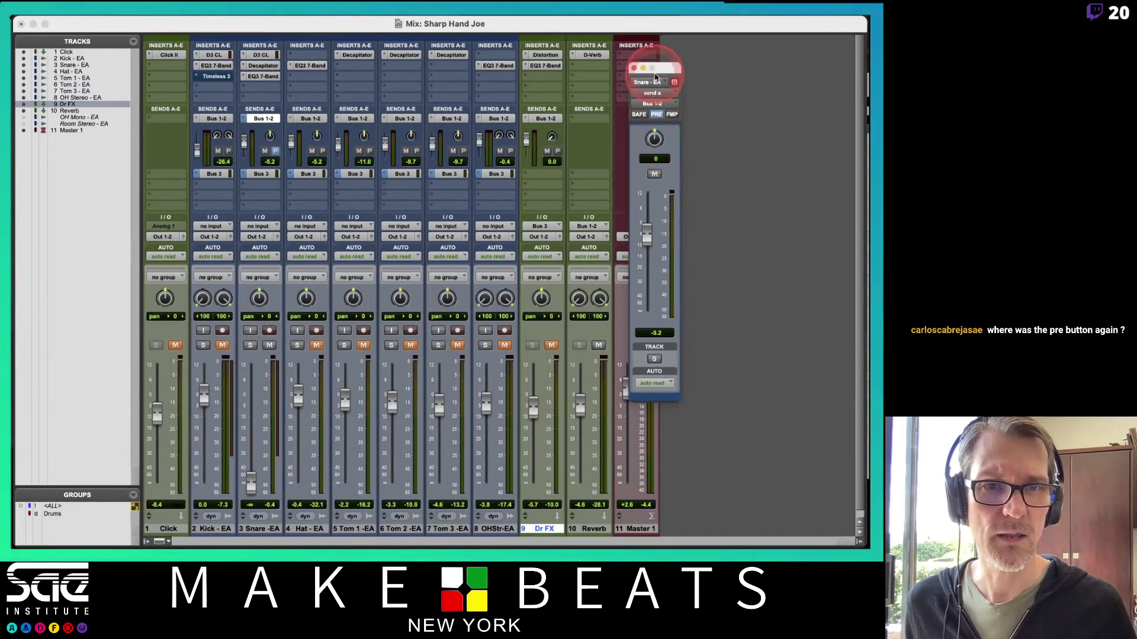
drag(655, 77, 685, 77)
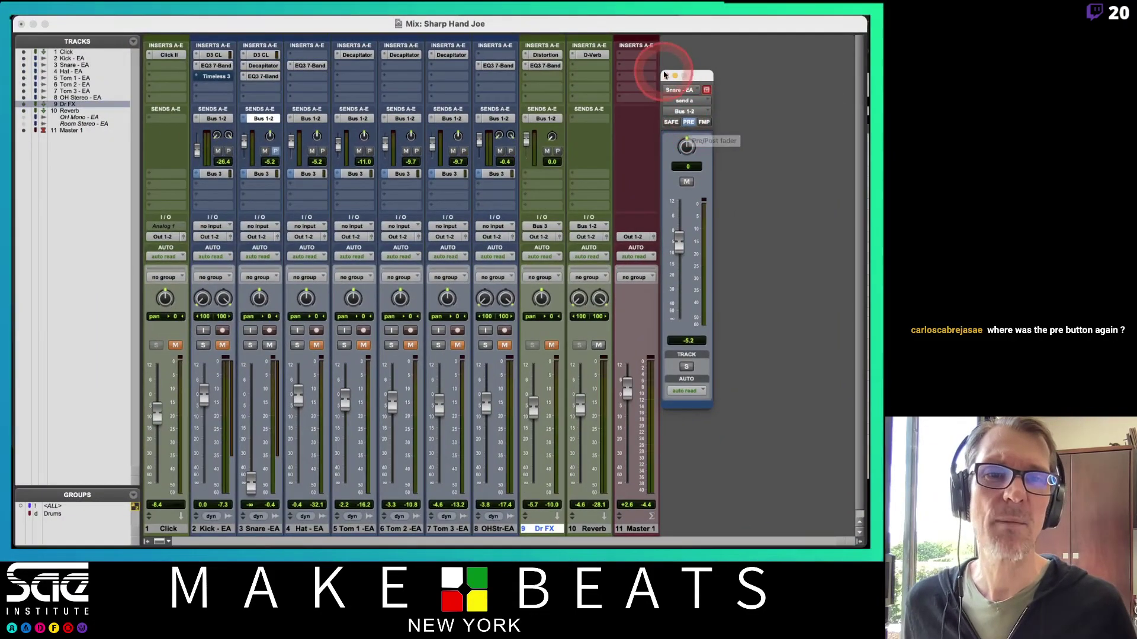
click(665, 76)
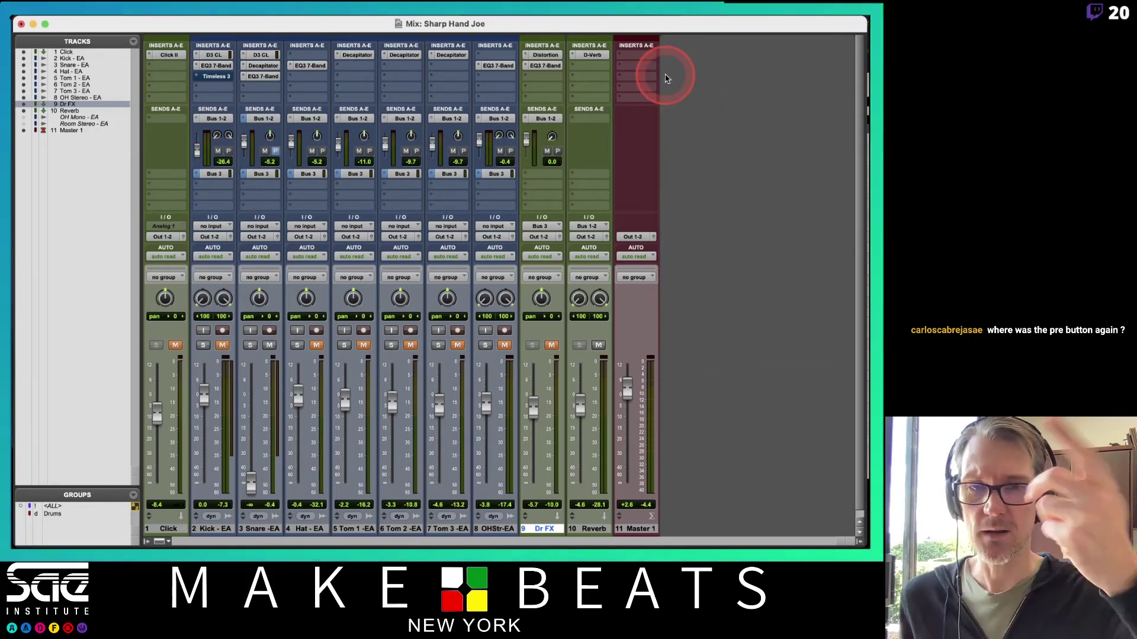
Step: Switch to Preview and go to the Insert Effects vs Sends page of 07 PT Routing-Inserts-Sends.pdf
key(super+Tab)
key(super+Tab)
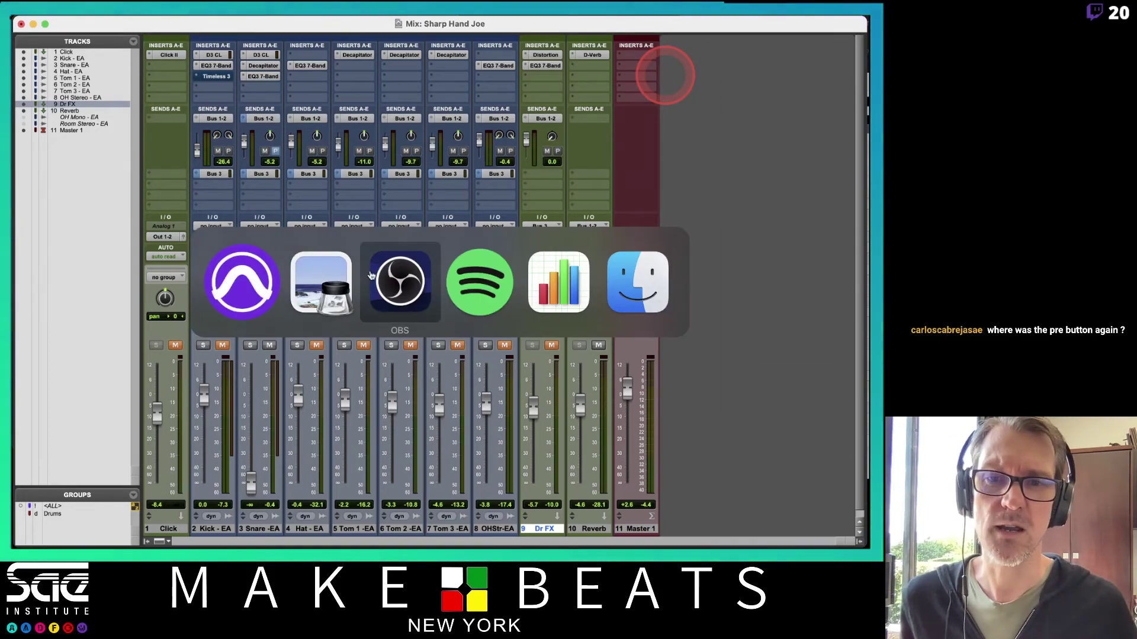
key(super+shift+Tab)
click(379, 73)
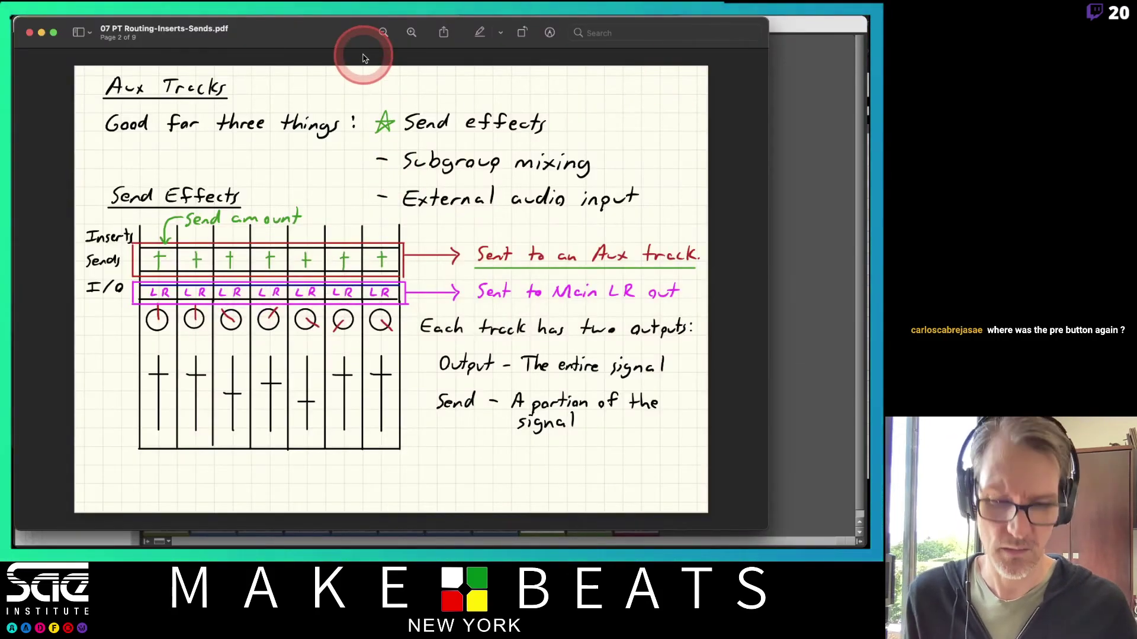
key(Down)
key(Down)
key(Down)
key(Down)
key(Down)
key(Down)
key(Down)
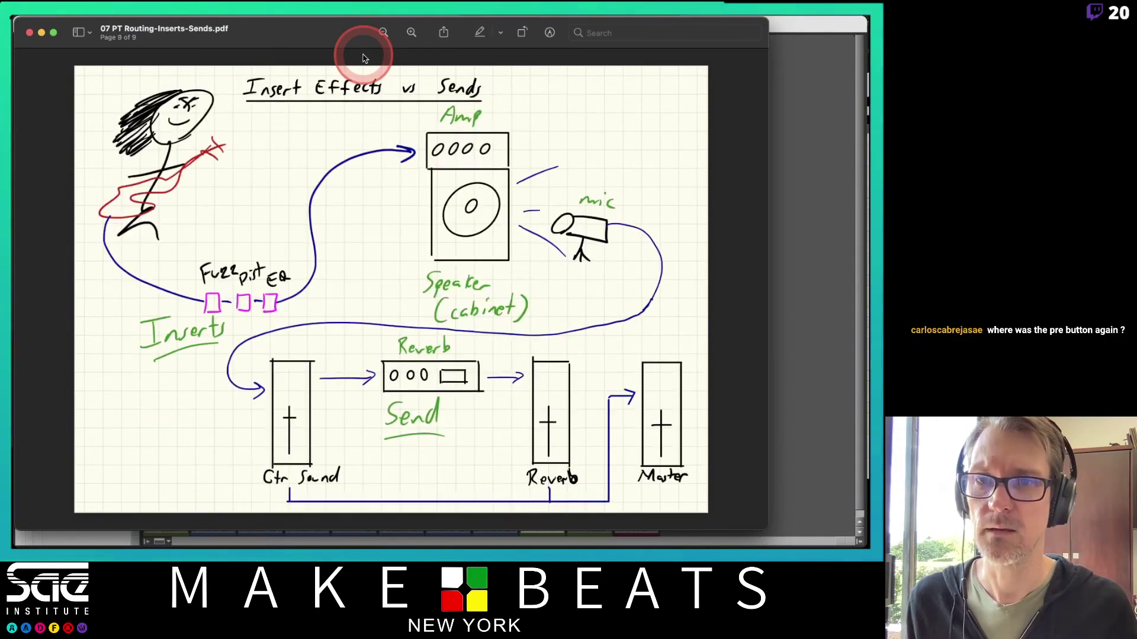
key(Up)
key(Down)
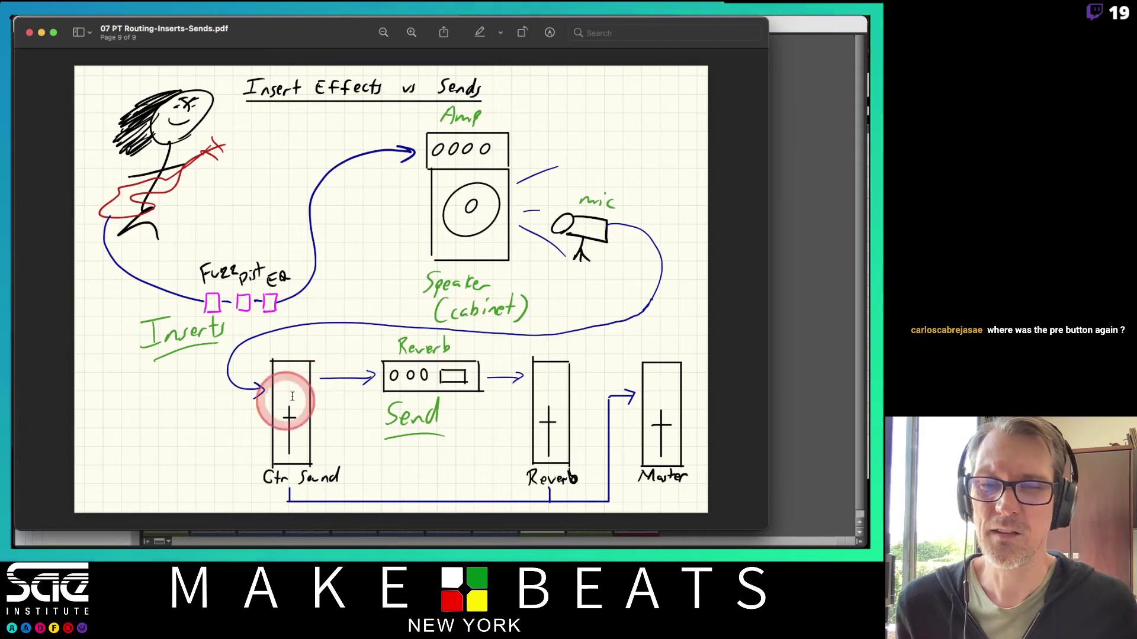
key(Up)
key(Up)
key(Down)
key(Down)
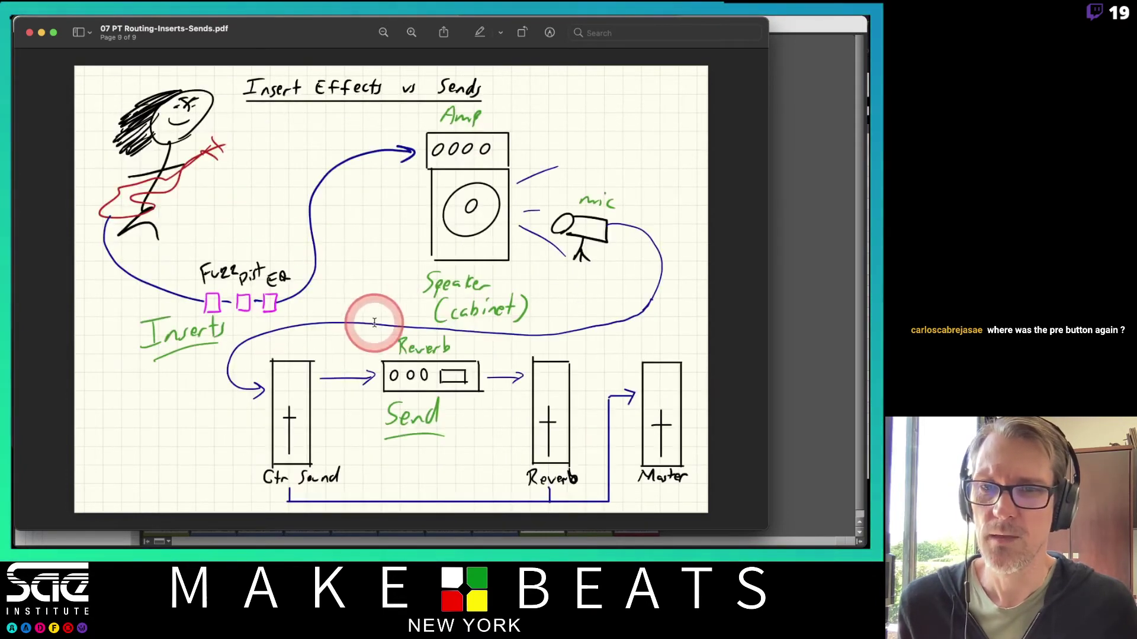
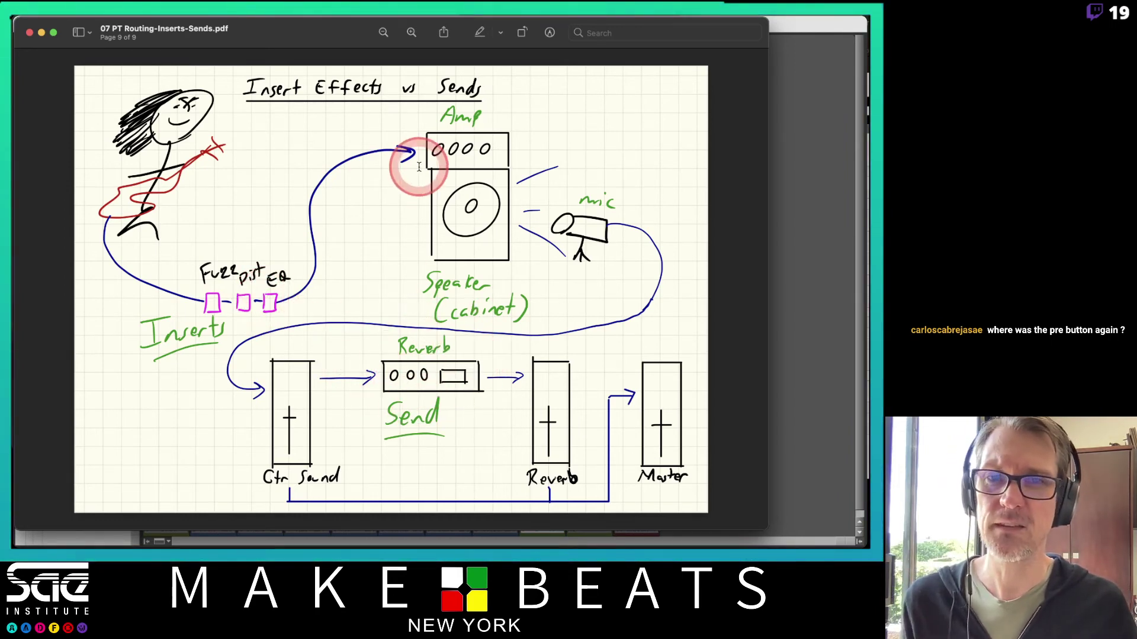
Step: Review the lecture pages on insert effects, aux tracks and send effects, ending on Insert Effects vs Sends
key(Left)
key(Left)
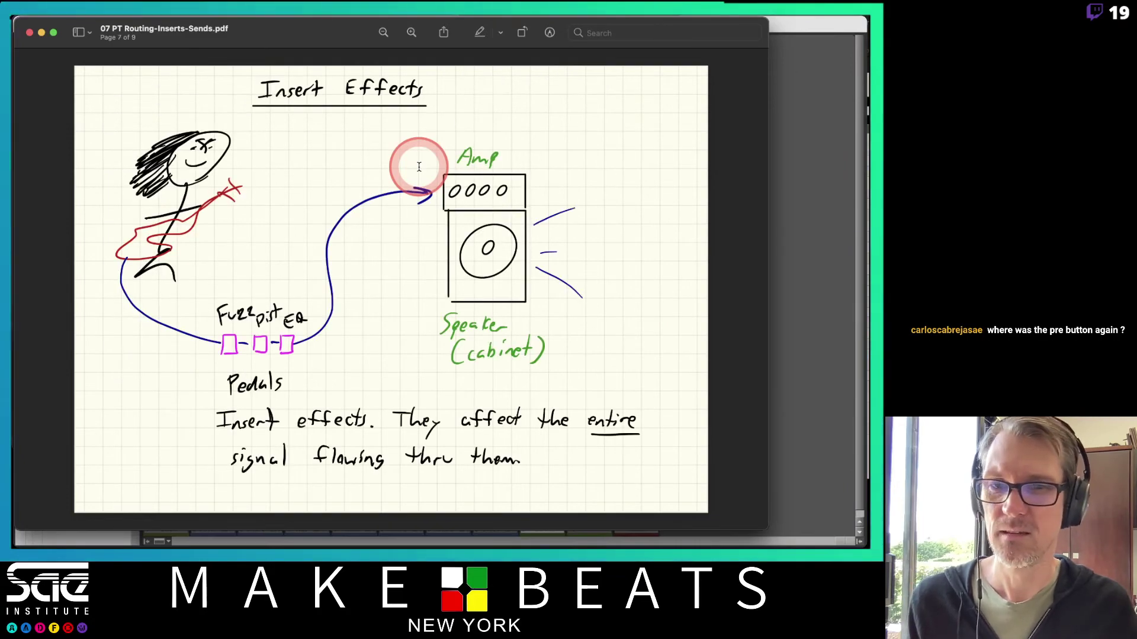
key(Left)
key(Right)
key(Right)
key(Left)
key(Left)
key(Left)
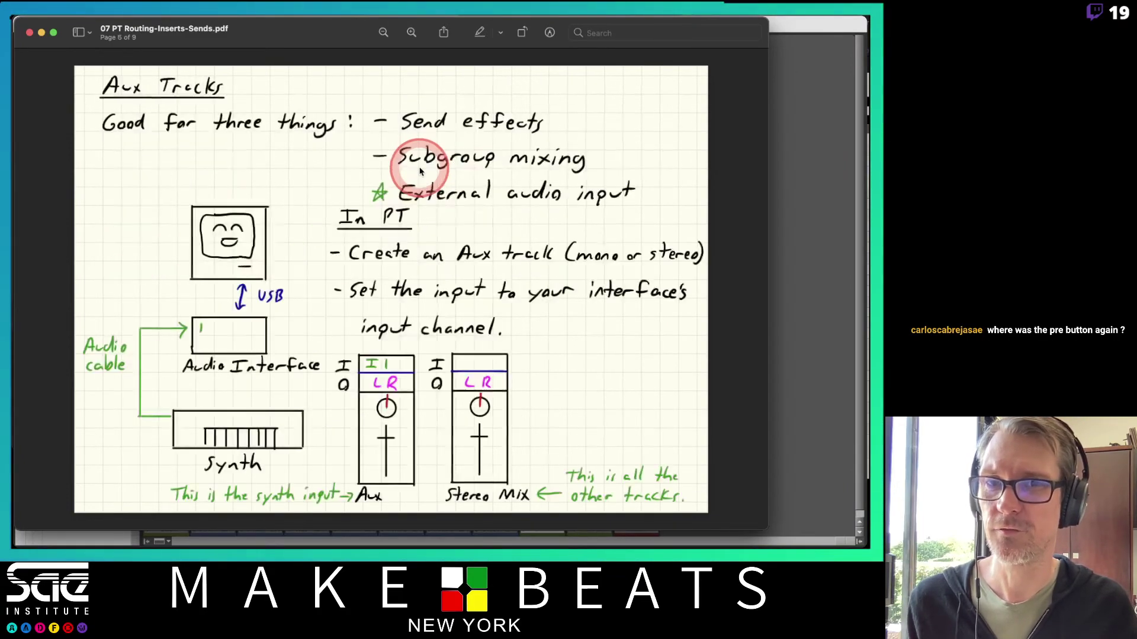
key(Right)
key(Right)
key(Left)
key(Left)
key(Right)
key(Right)
key(Right)
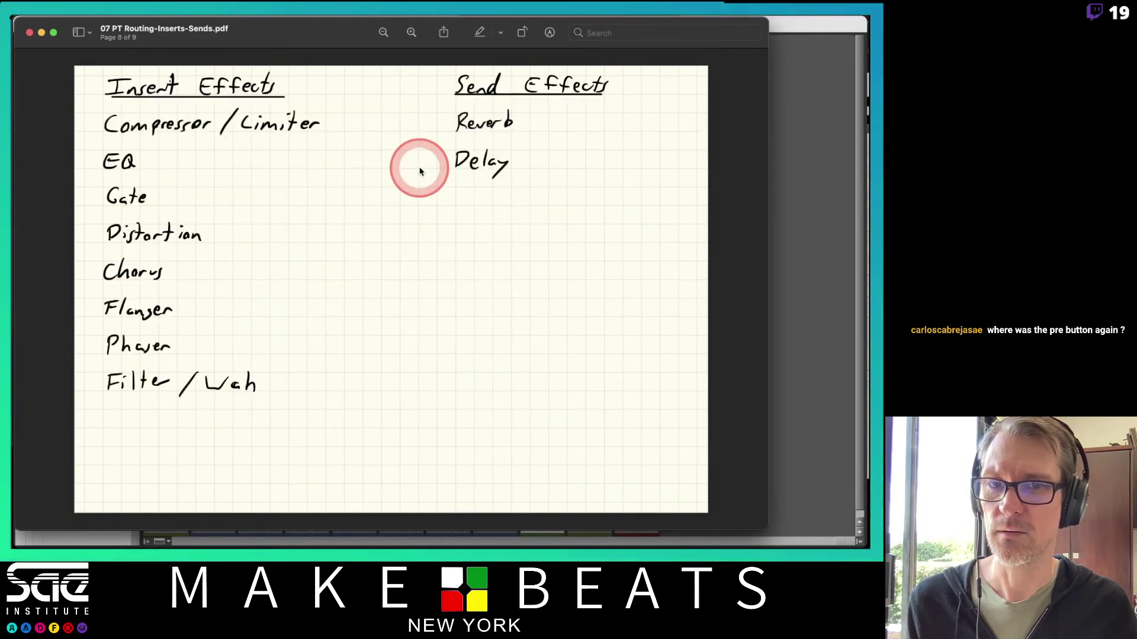
key(Right)
key(Left)
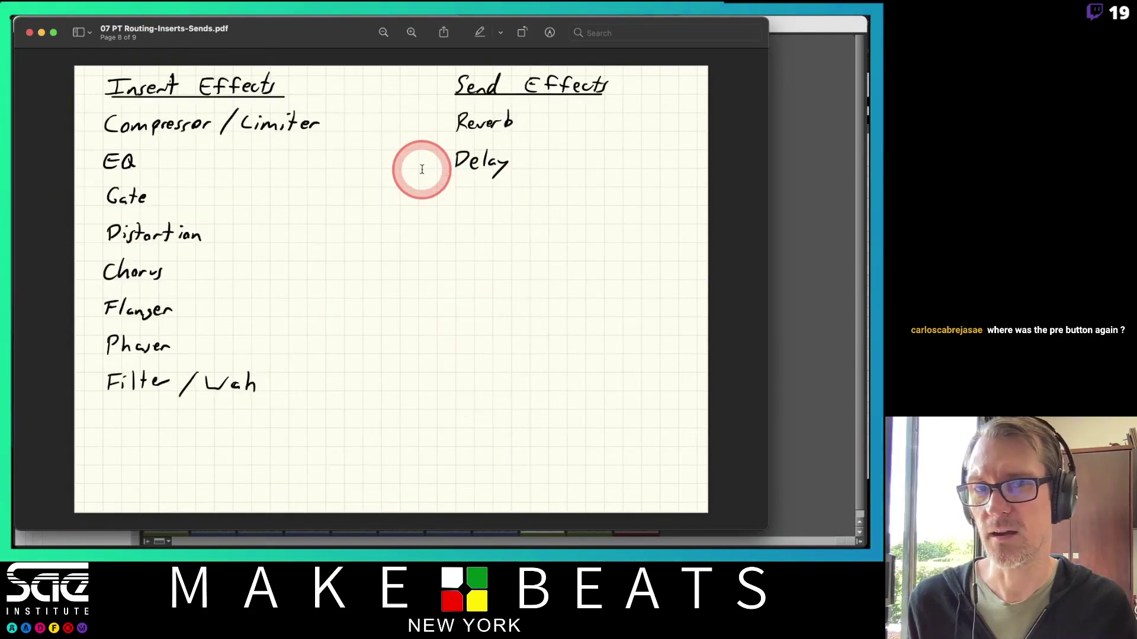
key(Right)
key(Left)
key(Left)
key(Right)
key(Right)
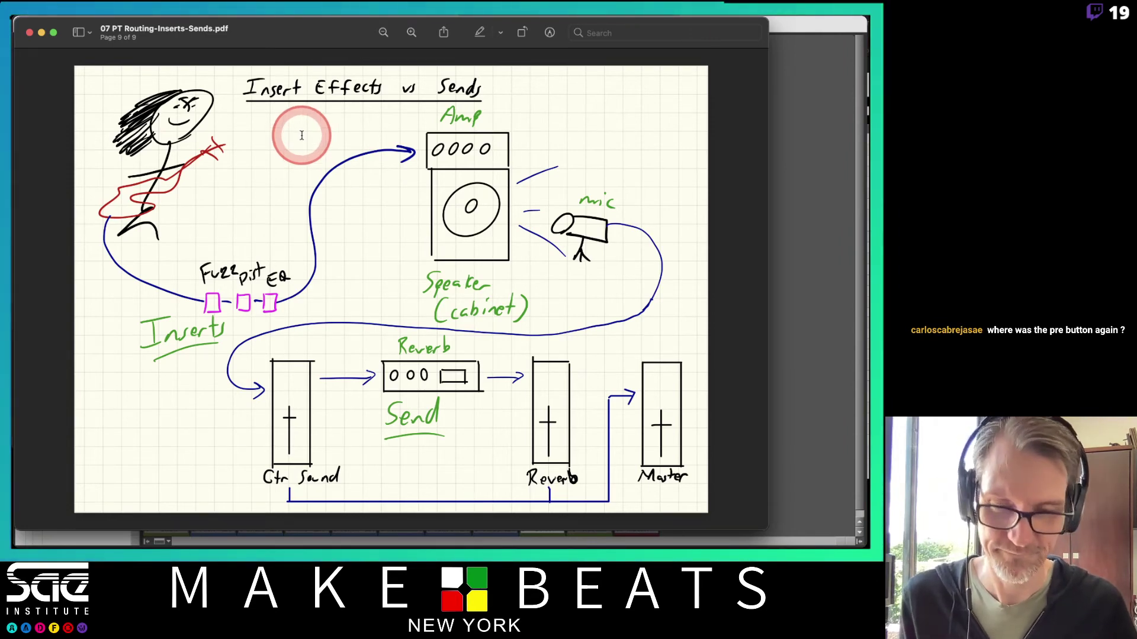
Step: Return to the Pro Tools mixer and raise the Snare fader to about -0.4 dB
scroll(301, 136, up, 10)
click(787, 136)
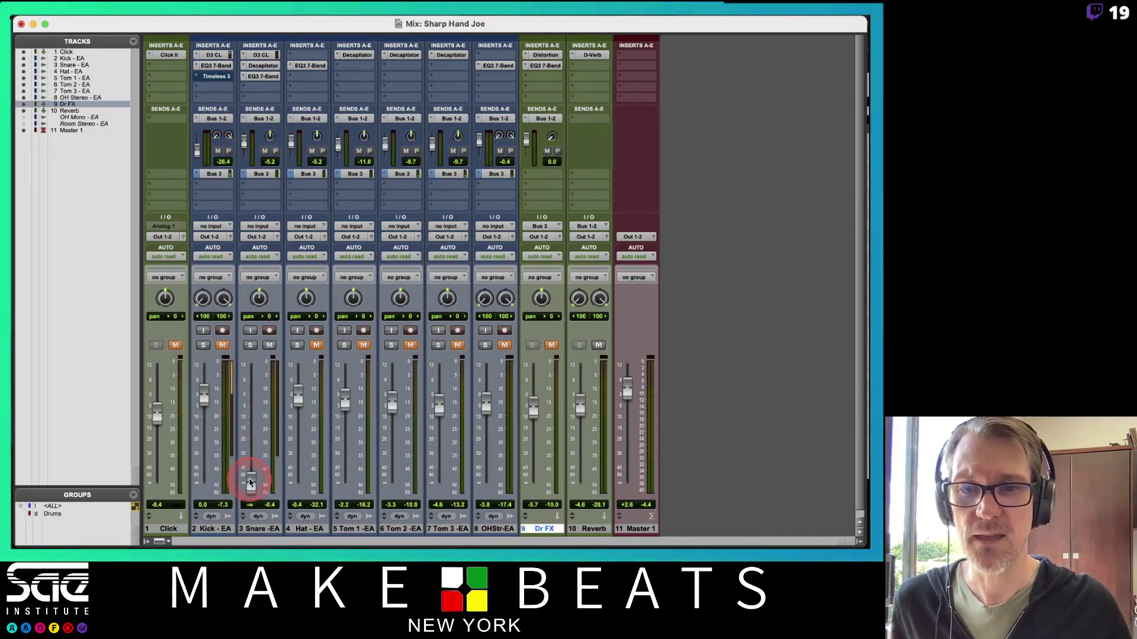
drag(249, 478, 251, 395)
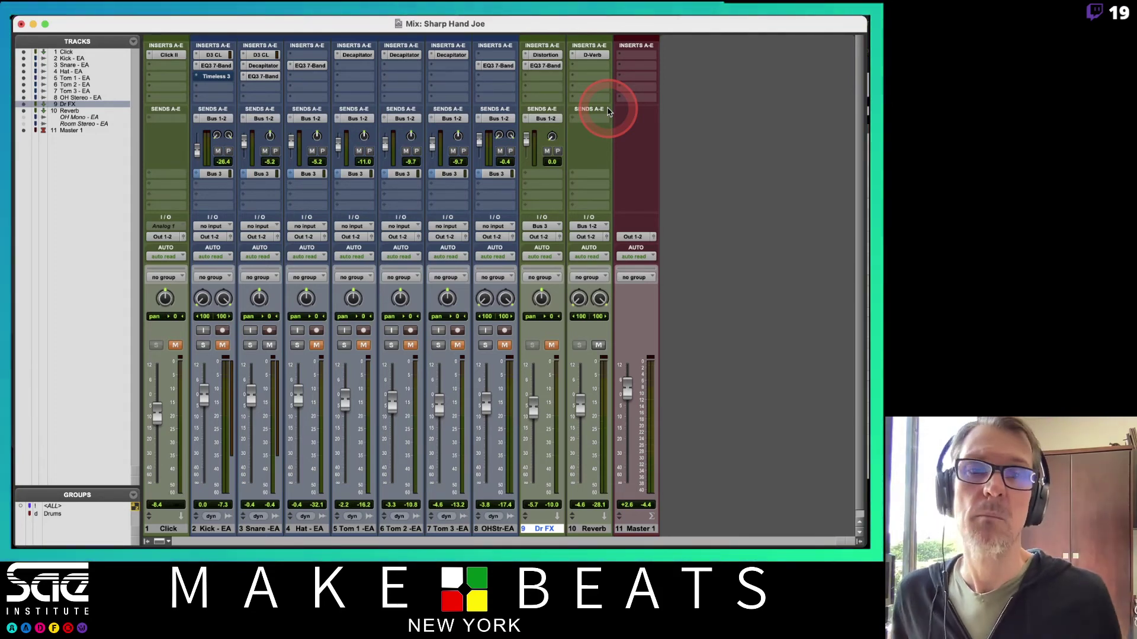
Step: Raise the Dr FX fader to about -4.1 dB while the Snare is muted, and unmute the Kick and Snare tracks
click(269, 346)
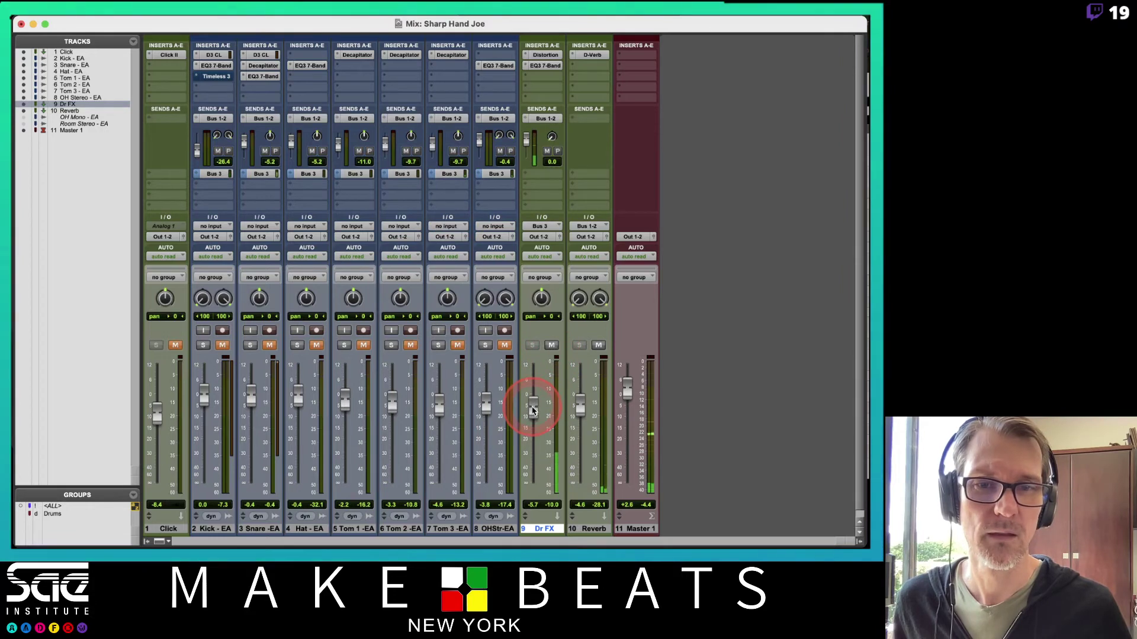
mouse_move(532, 410)
mouse_down()
mouse_move(534, 449)
mouse_move(531, 405)
mouse_up()
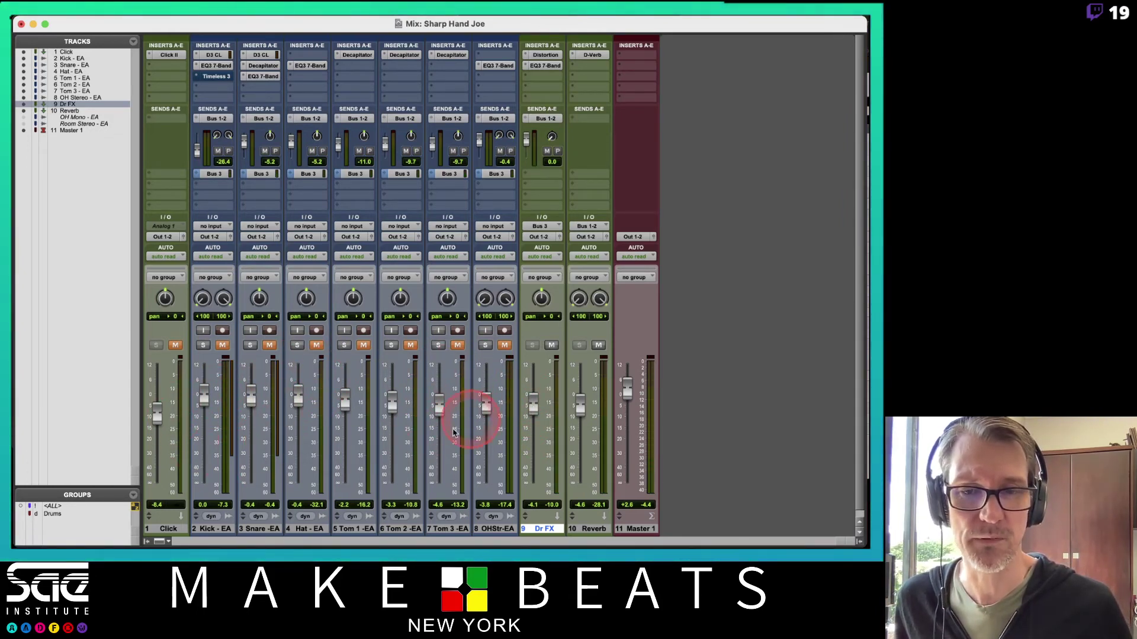
click(274, 346)
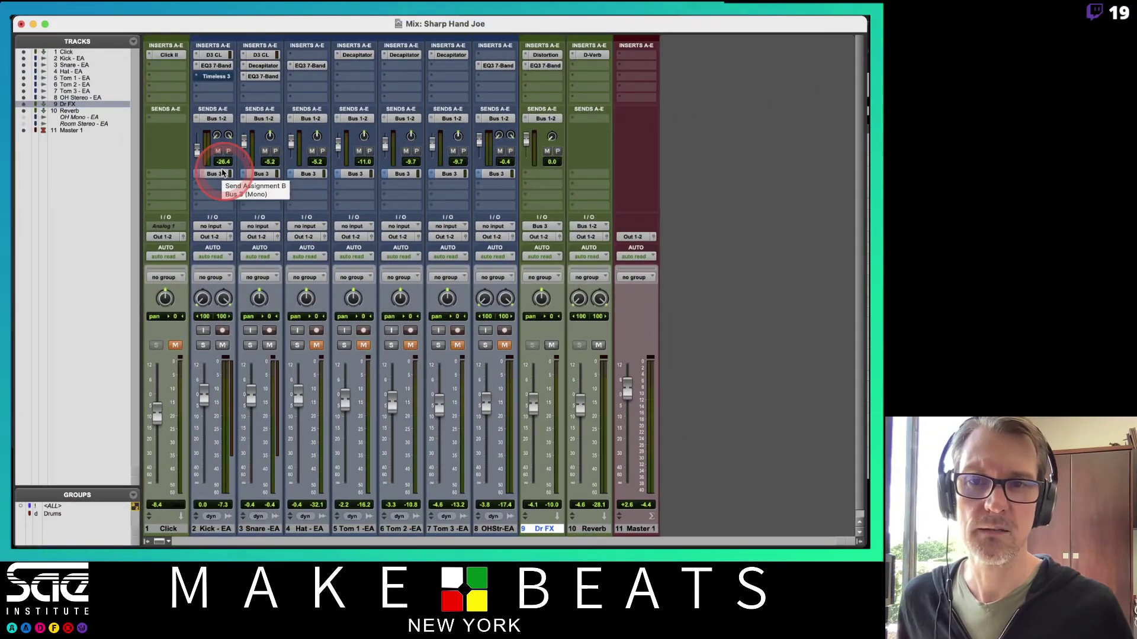
Step: Show the expanded Send B controls alongside Send A on all mixer tracks
click(186, 21)
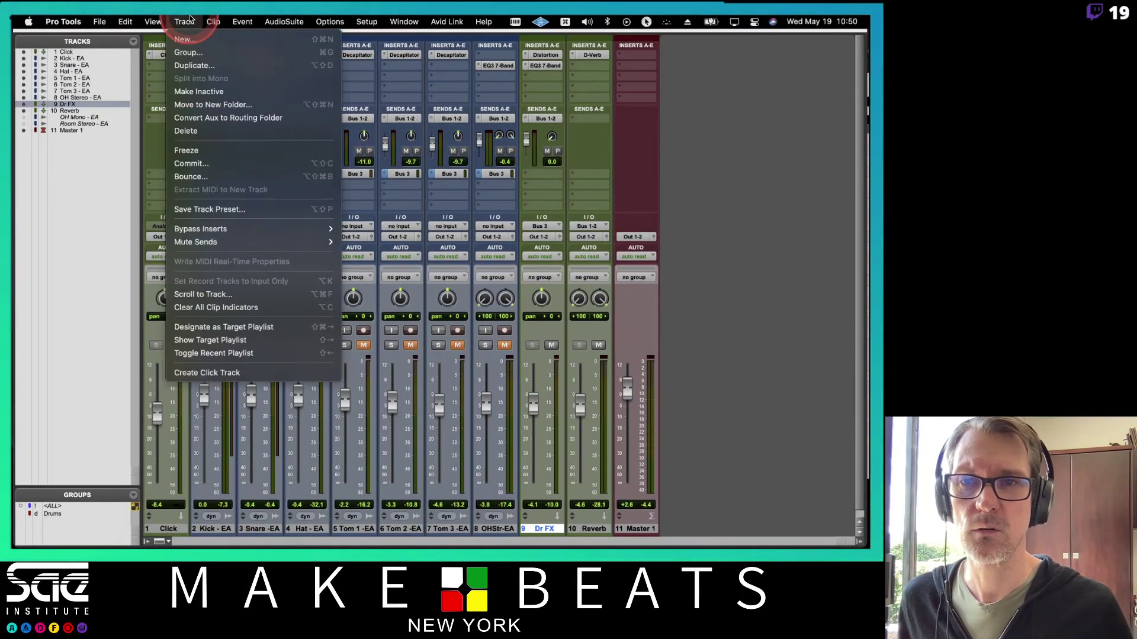
mouse_move(165, 149)
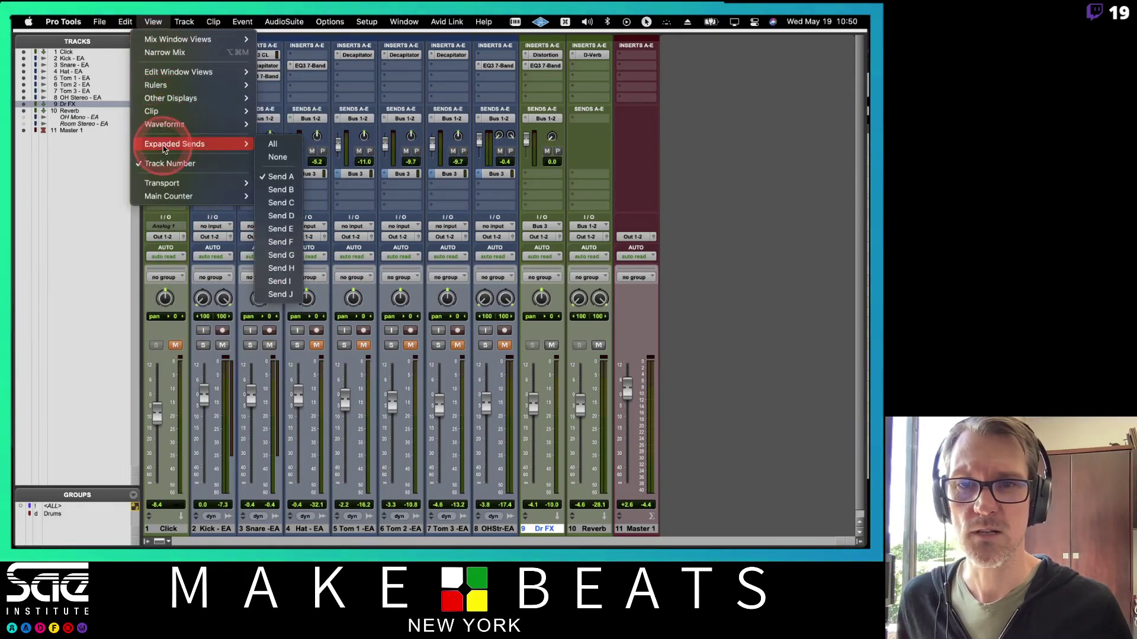
click(279, 189)
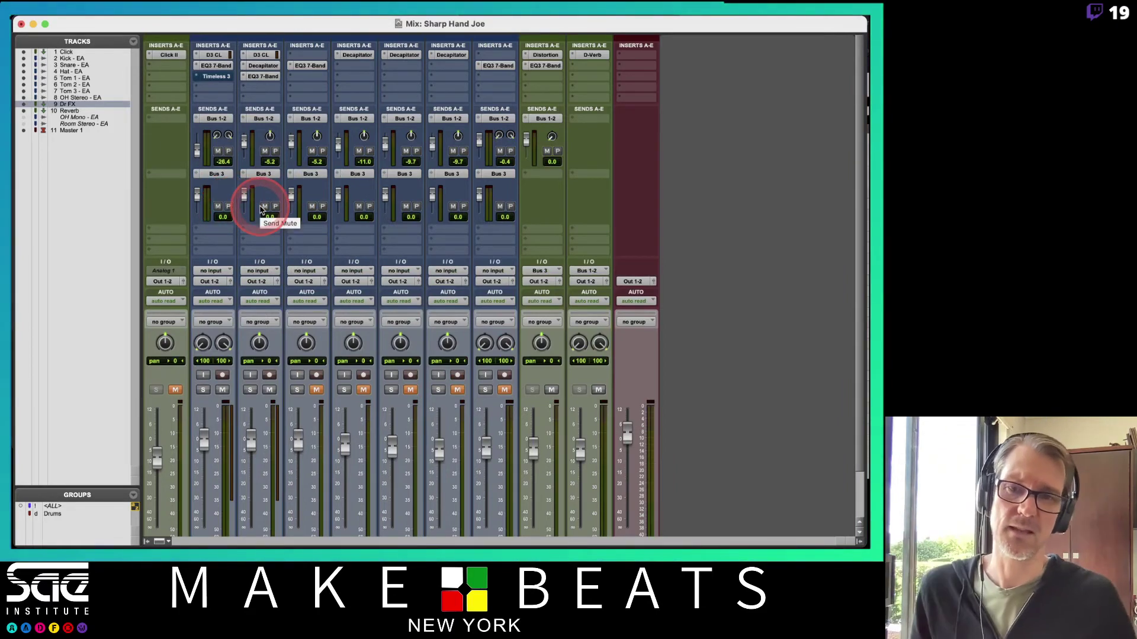
Step: Play the session and unmute the Hat, three Tom and OH Stereo tracks
key(space)
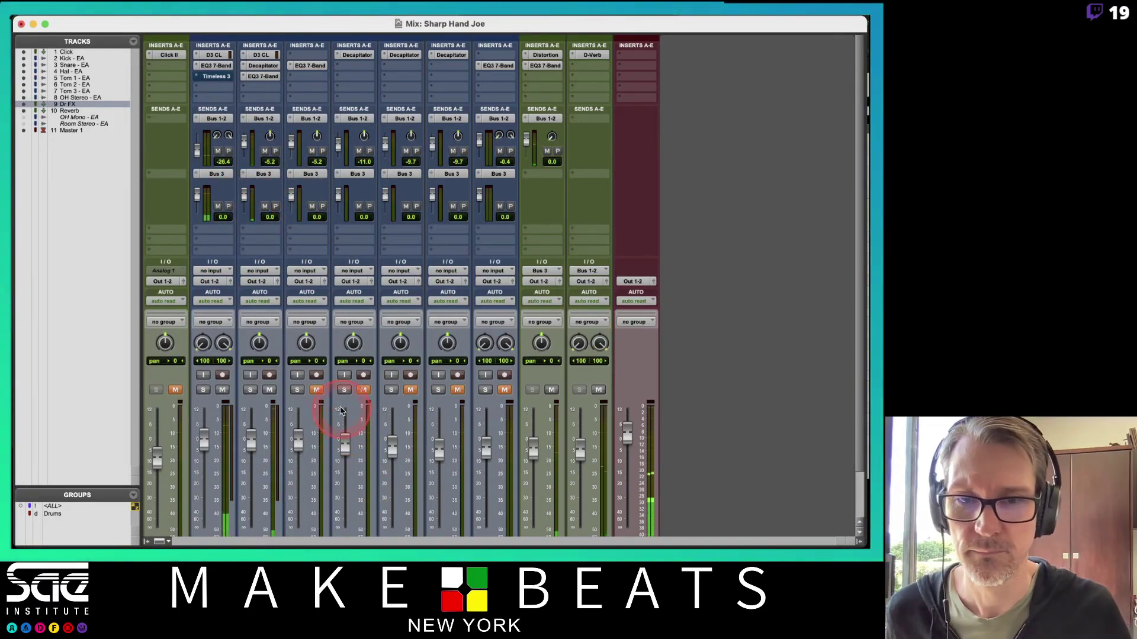
click(316, 390)
click(363, 389)
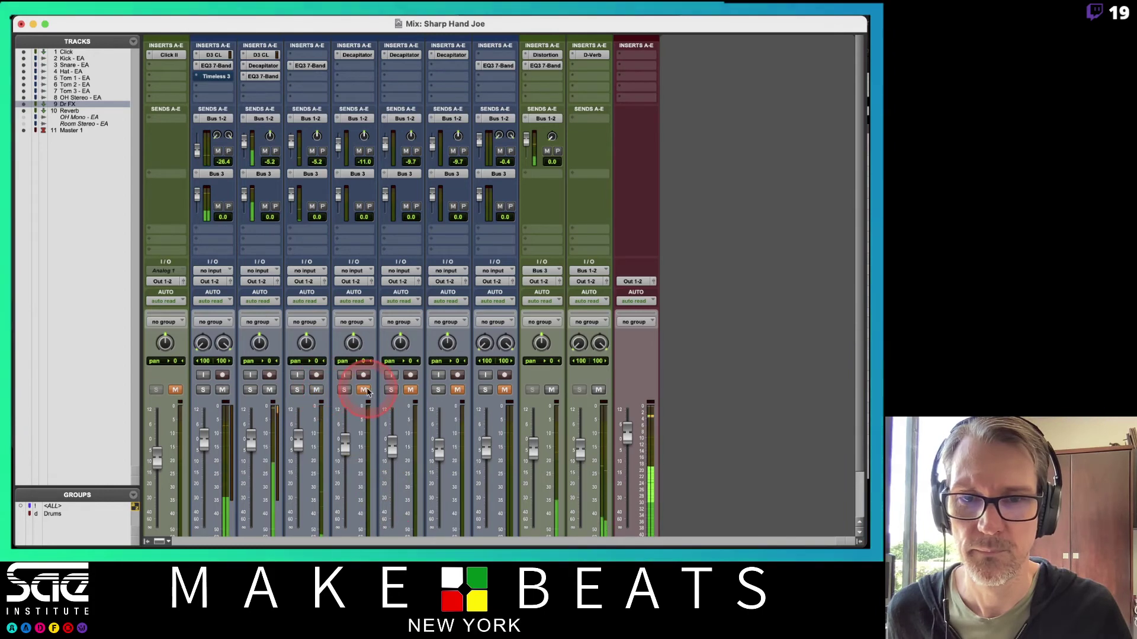
click(410, 390)
click(457, 390)
click(504, 389)
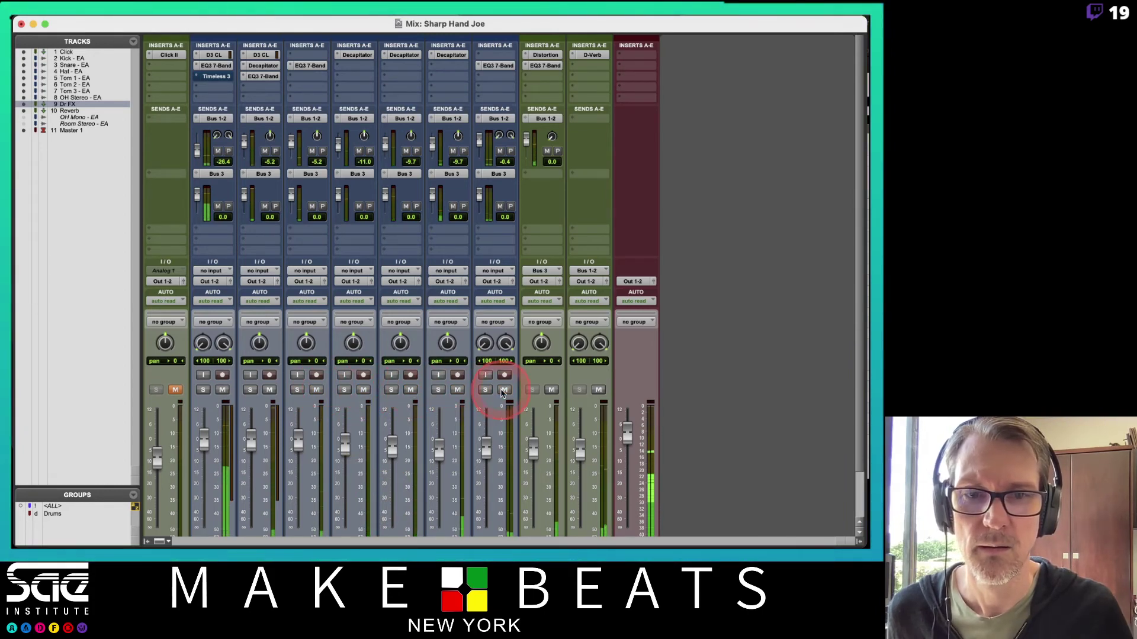
Step: Try the Dr FX fader at 0.0 dB, clear the Master 1 clip indicator, and lower Dr FX to about -14.5 dB during playback
scroll(556, 438, down, 3)
mouse_move(532, 396)
mouse_down()
mouse_move(537, 443)
mouse_move(539, 397)
mouse_up()
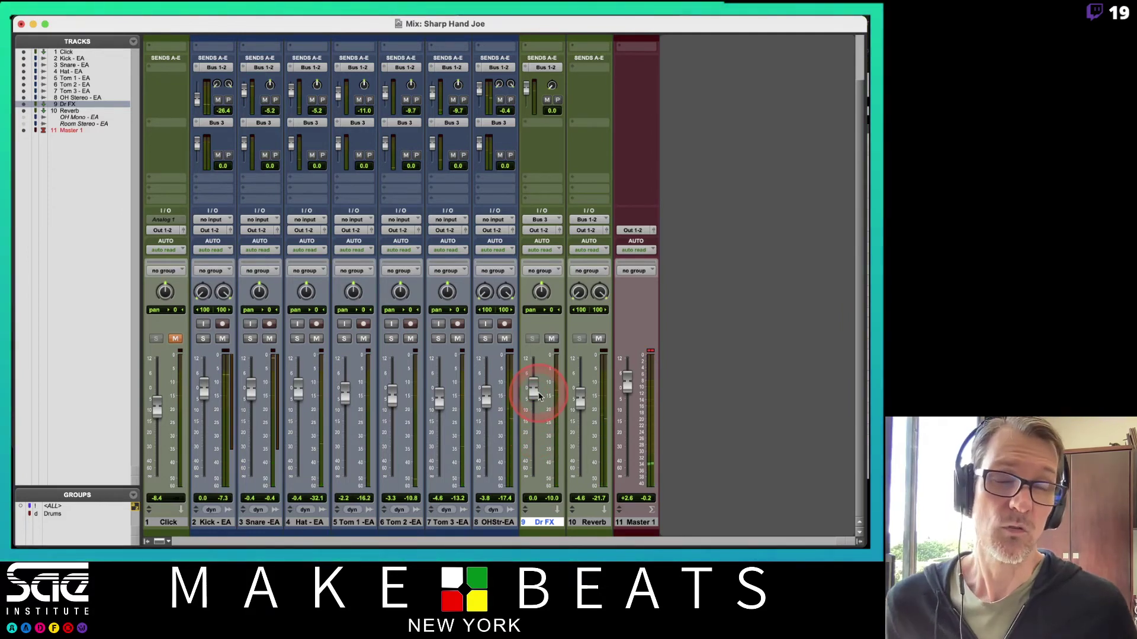
click(649, 352)
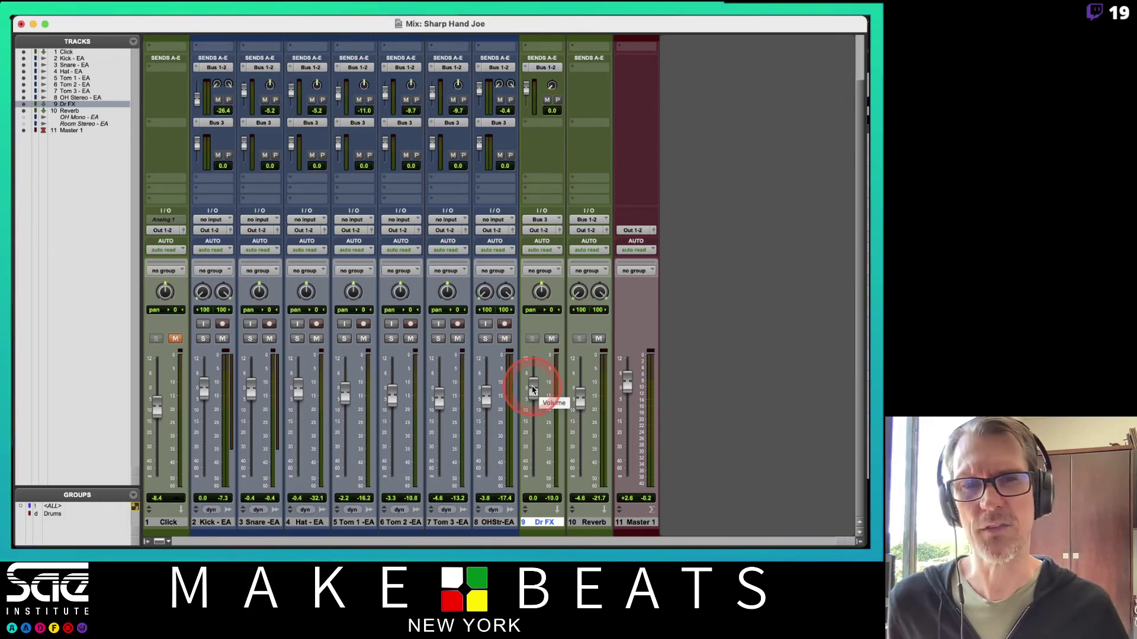
drag(532, 389, 534, 424)
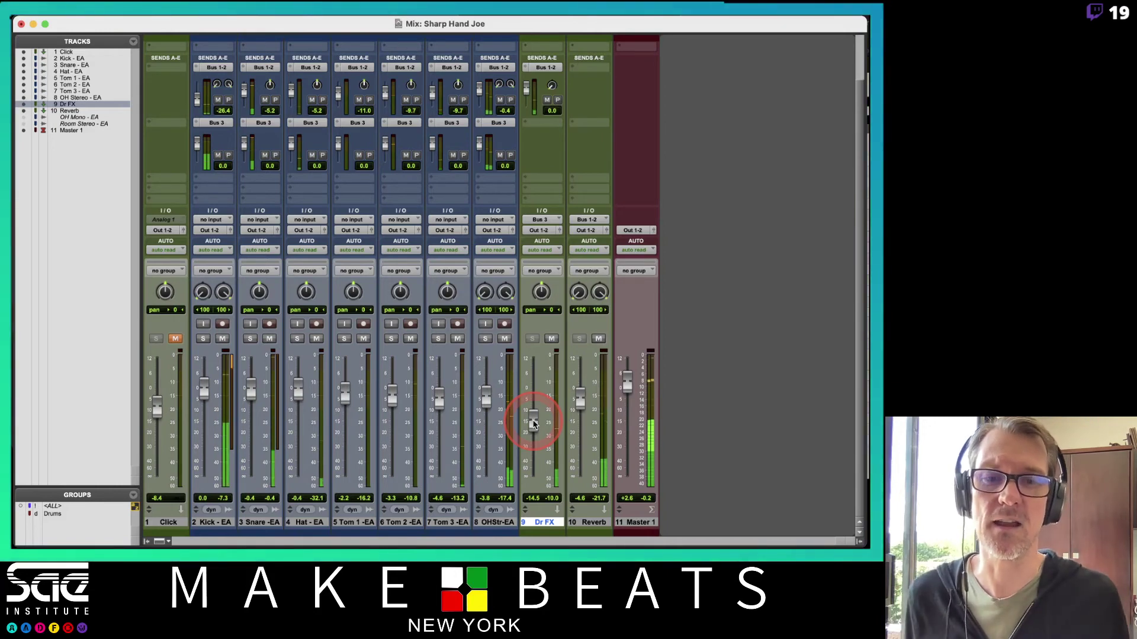
Step: Clear the Master 1 clip indicator and collapse all expanded sends back to the compact view
mouse_move(534, 423)
mouse_down()
mouse_move(536, 374)
mouse_move(544, 423)
mouse_up()
click(651, 353)
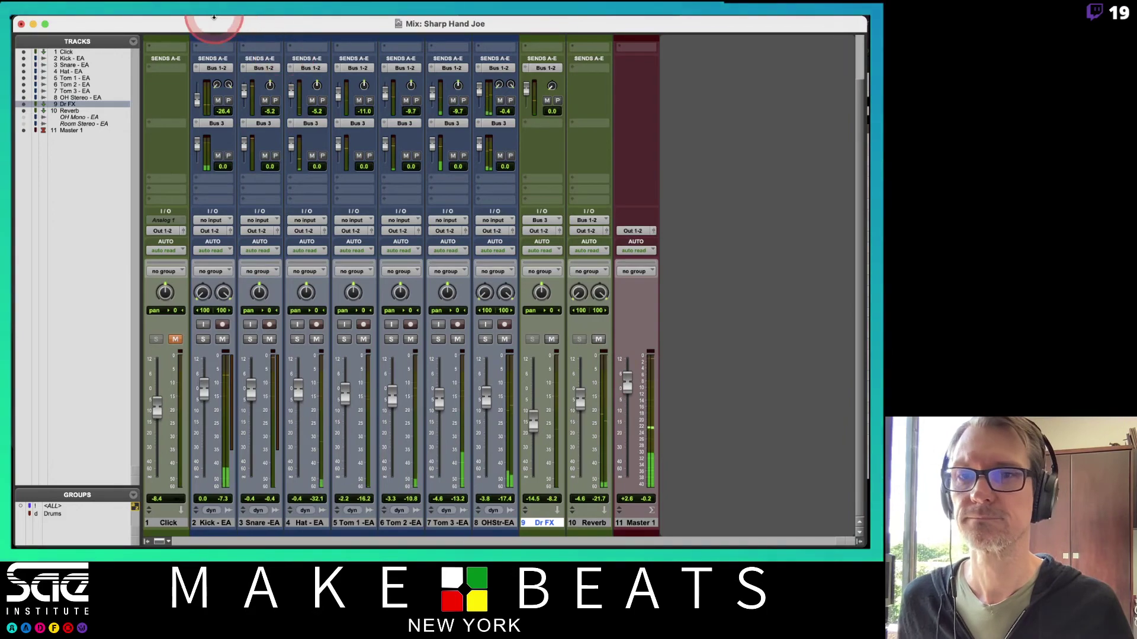
click(173, 21)
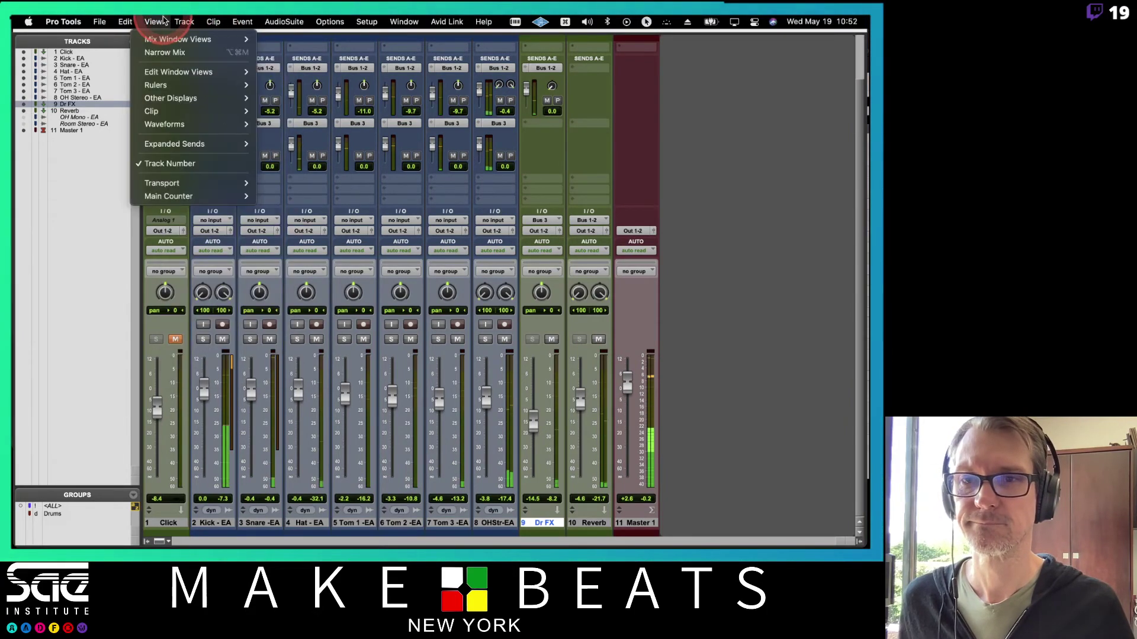
mouse_move(222, 144)
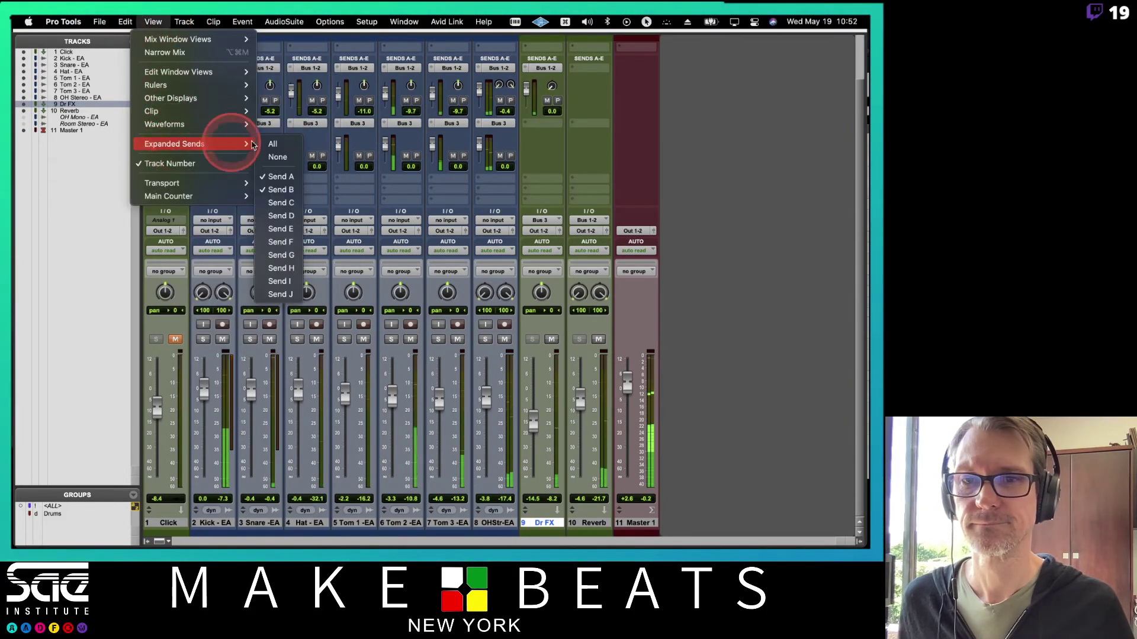
click(283, 164)
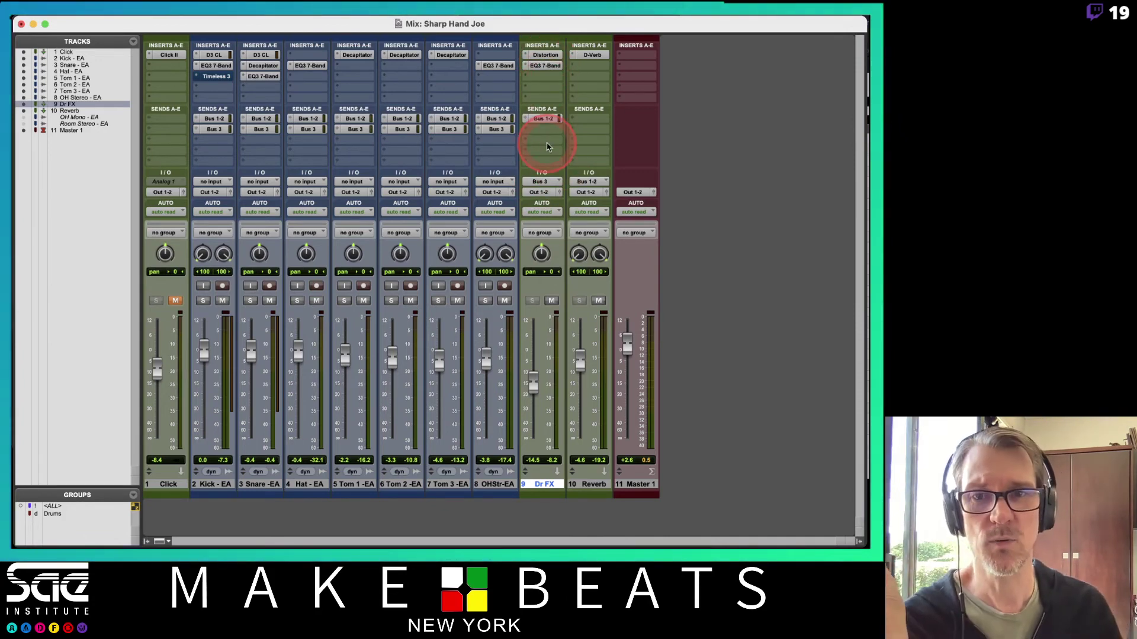
Step: Switch the Bus 3 sends on all drum tracks from Kick to OH Stereo to pre-fader
click(214, 131)
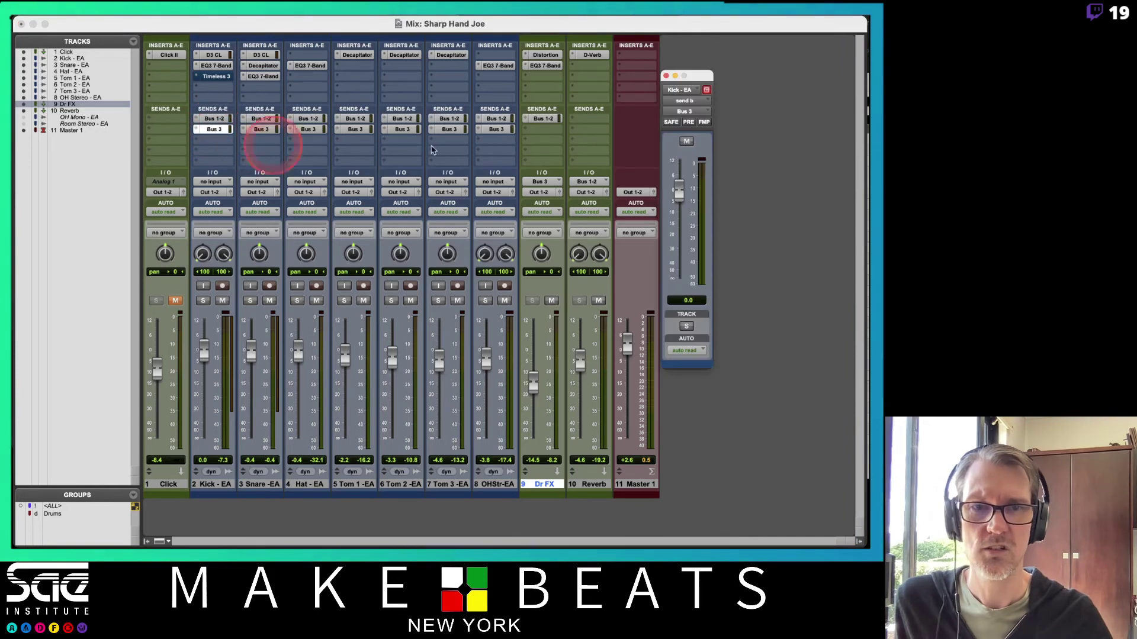
click(689, 123)
click(667, 77)
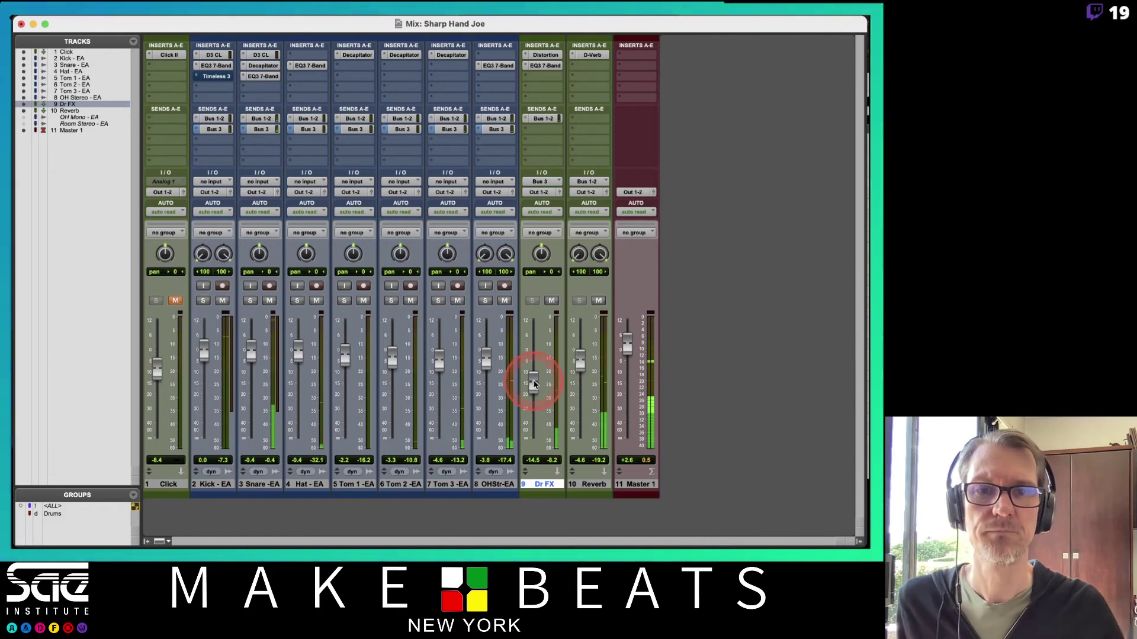
click(532, 146)
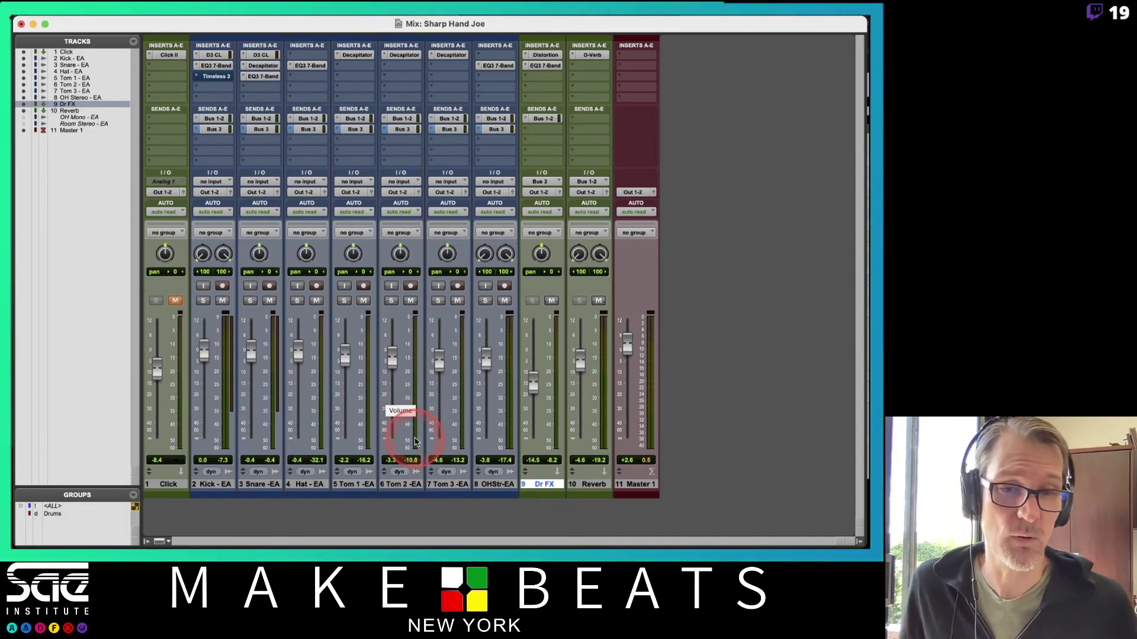
Step: Create a stereo Aux Input track named Dr Grp after Reverb and set its input to Bus 5-6 (Stereo)
click(591, 485)
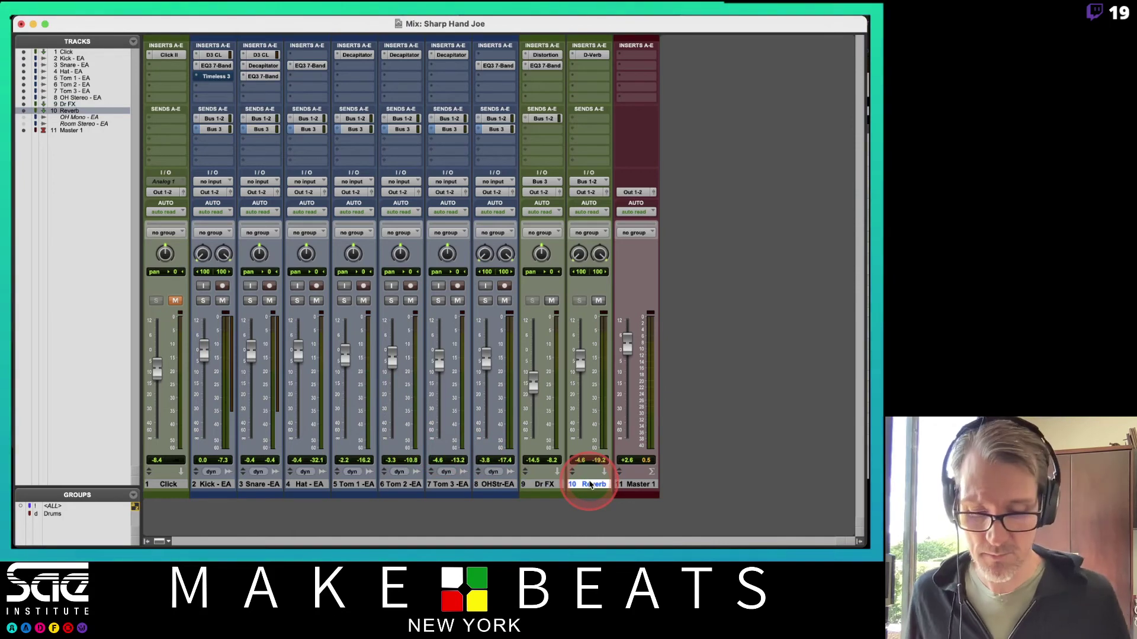
key(super+shift+n)
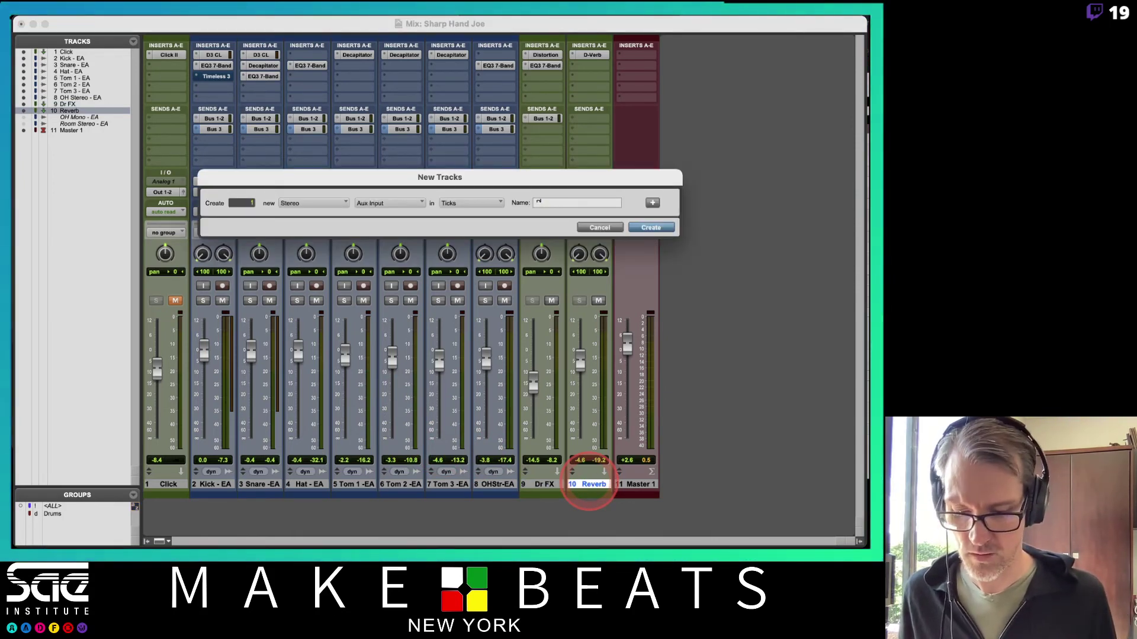
key(Return)
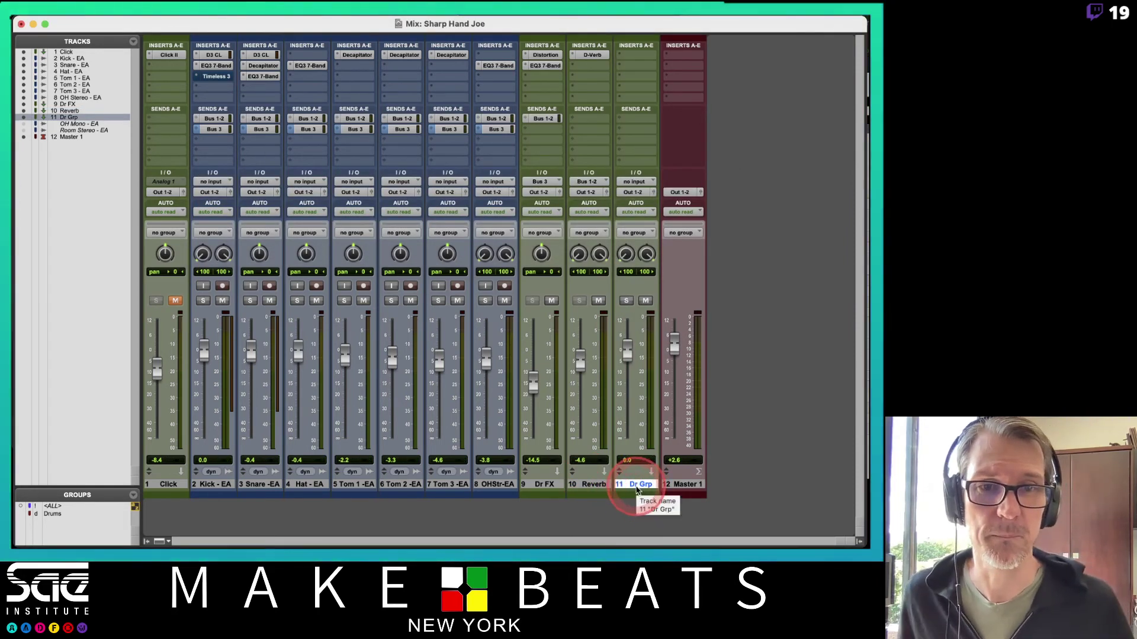
click(633, 184)
mouse_move(634, 183)
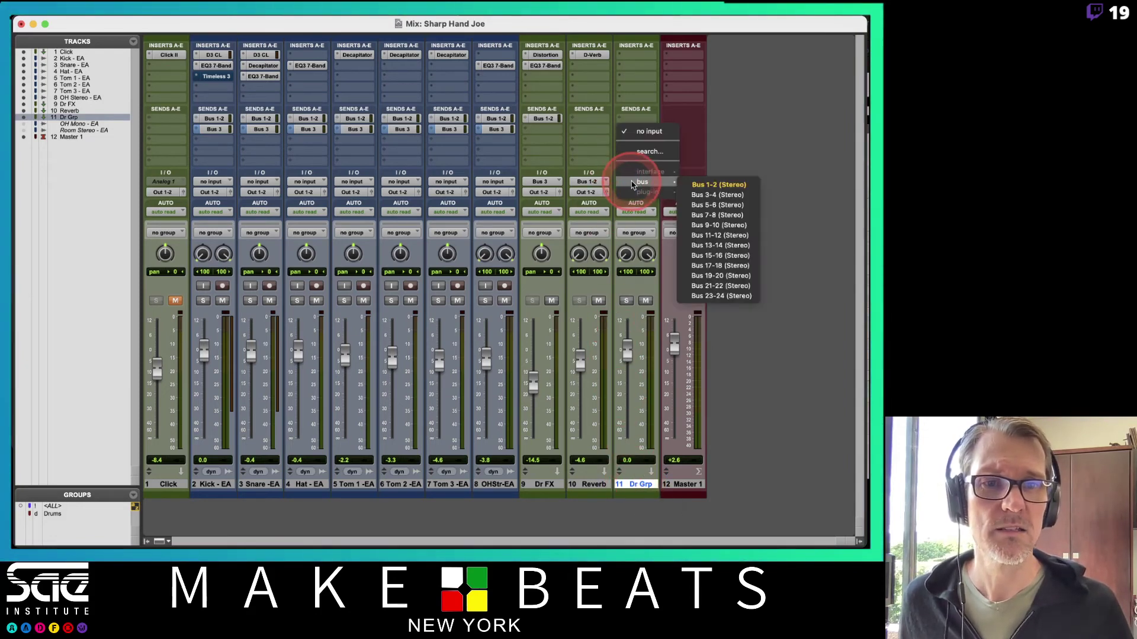
click(711, 206)
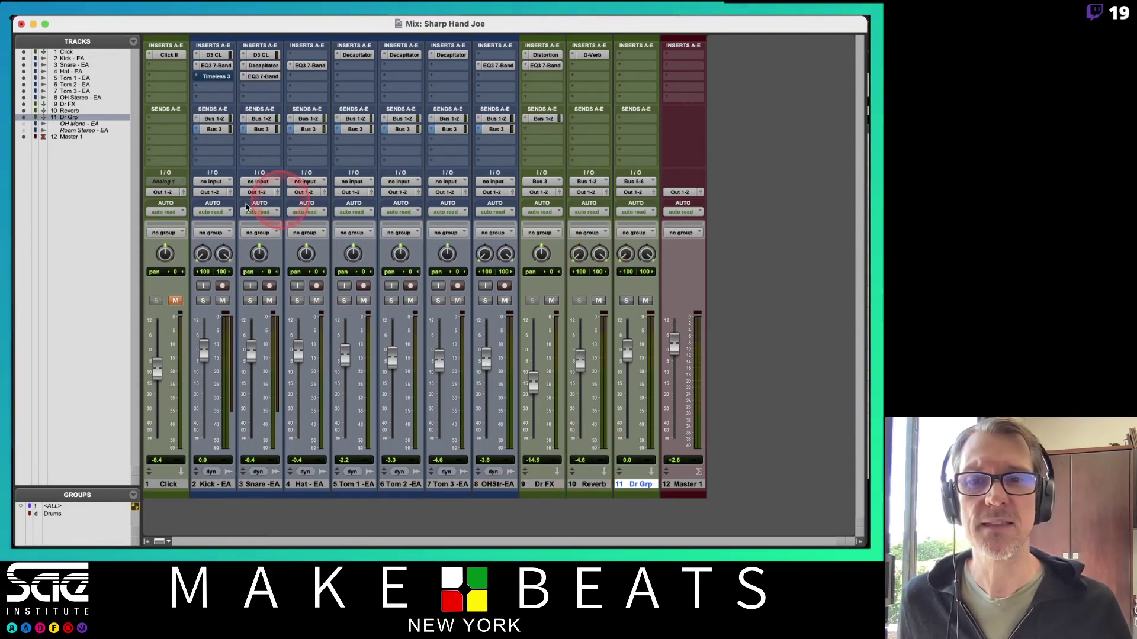
Step: Route the outputs of the Kick, Snare and Hat tracks to Bus 5-6 (Stereo)
click(210, 193)
key(Escape)
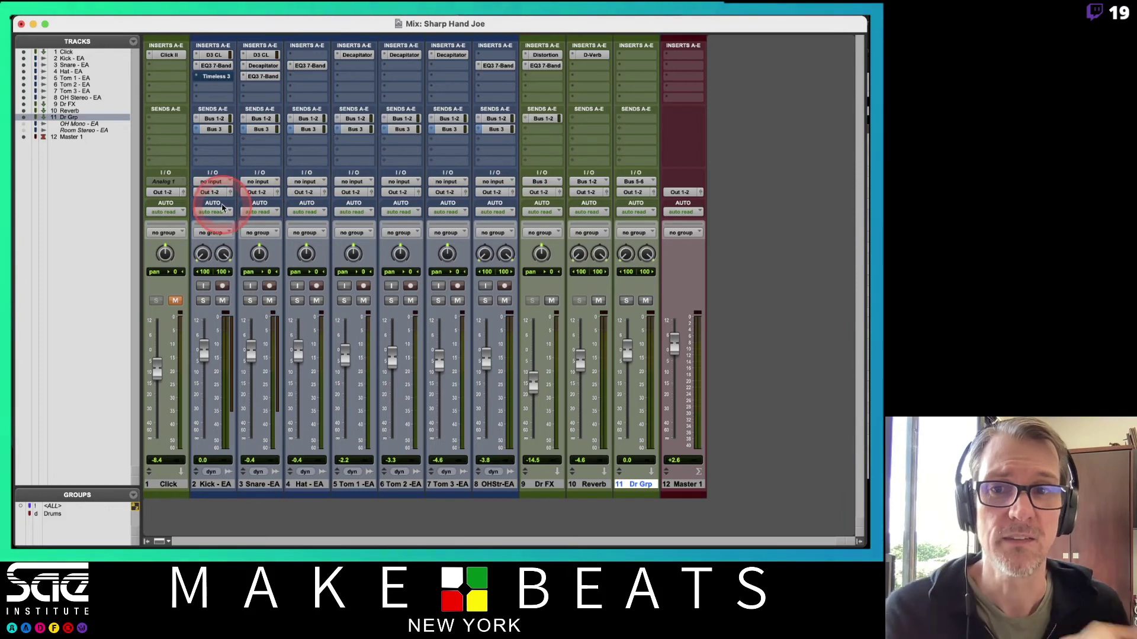
click(210, 192)
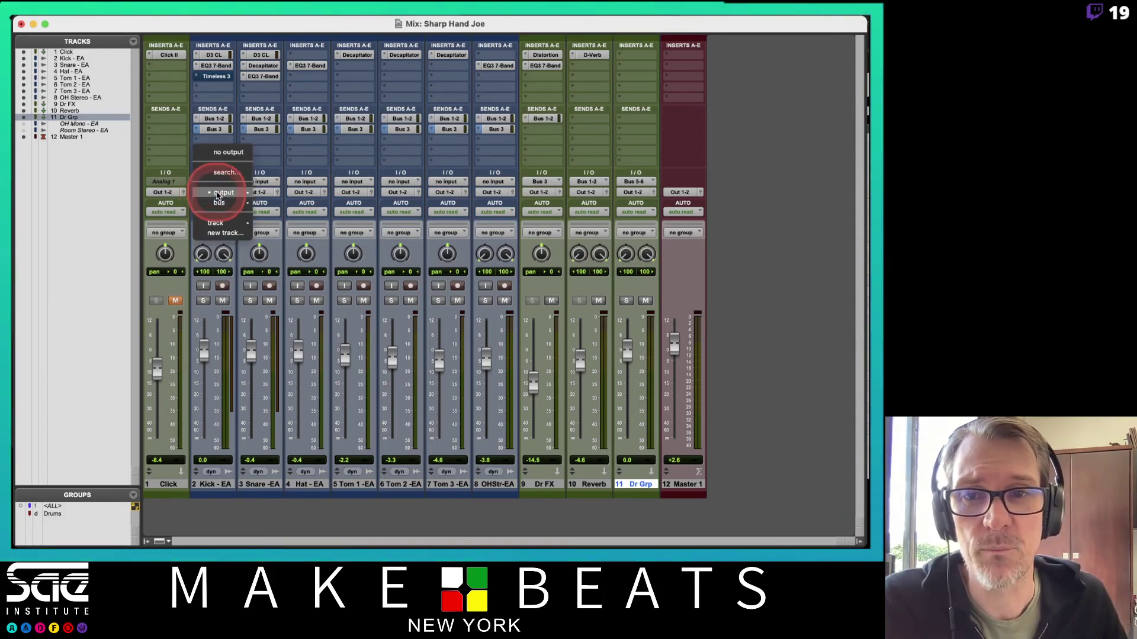
mouse_move(218, 203)
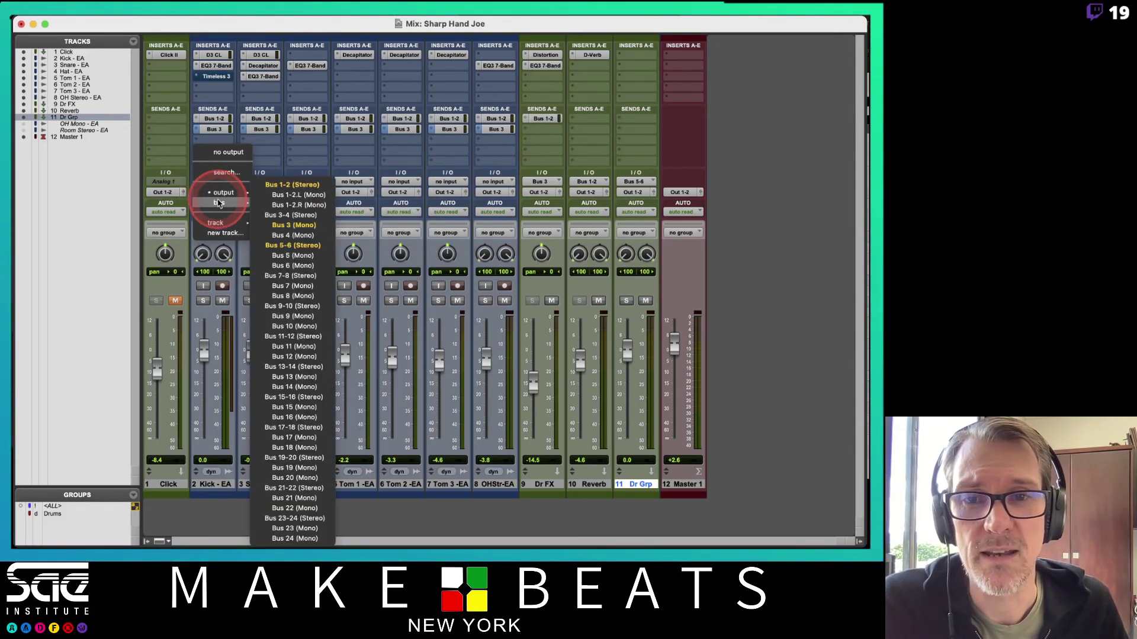
click(293, 245)
click(256, 193)
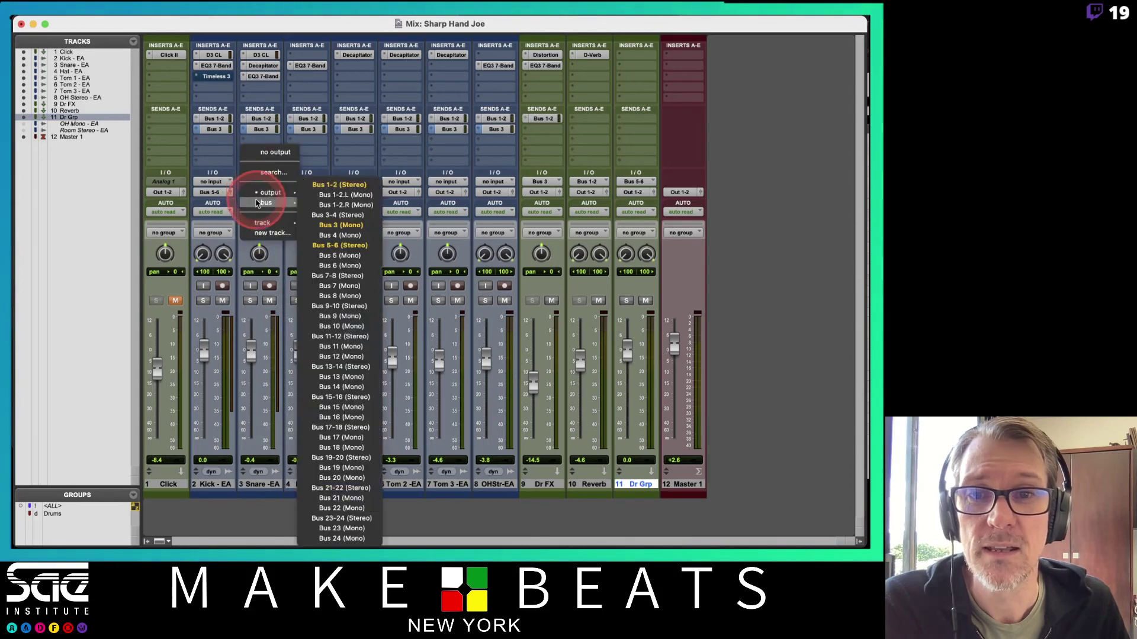
click(335, 234)
click(303, 192)
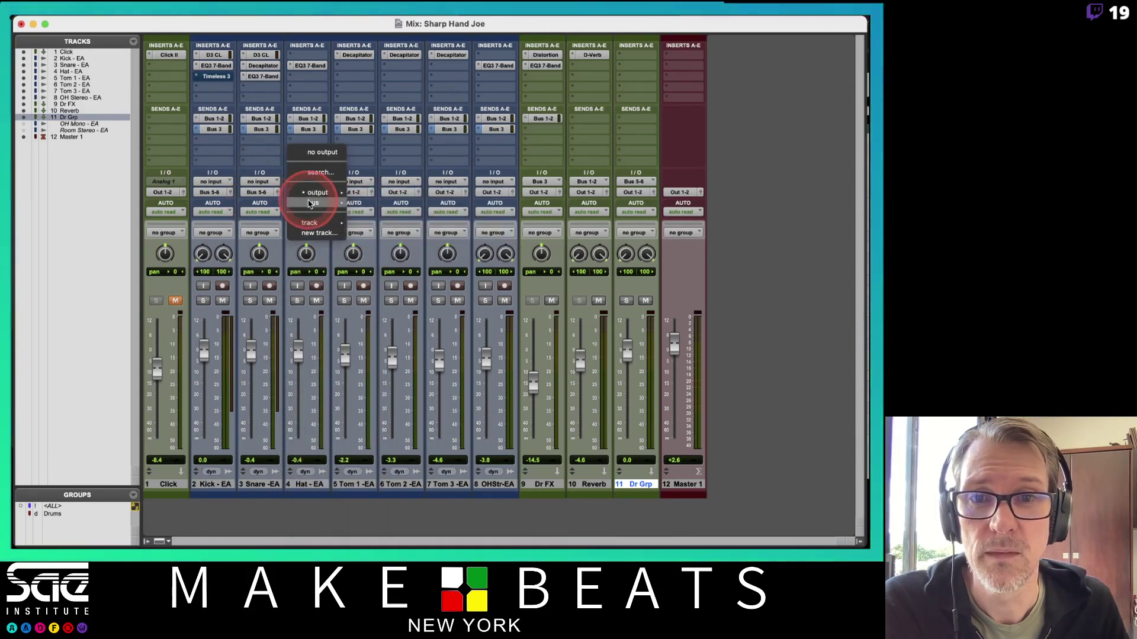
mouse_move(313, 202)
click(387, 245)
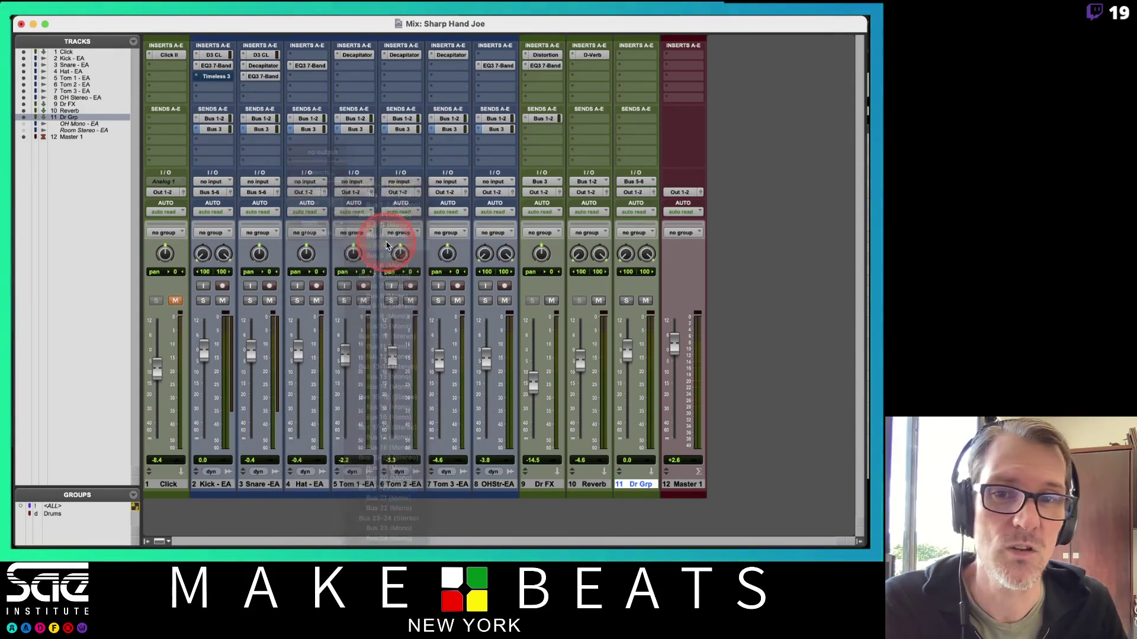
Step: Route the outputs of the three Tom tracks and OH Stereo to Bus 5-6 (Stereo)
click(352, 192)
mouse_move(360, 203)
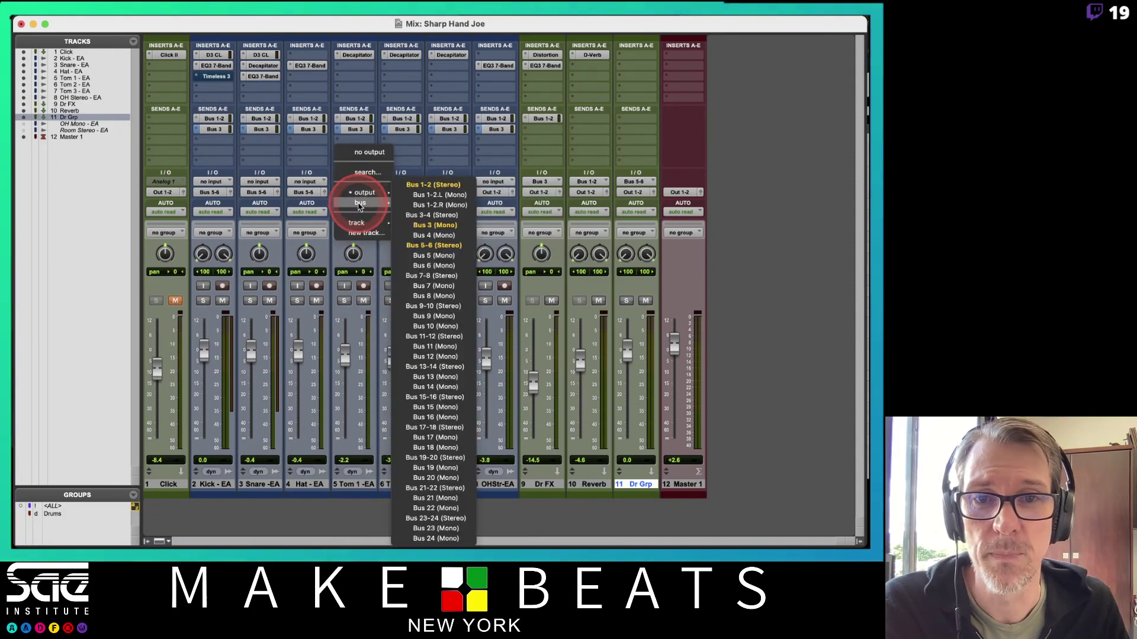
click(415, 245)
click(398, 195)
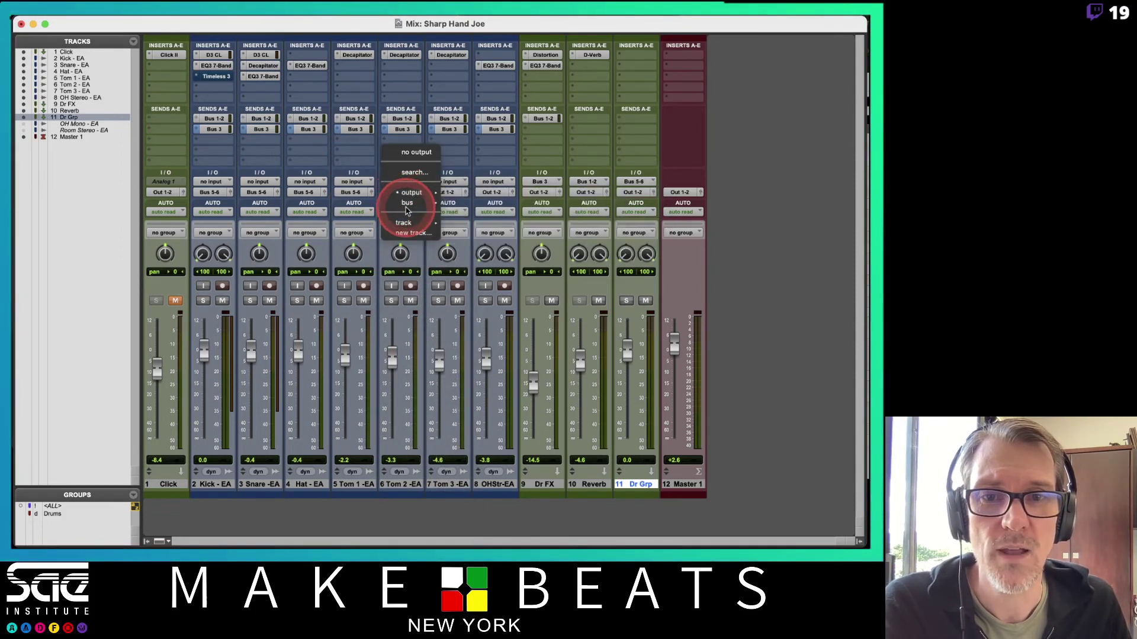
mouse_move(409, 203)
click(491, 246)
click(448, 191)
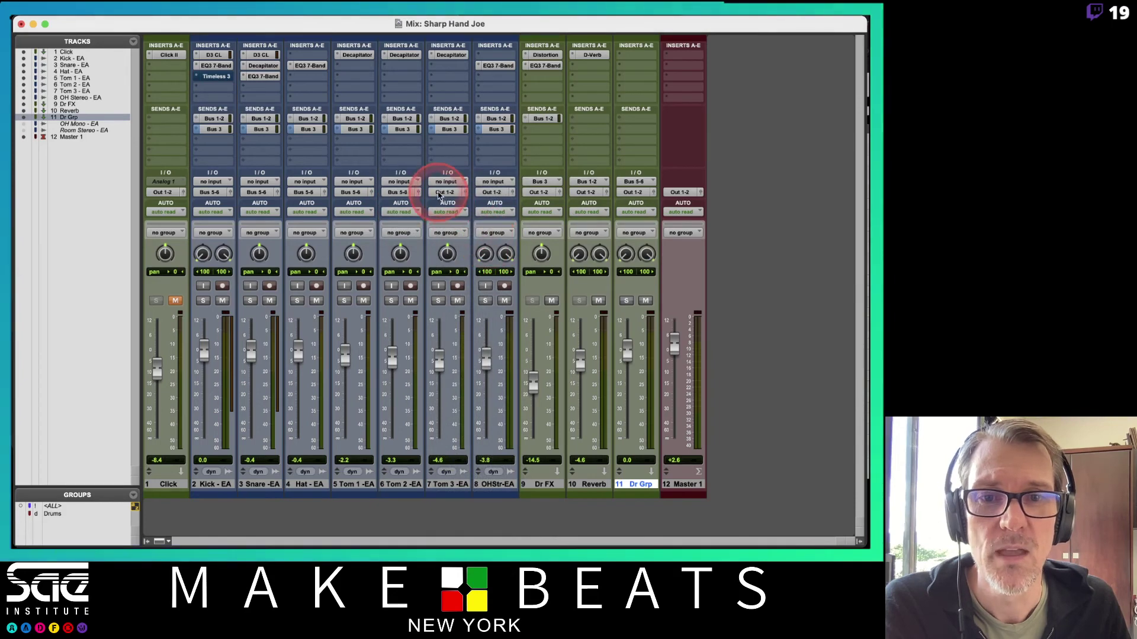
mouse_move(463, 206)
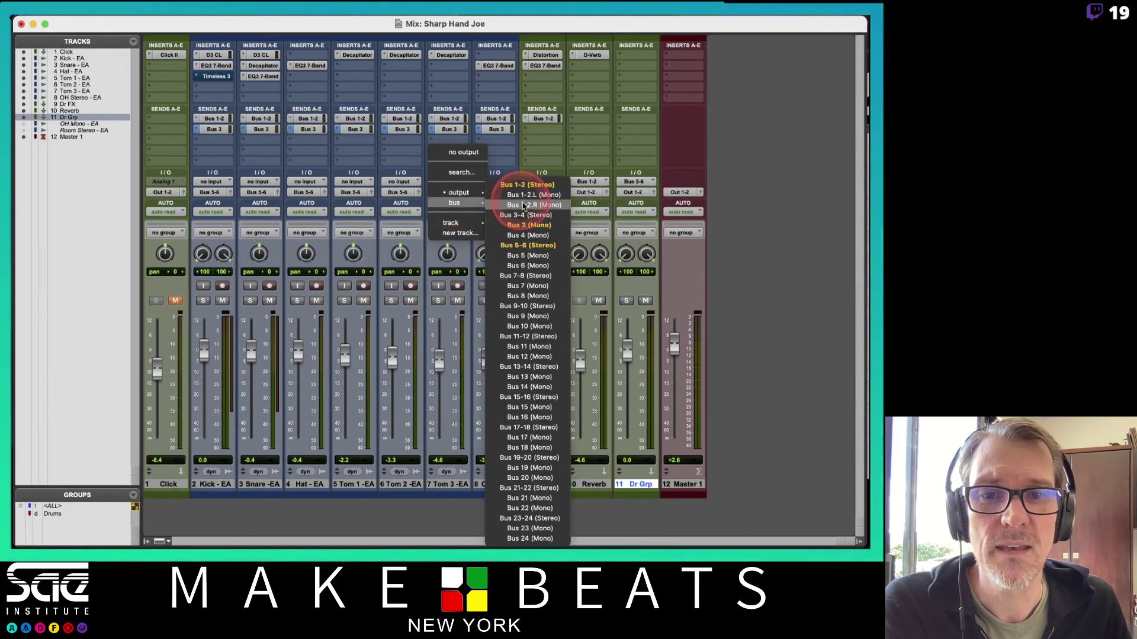
click(515, 245)
click(494, 191)
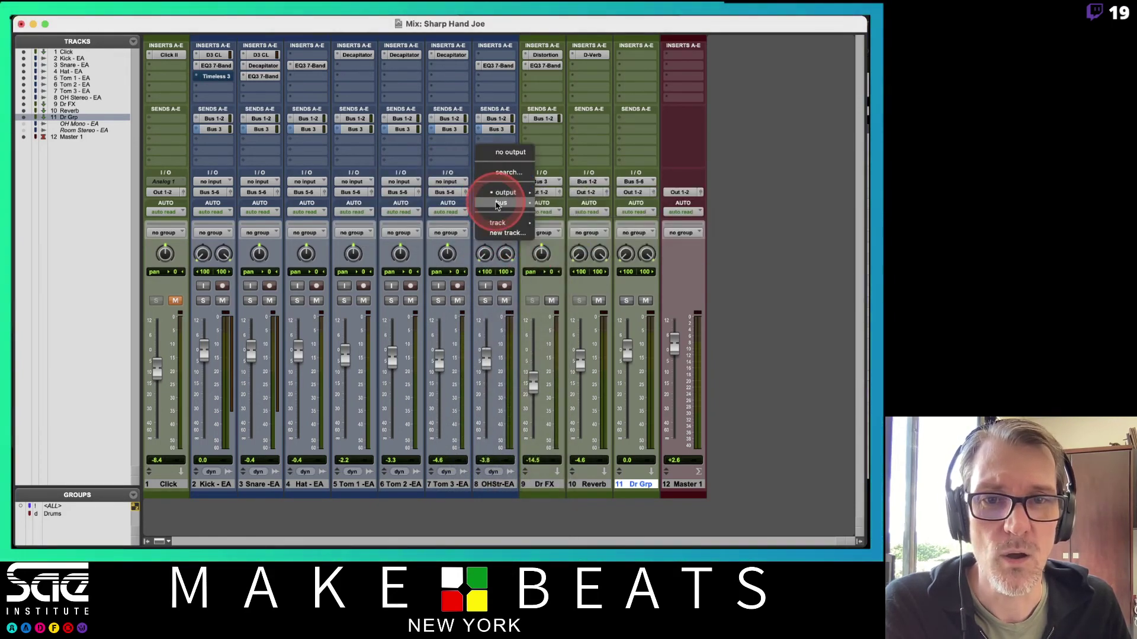
mouse_move(521, 202)
click(582, 246)
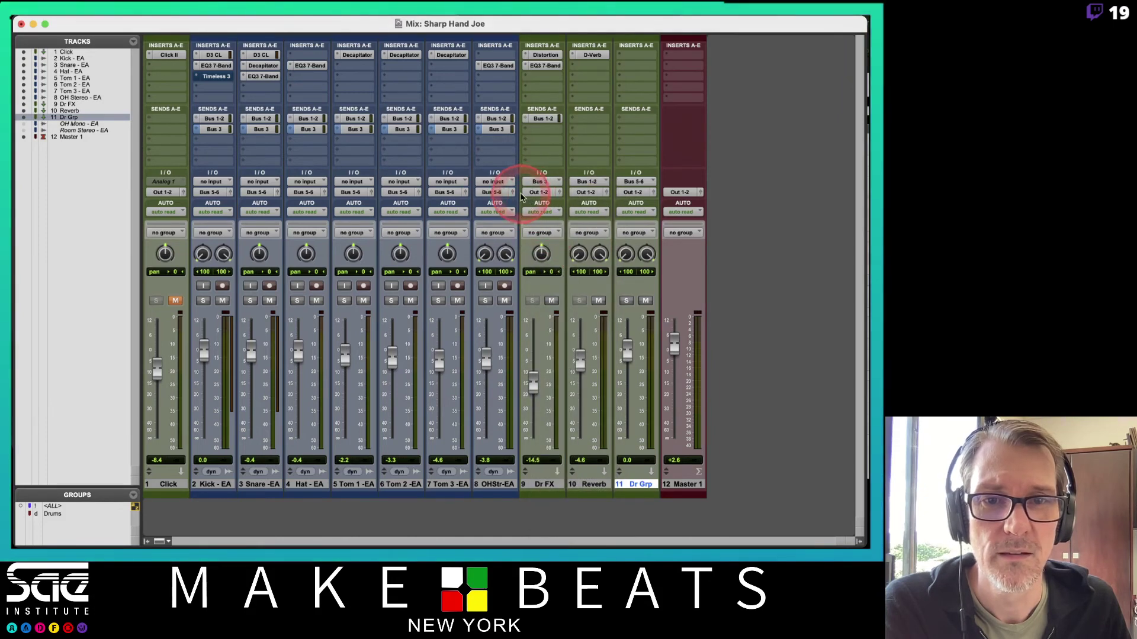
Step: Route the Dr FX and Reverb outputs to Bus 5-6 (Stereo), keeping the Dr Grp fader at 0.0 dB during playback
click(545, 192)
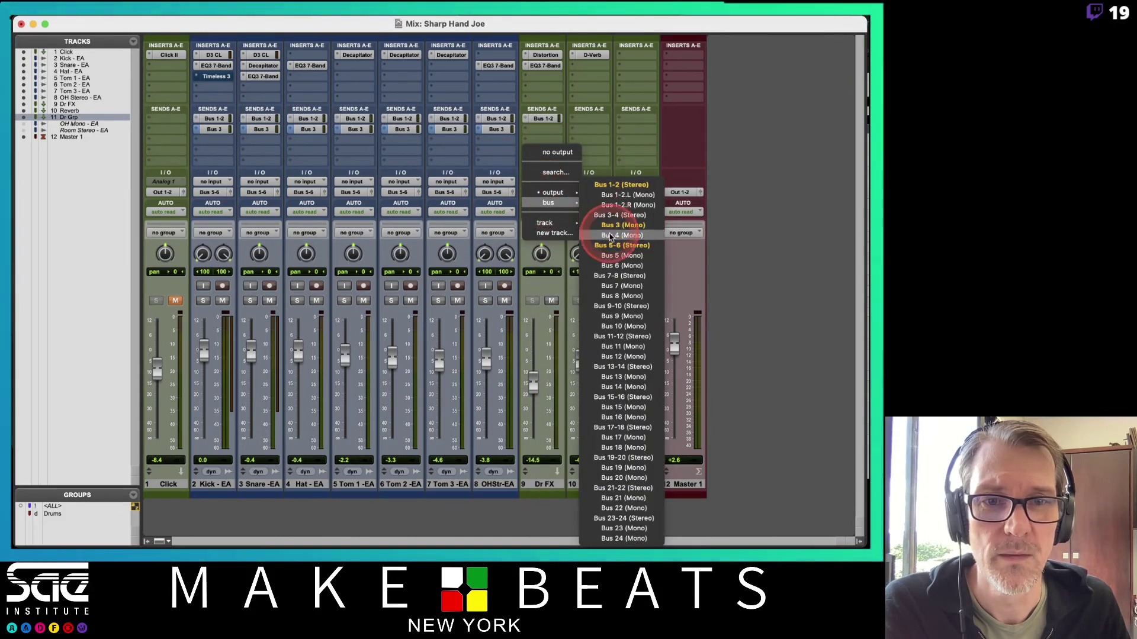
click(595, 216)
click(589, 192)
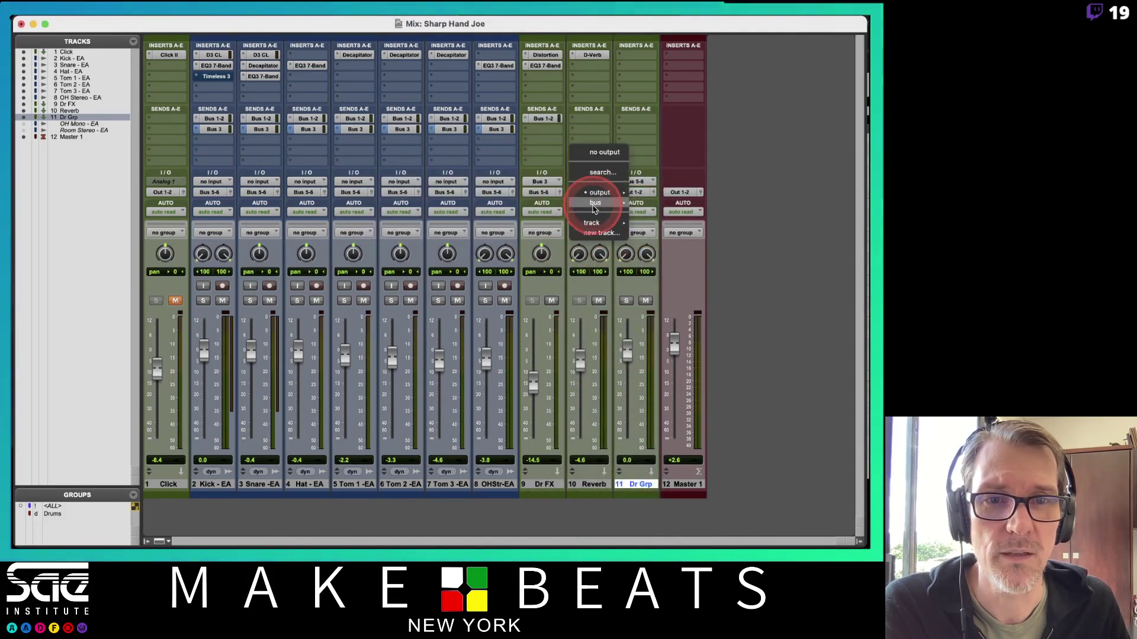
mouse_move(595, 202)
click(678, 246)
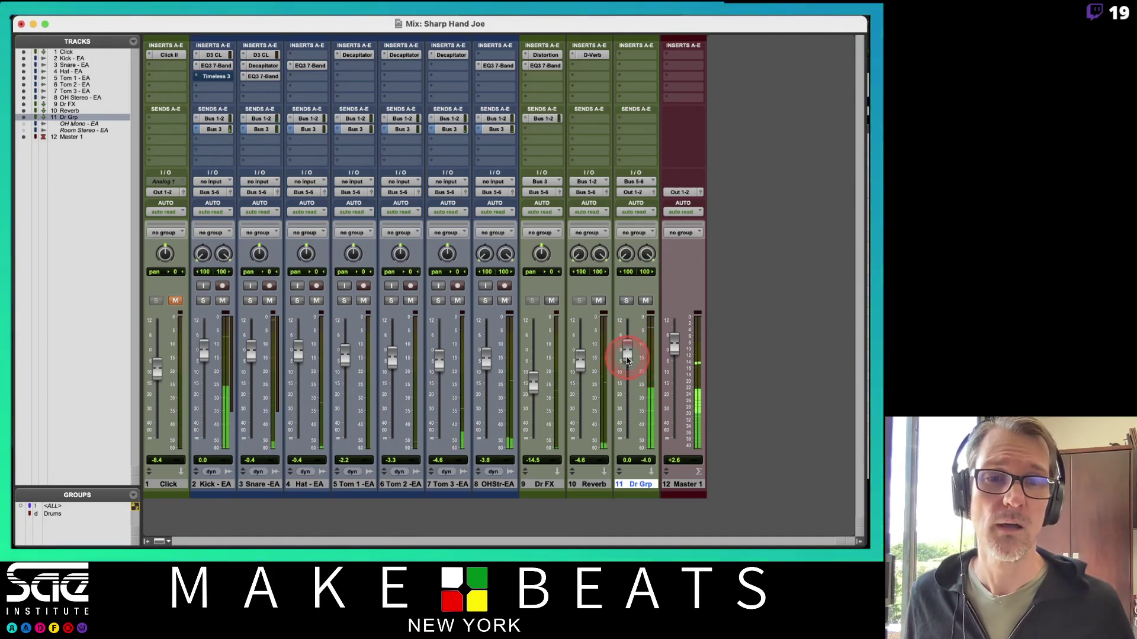
mouse_move(627, 361)
mouse_down()
mouse_move(632, 441)
mouse_move(623, 437)
mouse_move(625, 363)
mouse_move(636, 416)
mouse_move(631, 357)
mouse_up()
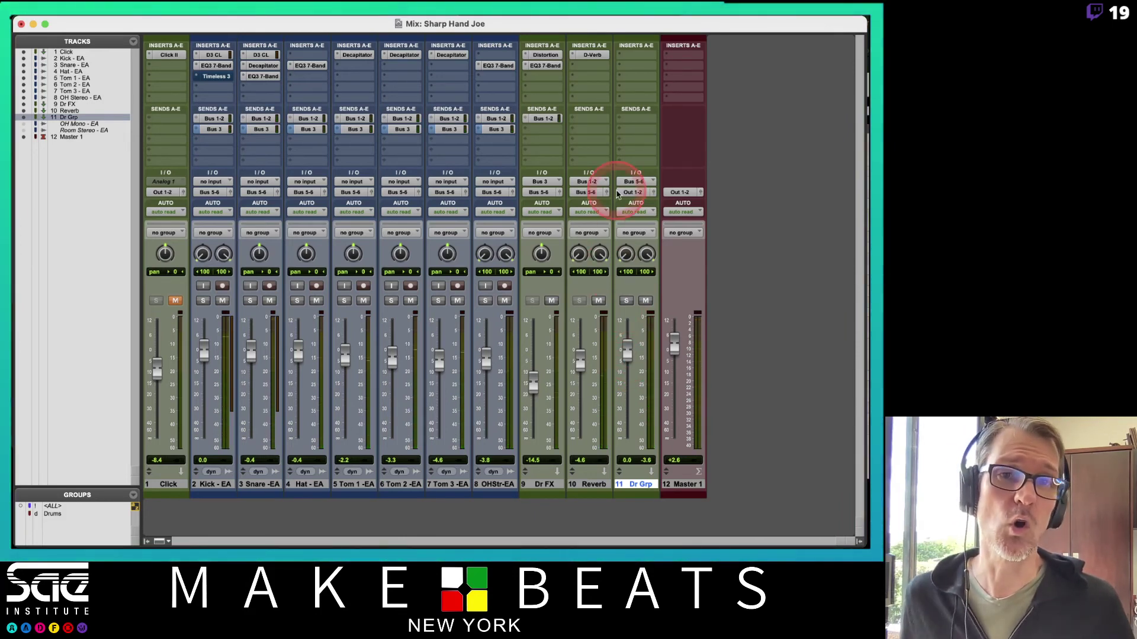
click(637, 80)
mouse_move(649, 77)
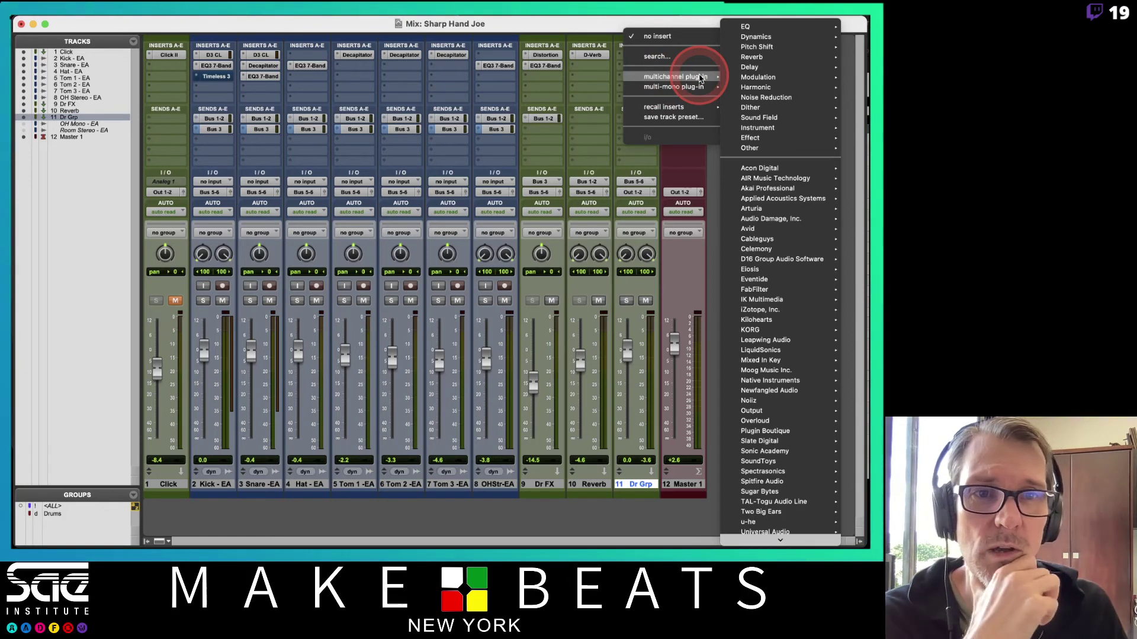
click(687, 46)
click(686, 54)
text(s)
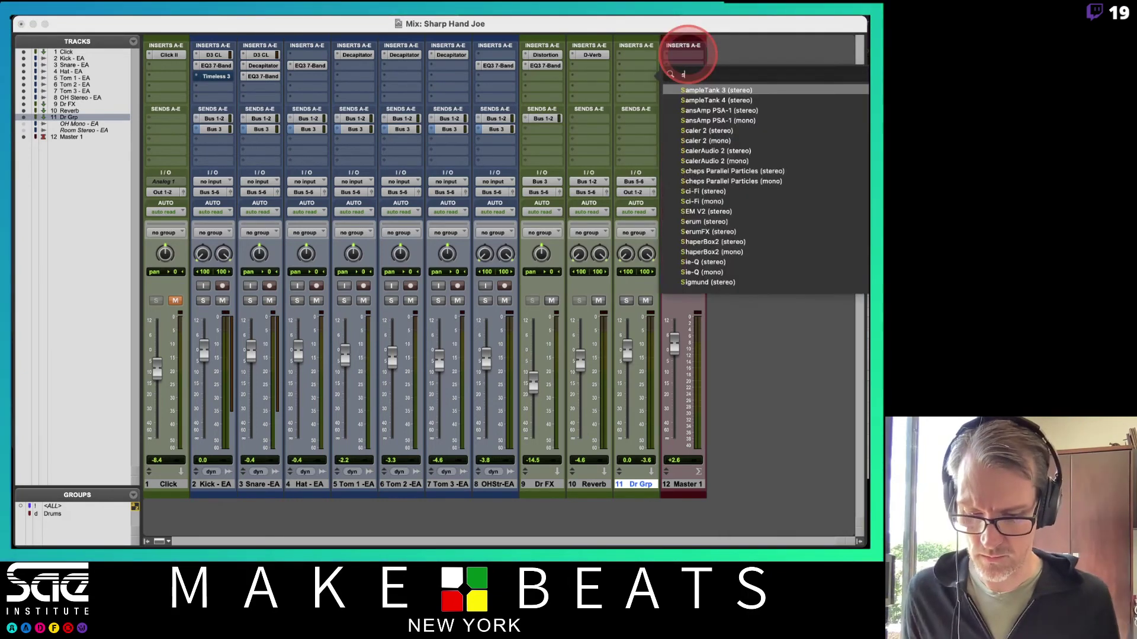
text(sl)
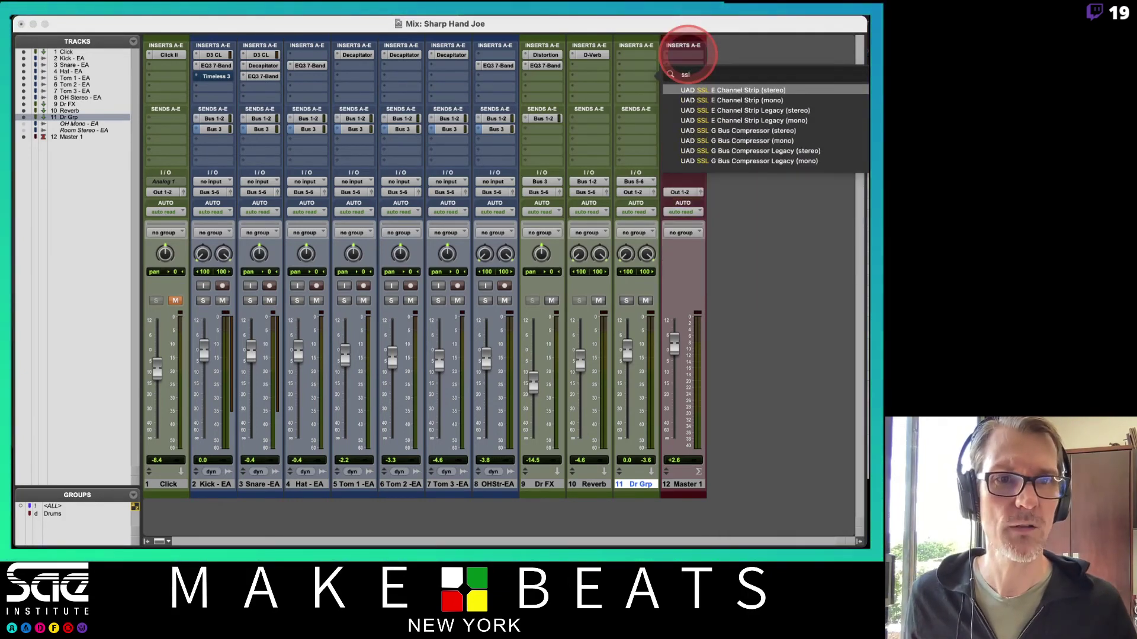
click(685, 52)
mouse_move(695, 55)
mouse_move(640, 57)
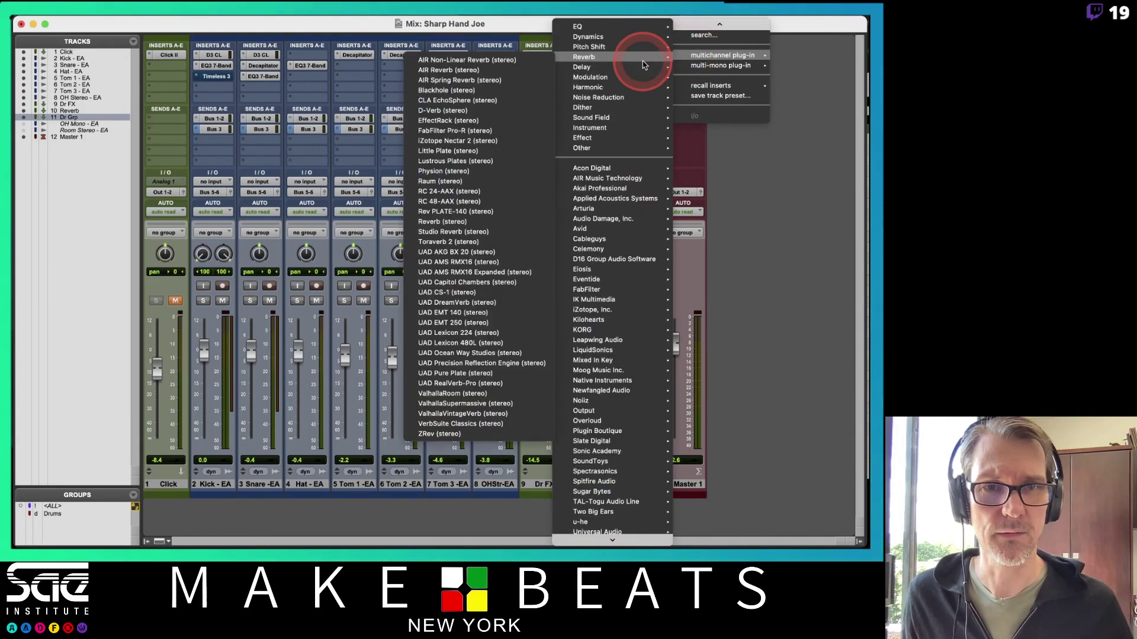
click(533, 69)
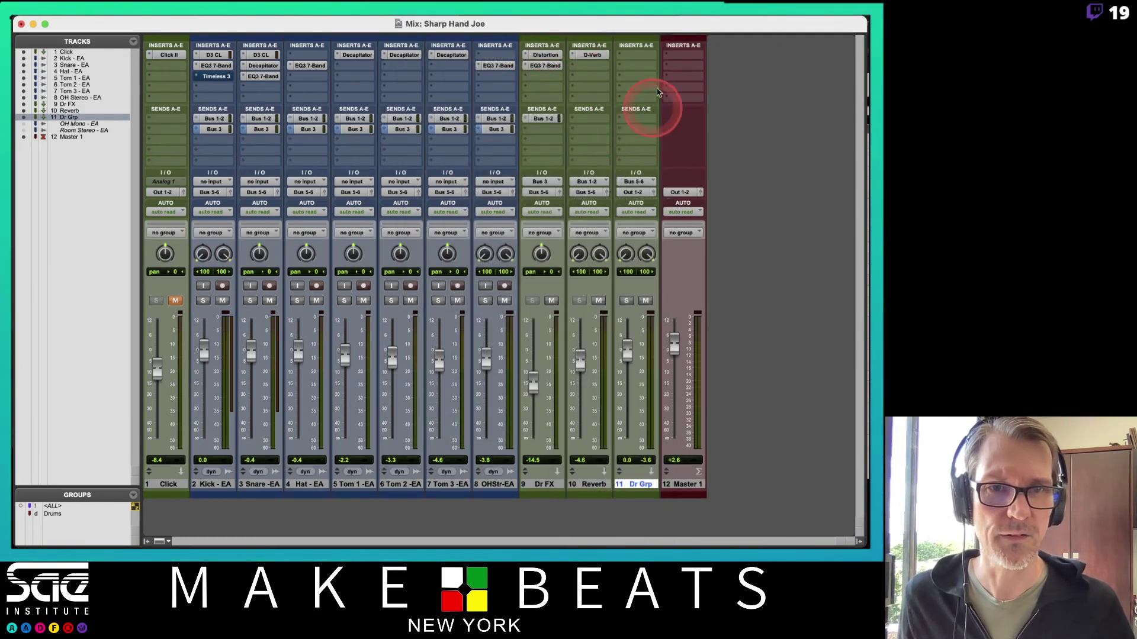
Step: Insert the Solid Bus Comp-AAX (stereo) plug-in on the Dr Grp track and load its Drum Bus preset
click(633, 76)
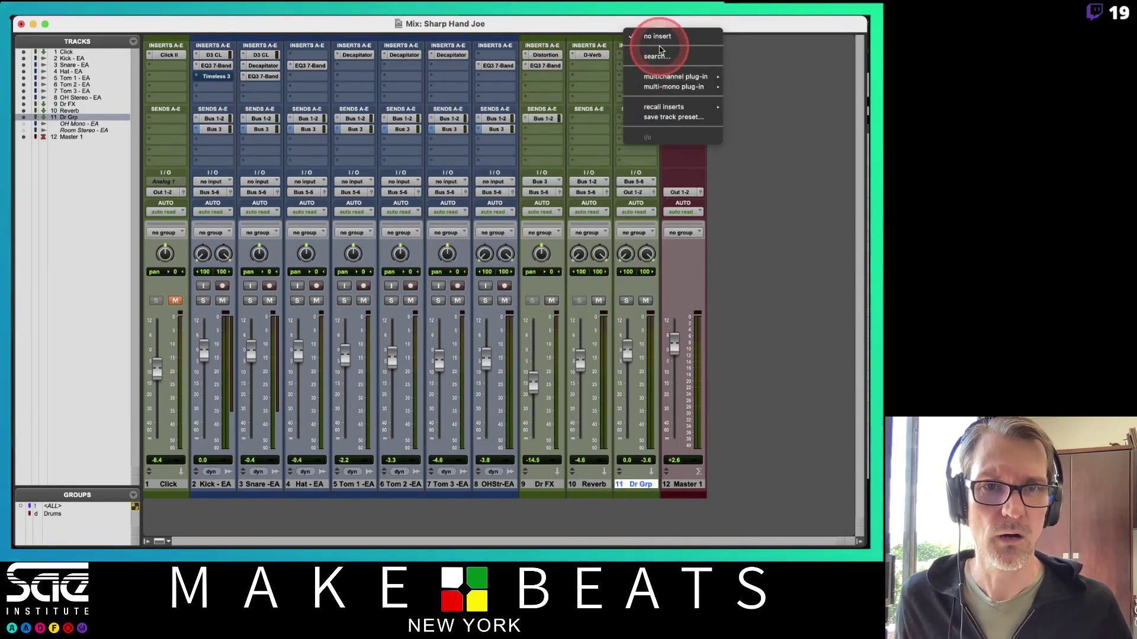
click(657, 56)
text(bus comp)
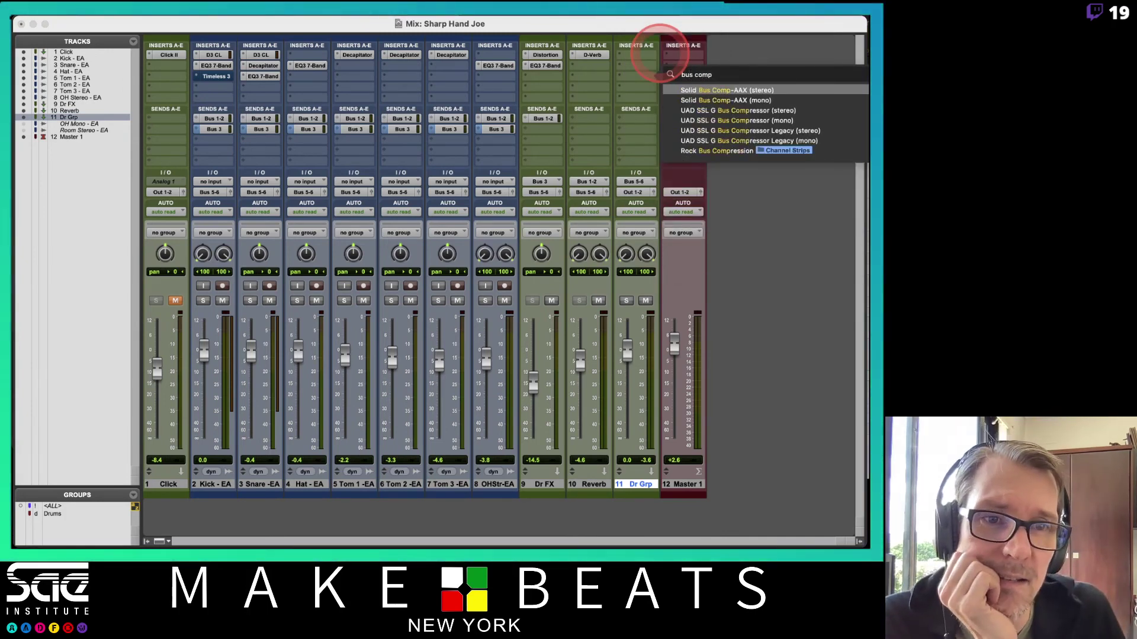
click(724, 93)
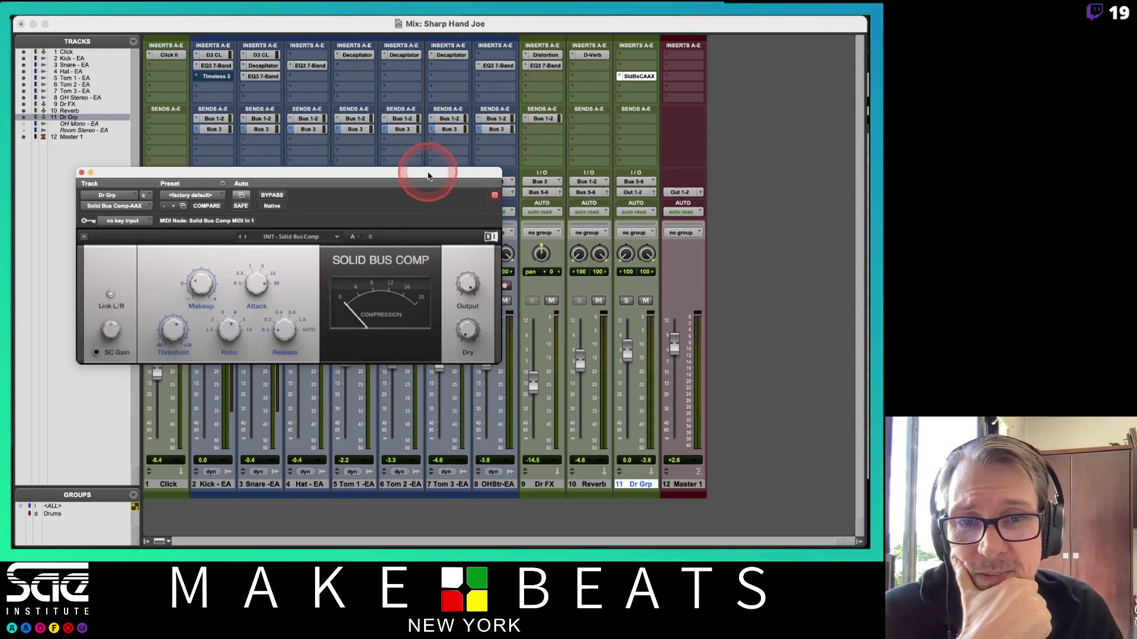
drag(428, 176, 507, 160)
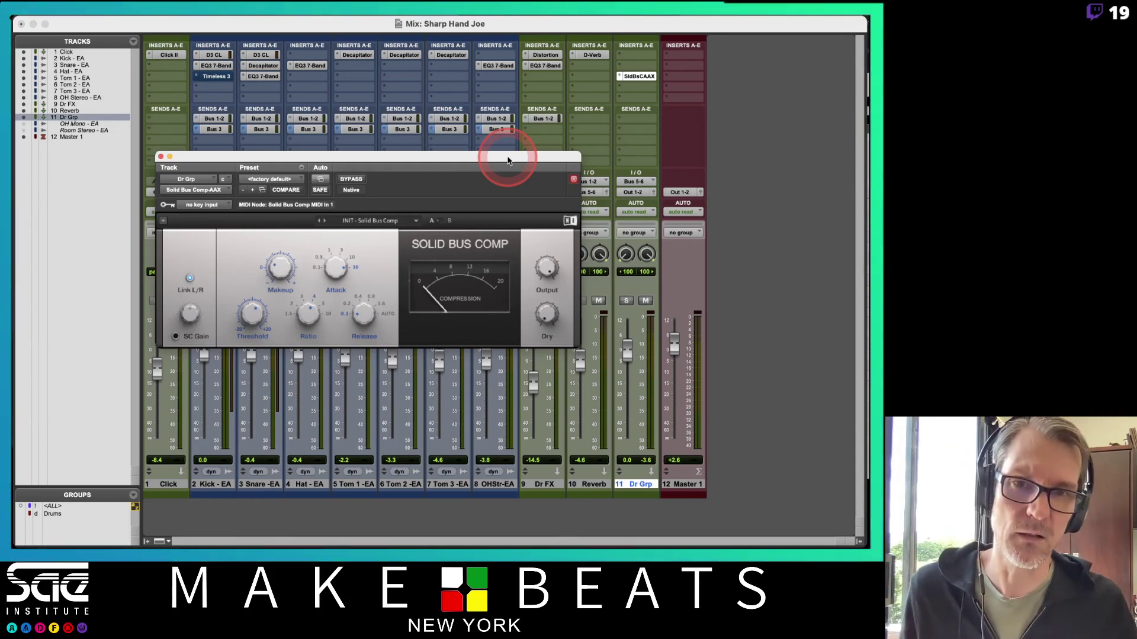
click(395, 220)
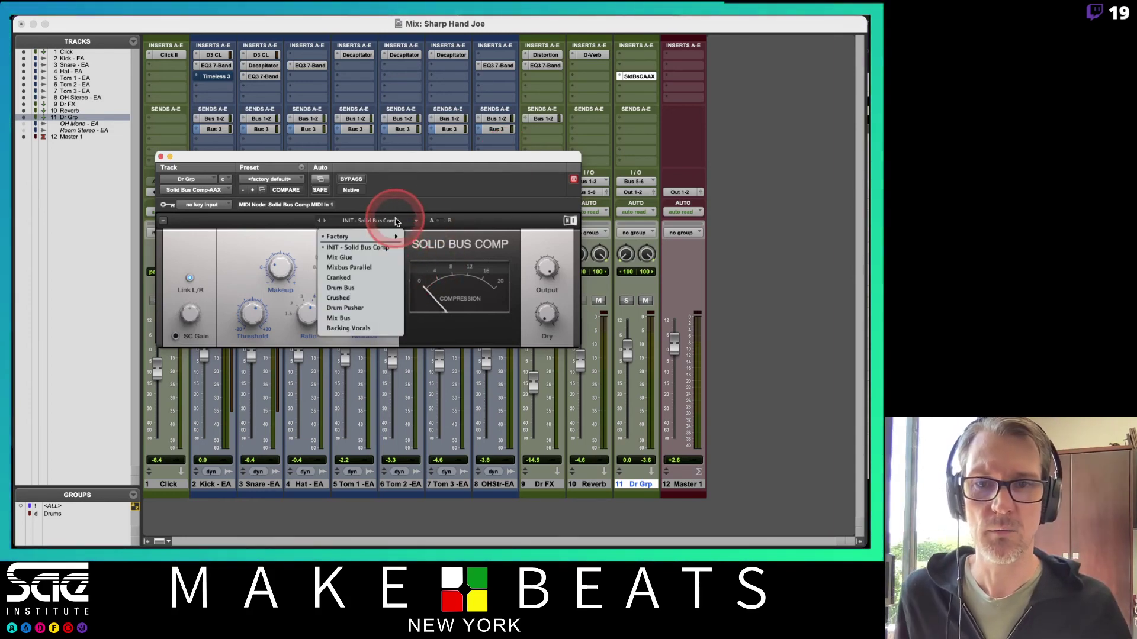
click(368, 287)
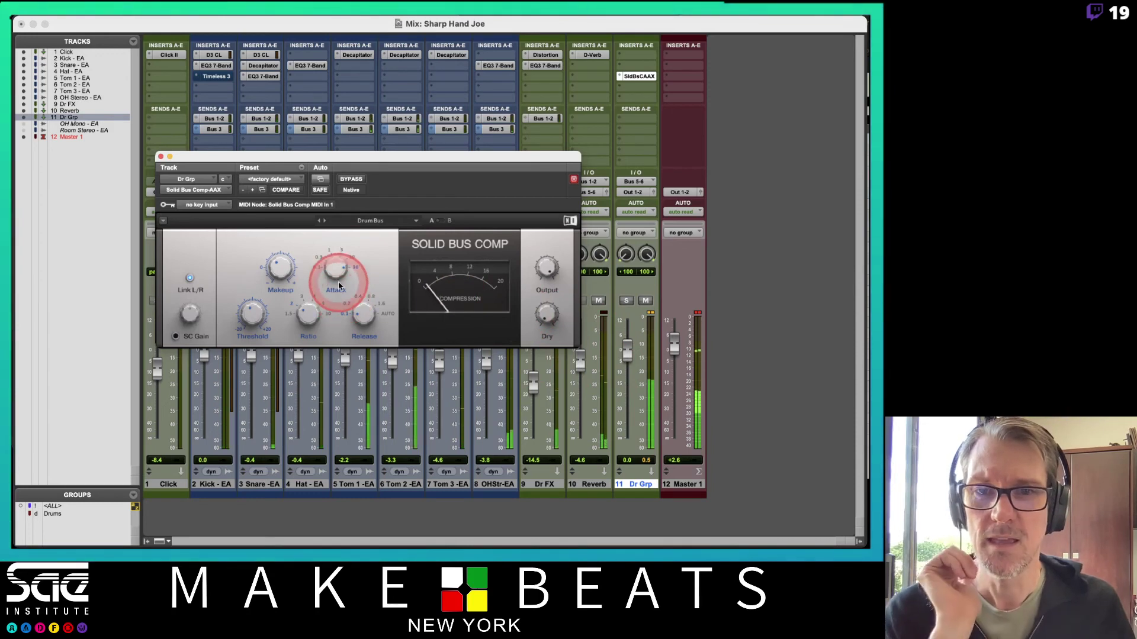
Step: Adjust the Solid Bus Comp threshold during playback and lower the Dr Grp fader to -3.0 dB
click(248, 318)
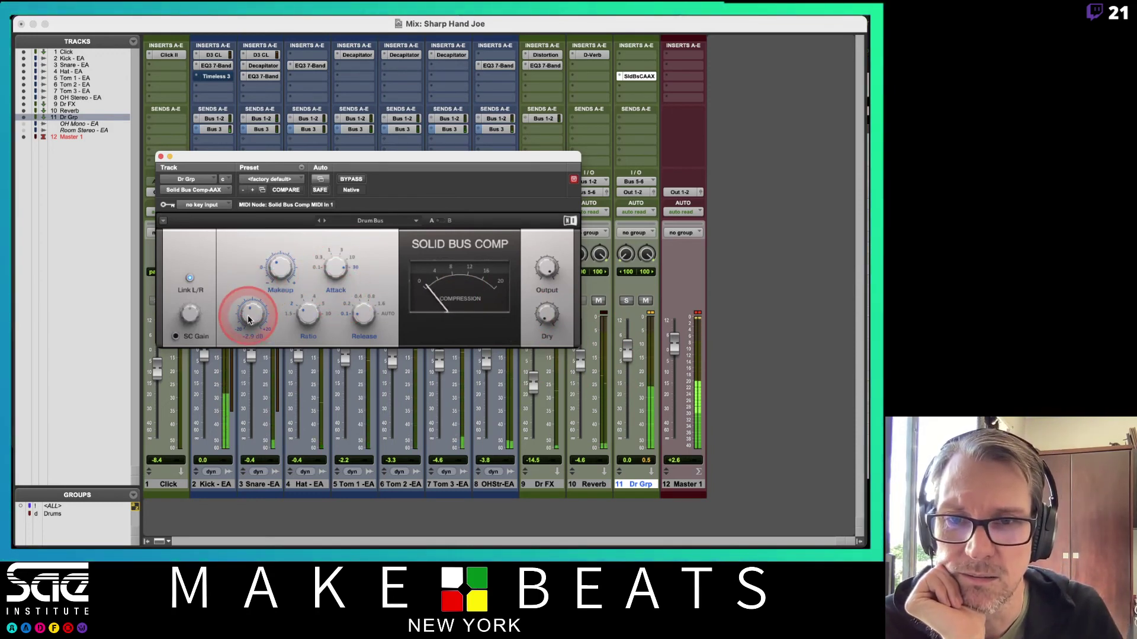
mouse_move(249, 319)
mouse_down()
mouse_move(266, 261)
mouse_move(251, 341)
mouse_up()
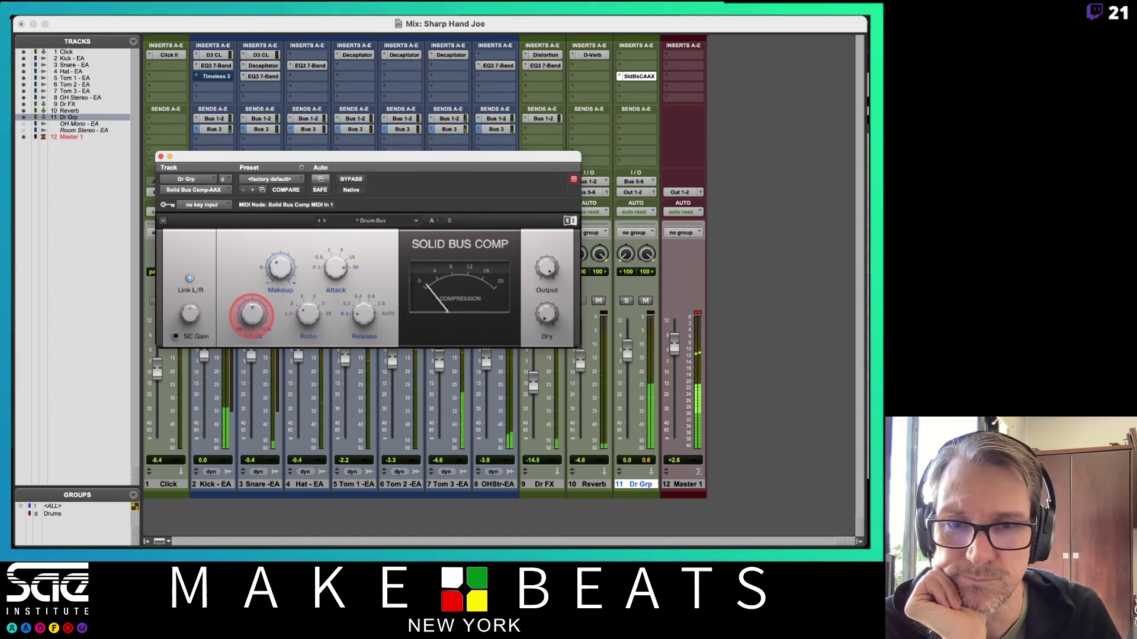
drag(251, 340, 251, 339)
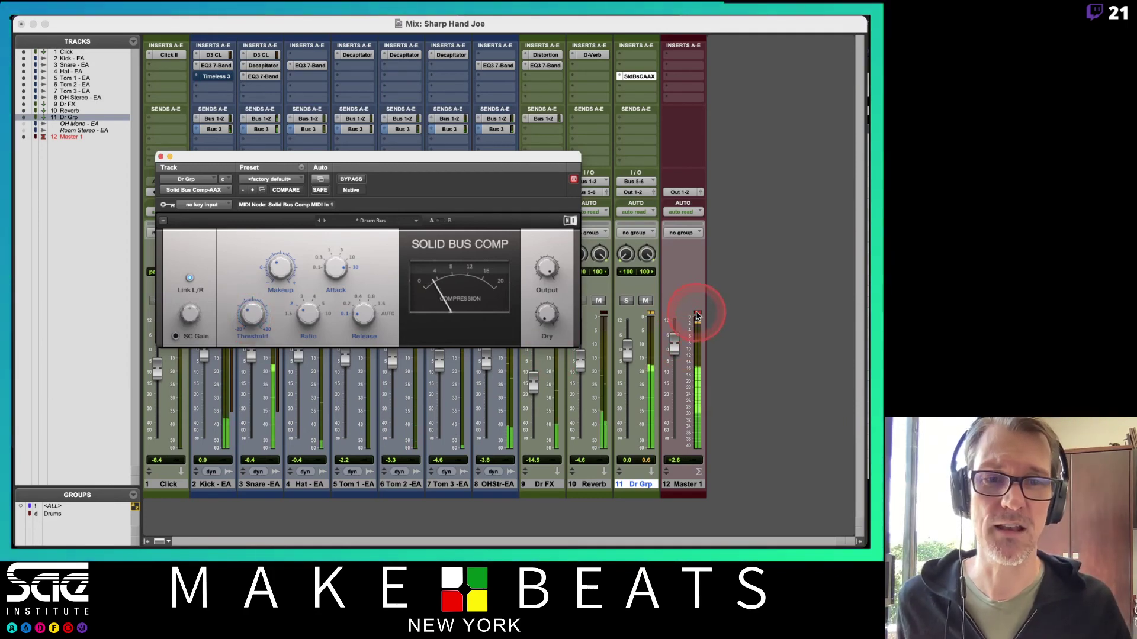
mouse_move(626, 350)
mouse_down()
mouse_move(630, 365)
mouse_move(500, 348)
mouse_move(708, 315)
mouse_move(629, 356)
mouse_up()
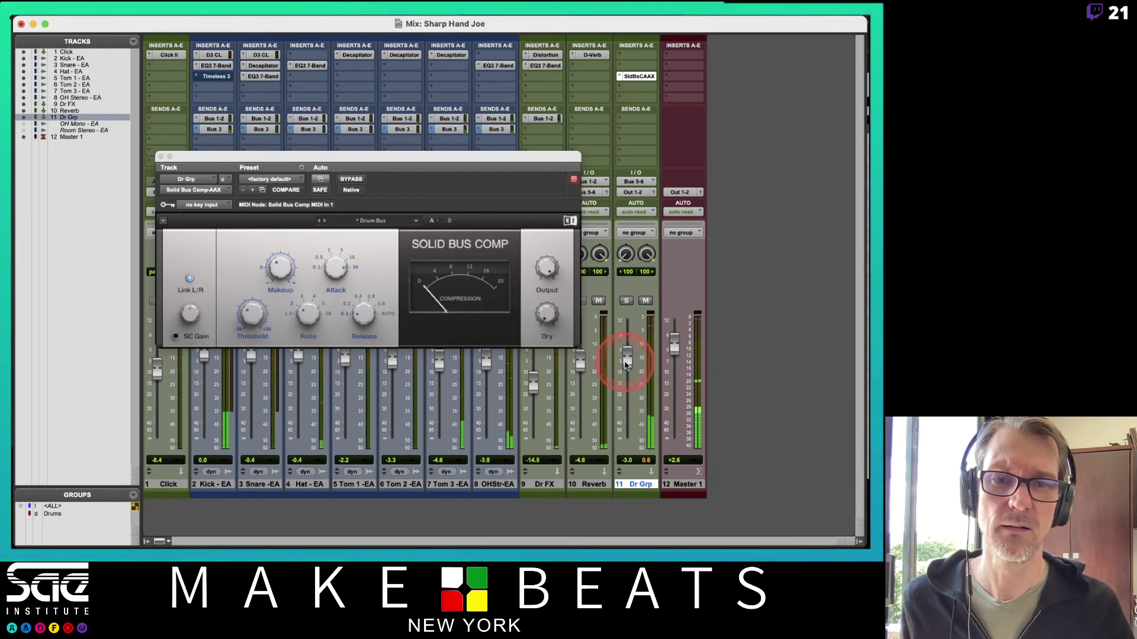
click(163, 157)
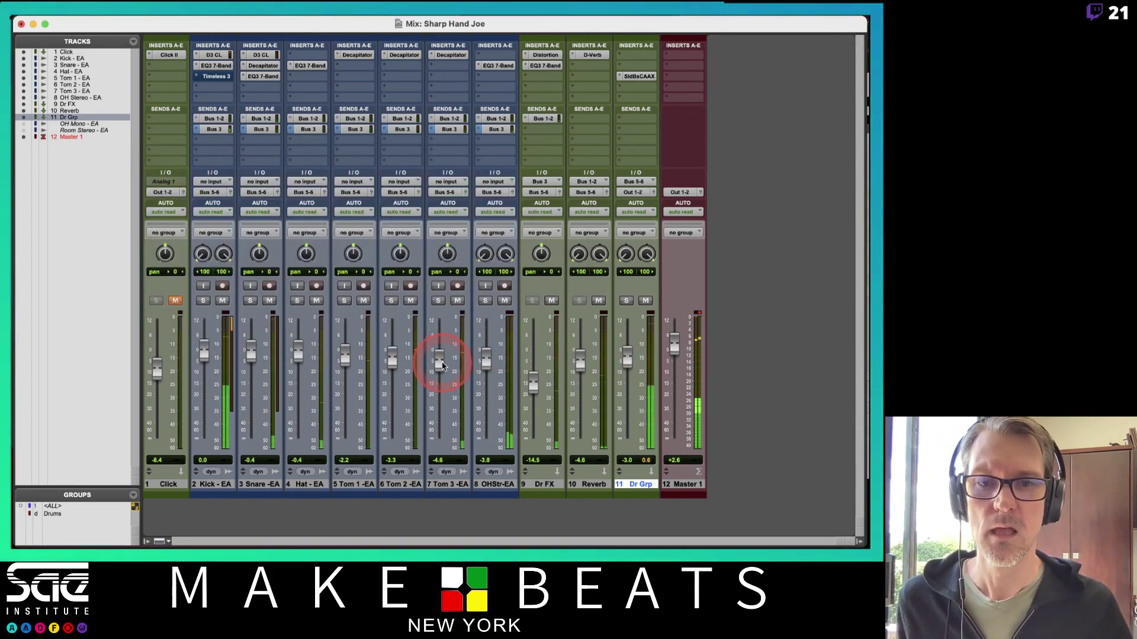
Step: Raise the Tom 1 and Tom 2 faders to -0.1 dB and the Tom 3 fader to -0.4 dB
mouse_move(439, 362)
mouse_down()
mouse_move(393, 351)
mouse_move(438, 354)
mouse_up()
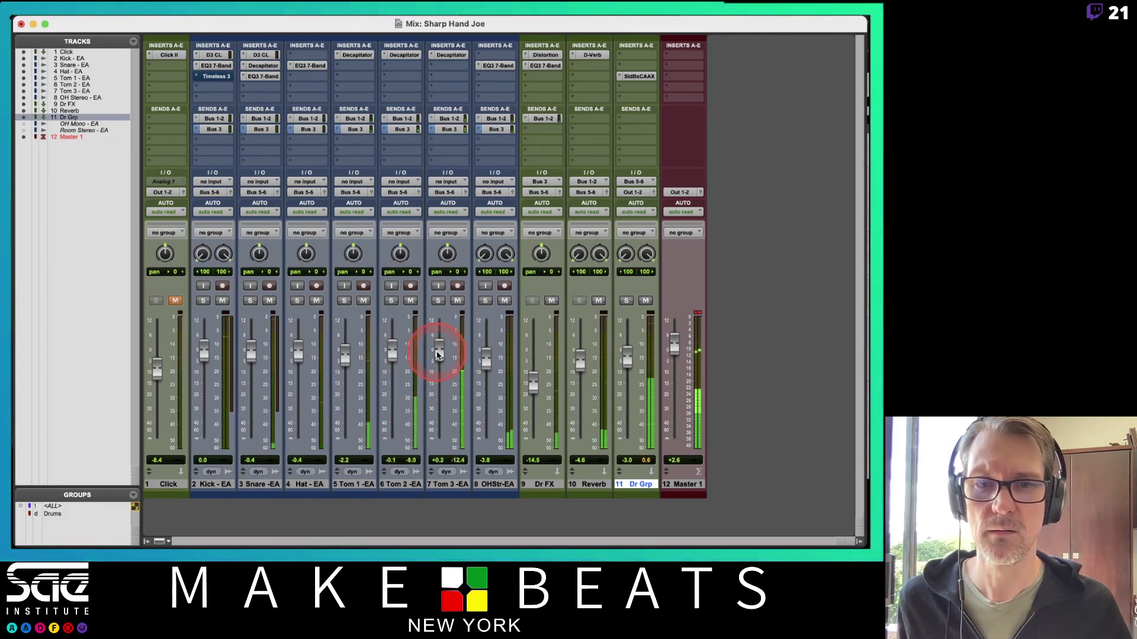
click(344, 355)
drag(344, 355, 344, 352)
click(393, 350)
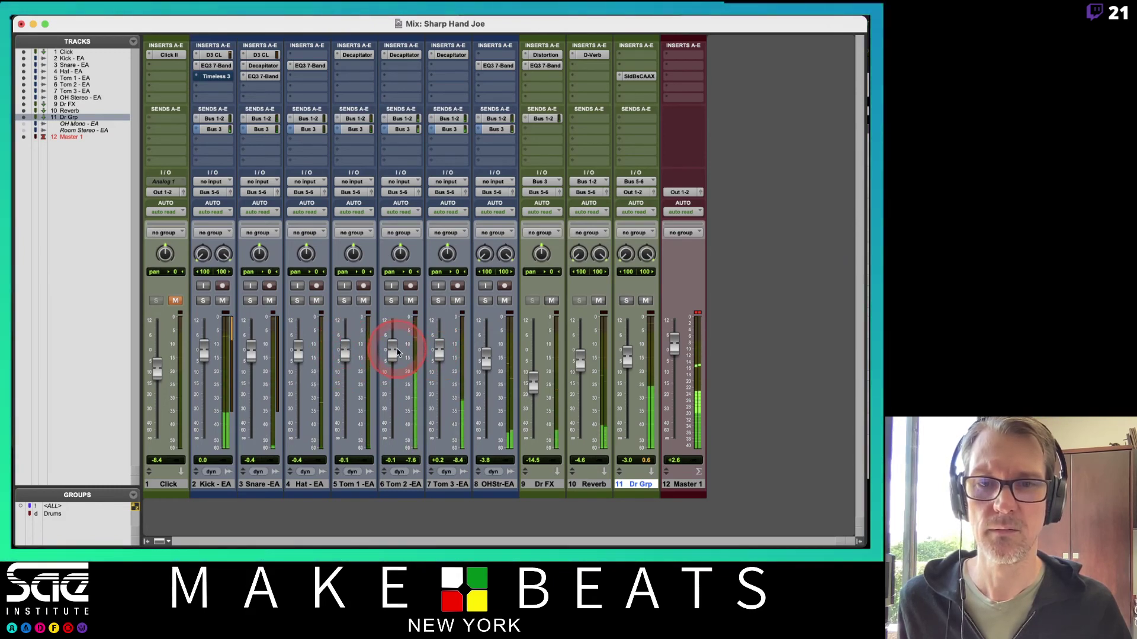
drag(439, 348, 439, 354)
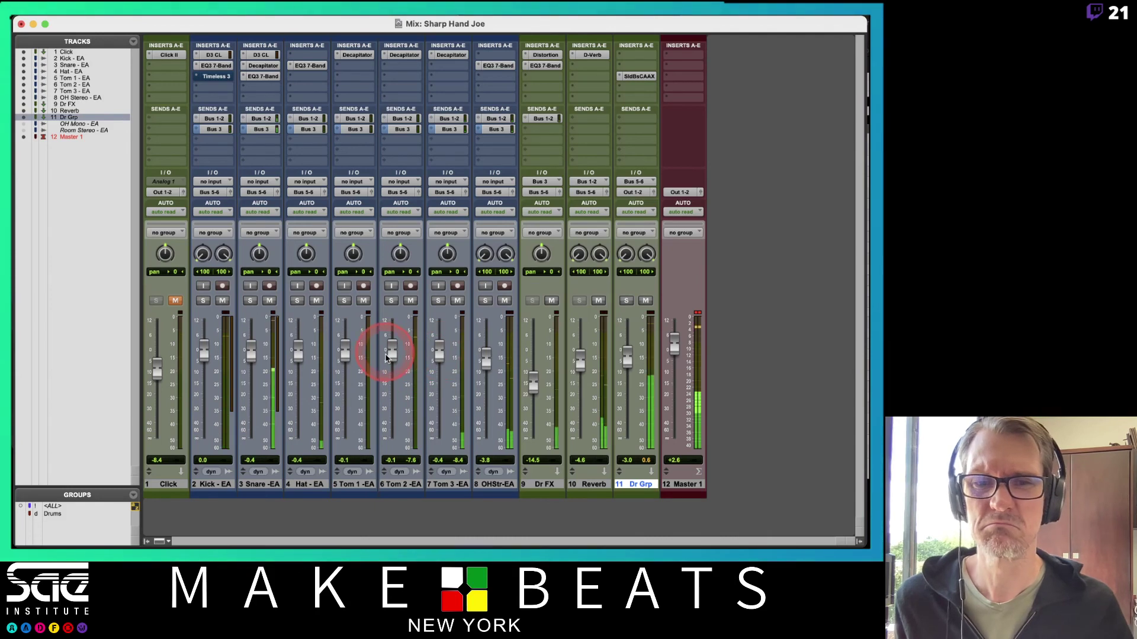
Step: Clear the Master 1 clip indicator, lower the Dr Grp fader to -4.1 dB and check its bus compressor
click(697, 314)
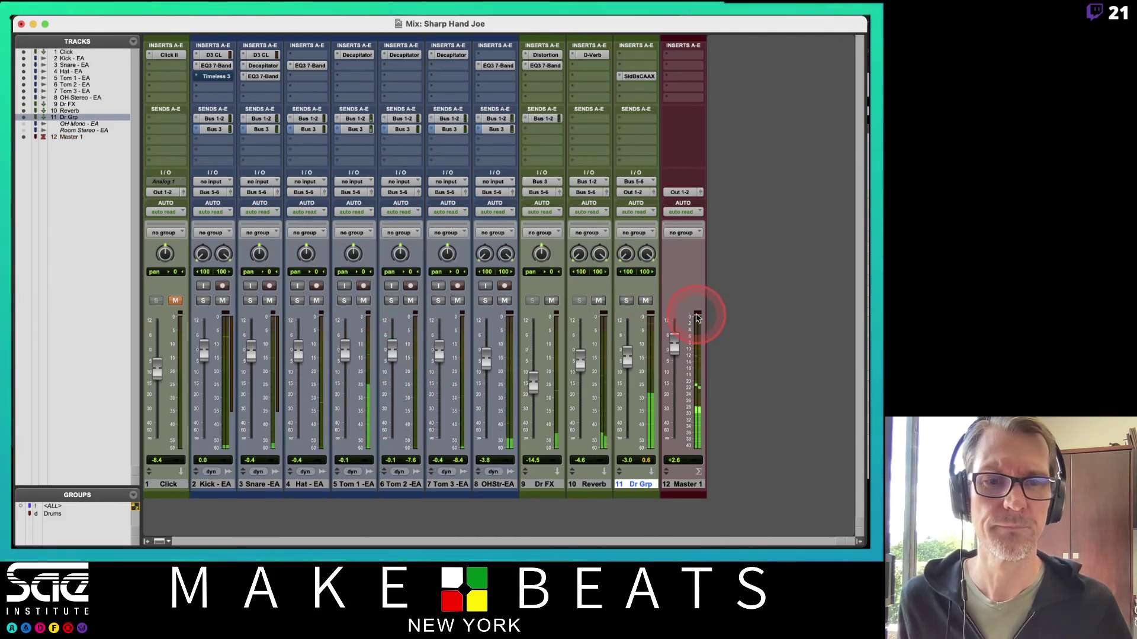
drag(626, 362, 625, 366)
click(636, 77)
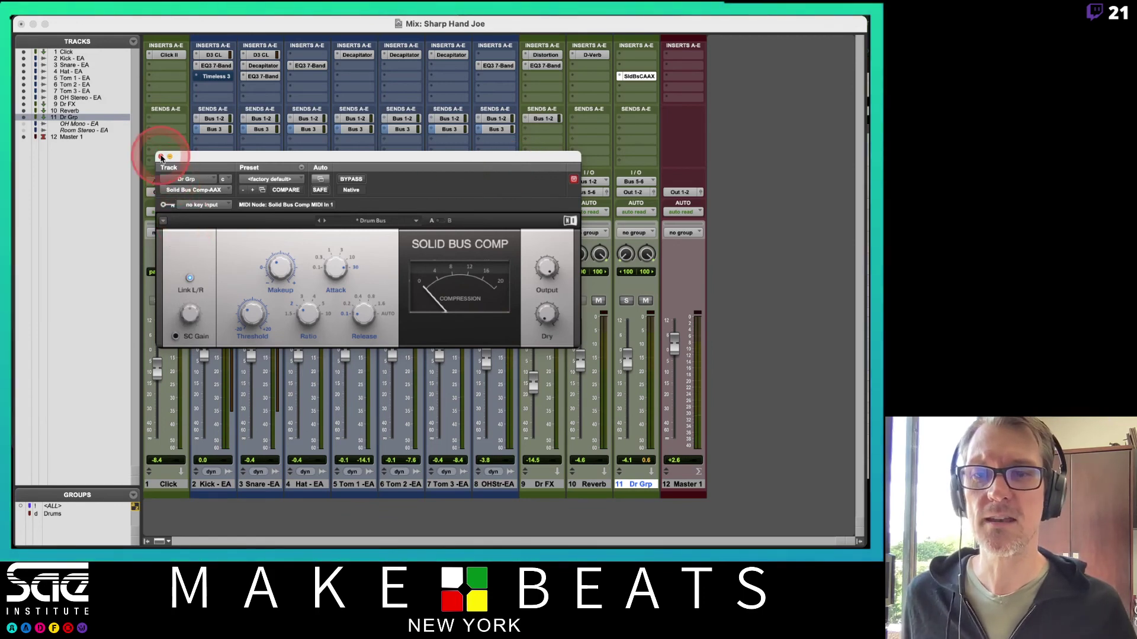
click(160, 157)
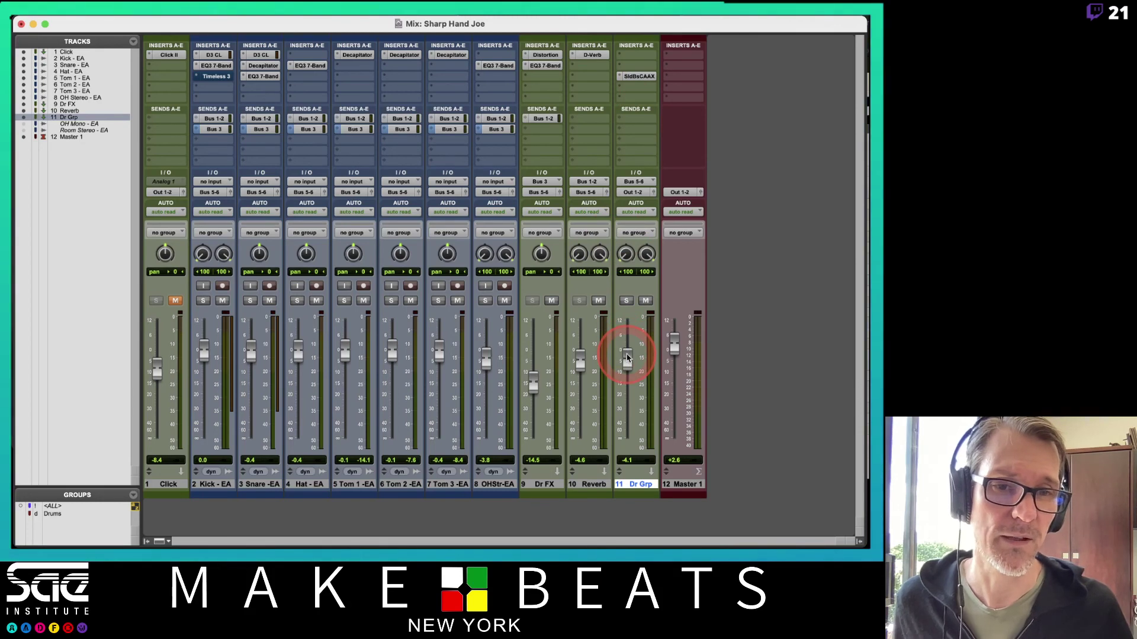
Step: Sweep the Dr Grp fader down, reset it, and set it to -4.6 dB during playback; review the bus compressor
drag(626, 358, 626, 436)
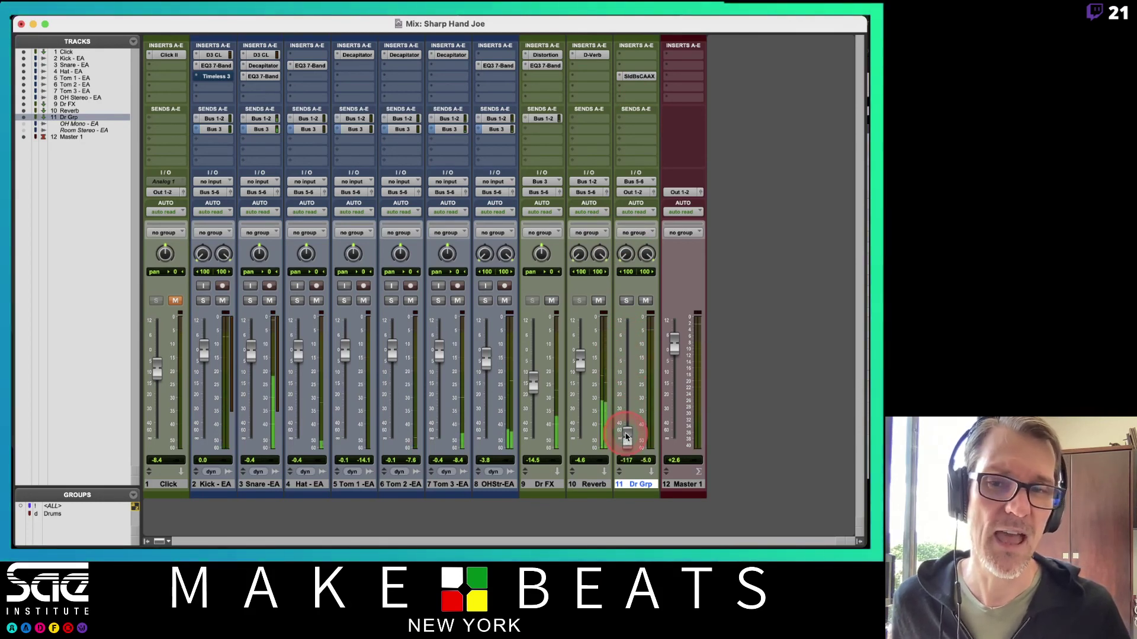
alt+click(626, 416)
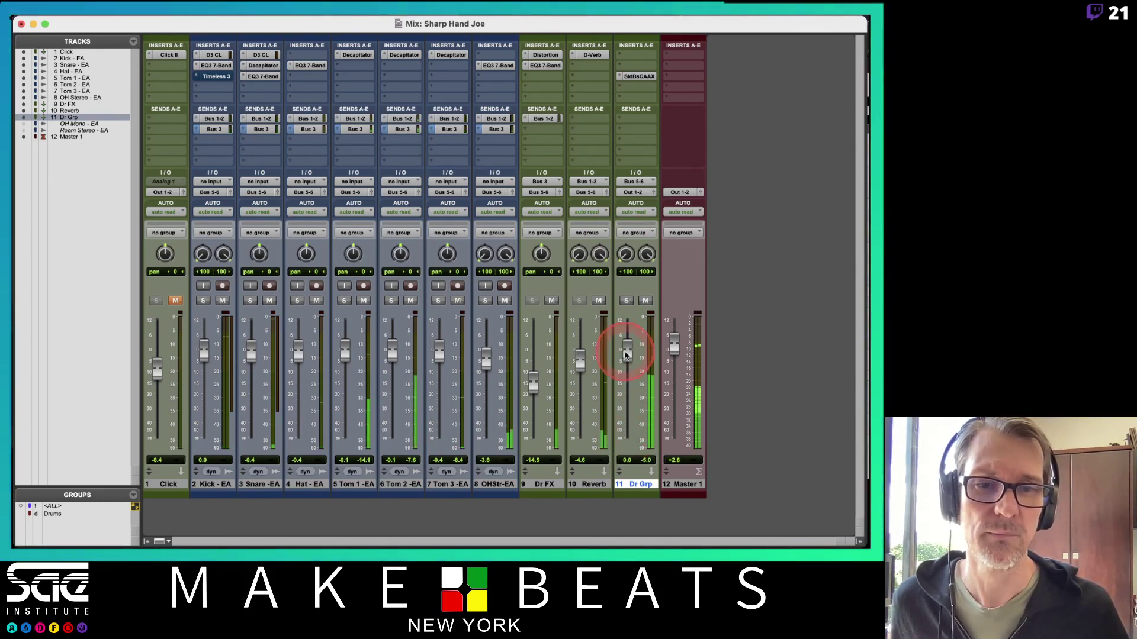
drag(623, 354, 627, 365)
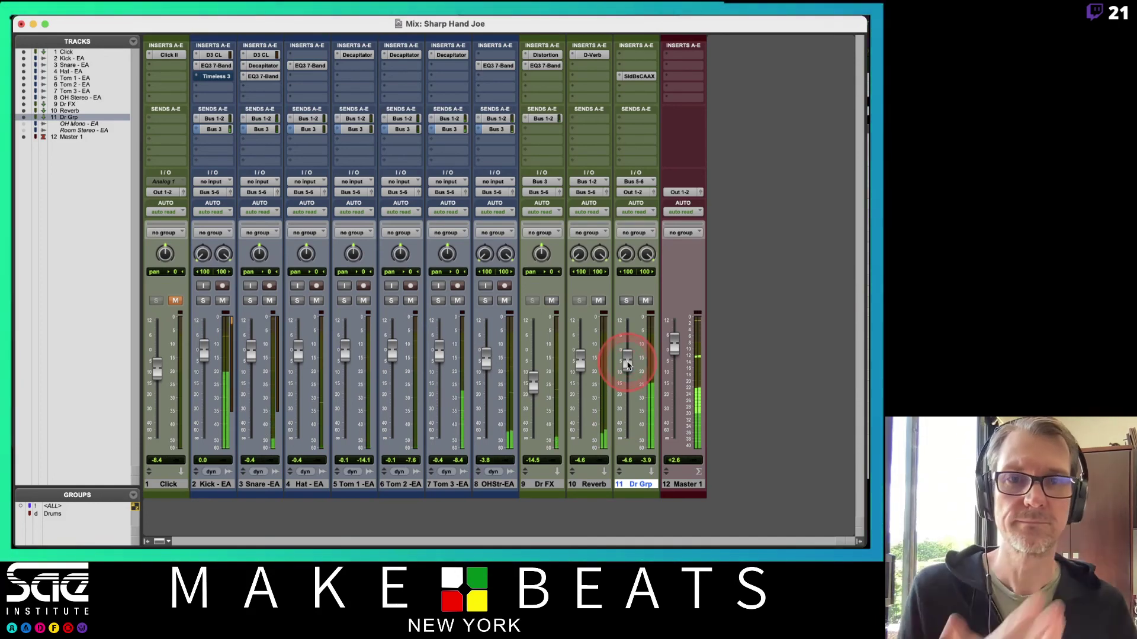
click(640, 77)
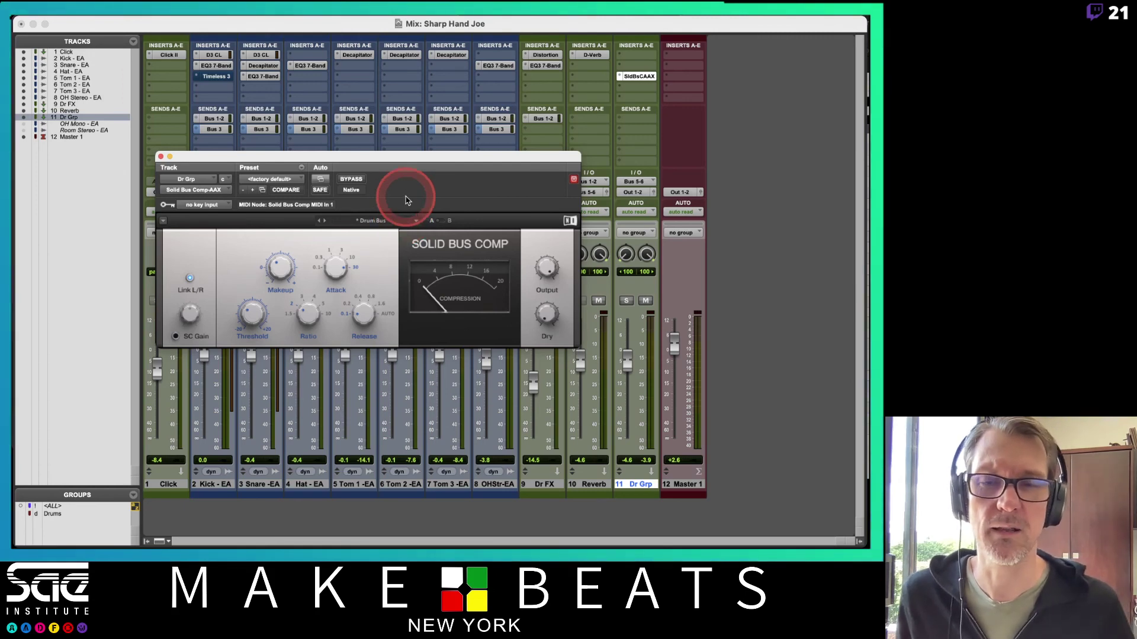
click(161, 157)
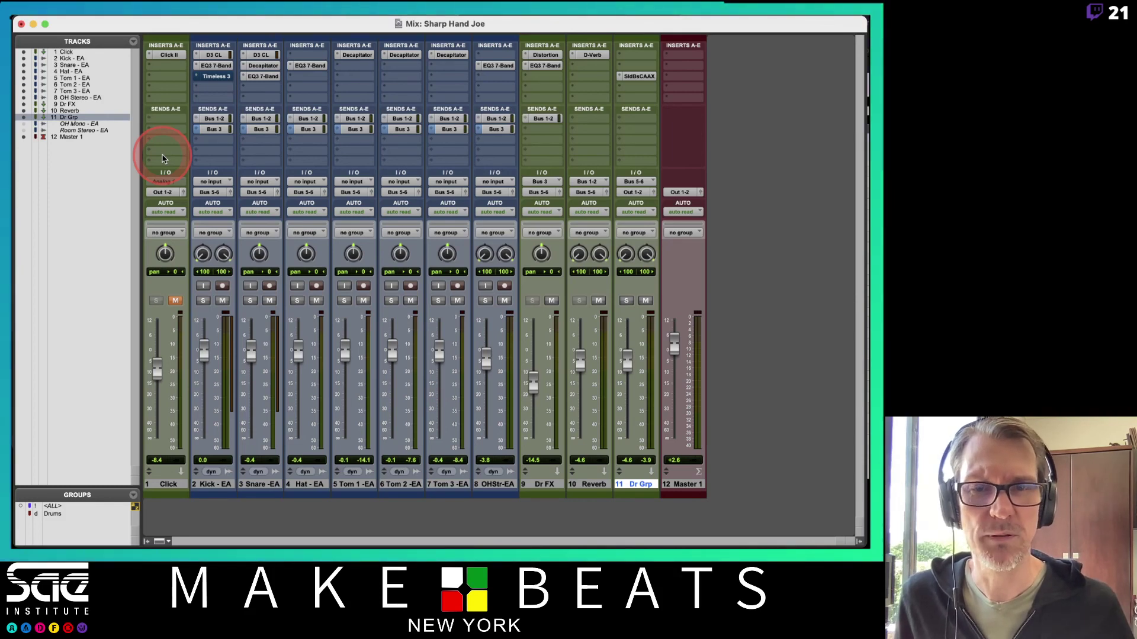
Step: Switch to the routing notes PDF and read the Solo Safe page
key(super+Tab)
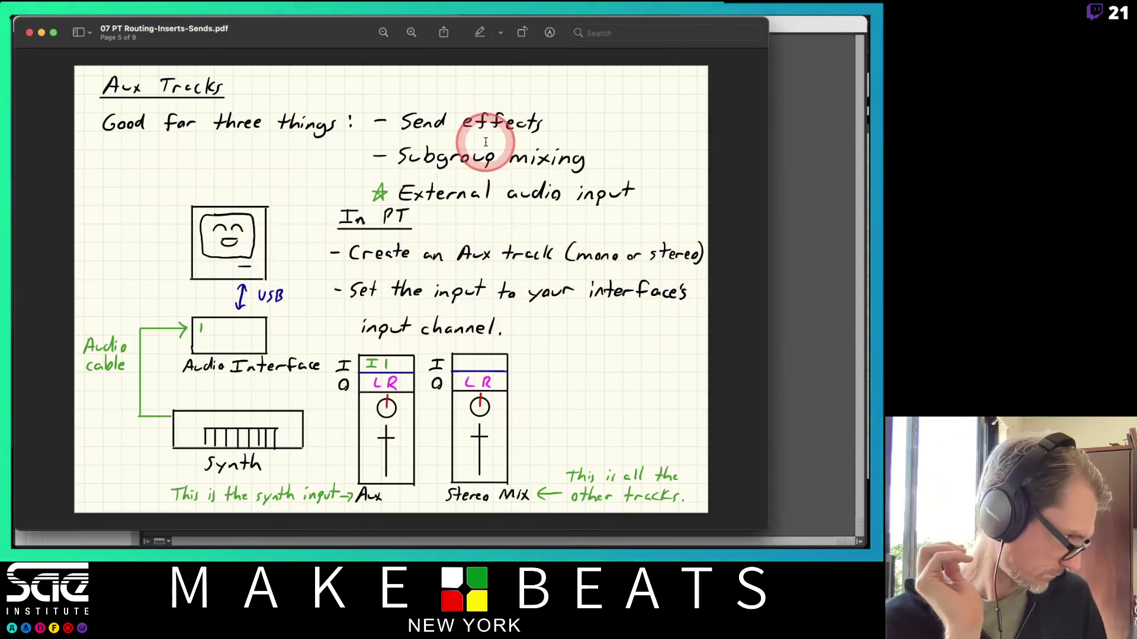
key(Down)
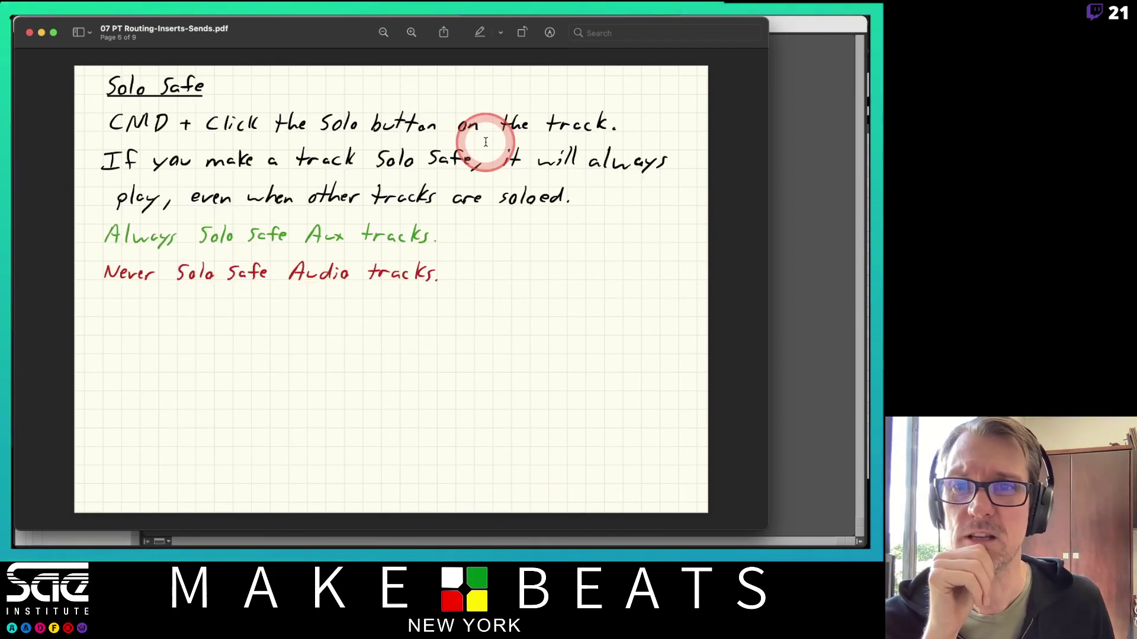
key(Up)
key(Up)
key(Down)
key(Down)
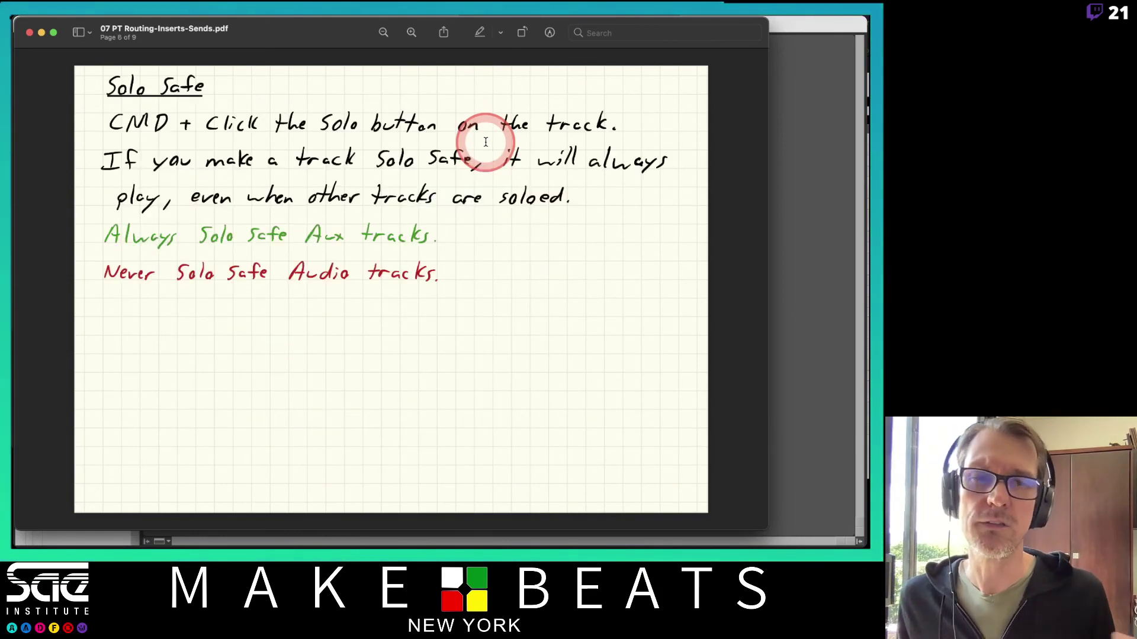
Step: Switch back to Pro Tools, solo the Kick and Dr Grp tracks, and turn off solo safe on Reverb
key(super+Tab)
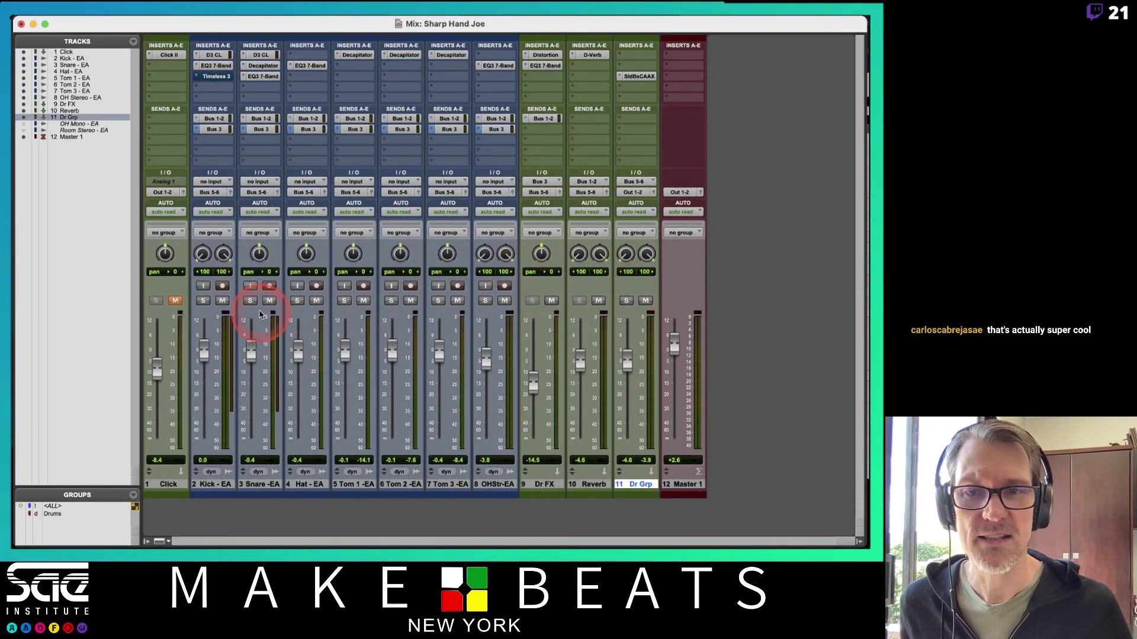
click(203, 300)
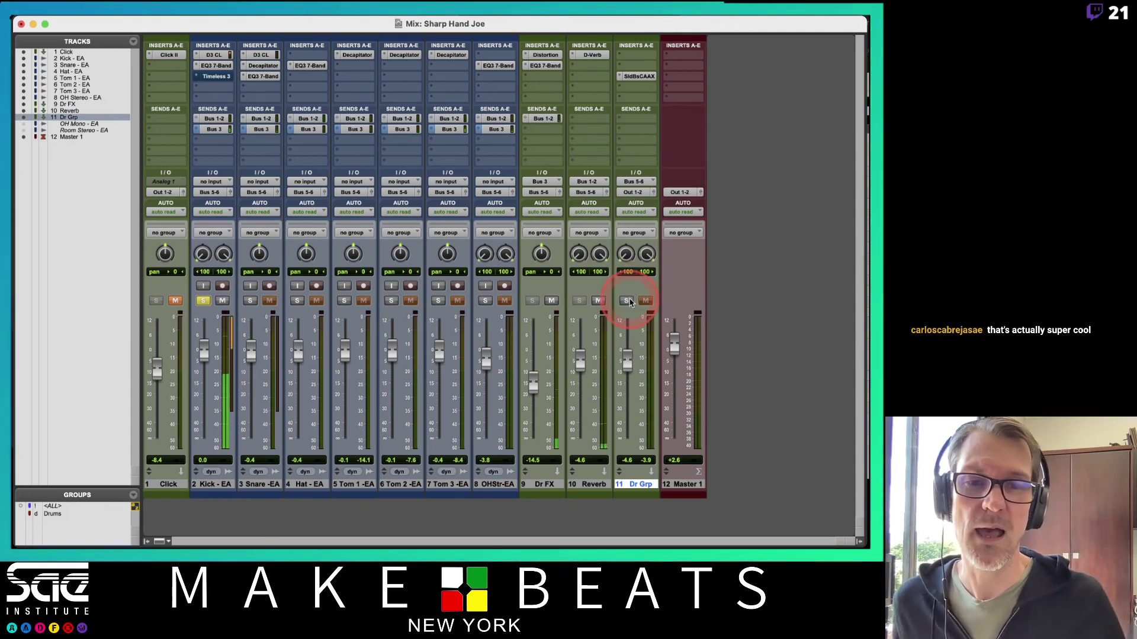
click(628, 300)
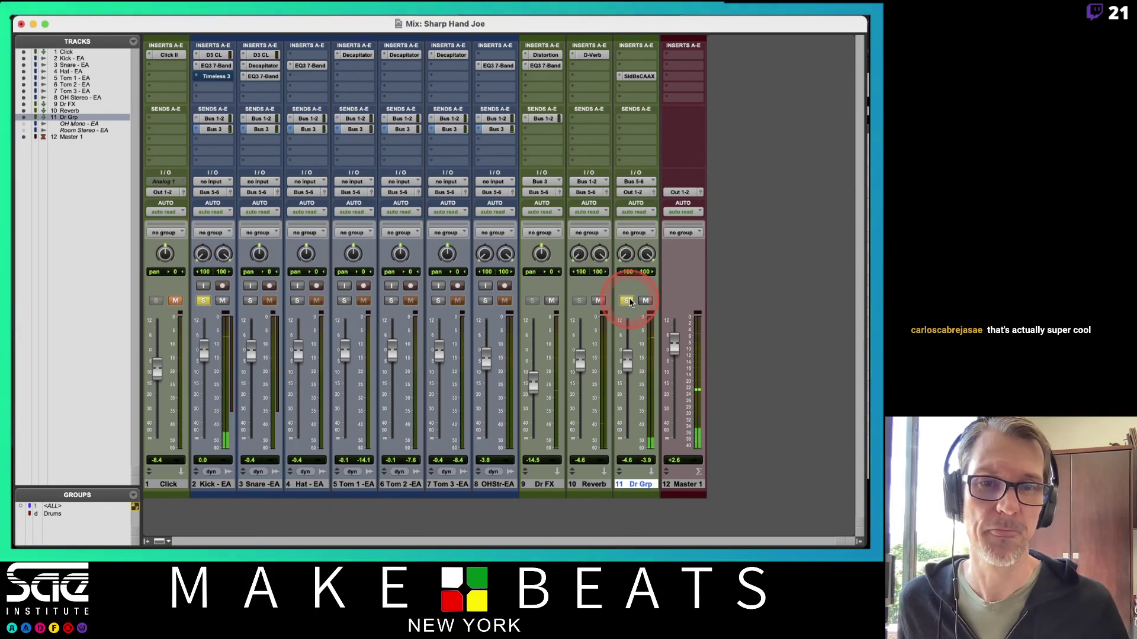
click(585, 301)
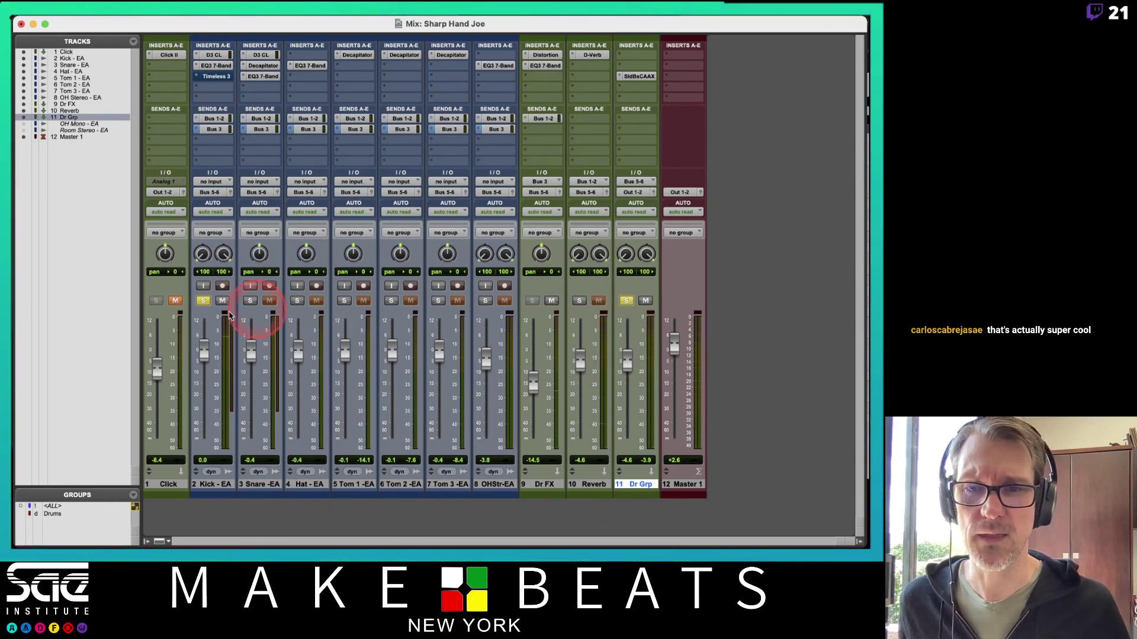
Step: Clear the Kick solo and play back with the Snare and Dr Grp tracks soloed
click(203, 301)
click(627, 301)
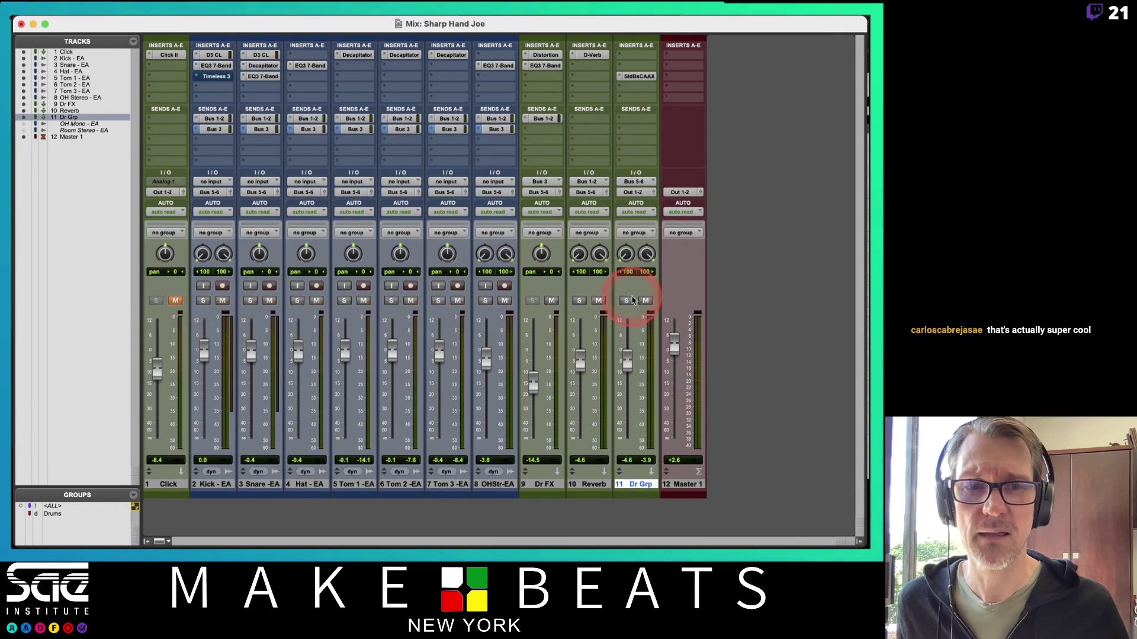
click(250, 301)
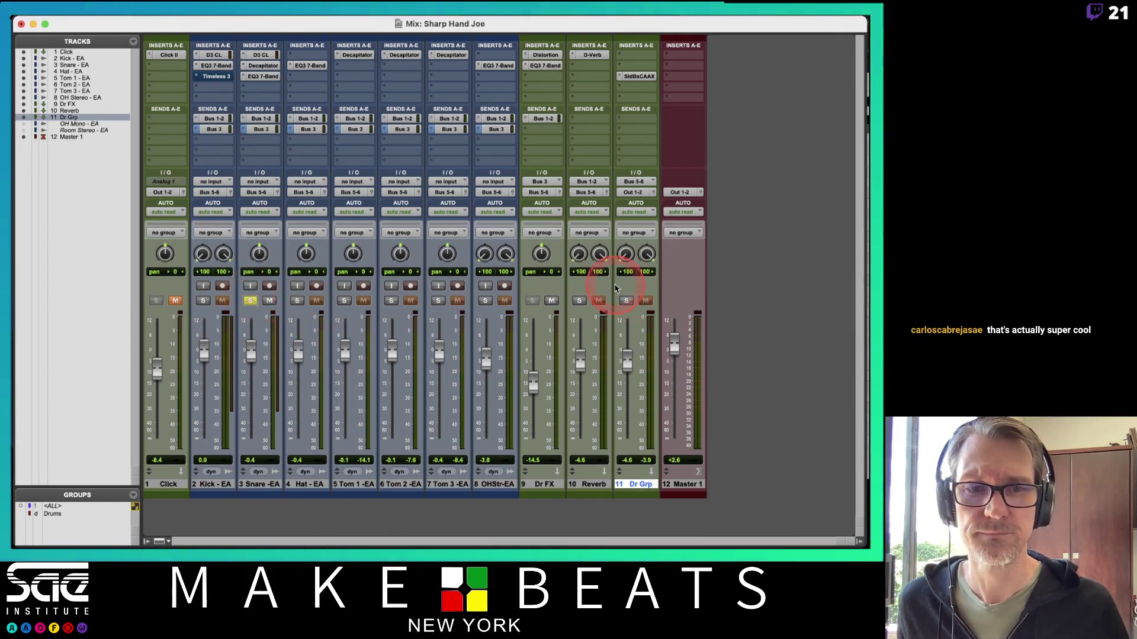
click(626, 301)
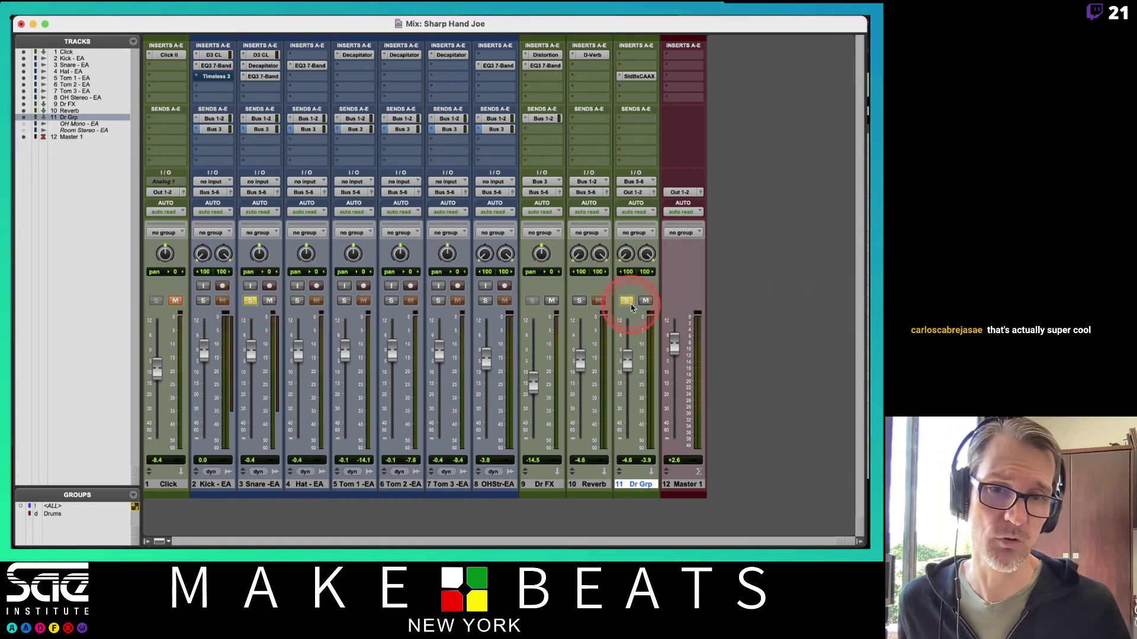
key(space)
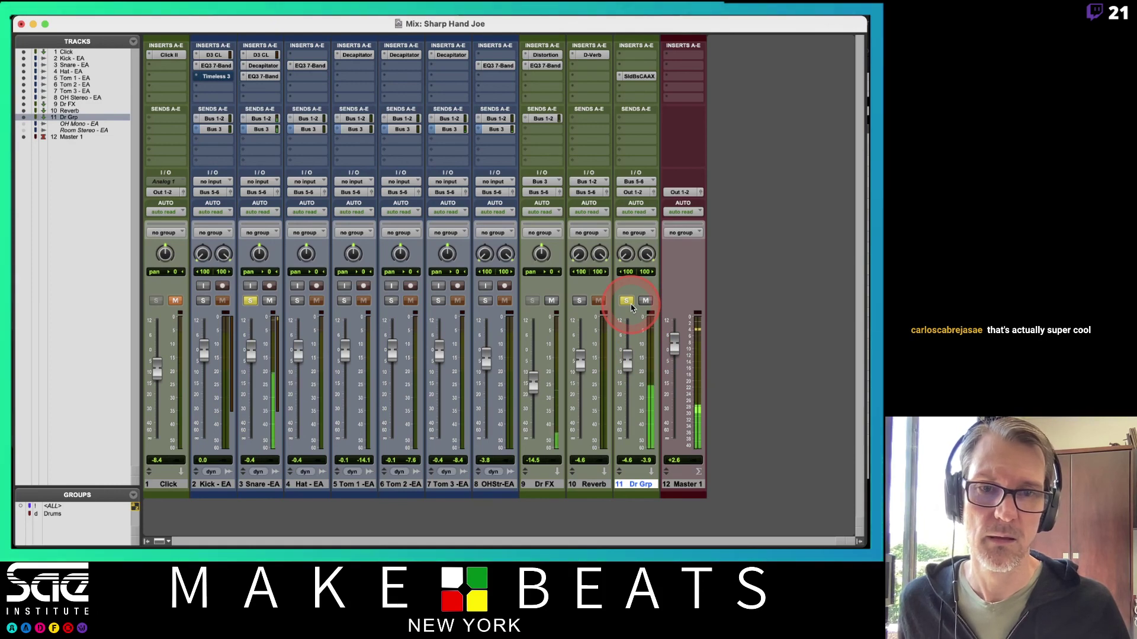
Step: Mute the Dr FX track for comparison, unmute it and turn off its solo safe
click(551, 301)
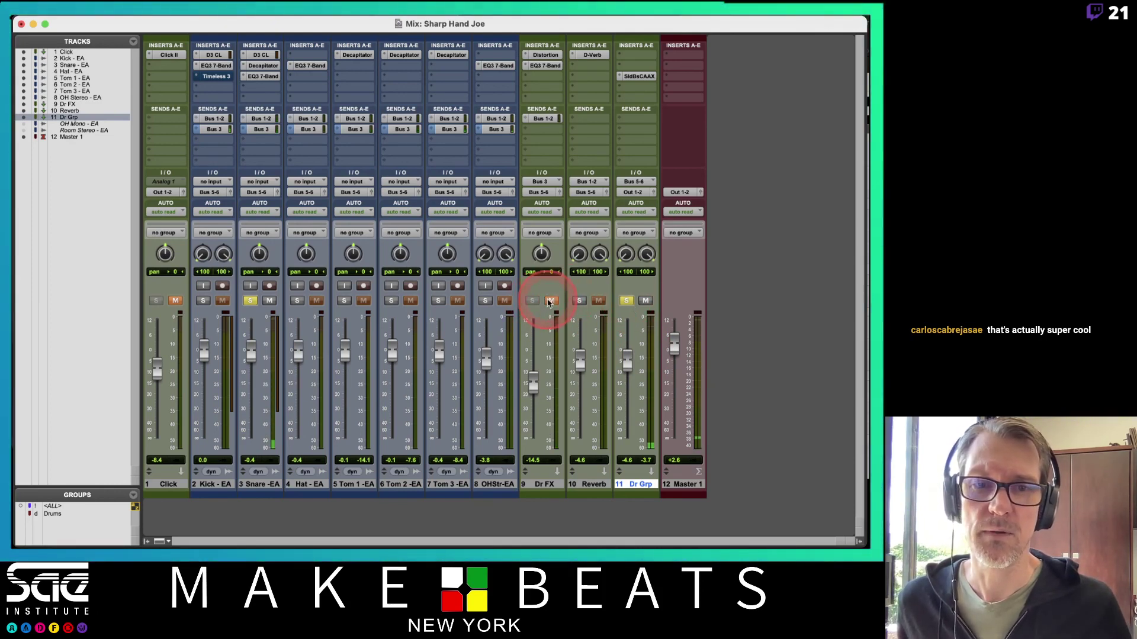
click(552, 302)
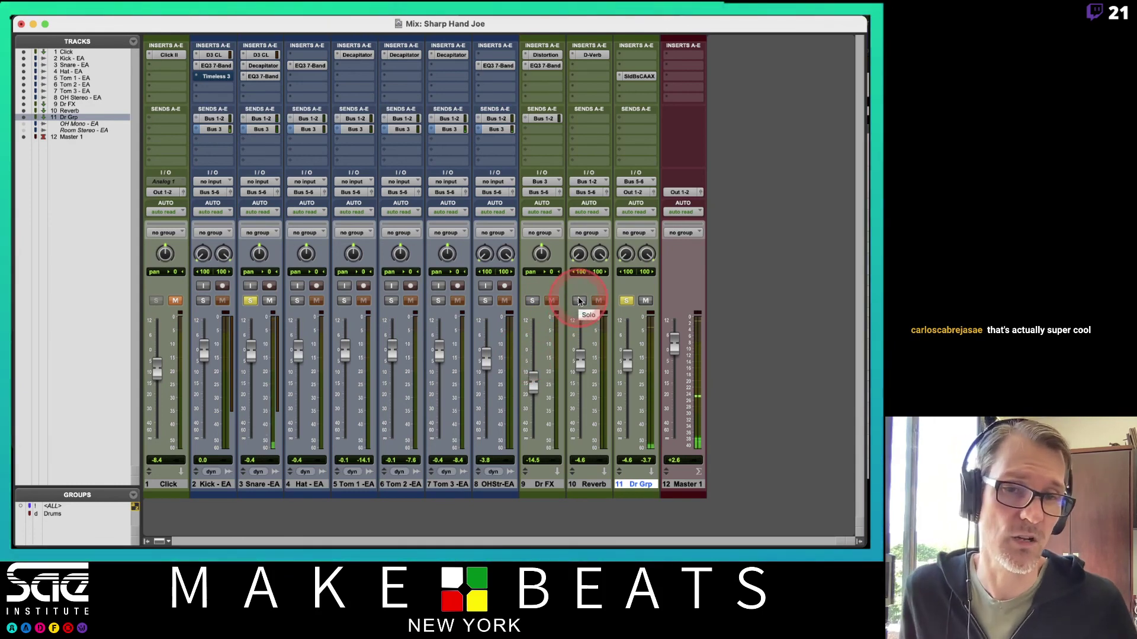
Step: Solo the Reverb track for a listen, and clear the solos on Reverb, Dr Grp and Snare
click(579, 301)
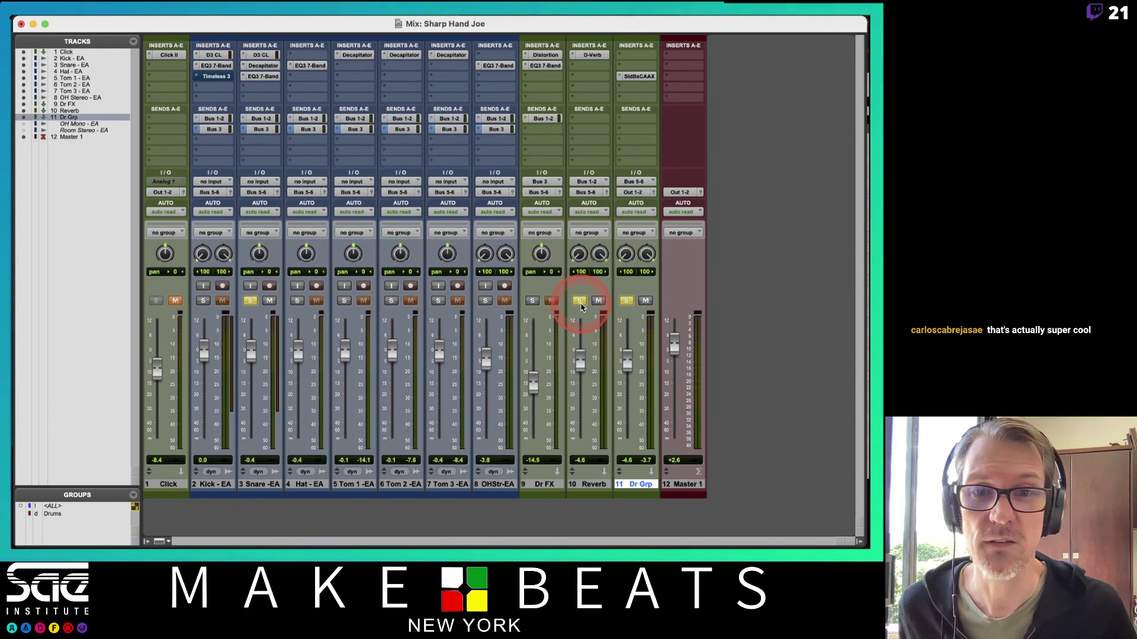
click(580, 302)
click(626, 300)
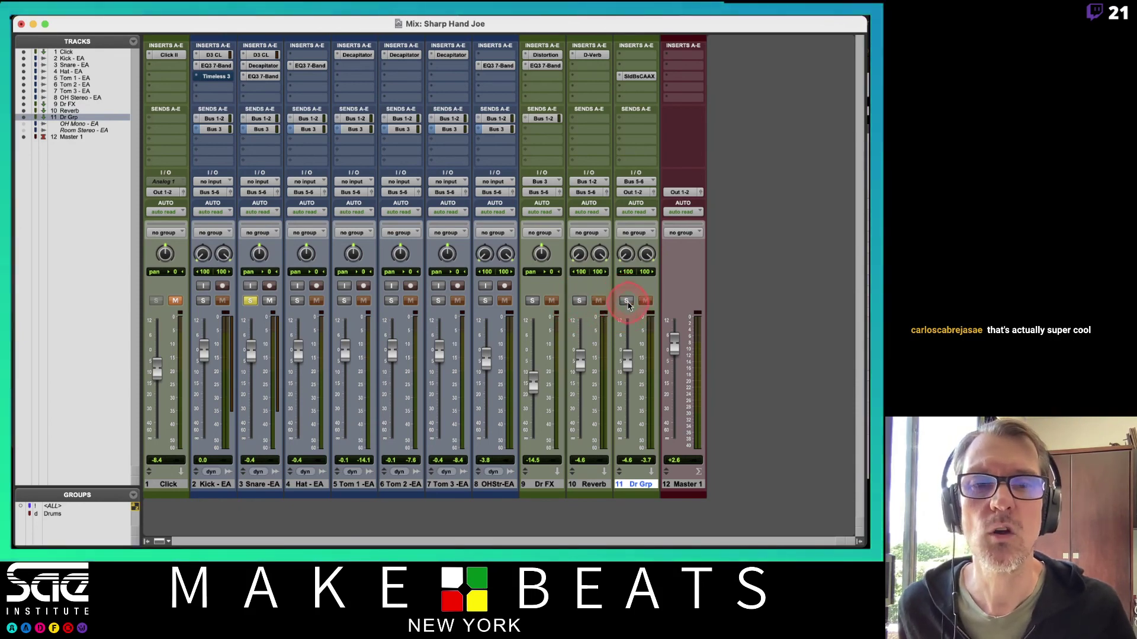
click(319, 343)
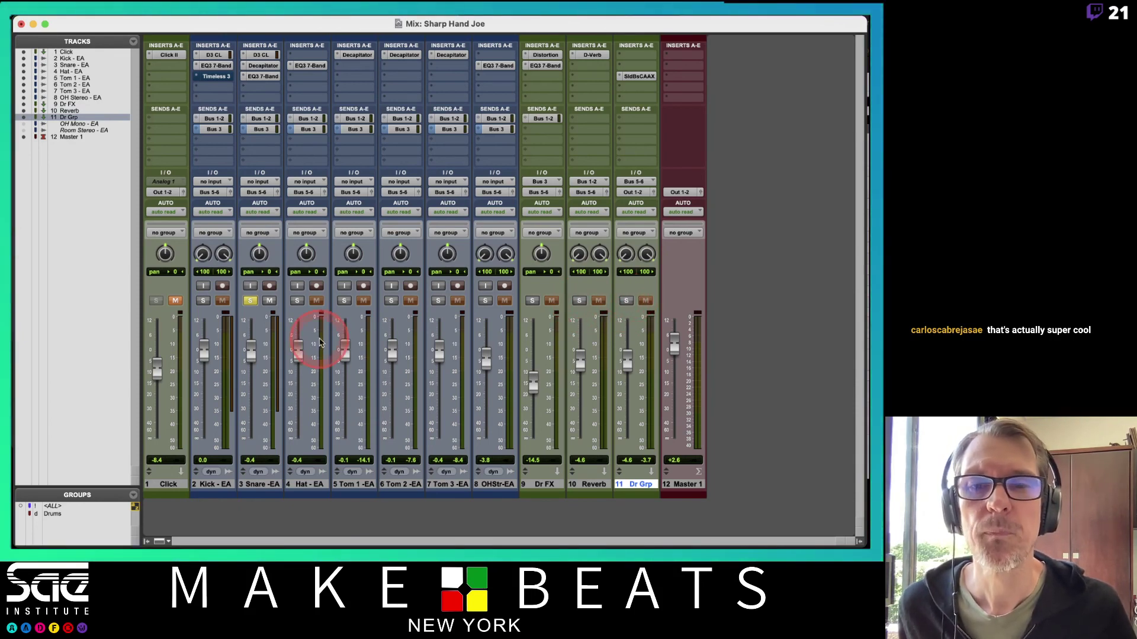
click(250, 300)
Step: Turn on solo safe for the Dr FX, Reverb and Dr Grp aux tracks
click(531, 300)
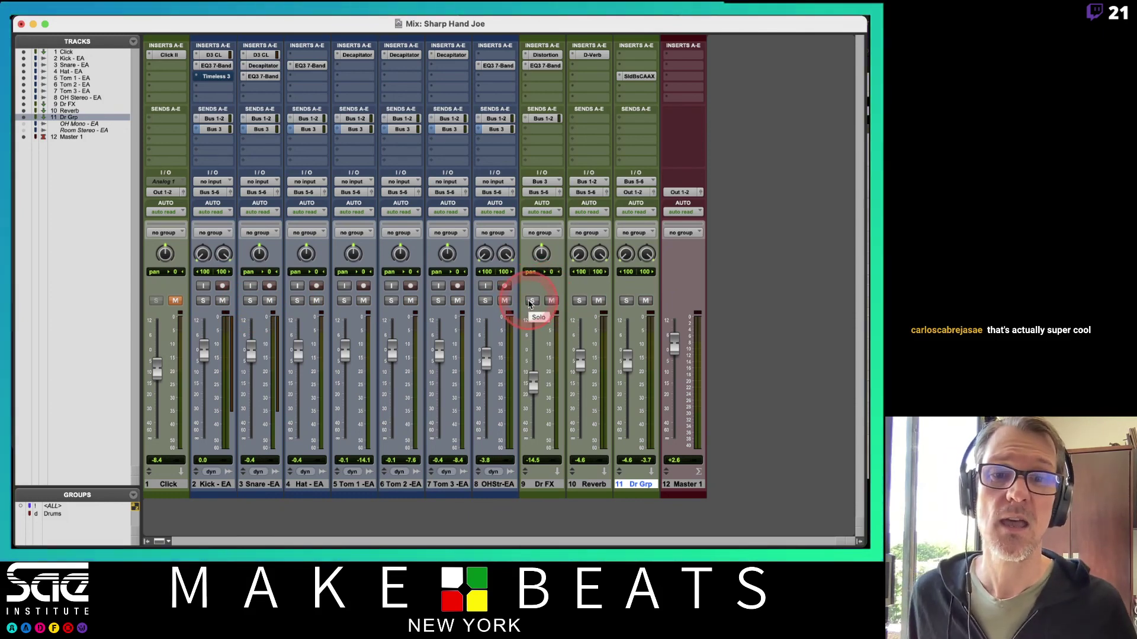
click(579, 300)
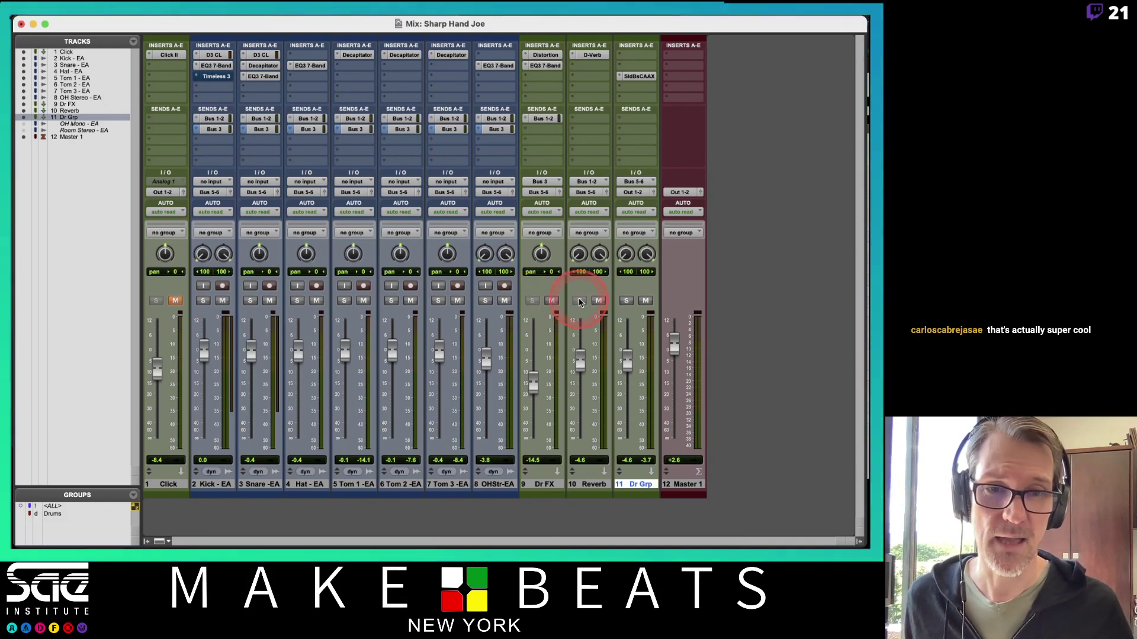
click(627, 300)
click(544, 300)
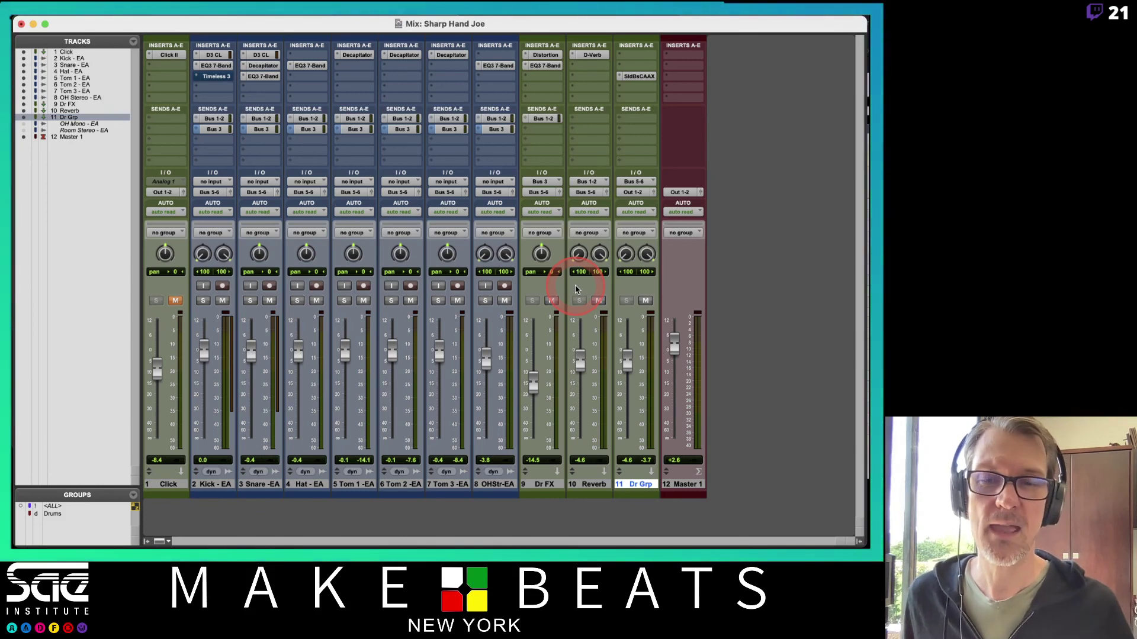
Step: Audition the soloed Snare with the Reverb track muted and unmuted, and clear the Snare solo
click(250, 301)
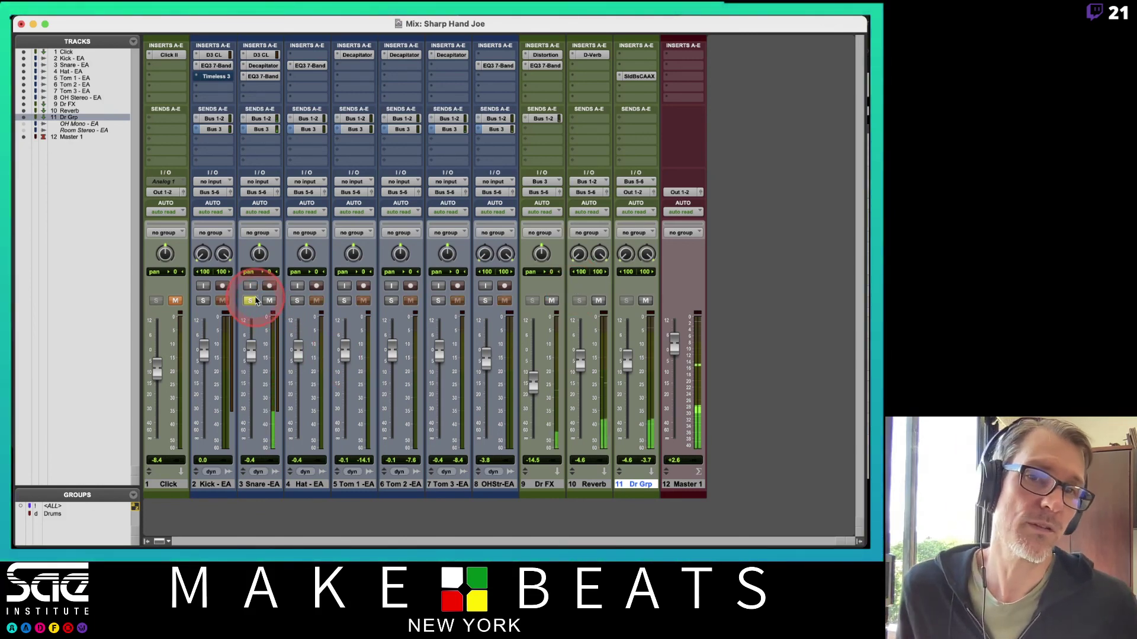
click(598, 301)
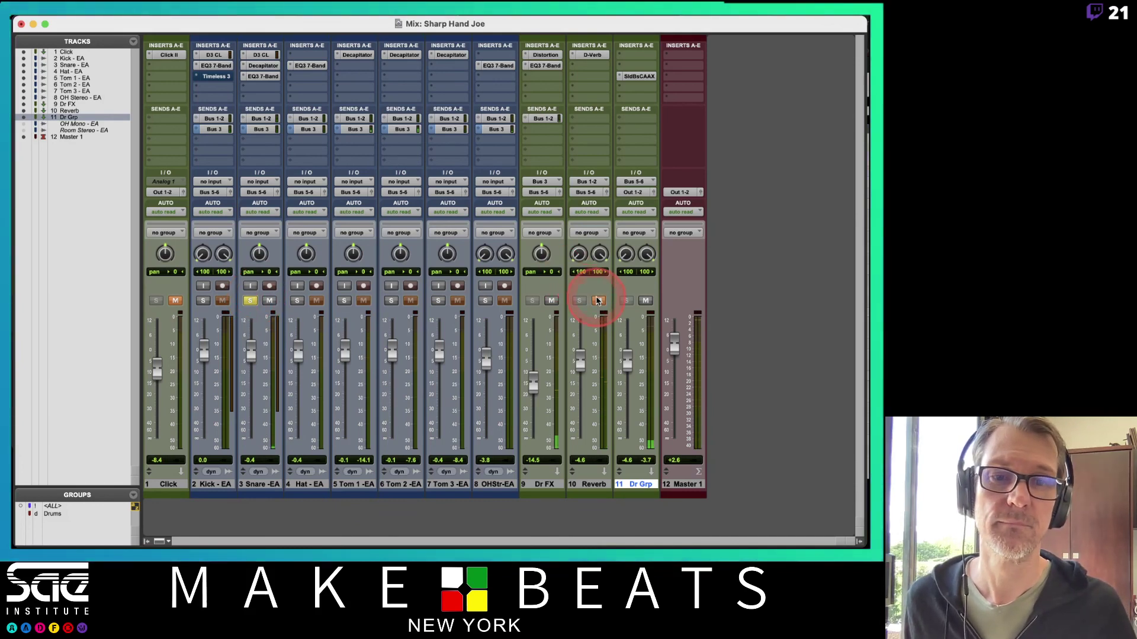
click(598, 300)
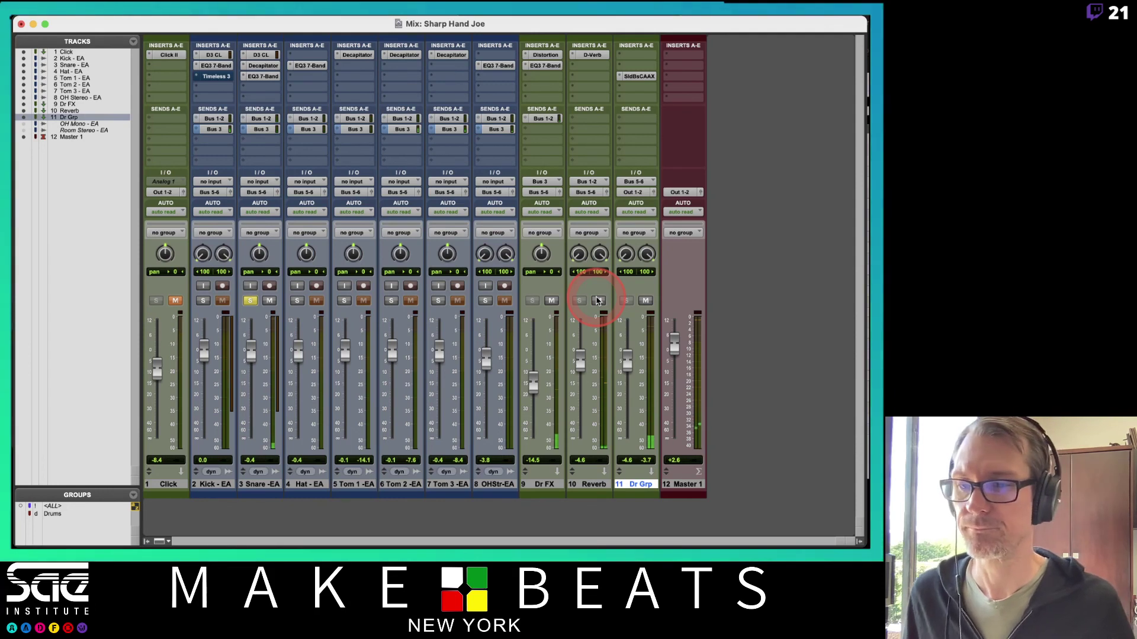
click(256, 300)
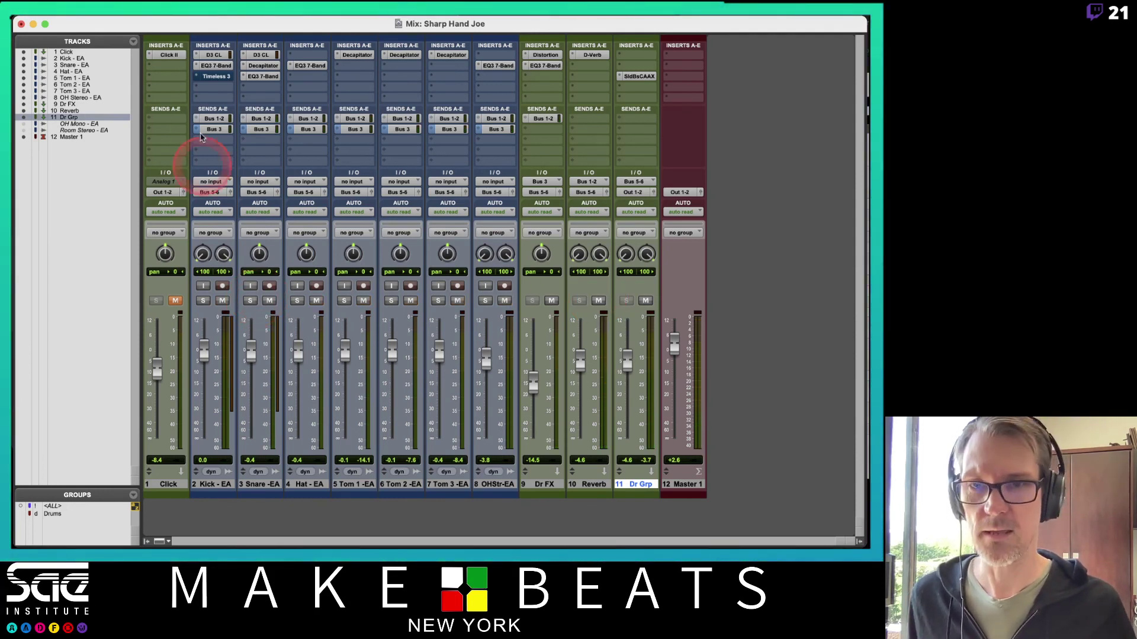
Step: Save a copy of the session as "Sharp Hand Joe EA Routing Effects 2105AM" in the Sharp Hand Joe folder
click(99, 21)
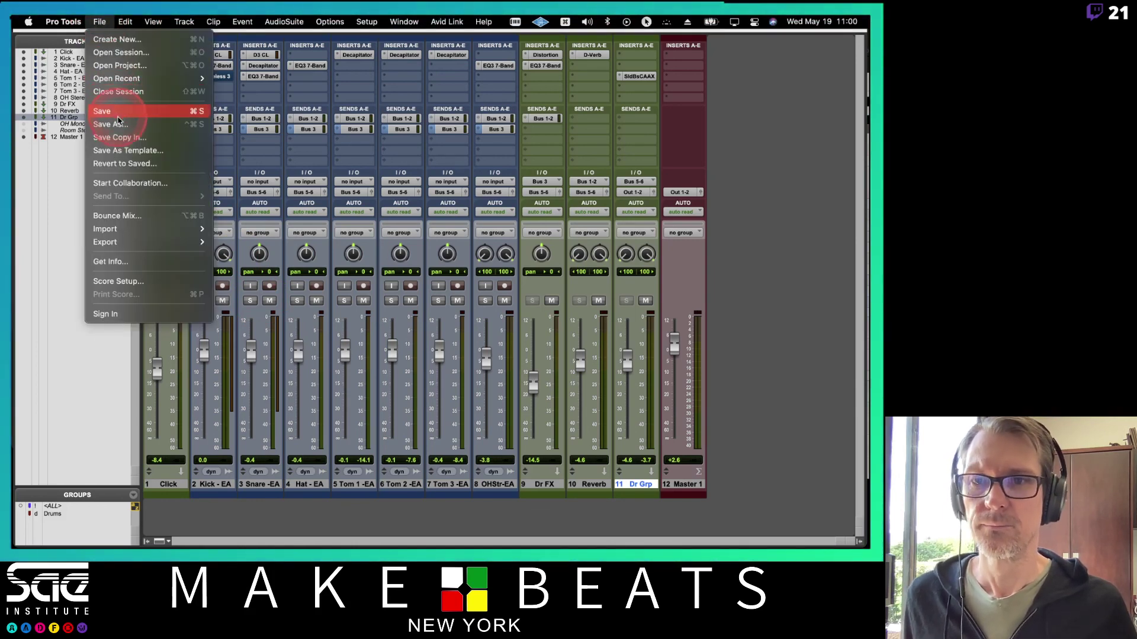
click(335, 68)
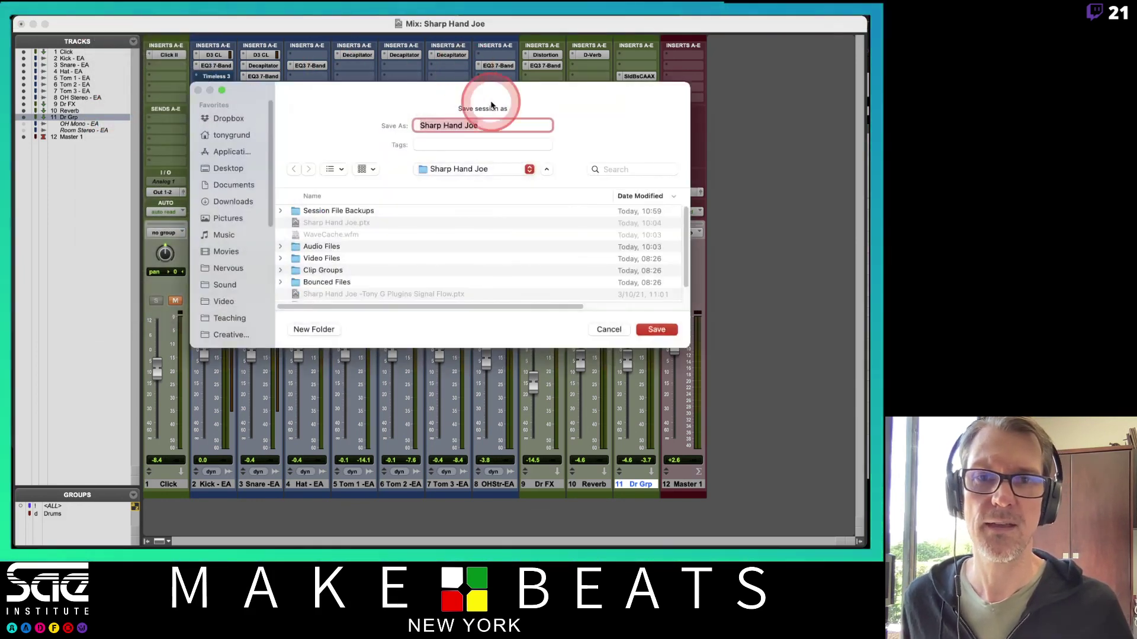
click(490, 123)
key(Right)
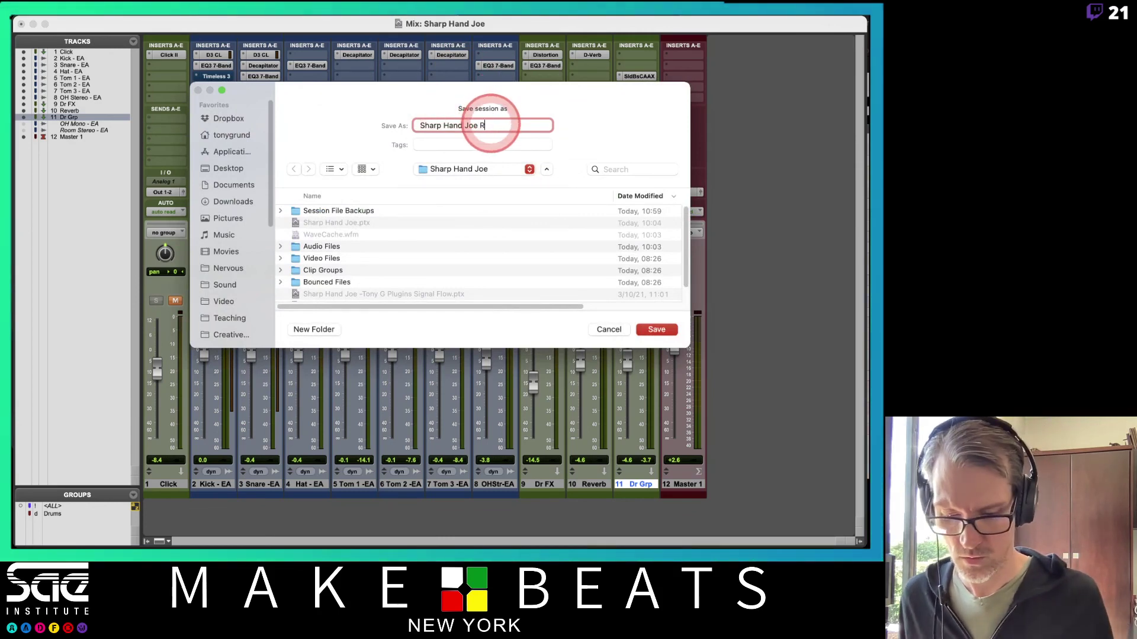
text(Routing Effects)
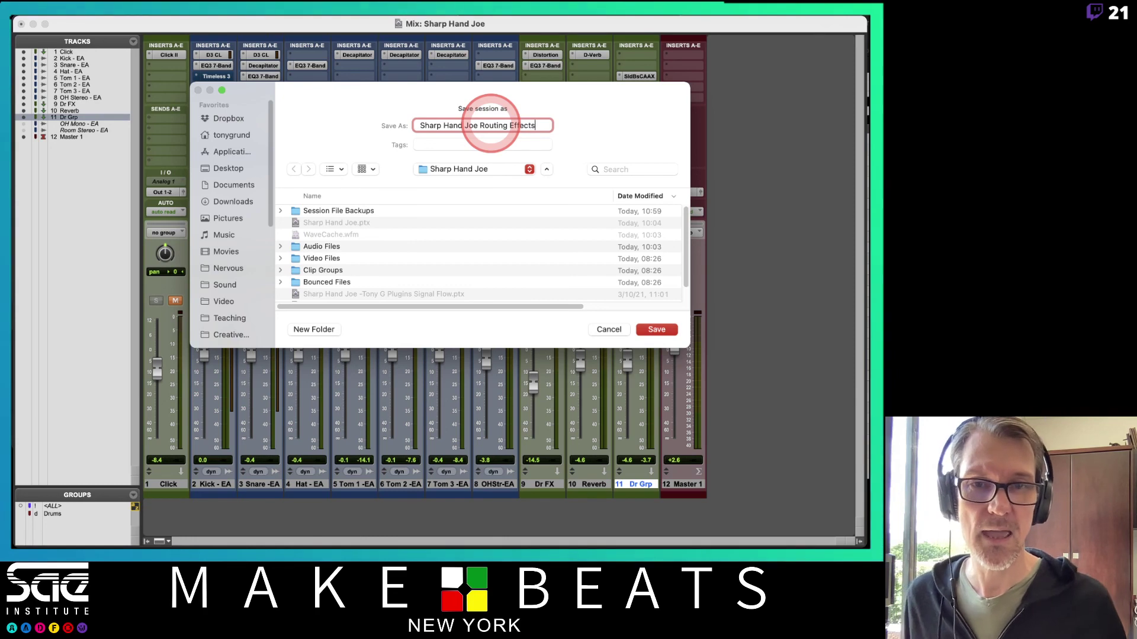
click(481, 128)
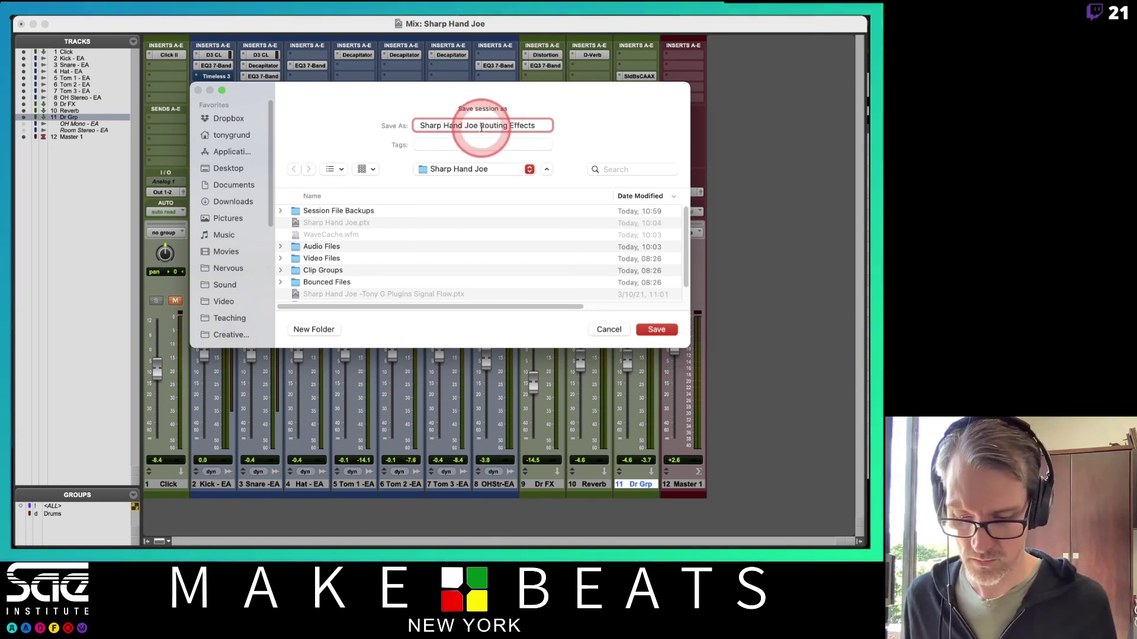
text(EA )
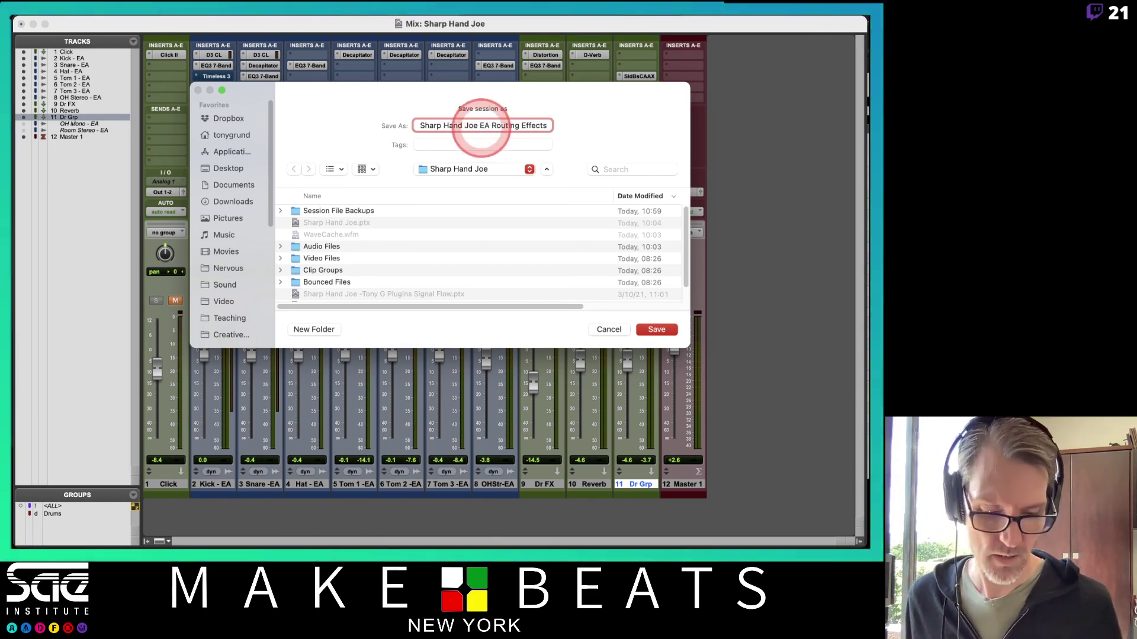
text( 2105)
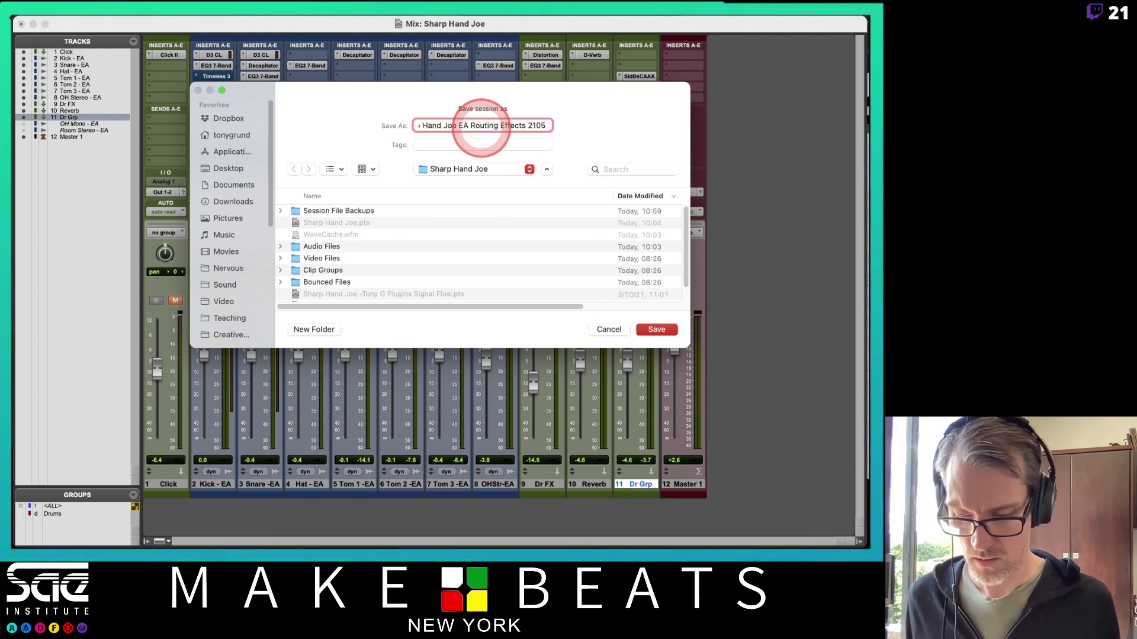
text(AM)
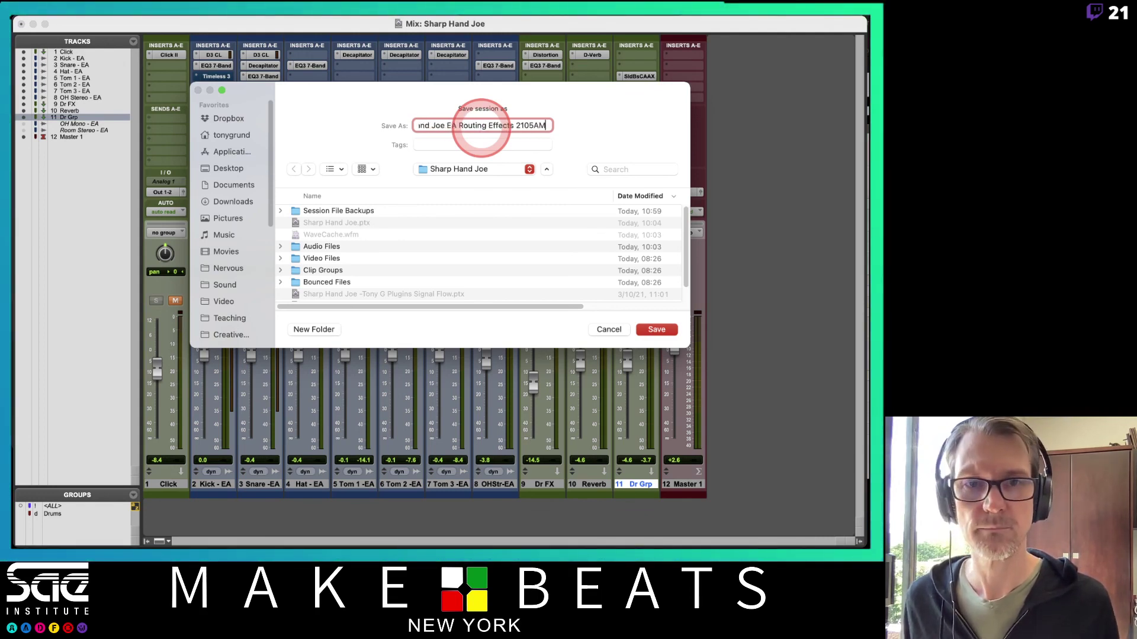
key(Return)
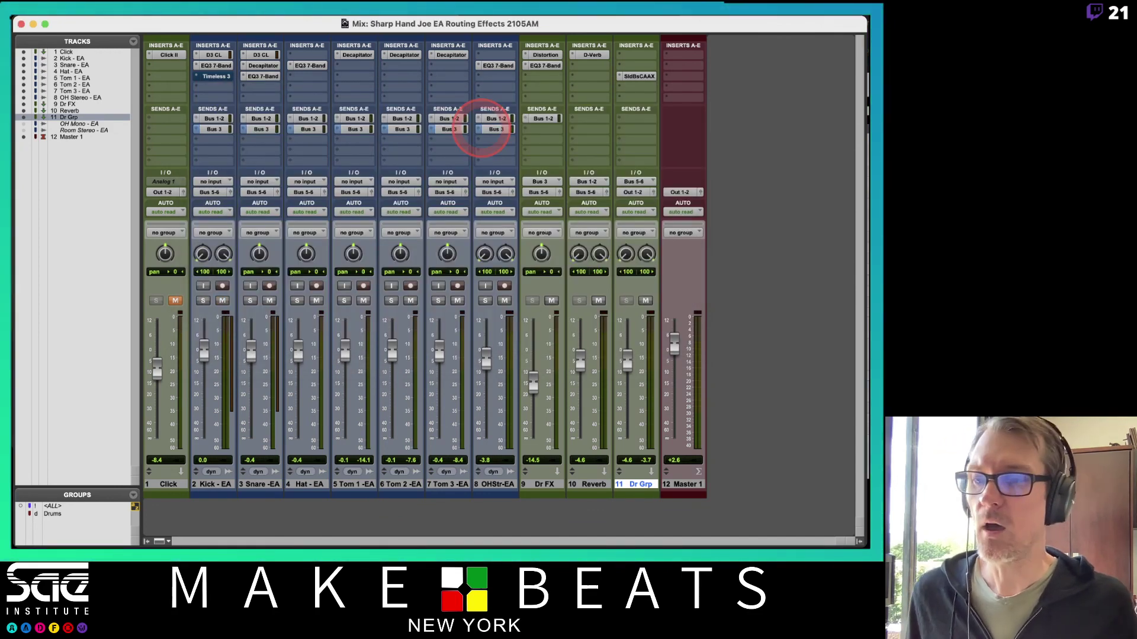
Step: Switch to the routing notes in Preview
key(super+Tab)
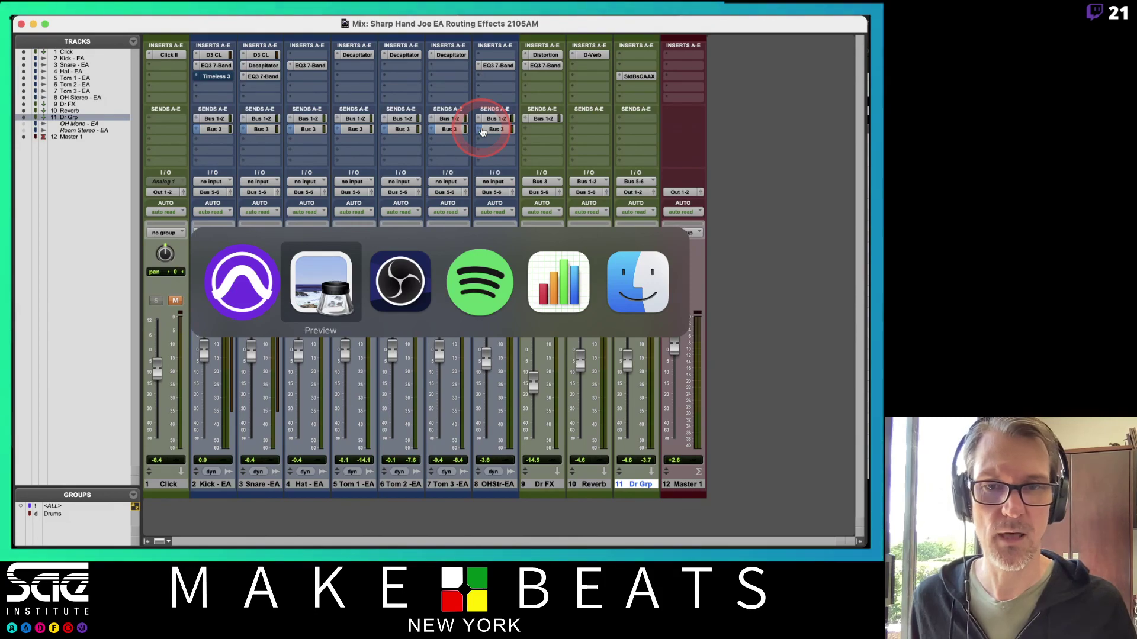